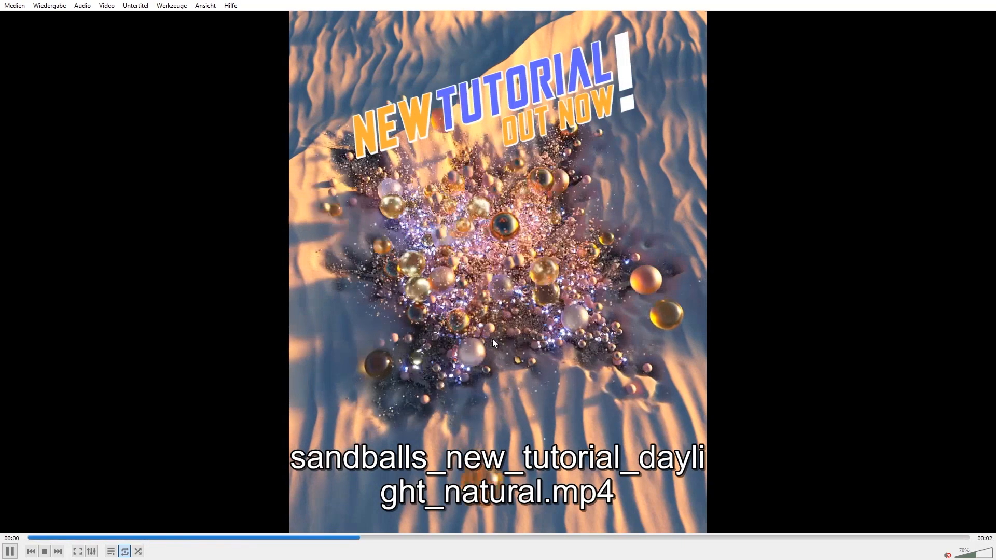
Step: Pause the sandballs_new_tutorial_daylight_natural.mp4 clip, scrub back to the falling ball before its impact, and resume playback
{"action": "key", "text": "space"}
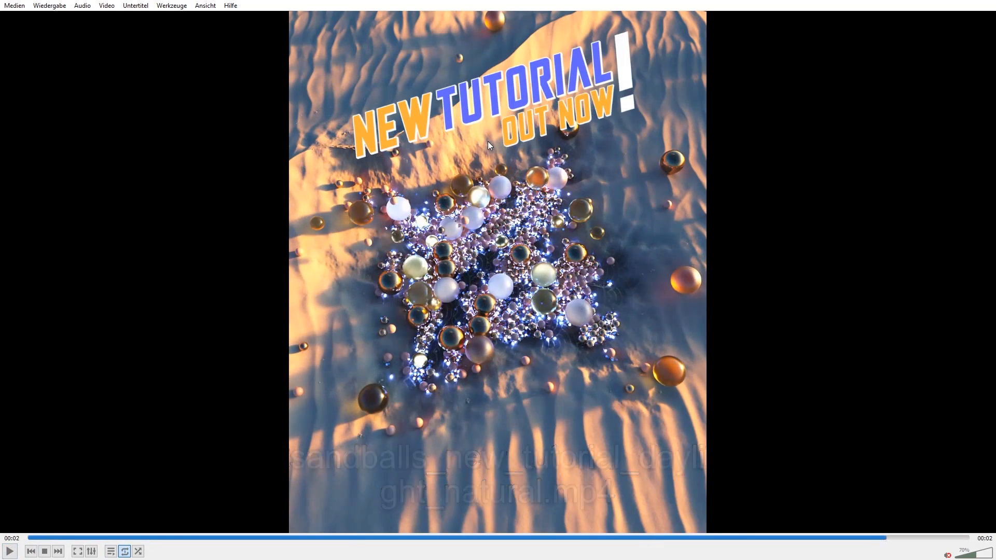
{"action": "left_click_drag", "start_coordinate": [864, 544], "coordinate": [358, 554]}
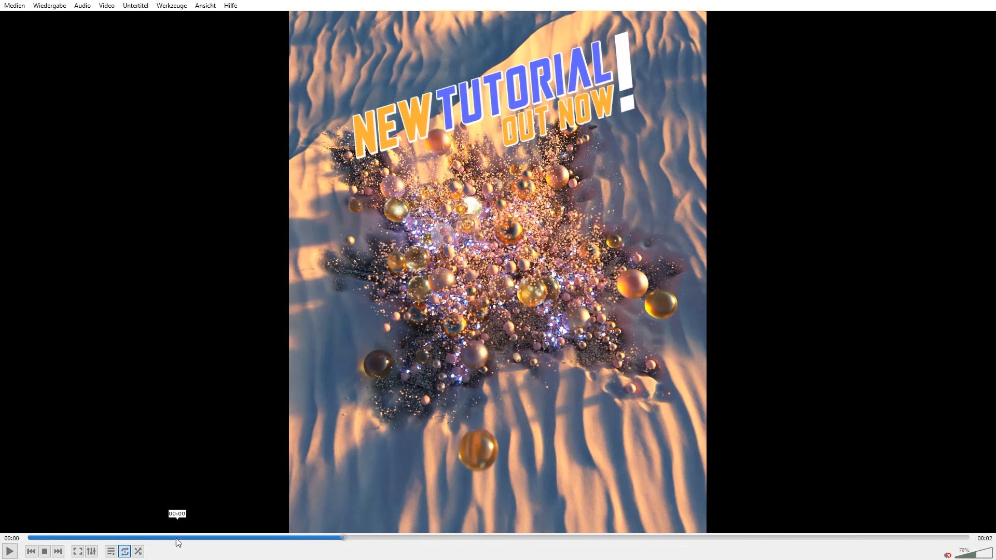
{"action": "left_click_drag", "start_coordinate": [289, 538], "coordinate": [103, 542]}
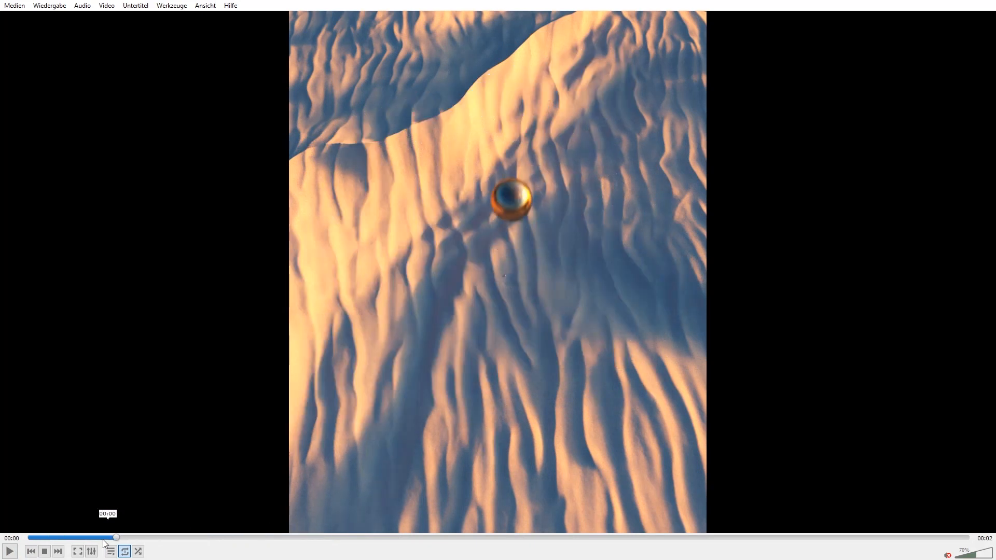
{"action": "left_click", "coordinate": [10, 552]}
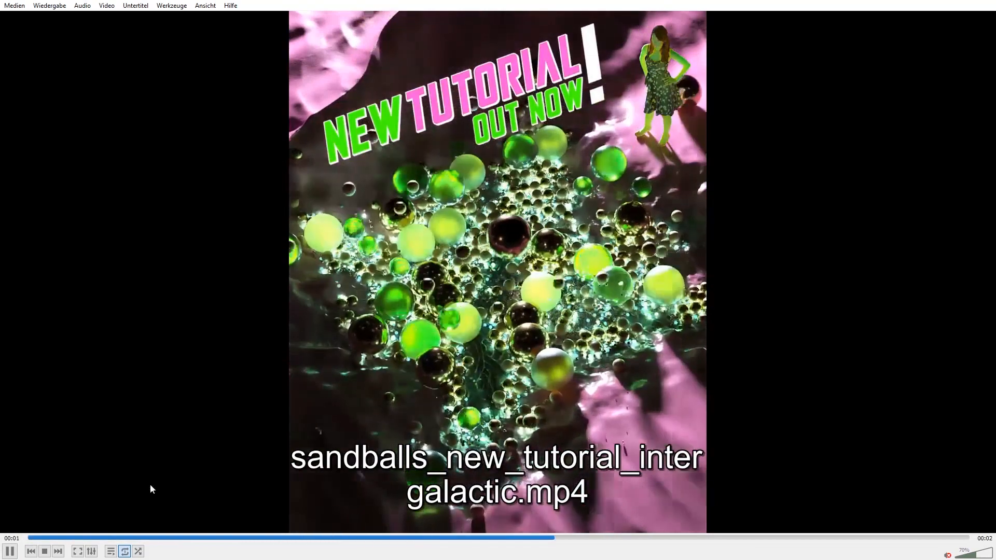
Step: Skip to the sandballs_new_tutorial_intergalactic_Process.mp4 clip, pause it to examine the particle view, and resume playback
{"action": "left_click", "coordinate": [57, 552]}
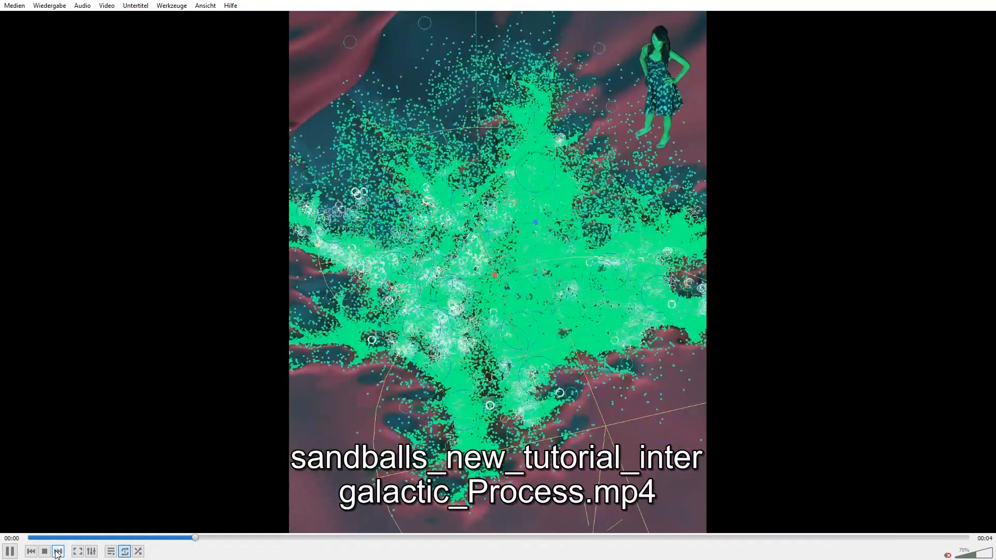
{"action": "key", "text": "space"}
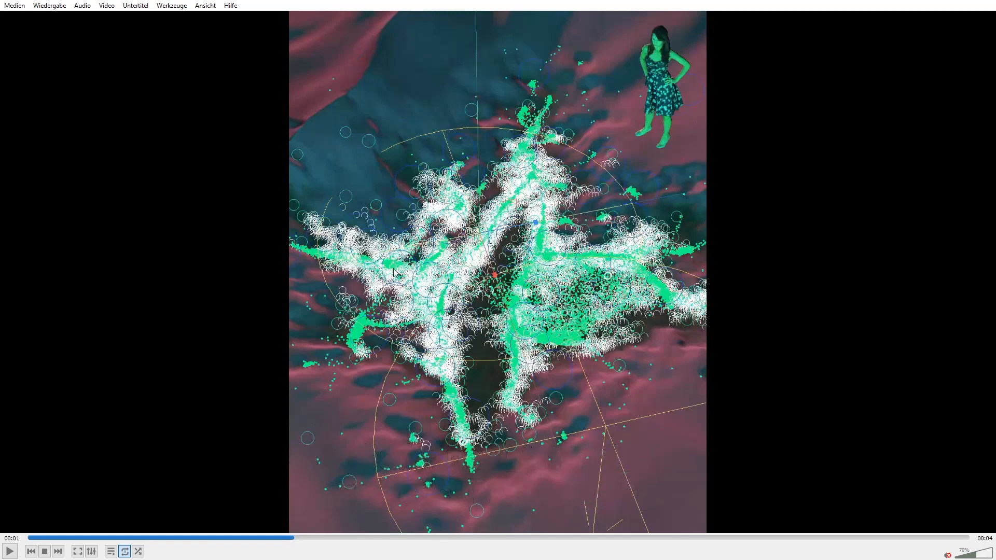
{"action": "left_click", "coordinate": [9, 551]}
Step: Skip to the sandballs_new_tutorial_onthemoon.mp4 clip, pause it to examine the spheres, and resume playback
{"action": "left_click", "coordinate": [58, 551]}
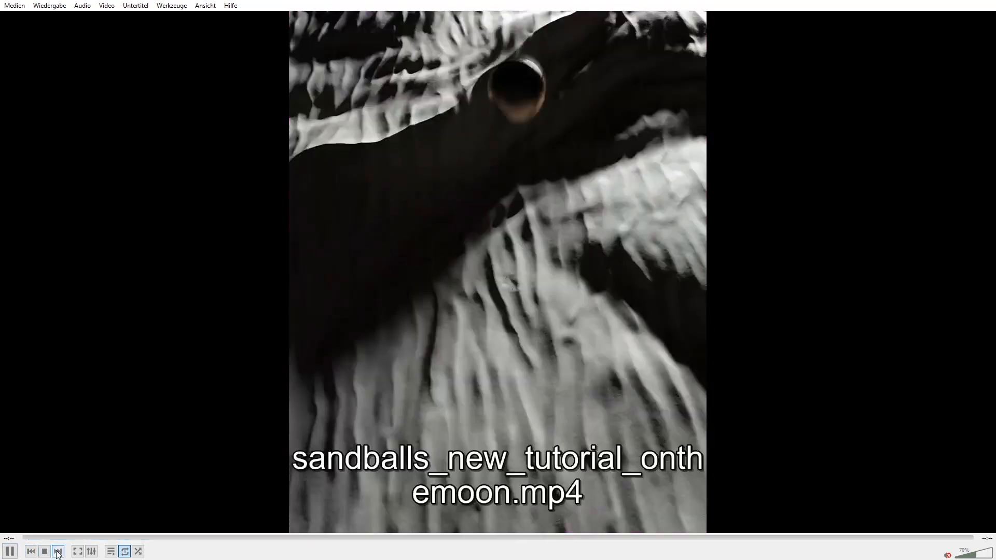
{"action": "left_click", "coordinate": [10, 552]}
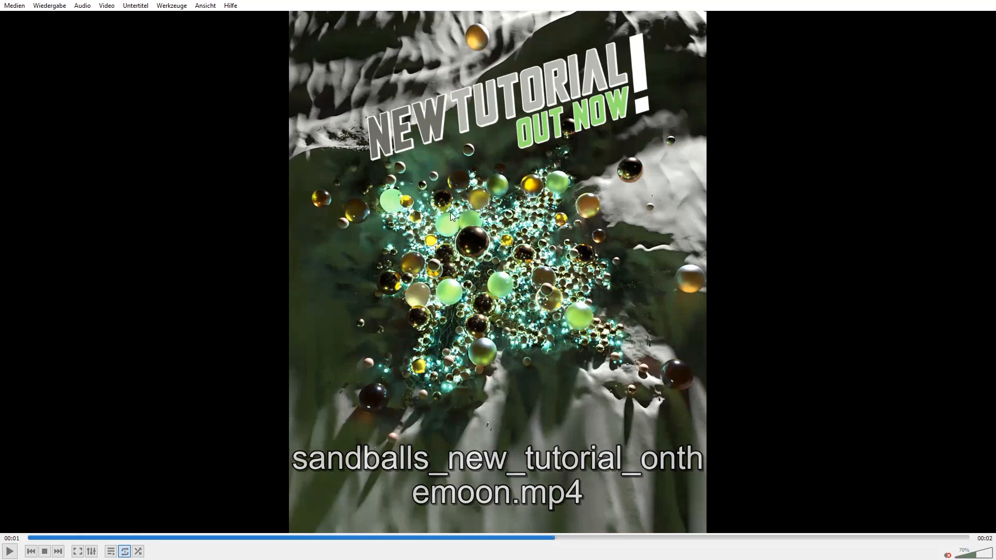
{"action": "left_click", "coordinate": [10, 551]}
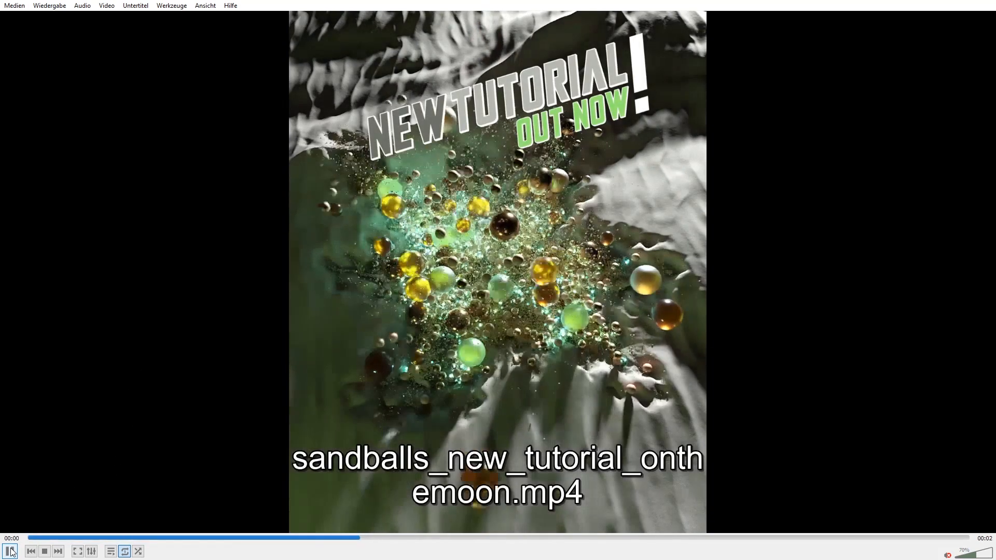
Step: Compare the onthemoon_glass.mp4 clip with the preceding onthemoon.mp4 clip by switching between them
{"action": "left_click", "coordinate": [58, 551]}
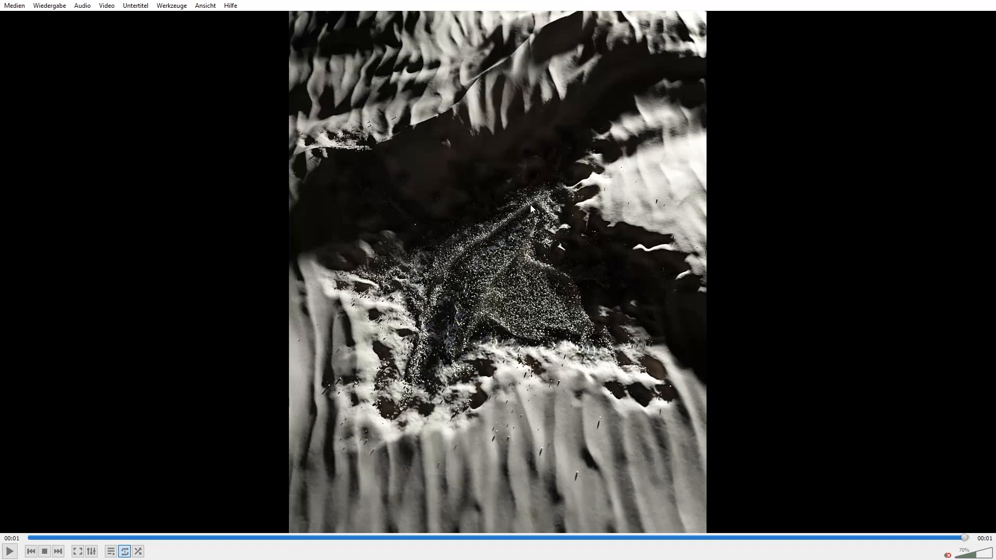
{"action": "left_click", "coordinate": [11, 551]}
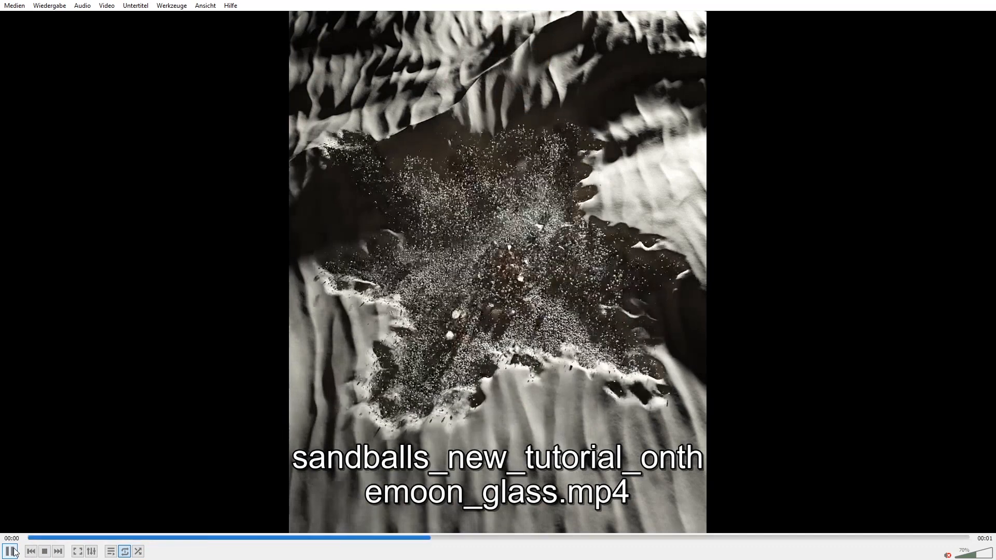
{"action": "left_click", "coordinate": [31, 551]}
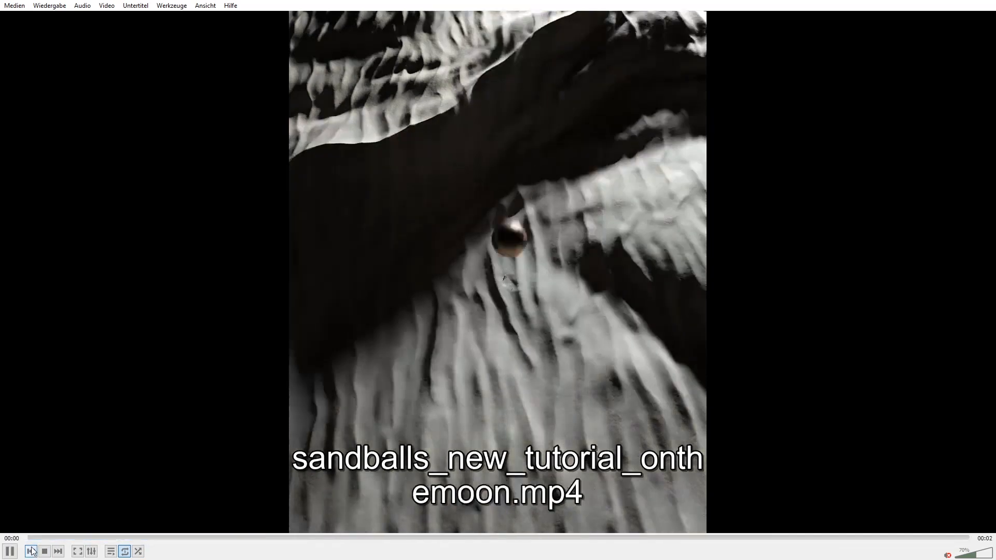
{"action": "left_click", "coordinate": [59, 551]}
{"action": "left_click", "coordinate": [58, 552]}
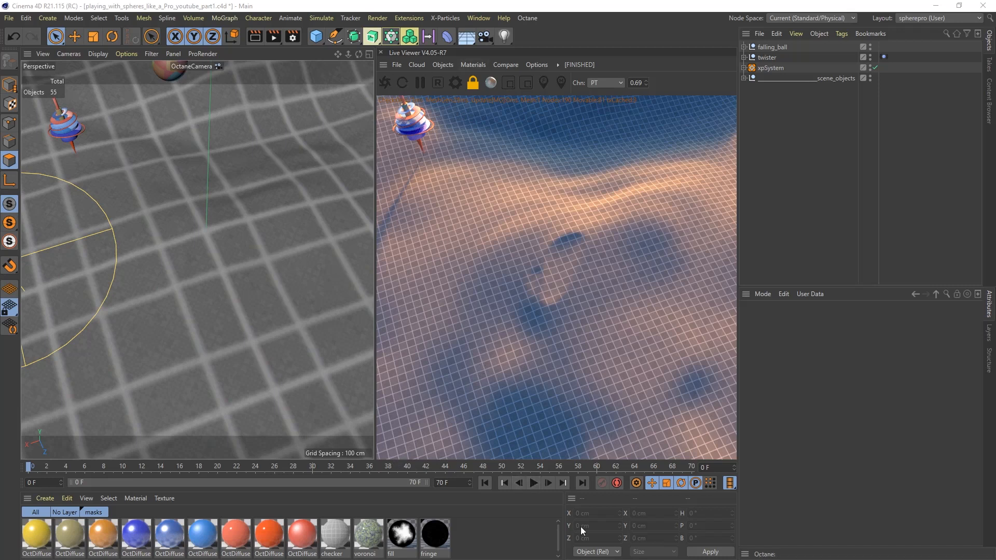
Step: Play the sphere simulation in stages, from the falling ball through the particle burst up to frame 36
{"action": "left_click", "coordinate": [534, 484]}
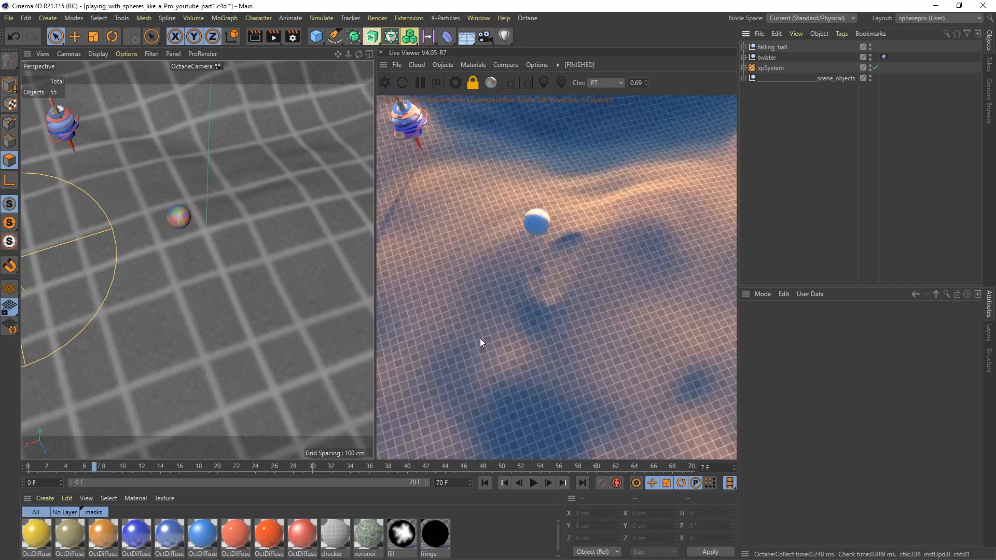
{"action": "left_click", "coordinate": [534, 483]}
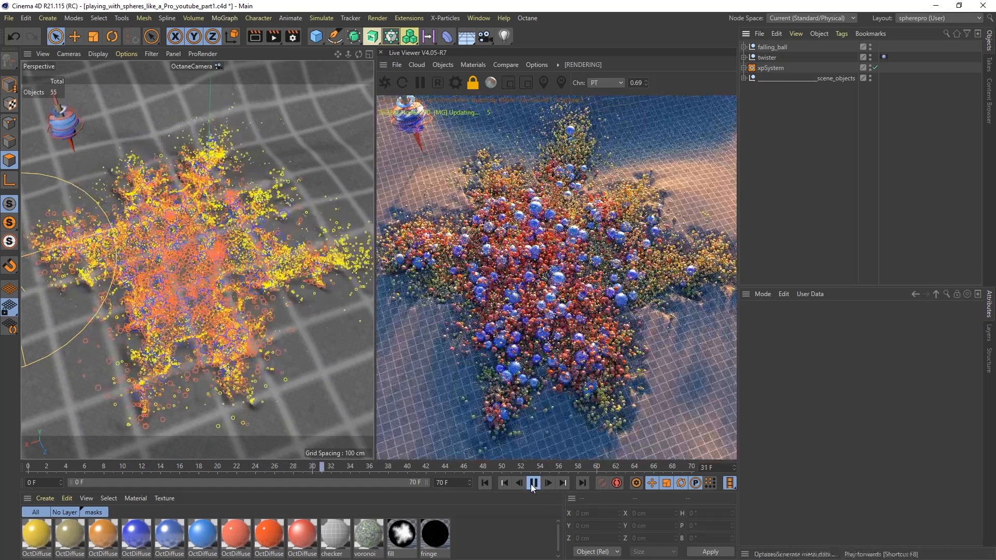
{"action": "left_click", "coordinate": [533, 483]}
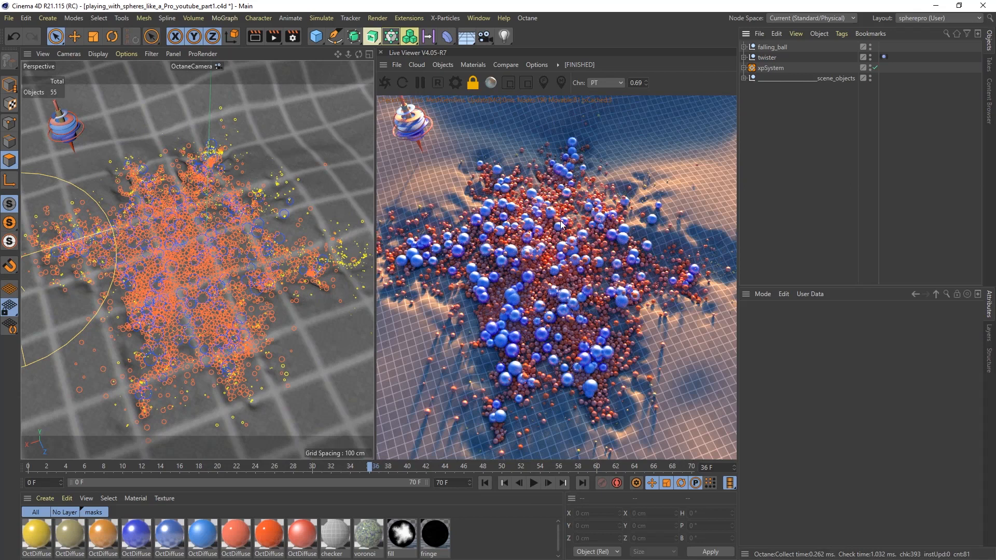
Step: Rewind the simulation to frame 0 and play it in stages through the ball's fall up to the burst at frame 15
{"action": "left_click", "coordinate": [485, 483]}
{"action": "left_click", "coordinate": [533, 483]}
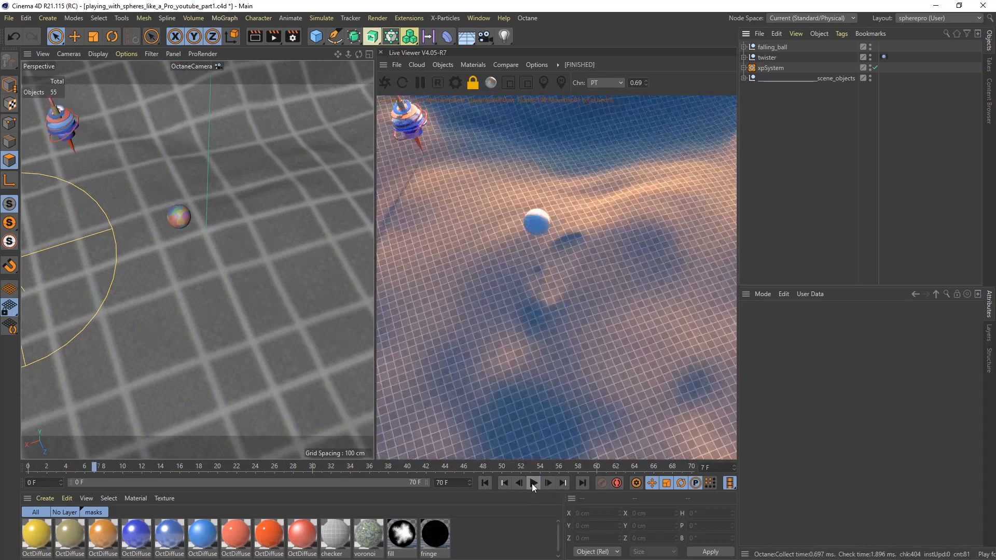
{"action": "left_click", "coordinate": [533, 483]}
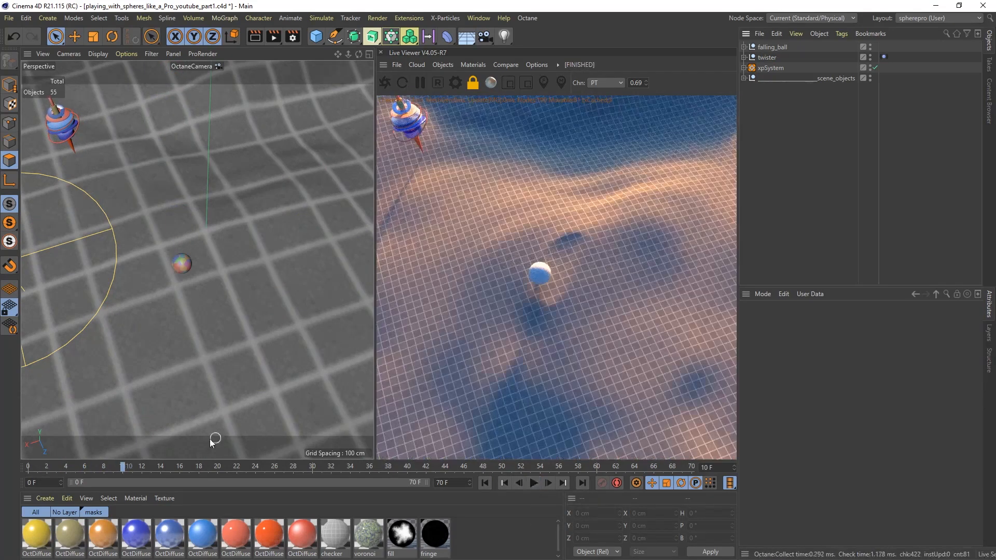
{"action": "left_click", "coordinate": [534, 483]}
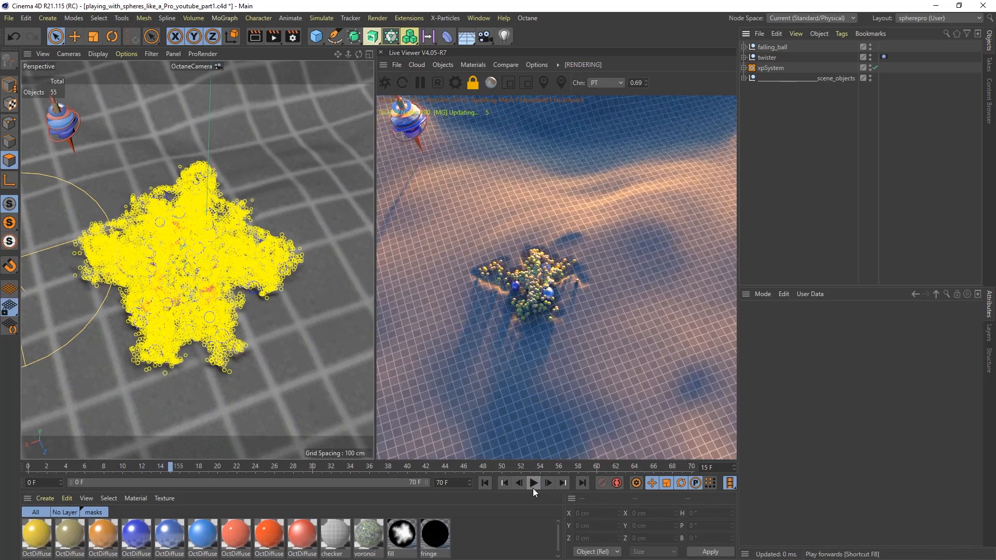
Step: Expand xpSystem, switch its three particle emitters on, and select xpEmitter_spawning to show its emission settings
{"action": "left_click", "coordinate": [744, 68]}
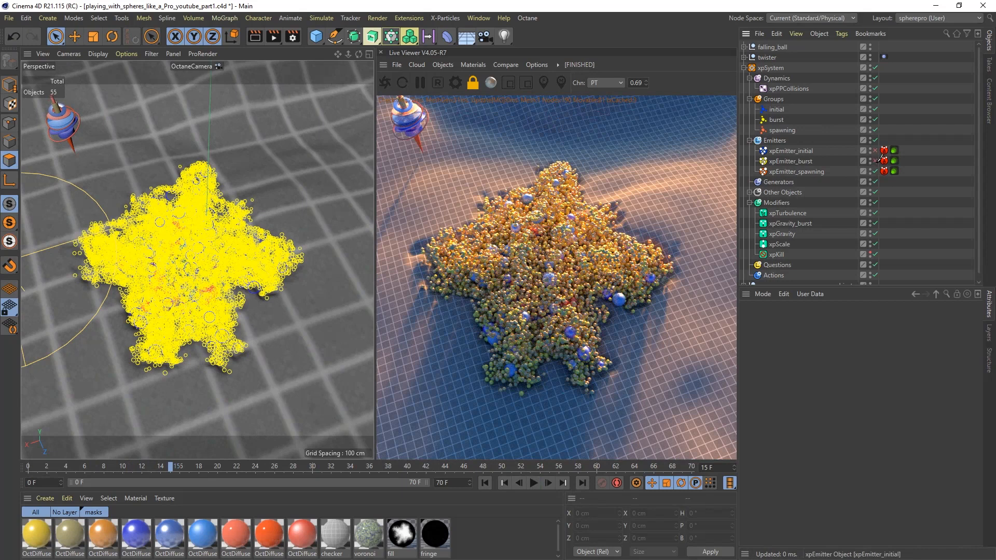
{"action": "left_click_drag", "start_coordinate": [879, 158], "coordinate": [874, 172]}
{"action": "left_click", "coordinate": [797, 172]}
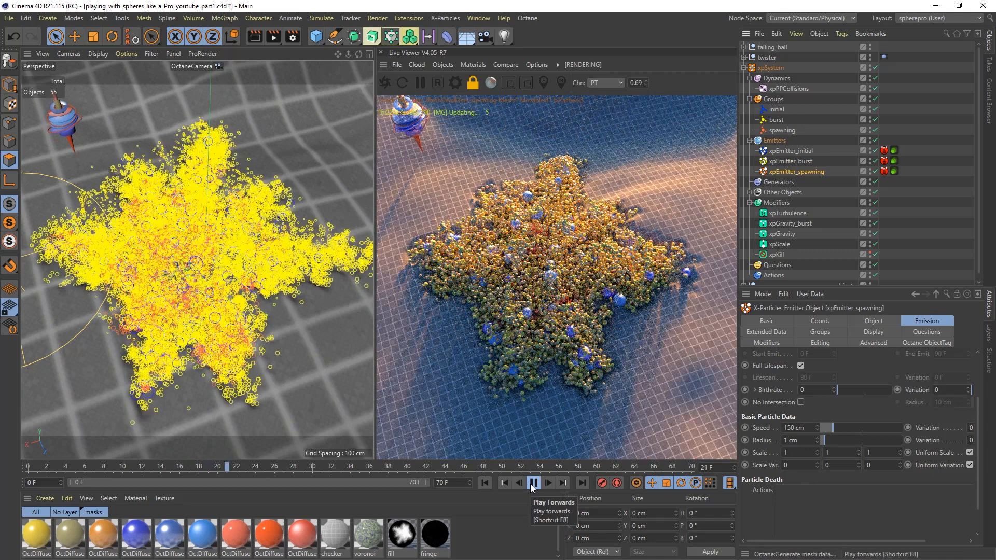
Step: Play the simulation to frame 29 and review the emission settings of xpEmitter_initial and xpEmitter_spawning
{"action": "left_click", "coordinate": [532, 483]}
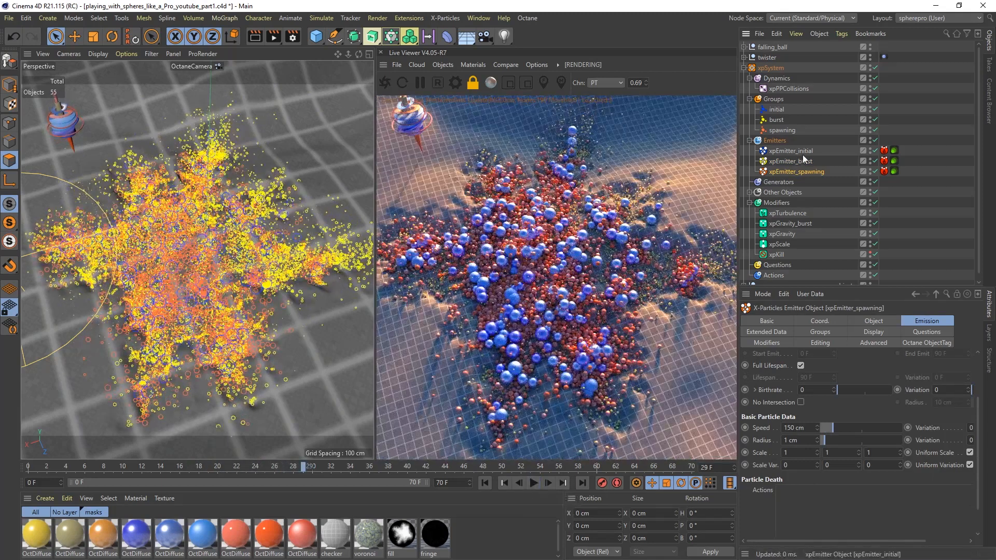
{"action": "left_click", "coordinate": [794, 161]}
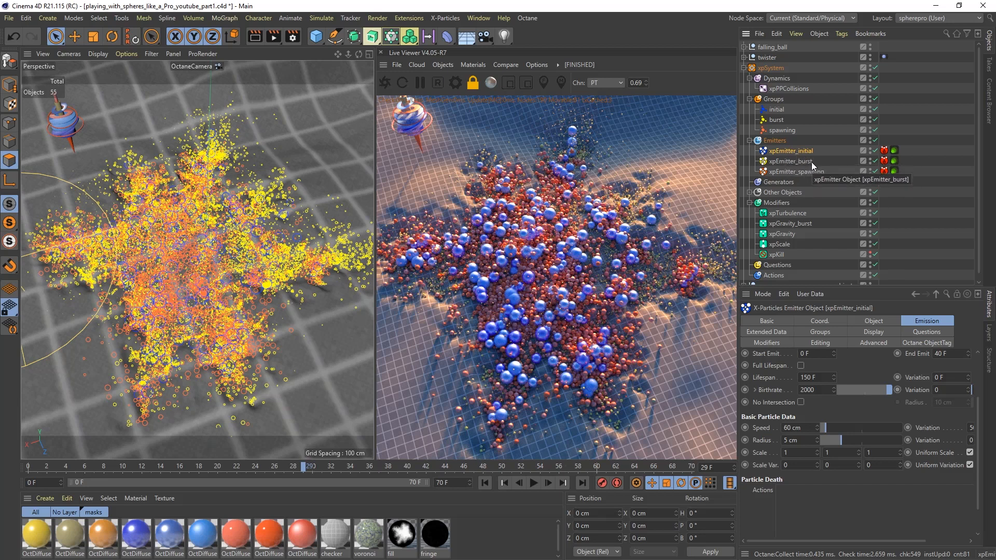
{"action": "left_click", "coordinate": [798, 172]}
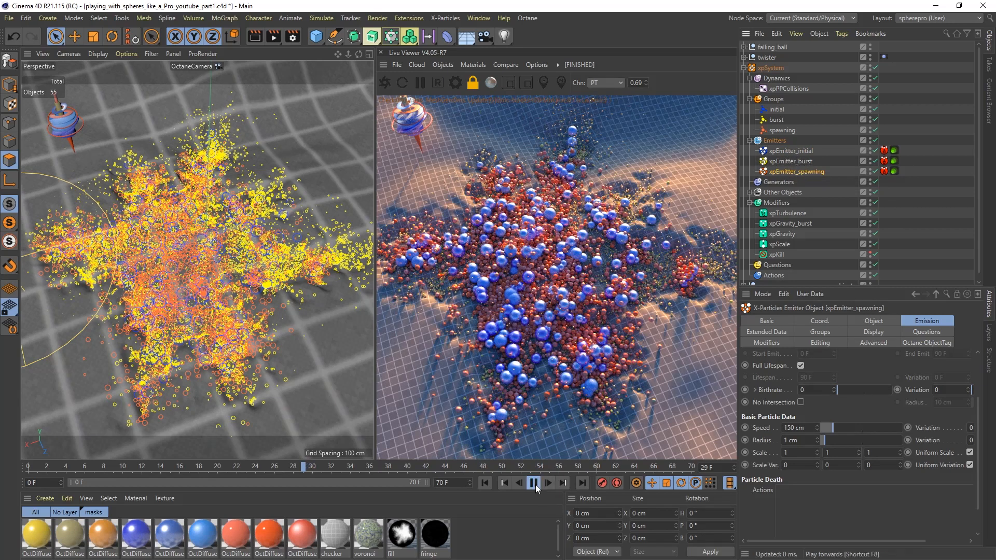
Step: Play the rest of the simulation in stages from frame 29 to examine how the spawned spheres grow and settle
{"action": "left_click", "coordinate": [535, 484]}
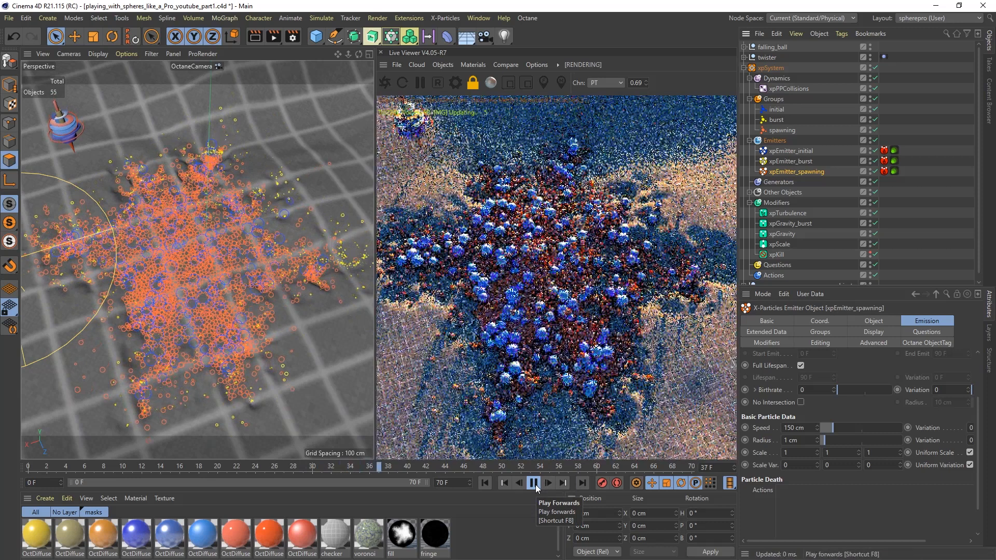
{"action": "left_click", "coordinate": [535, 484]}
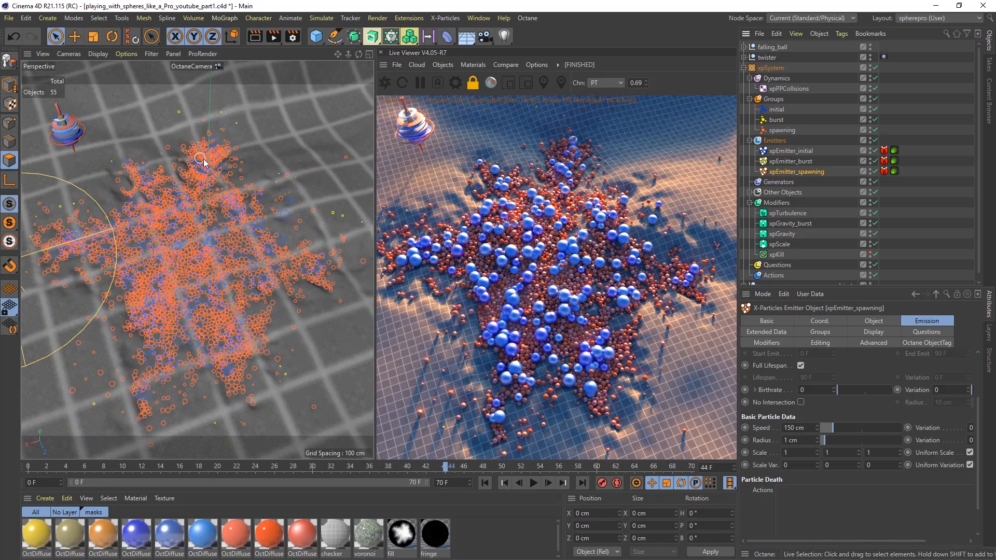
{"action": "left_click", "coordinate": [532, 483]}
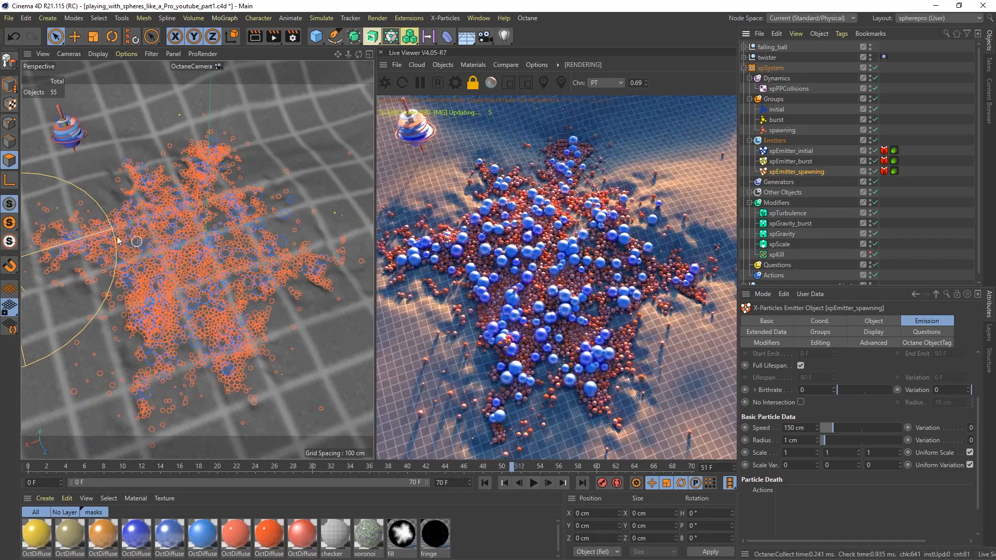
{"action": "left_click", "coordinate": [532, 484]}
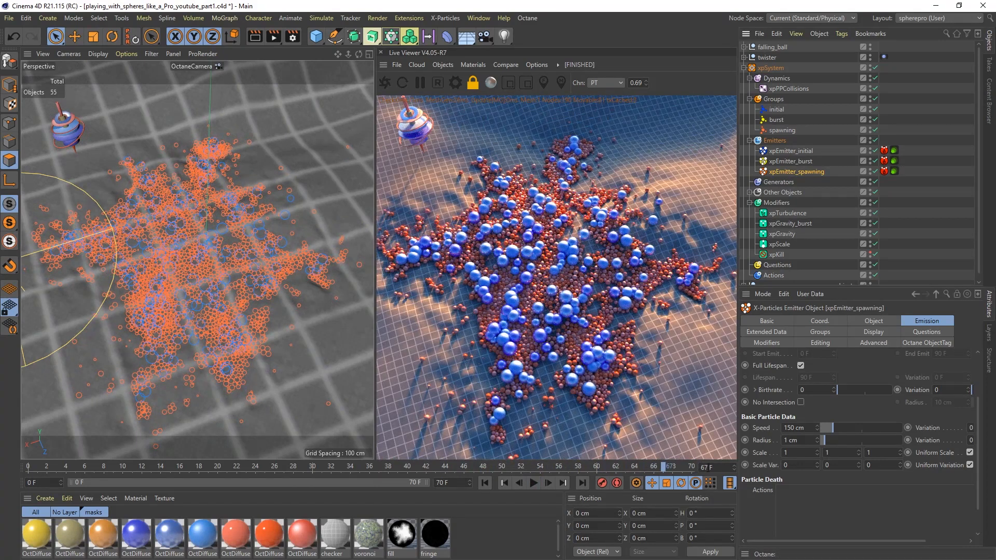
{"action": "left_click", "coordinate": [533, 483]}
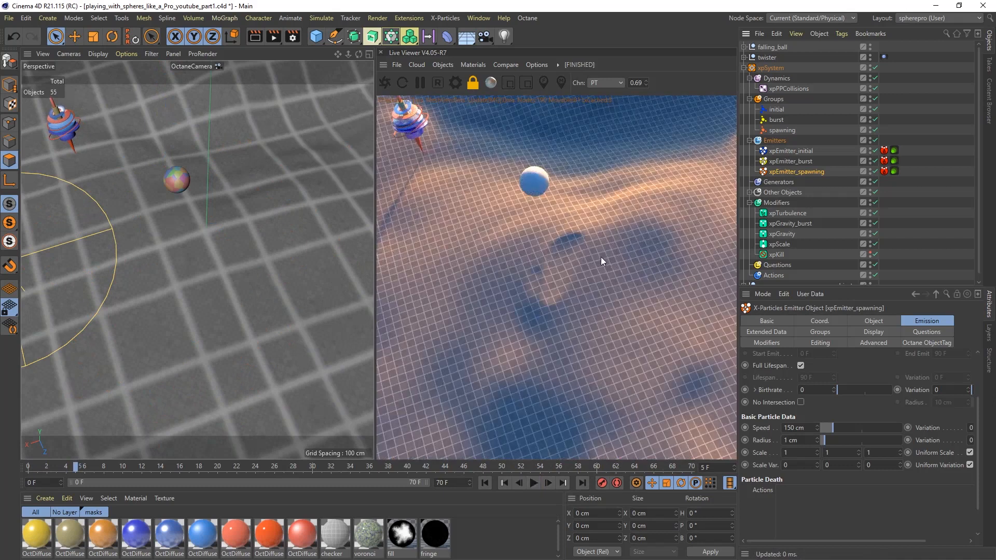
Step: Collapse xpSystem, expand the falling_ball group, and view the ball above the terrain from the side
{"action": "left_click", "coordinate": [744, 68]}
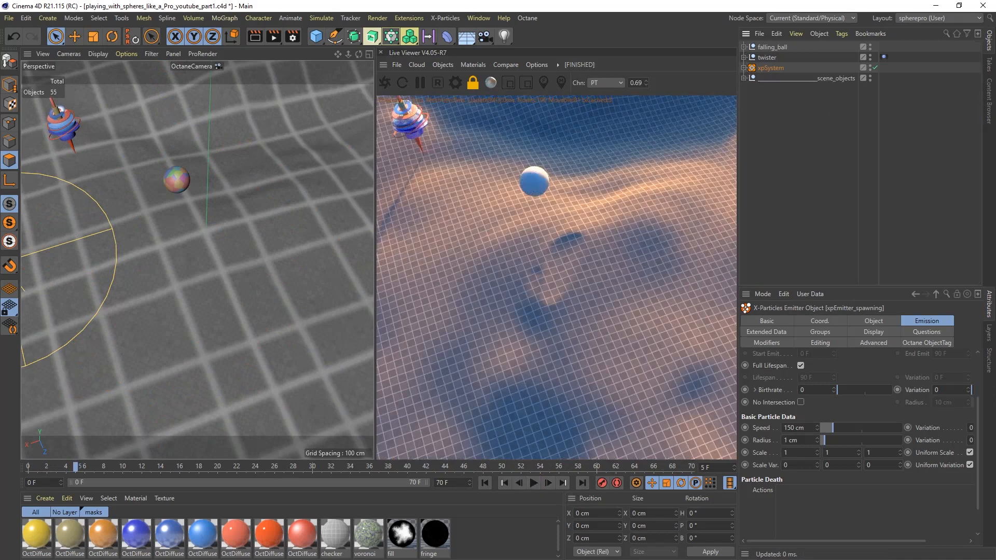
{"action": "left_click", "coordinate": [744, 47]}
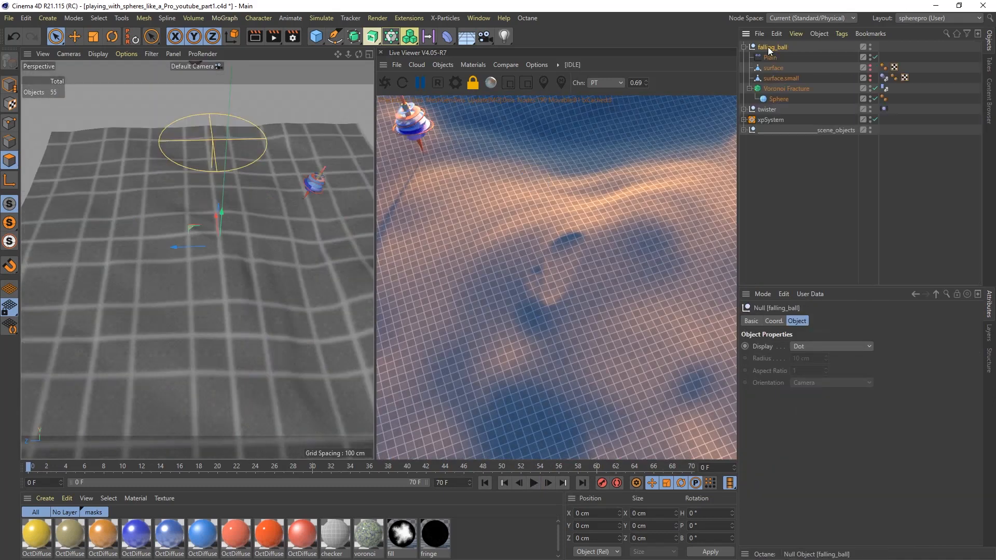
{"action": "left_click_drag", "start_coordinate": [237, 287], "coordinate": [425, 441], "text": "alt"}
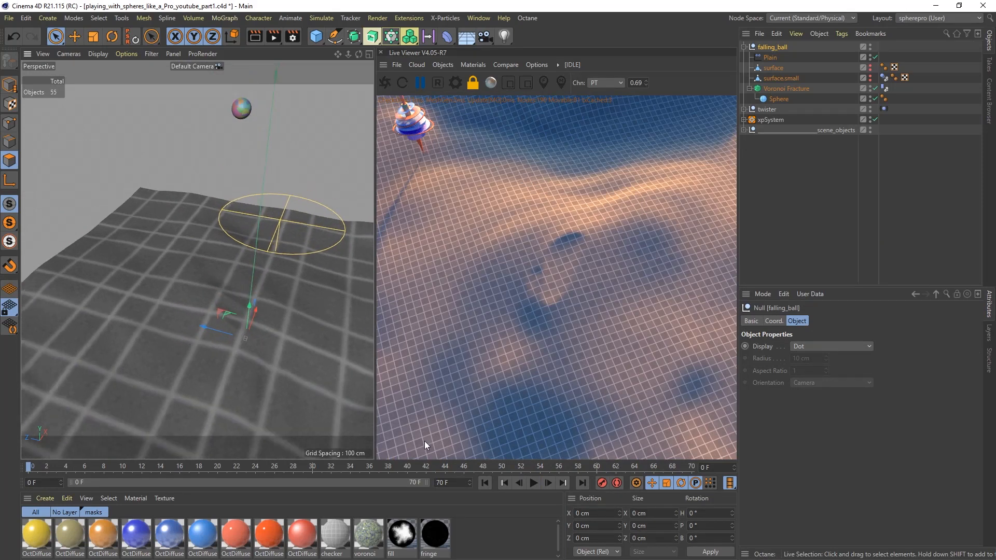
Step: Play the ball's fall from the side view up to the particle burst at frame 15
{"action": "left_click", "coordinate": [535, 484]}
{"action": "left_click", "coordinate": [535, 483]}
{"action": "left_click_drag", "start_coordinate": [243, 290], "coordinate": [259, 310], "text": "alt"}
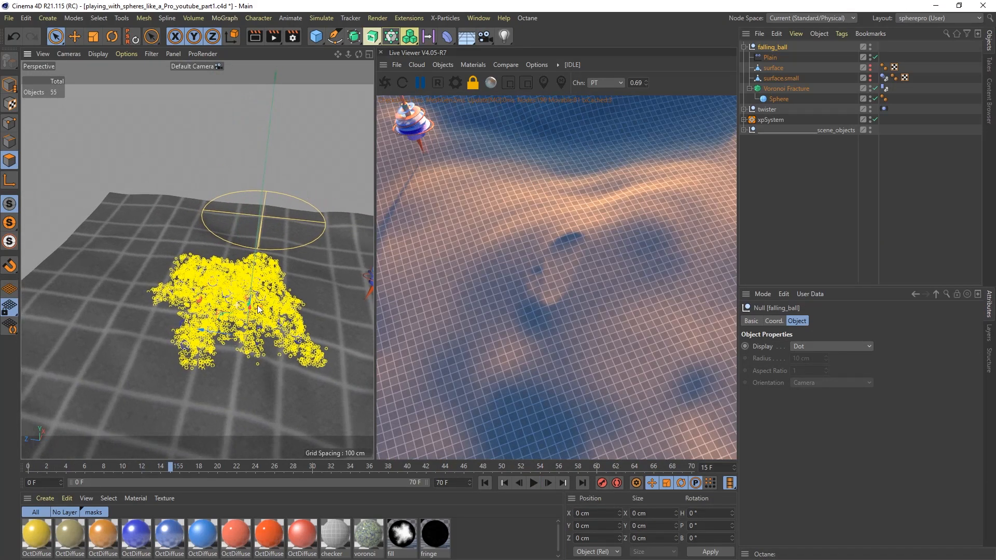
Step: Expand xpSystem, disable its three particle emitters, and rewind the animation to frame 0
{"action": "left_click", "coordinate": [744, 120]}
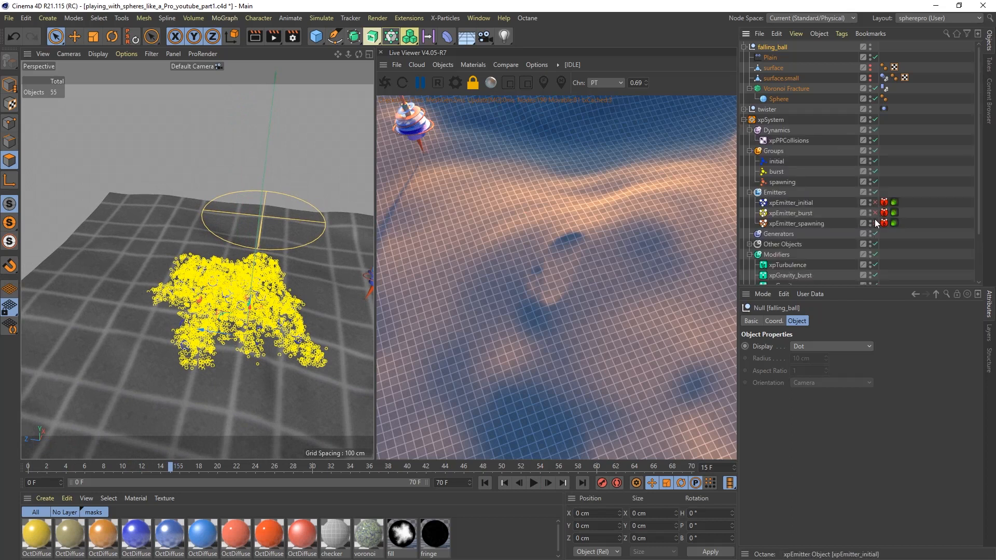
{"action": "left_click_drag", "start_coordinate": [126, 319], "coordinate": [221, 336], "text": "alt"}
{"action": "left_click", "coordinate": [486, 485]}
Step: Play the falling ball without particles in stages up to frame 23, examining its impact on the terrain up close
{"action": "left_click", "coordinate": [532, 485]}
{"action": "left_click", "coordinate": [532, 484]}
{"action": "left_click_drag", "start_coordinate": [225, 270], "coordinate": [269, 260], "text": "alt"}
{"action": "right_click_drag", "start_coordinate": [269, 260], "coordinate": [227, 281], "text": "alt"}
{"action": "left_click_drag", "start_coordinate": [227, 282], "coordinate": [237, 302], "text": "alt"}
{"action": "left_click", "coordinate": [533, 485]}
{"action": "left_click", "coordinate": [534, 484]}
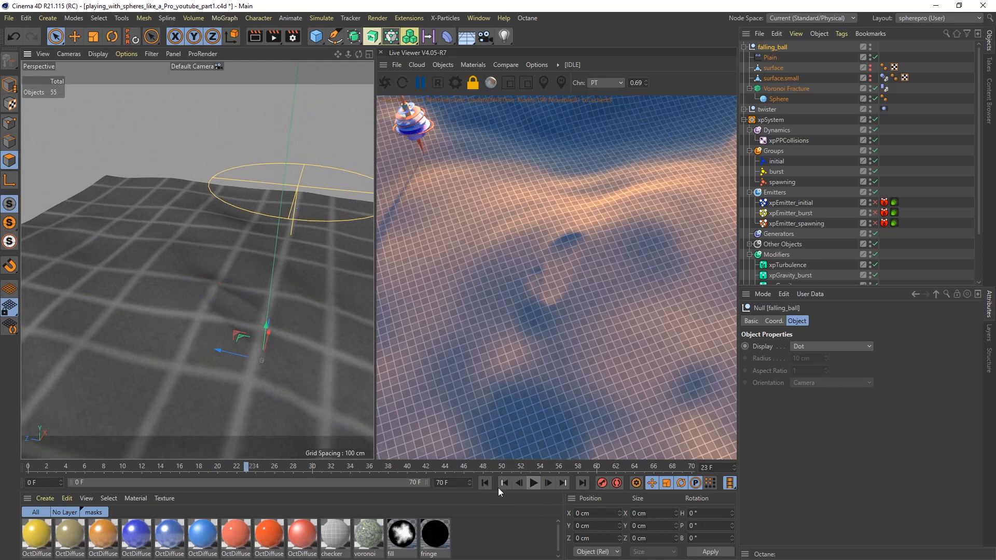
Step: Replay the ball's impact on the terrain up to frame 24 and inspect it from a low side angle
{"action": "left_click_drag", "start_coordinate": [145, 298], "coordinate": [201, 325], "text": "alt"}
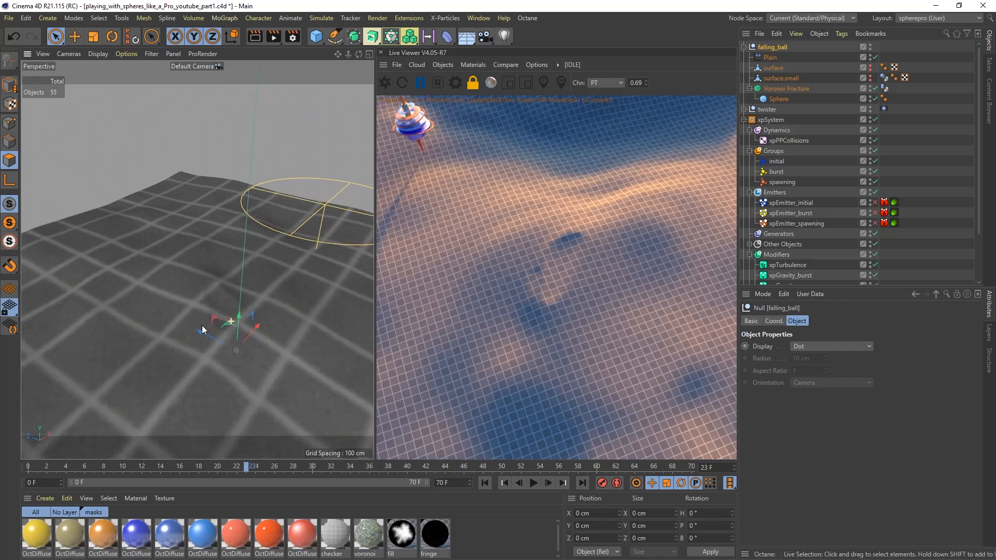
{"action": "left_click", "coordinate": [534, 483]}
{"action": "left_click", "coordinate": [485, 483]}
{"action": "left_click", "coordinate": [533, 483]}
{"action": "left_click_drag", "start_coordinate": [277, 334], "coordinate": [238, 302], "text": "alt"}
{"action": "right_click_drag", "start_coordinate": [237, 302], "coordinate": [259, 296], "text": "alt"}
{"action": "left_click_drag", "start_coordinate": [230, 290], "coordinate": [254, 226], "text": "alt"}
{"action": "left_click_drag", "start_coordinate": [235, 272], "coordinate": [243, 310], "text": "alt"}
{"action": "middle_click_drag", "start_coordinate": [243, 310], "coordinate": [245, 322], "text": "alt"}
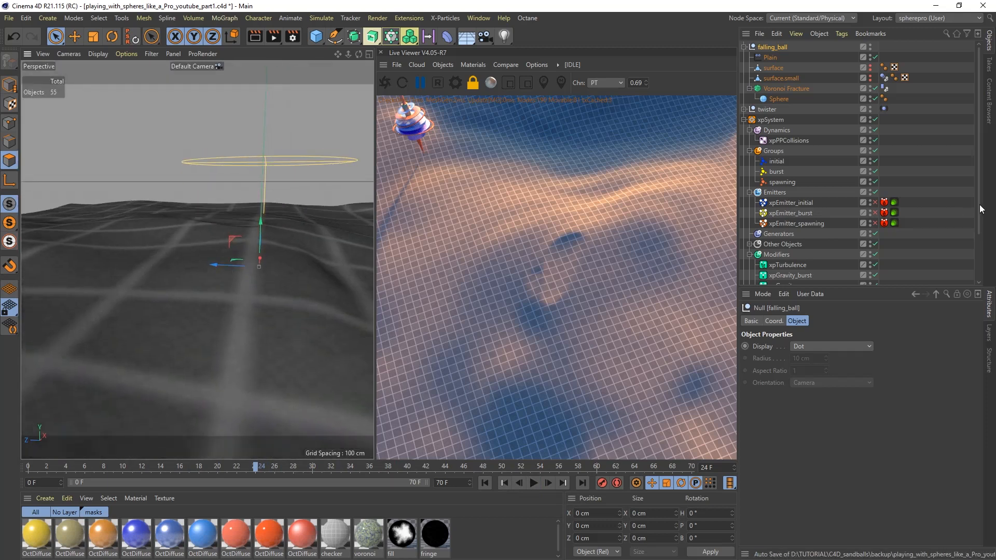
Step: Hide the large terrain surface under scene_objects in the viewport
{"action": "scroll", "coordinate": [981, 209], "scroll_direction": "down", "scroll_amount": 4}
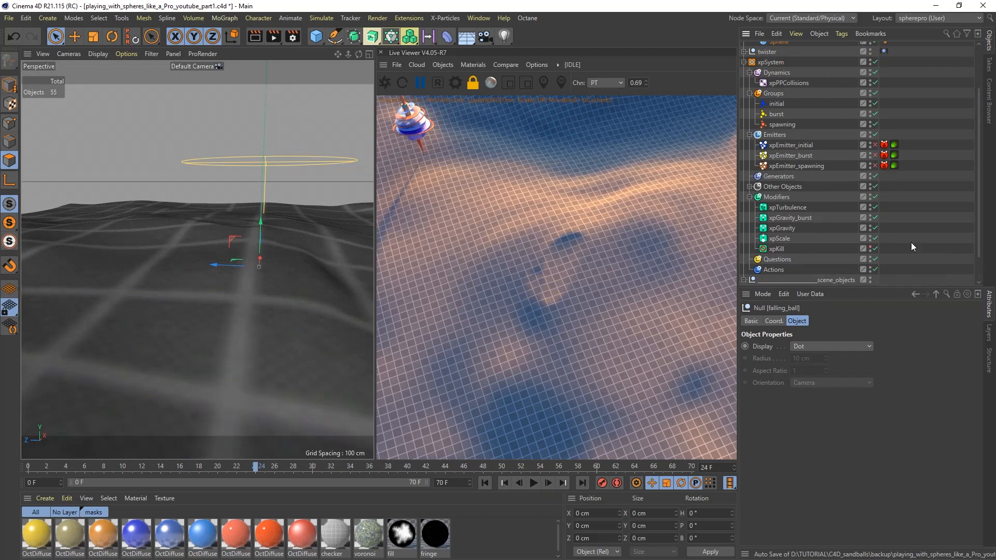
{"action": "scroll", "coordinate": [980, 232], "scroll_direction": "down", "scroll_amount": 2}
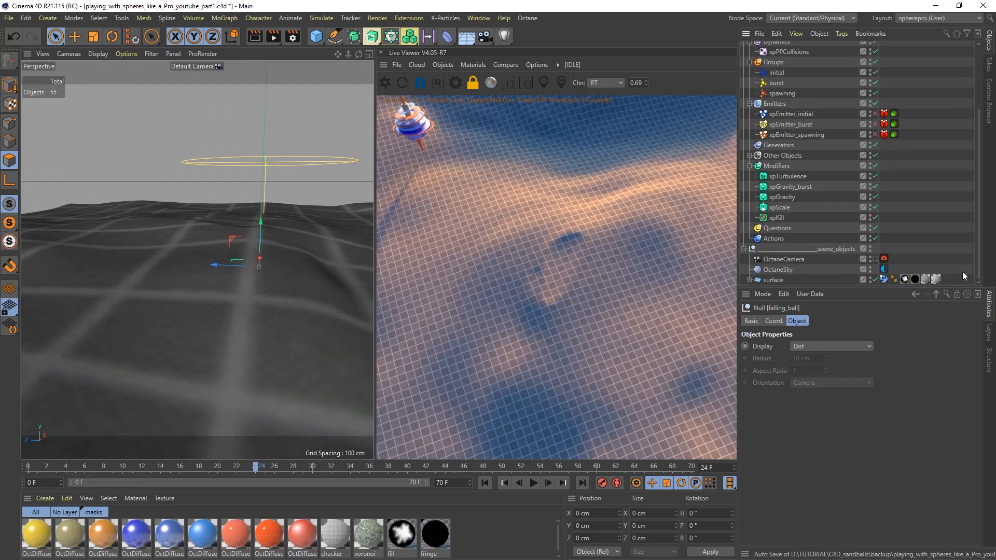
{"action": "left_click", "coordinate": [870, 278]}
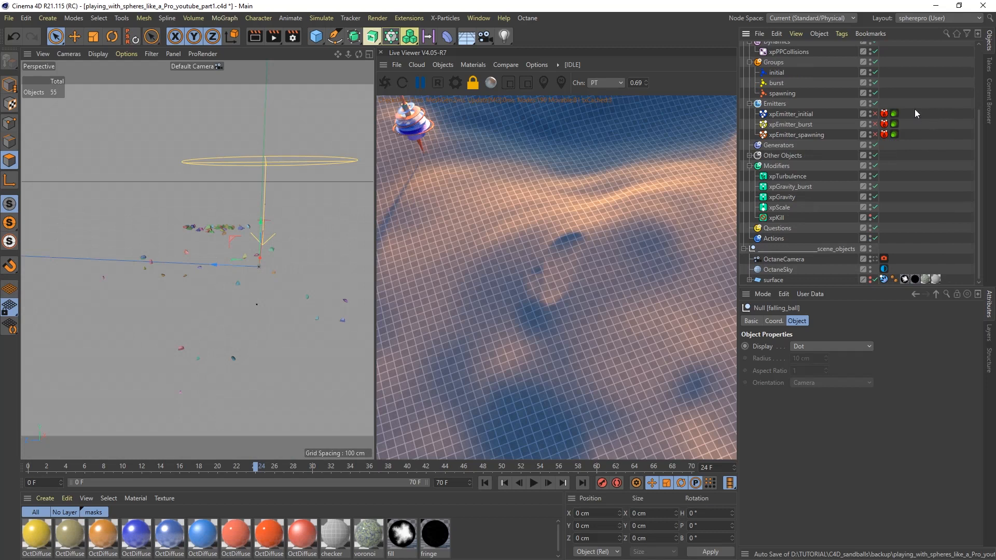
{"action": "left_click_drag", "start_coordinate": [979, 126], "coordinate": [985, 46]}
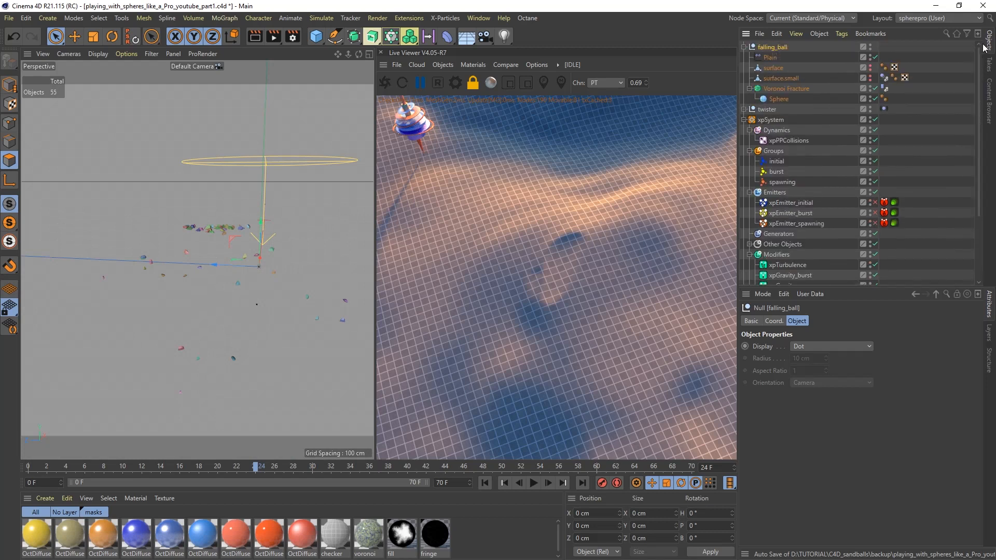
Step: Make surface.small in the falling_ball group visible, frame it with the fragments, and clear the selection
{"action": "left_click", "coordinate": [797, 78]}
{"action": "left_click", "coordinate": [871, 76]}
{"action": "left_click_drag", "start_coordinate": [225, 228], "coordinate": [197, 277], "text": "alt"}
{"action": "right_click_drag", "start_coordinate": [204, 238], "coordinate": [235, 214], "text": "alt"}
{"action": "middle_click_drag", "start_coordinate": [234, 213], "coordinate": [224, 257], "text": "alt"}
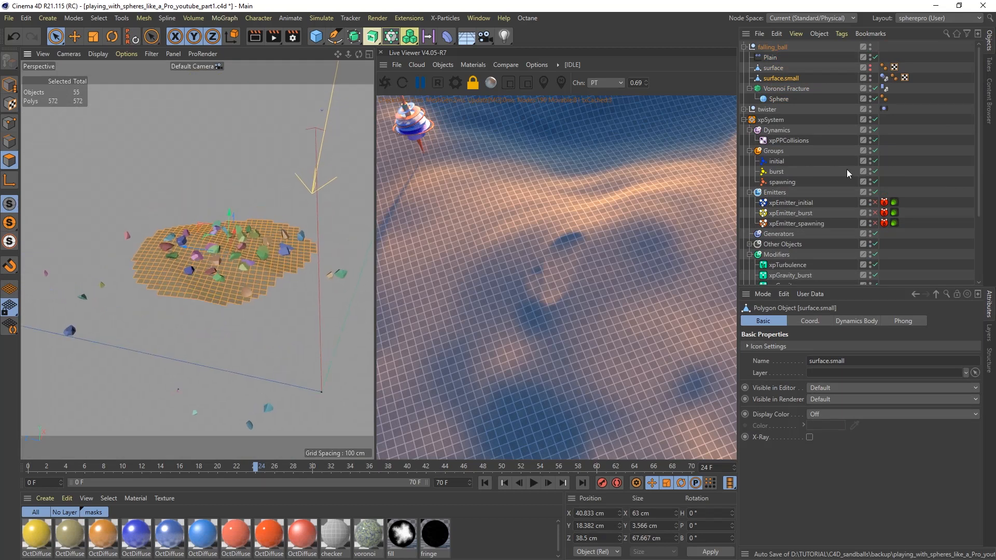
{"action": "left_click", "coordinate": [899, 157]}
{"action": "scroll", "coordinate": [207, 253], "scroll_direction": "down", "scroll_amount": 5}
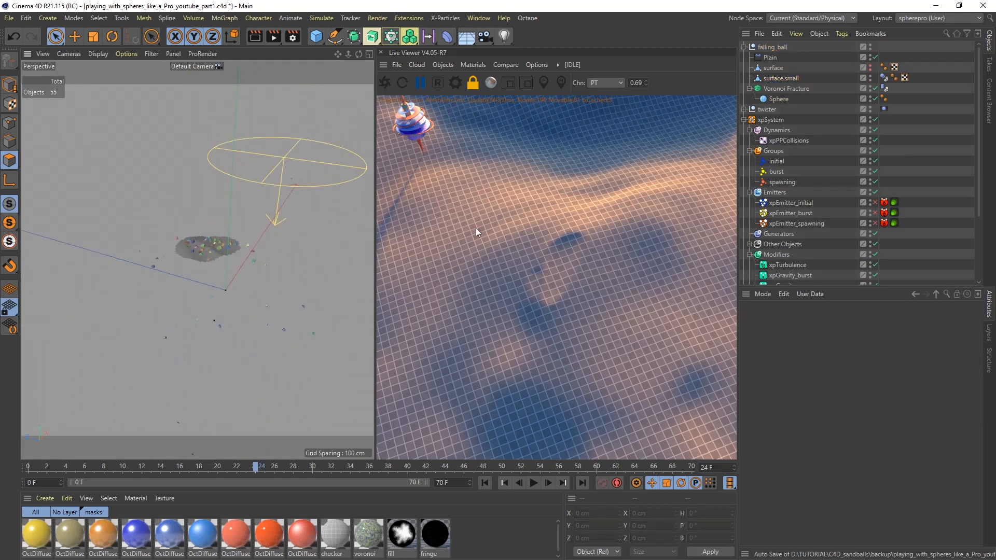
Step: Play the fracture from frame 0 to frame 21 and inspect the fragments on surface.small up close
{"action": "left_click", "coordinate": [485, 483]}
{"action": "left_click", "coordinate": [534, 484]}
{"action": "left_click_drag", "start_coordinate": [198, 255], "coordinate": [198, 260], "text": "alt"}
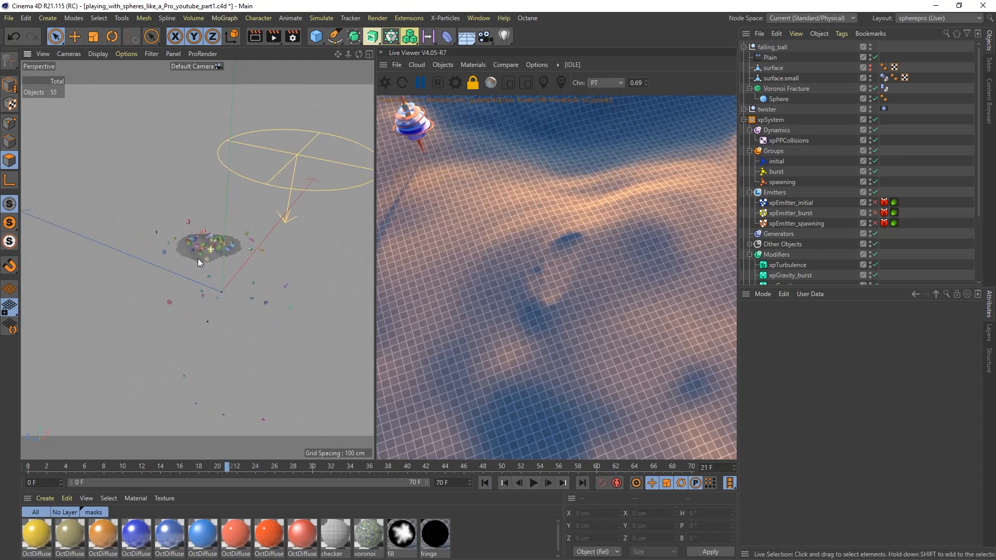
{"action": "scroll", "coordinate": [201, 245], "scroll_direction": "up", "scroll_amount": 5}
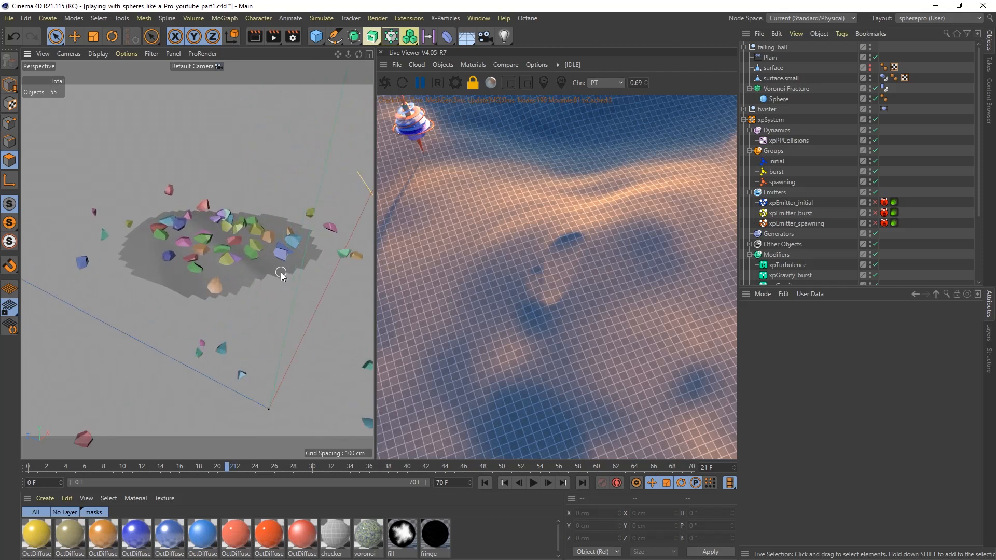
{"action": "scroll", "coordinate": [222, 274], "scroll_direction": "down", "scroll_amount": 5}
{"action": "left_click_drag", "start_coordinate": [195, 289], "coordinate": [351, 400], "text": "alt"}
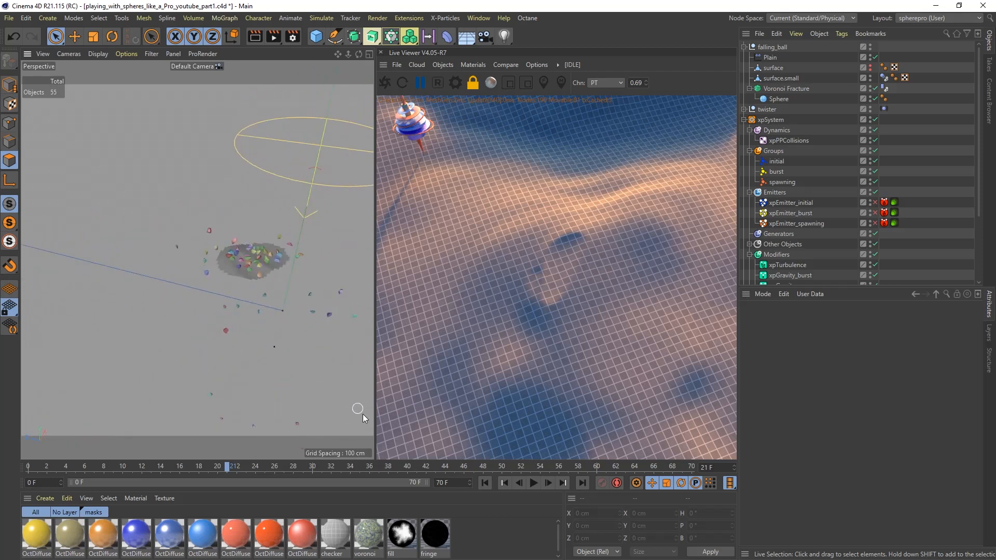
Step: Replay the ball's drop onto surface.small from the start up to frame 39
{"action": "left_click", "coordinate": [533, 483]}
{"action": "left_click", "coordinate": [534, 483]}
{"action": "left_click_drag", "start_coordinate": [242, 282], "coordinate": [247, 261], "text": "alt"}
{"action": "left_click", "coordinate": [485, 483]}
{"action": "left_click", "coordinate": [533, 483]}
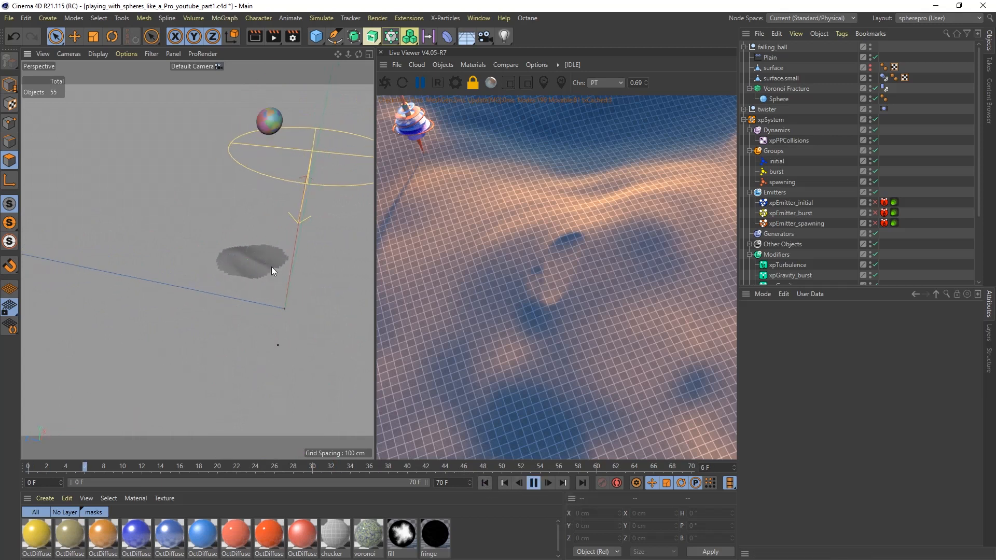
{"action": "left_click", "coordinate": [532, 483]}
{"action": "left_click_drag", "start_coordinate": [257, 248], "coordinate": [284, 260], "text": "alt"}
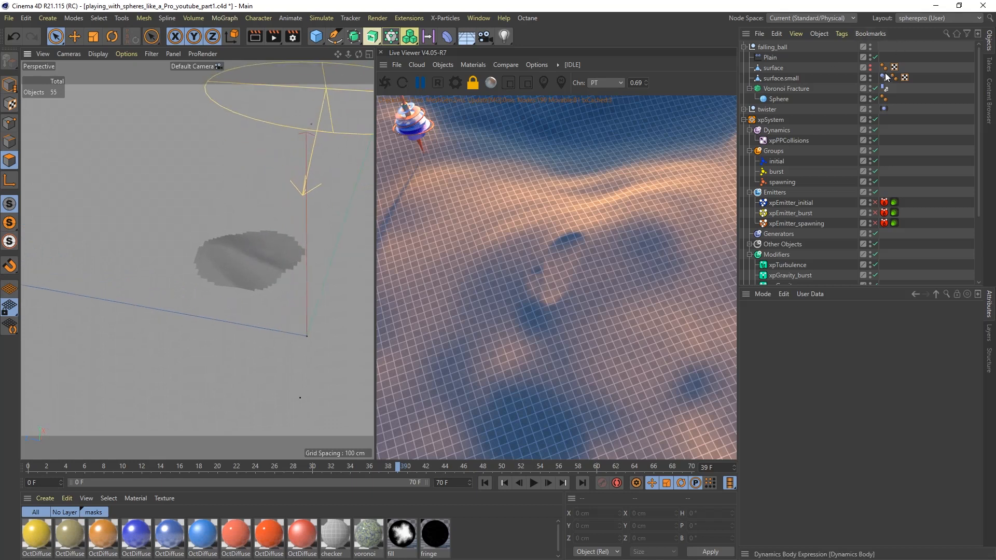
Step: Temporarily show the falling_ball group's full surface mesh to compare it with surface.small, and hide it again
{"action": "left_click", "coordinate": [867, 67]}
{"action": "left_click", "coordinate": [871, 66]}
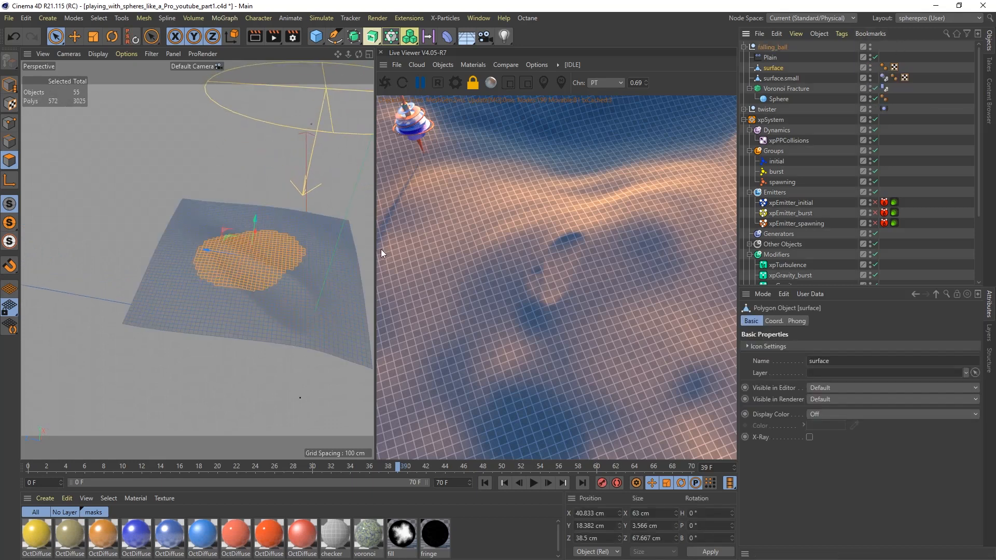
{"action": "right_click_drag", "start_coordinate": [182, 283], "coordinate": [158, 293], "text": "alt"}
{"action": "left_click_drag", "start_coordinate": [158, 294], "coordinate": [199, 278], "text": "alt"}
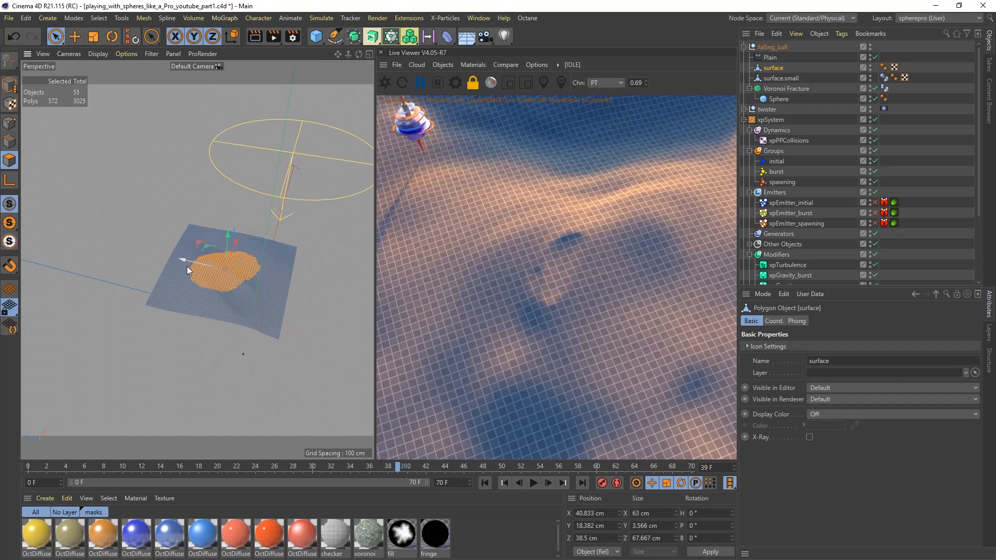
{"action": "right_click_drag", "start_coordinate": [216, 291], "coordinate": [241, 287], "text": "alt"}
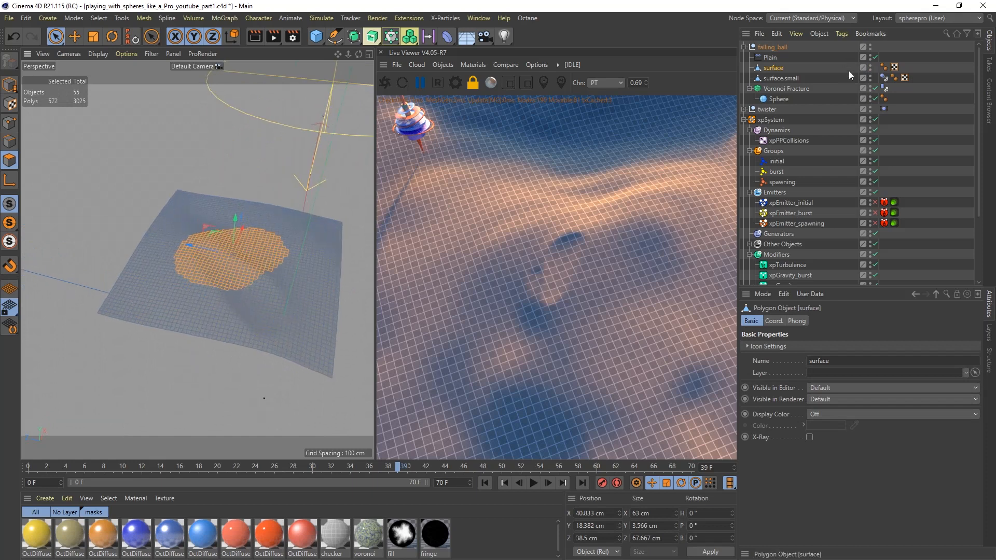
{"action": "left_click", "coordinate": [872, 67], "text": "ctrl"}
{"action": "left_click_drag", "start_coordinate": [110, 290], "coordinate": [198, 255], "text": "alt"}
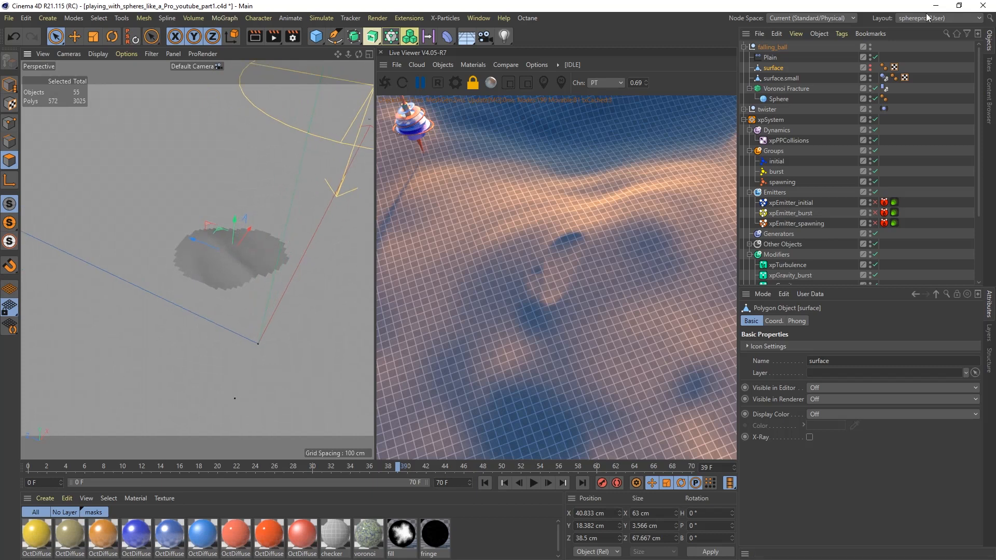
Step: Review the settings of the Plain effector, the Sphere and the Voronoi Fracture in the falling_ball group
{"action": "left_click", "coordinate": [773, 47]}
{"action": "left_click", "coordinate": [776, 58]}
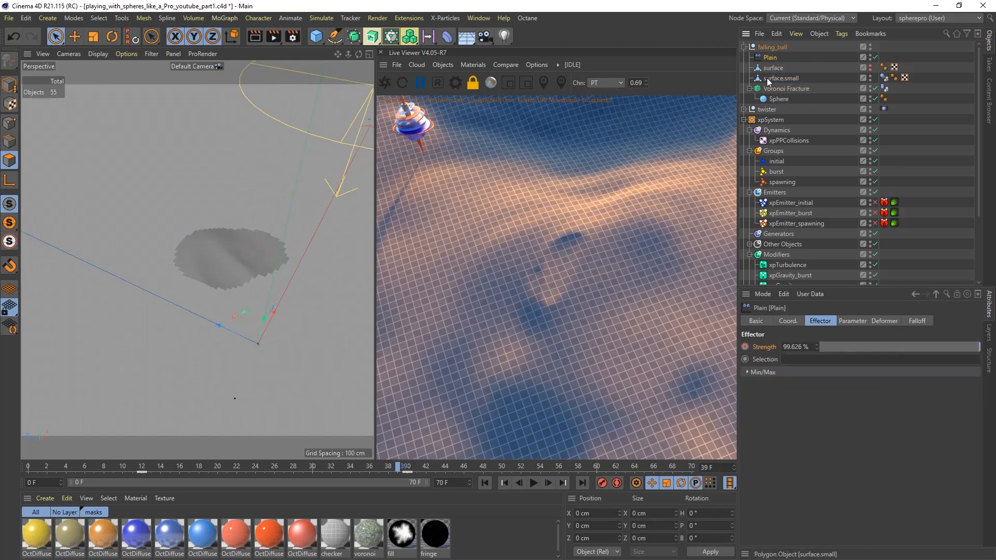
{"action": "left_click", "coordinate": [783, 98]}
{"action": "left_click", "coordinate": [786, 88]}
Step: Play the drop from frame 0 to frame 10 and step through the ball's shattering to frame 13
{"action": "left_click_drag", "start_coordinate": [197, 255], "coordinate": [237, 276], "text": "alt"}
{"action": "left_click", "coordinate": [487, 484]}
{"action": "left_click", "coordinate": [534, 484]}
{"action": "left_click", "coordinate": [533, 484]}
{"action": "left_click_drag", "start_coordinate": [245, 281], "coordinate": [250, 211], "text": "alt"}
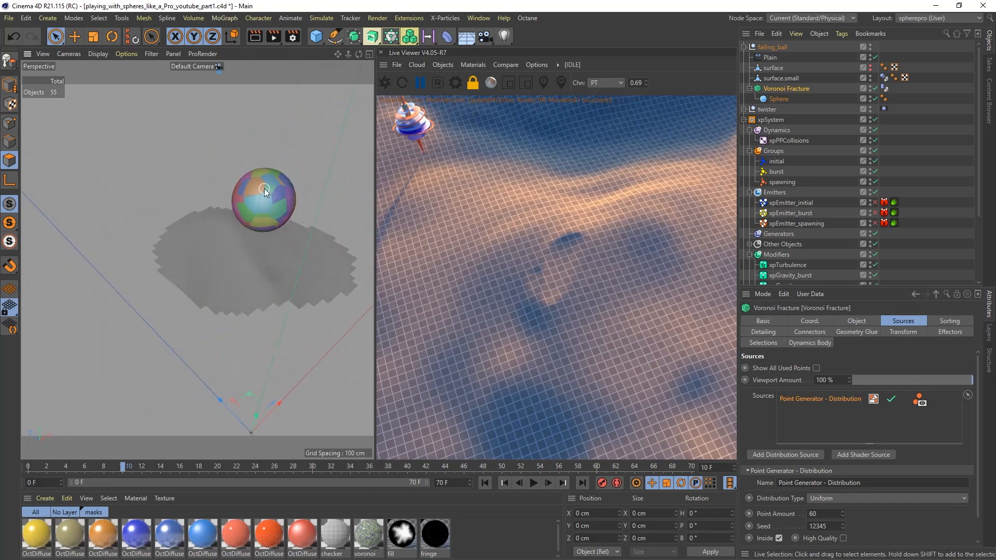
{"action": "left_click", "coordinate": [547, 483]}
{"action": "left_click", "coordinate": [547, 483]}
{"action": "left_click", "coordinate": [547, 483]}
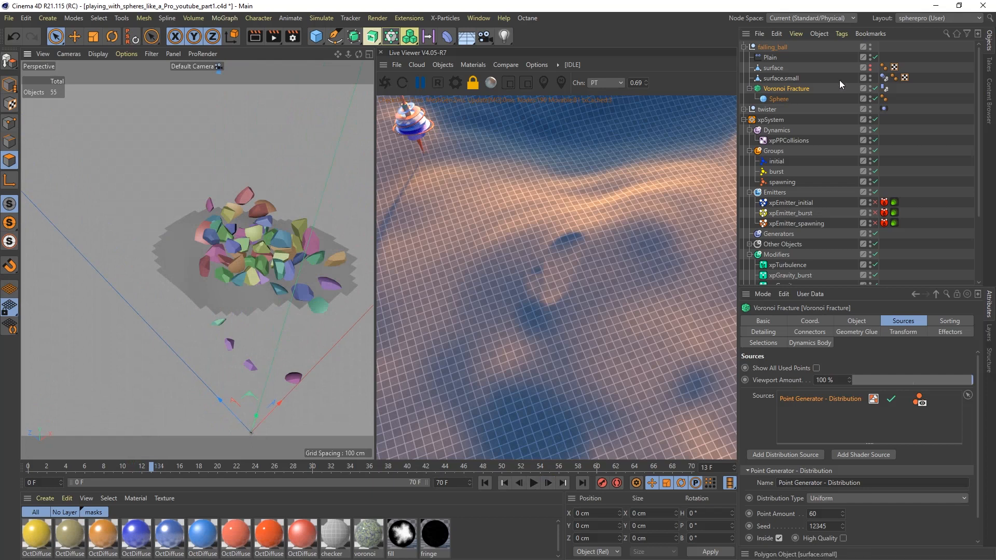
Step: Examine the Dynamics Body tags of the Voronoi Fracture and surface.small, including the cache and Dynamic settings
{"action": "left_click", "coordinate": [884, 89]}
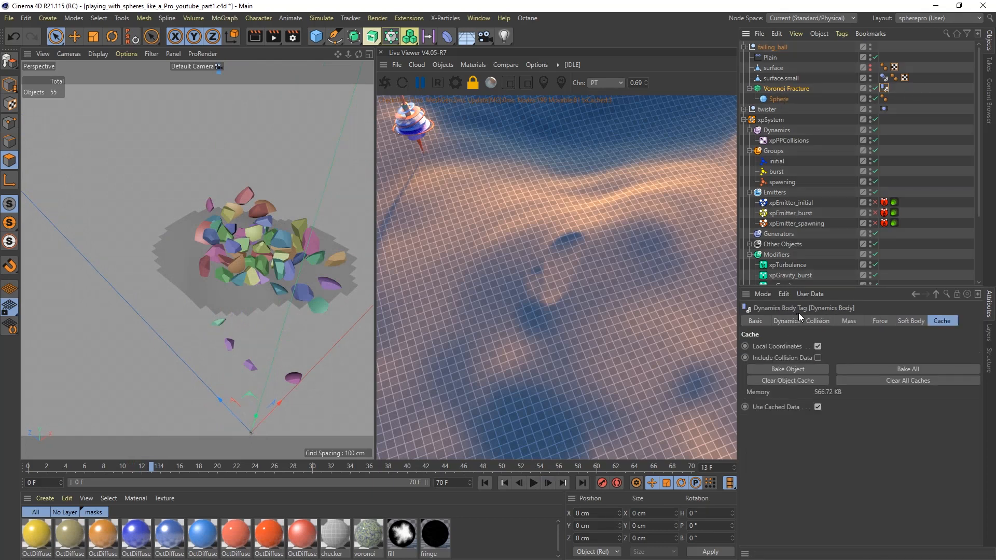
{"action": "left_click", "coordinate": [795, 78]}
{"action": "left_click", "coordinate": [884, 78]}
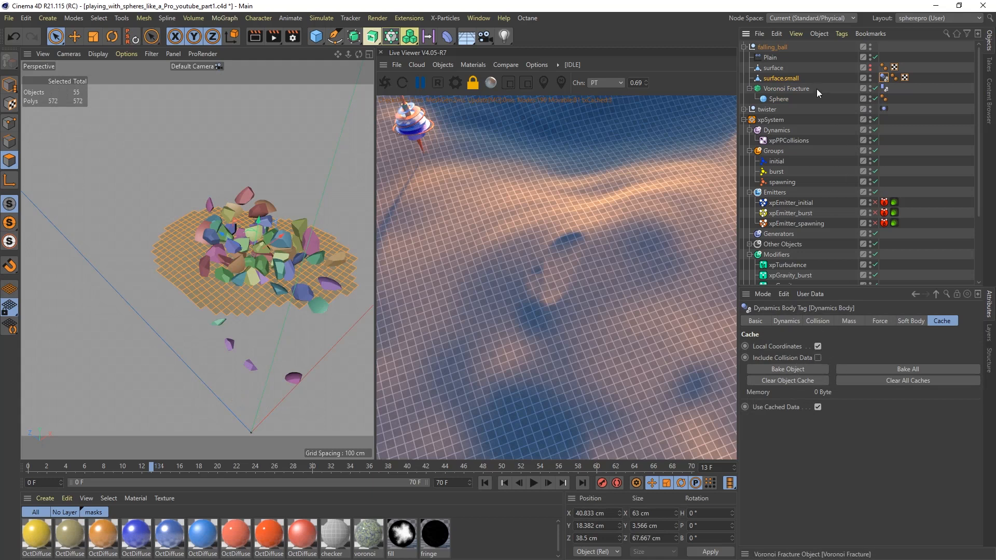
{"action": "left_click", "coordinate": [812, 321]}
{"action": "left_click", "coordinate": [794, 321]}
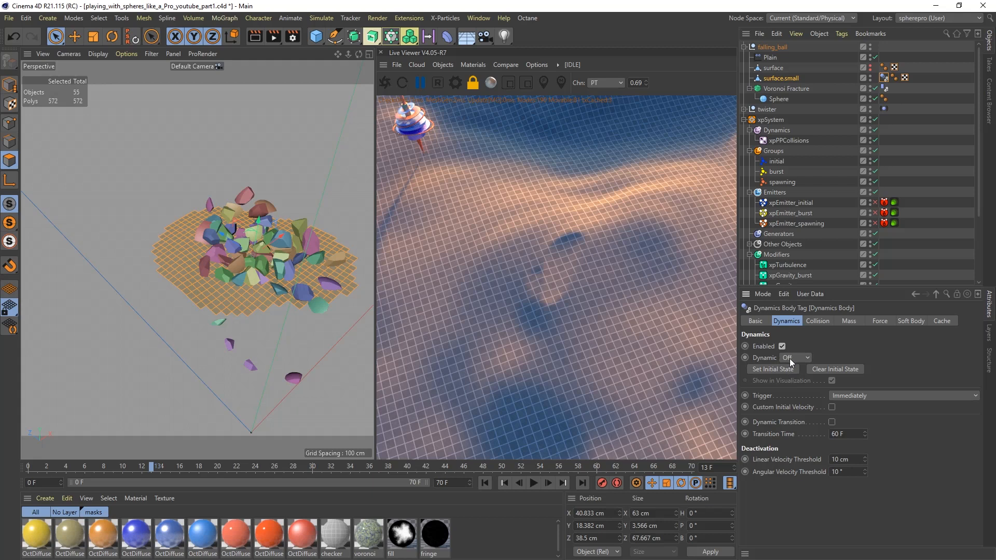
{"action": "scroll", "coordinate": [327, 257], "scroll_direction": "down", "scroll_amount": 5}
{"action": "left_click_drag", "start_coordinate": [327, 257], "coordinate": [262, 265], "text": "alt"}
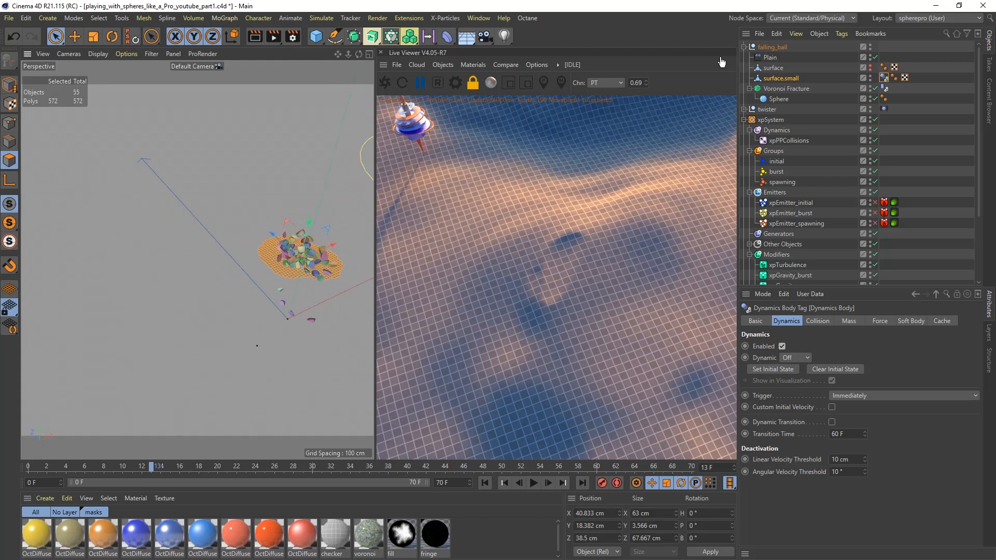
Step: Select the Sphere and its parent Voronoi Fracture, and inspect the shattered pieces at frame 13 up close
{"action": "left_click", "coordinate": [781, 89]}
{"action": "left_click", "coordinate": [779, 98]}
{"action": "left_click", "coordinate": [784, 88]}
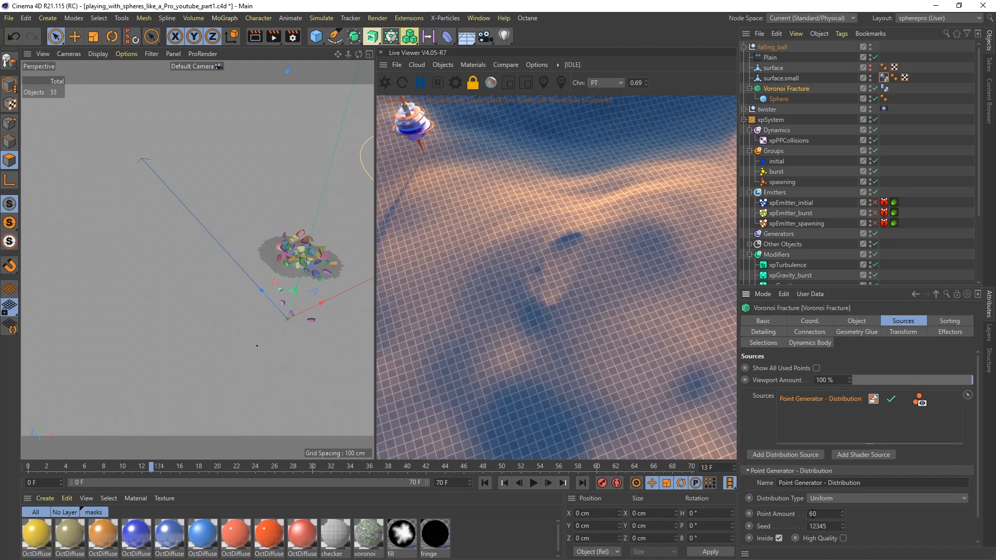
{"action": "left_click_drag", "start_coordinate": [325, 238], "coordinate": [195, 253], "text": "alt"}
{"action": "scroll", "coordinate": [226, 281], "scroll_direction": "up", "scroll_amount": 5}
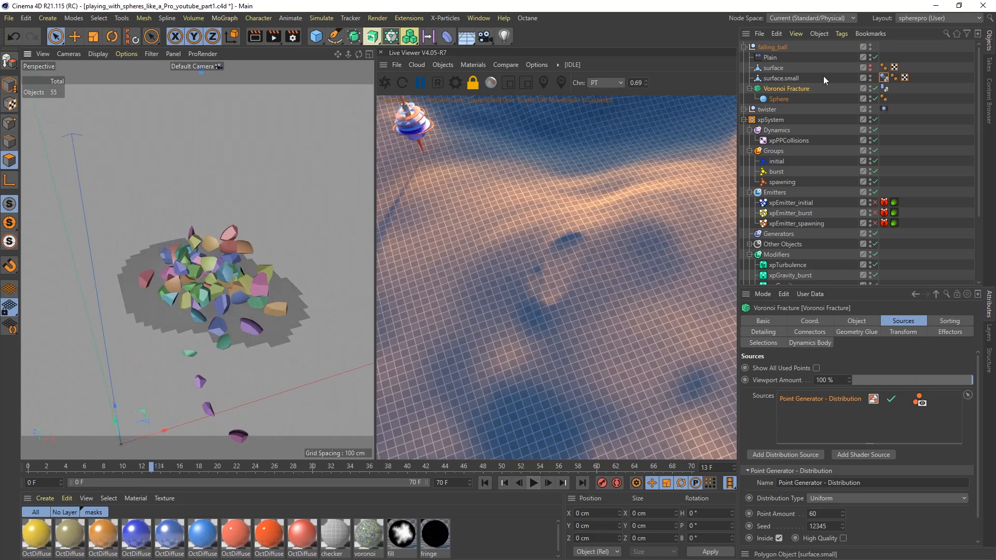
Step: Collapse the falling_ball group, select twister, and show the large terrain surface again
{"action": "left_click", "coordinate": [743, 47]}
{"action": "left_click", "coordinate": [767, 57]}
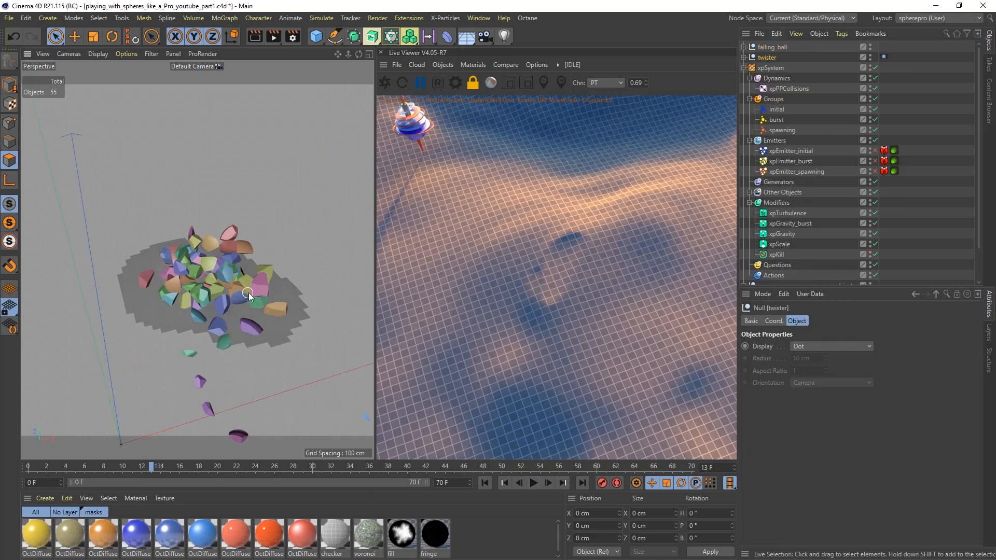
{"action": "scroll", "coordinate": [234, 293], "scroll_direction": "down", "scroll_amount": 8}
{"action": "scroll", "coordinate": [975, 204], "scroll_direction": "down", "scroll_amount": 3}
{"action": "left_click", "coordinate": [870, 278]}
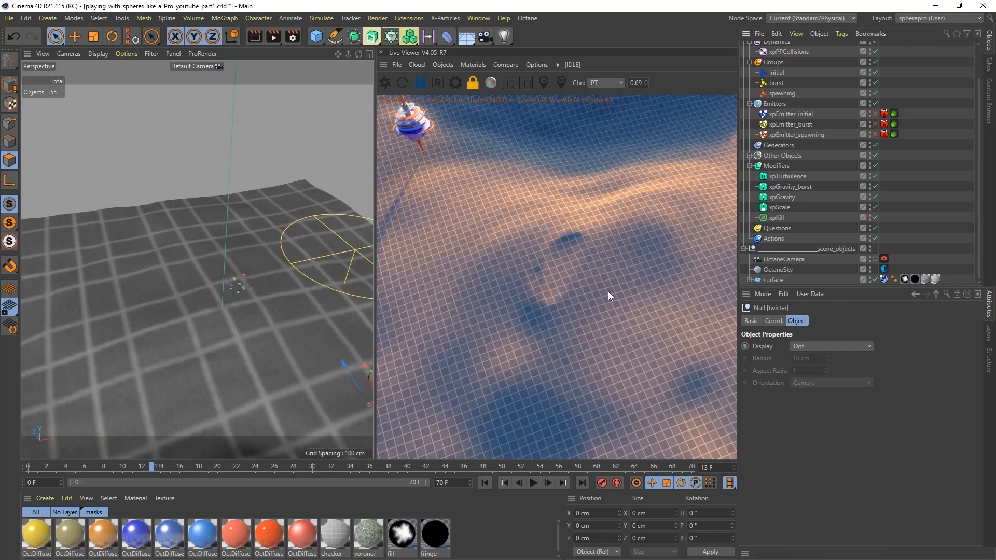
{"action": "left_click_drag", "start_coordinate": [291, 275], "coordinate": [421, 140], "text": "alt"}
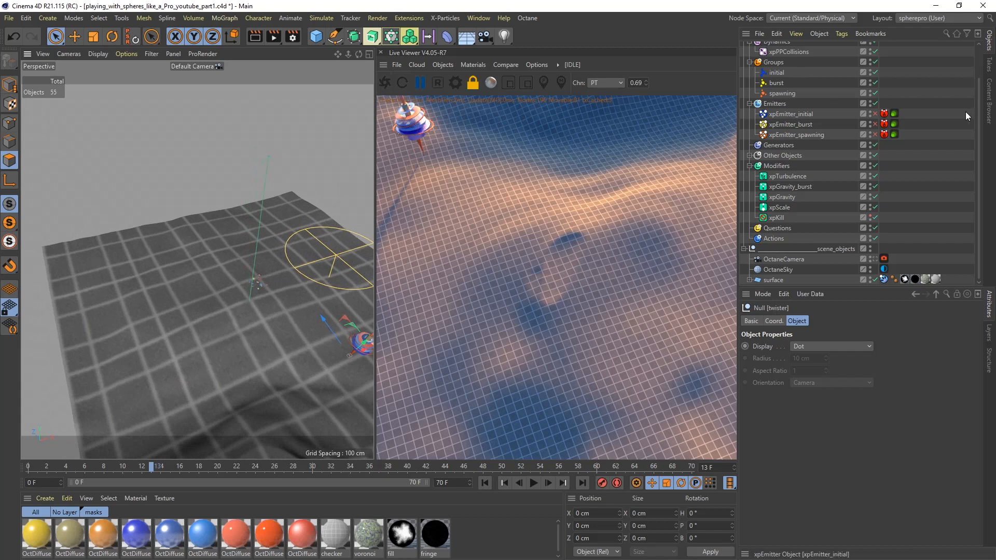
Step: Expand the twister group, review its parts and Vibrate tag settings, and collapse the group again
{"action": "scroll", "coordinate": [975, 117], "scroll_direction": "up", "scroll_amount": 3}
{"action": "left_click", "coordinate": [744, 57]}
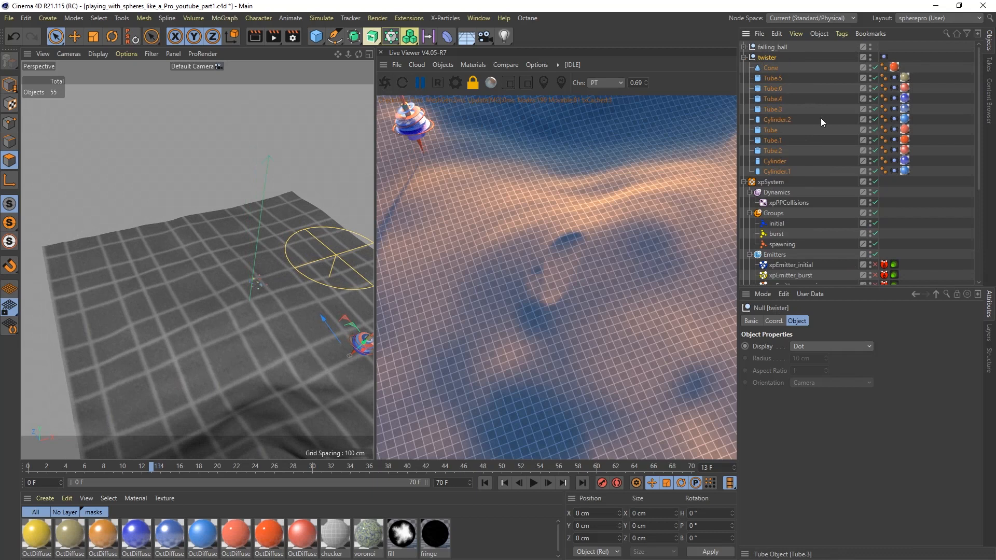
{"action": "left_click", "coordinate": [316, 36]}
{"action": "left_click", "coordinate": [884, 57]}
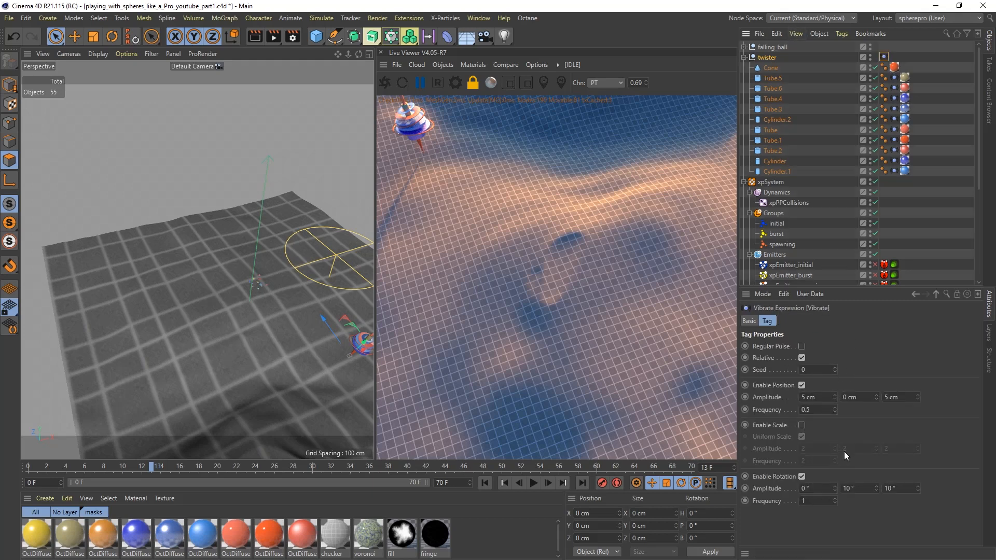
{"action": "left_click", "coordinate": [745, 57]}
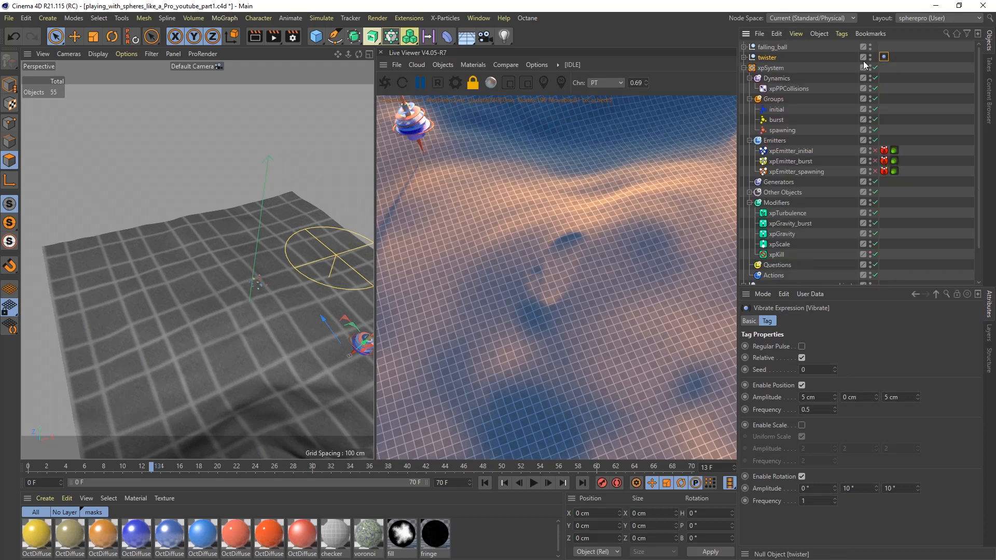
Step: Select xpSystem, collapse and re-expand its hierarchy, and rewind the animation to frame 0
{"action": "left_click", "coordinate": [756, 68]}
{"action": "left_click", "coordinate": [745, 67]}
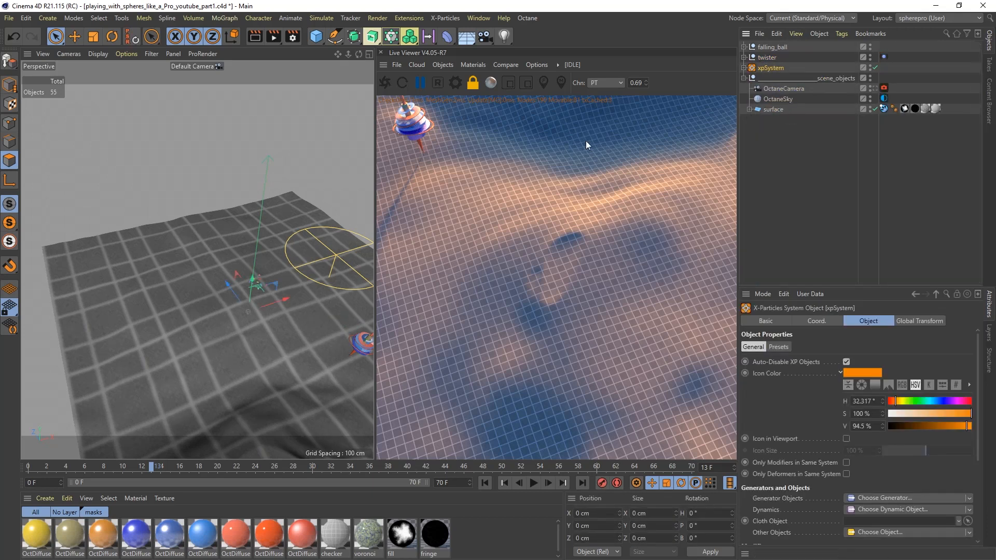
{"action": "left_click", "coordinate": [745, 68]}
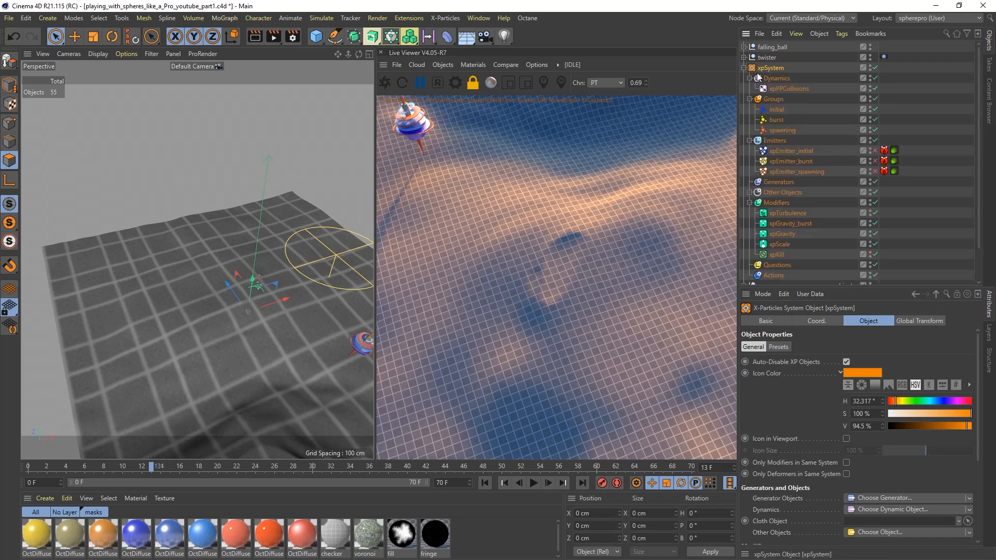
{"action": "left_click", "coordinate": [485, 482]}
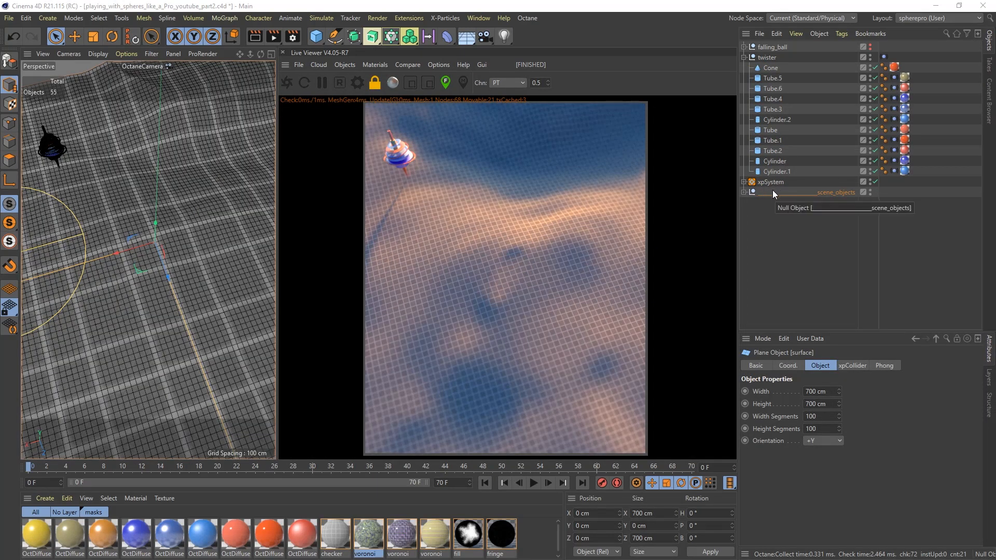
Step: Expand the scene_objects and xpSystem hierarchies and review the particle objects, modifiers and surface displacers
{"action": "left_click", "coordinate": [745, 192]}
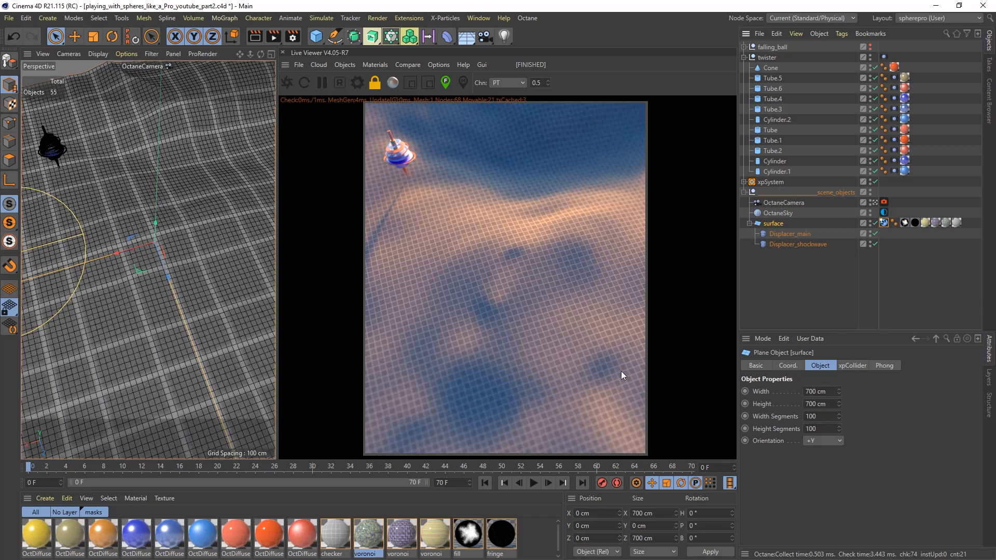
{"action": "left_click", "coordinate": [743, 181]}
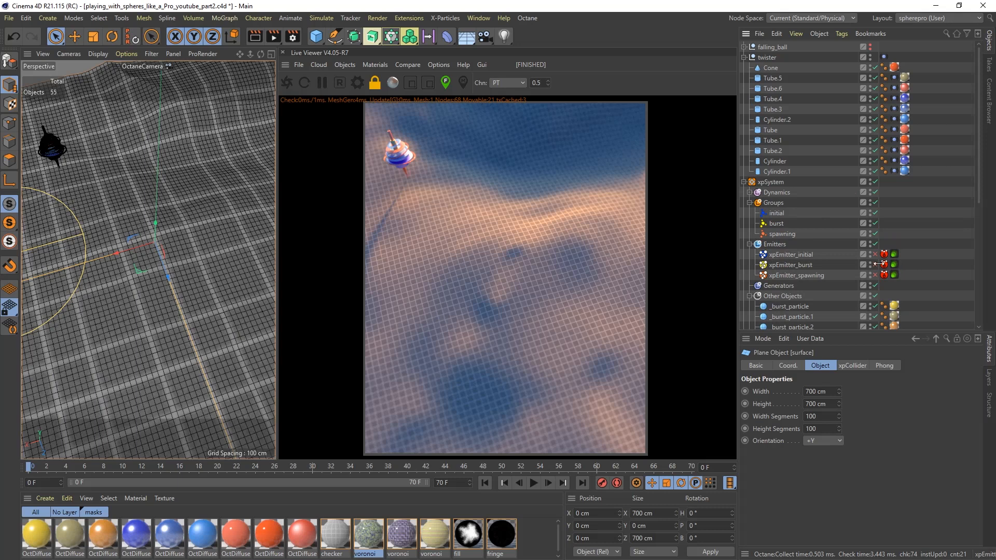
{"action": "scroll", "coordinate": [971, 238], "scroll_direction": "down", "scroll_amount": 6}
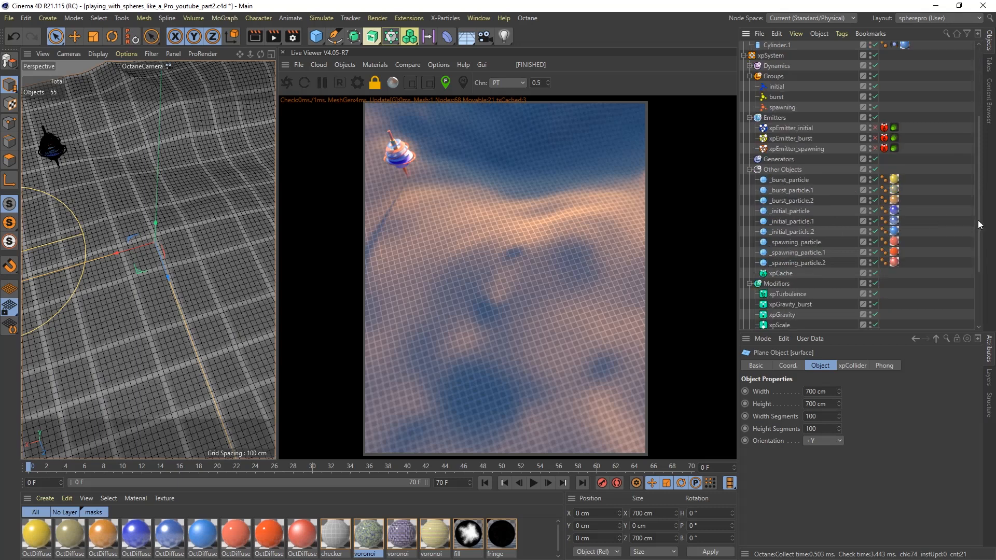
{"action": "scroll", "coordinate": [978, 251], "scroll_direction": "down", "scroll_amount": 2}
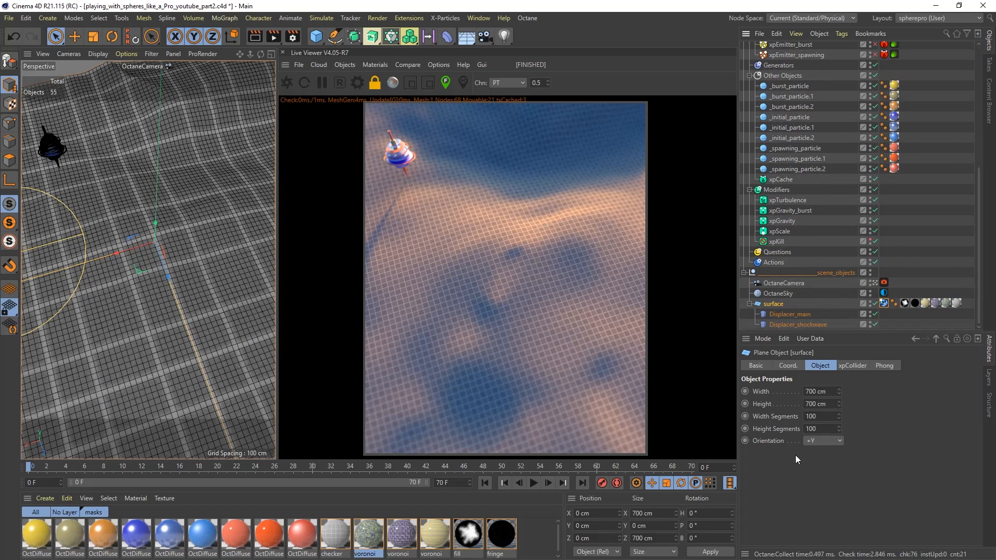
Step: Set the surface plane's width and height segments to 300, and check its X-Particles Collider tag
{"action": "double_click", "coordinate": [818, 418]}
{"action": "type", "text": "300"}
{"action": "key", "text": "Return"}
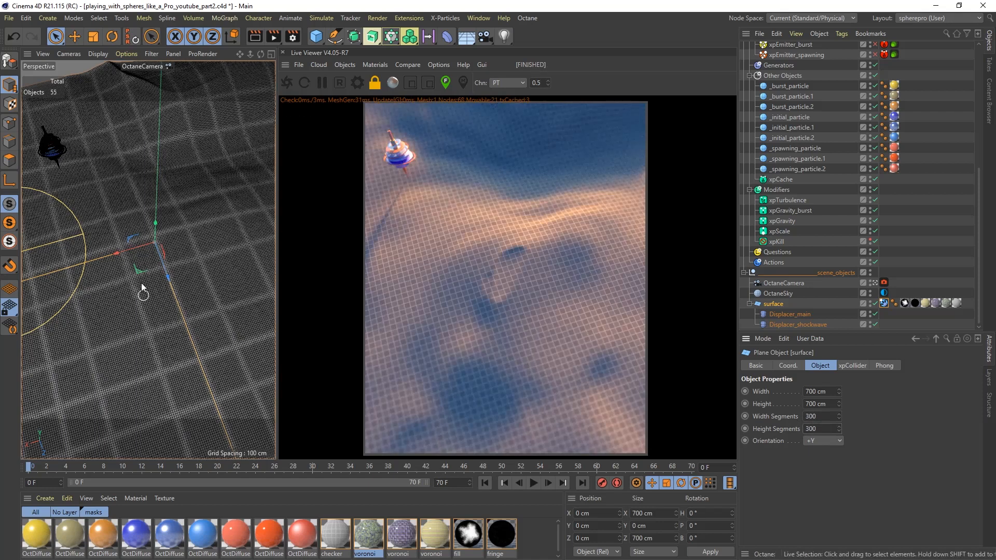
{"action": "left_click", "coordinate": [883, 304]}
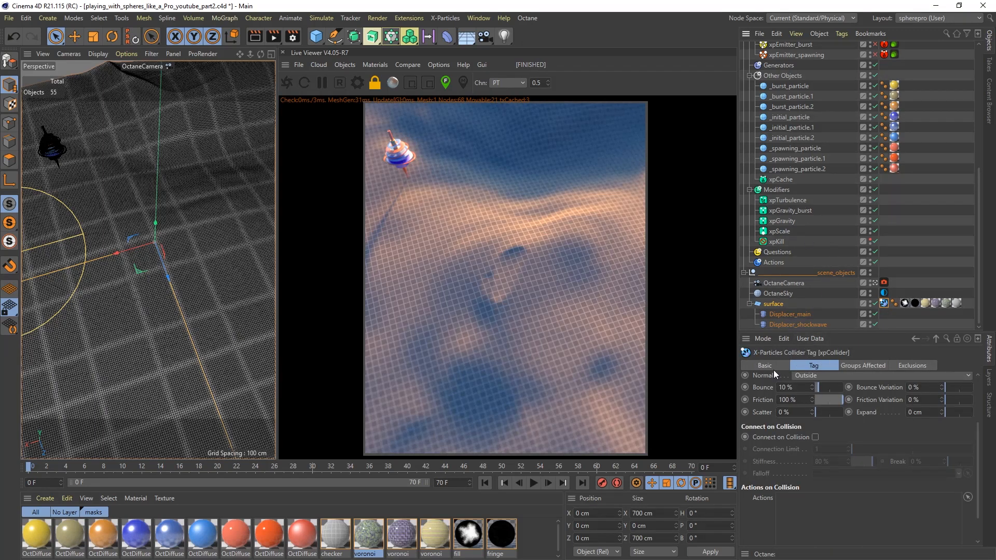
{"action": "left_click", "coordinate": [783, 304]}
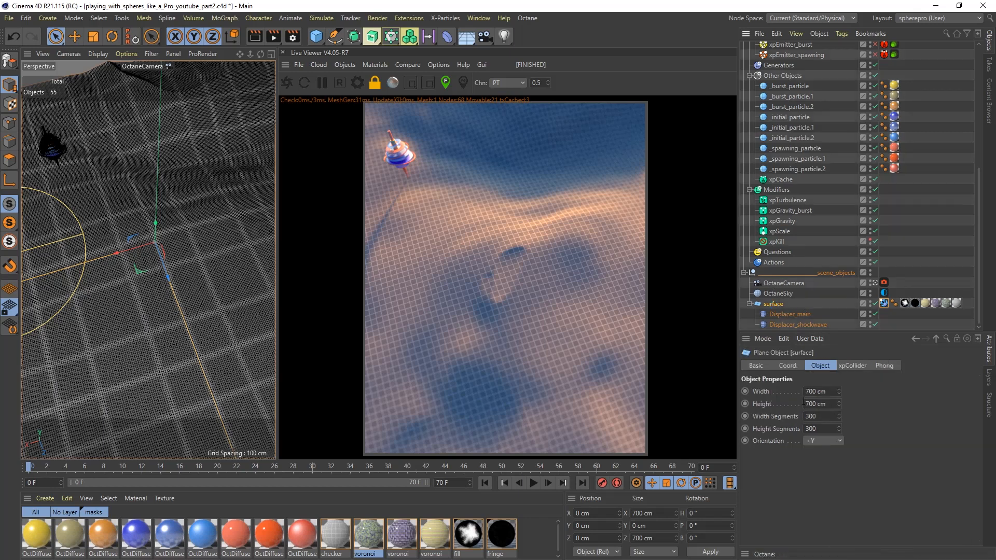
Step: Try 1000 width segments and 1000 height segments on the surface plane
{"action": "left_click_drag", "start_coordinate": [819, 417], "coordinate": [798, 422]}
{"action": "type", "text": "1000"}
{"action": "key", "text": "Tab"}
{"action": "type", "text": "1000"}
{"action": "key", "text": "Return"}
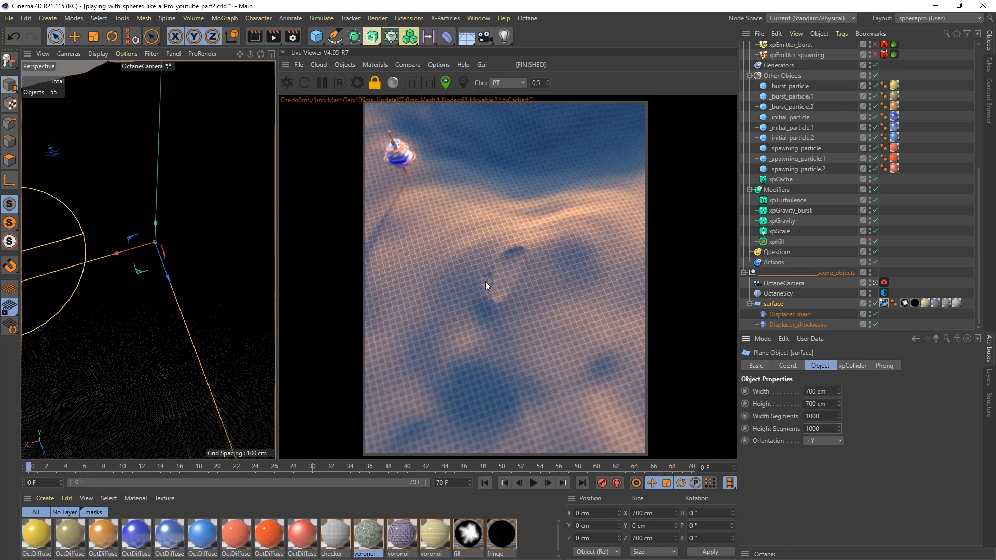
Step: Return the surface plane's width and height segments to 300
{"action": "left_click_drag", "start_coordinate": [819, 418], "coordinate": [806, 419]}
{"action": "type", "text": "300"}
{"action": "key", "text": "Tab"}
{"action": "type", "text": "300"}
{"action": "key", "text": "Return"}
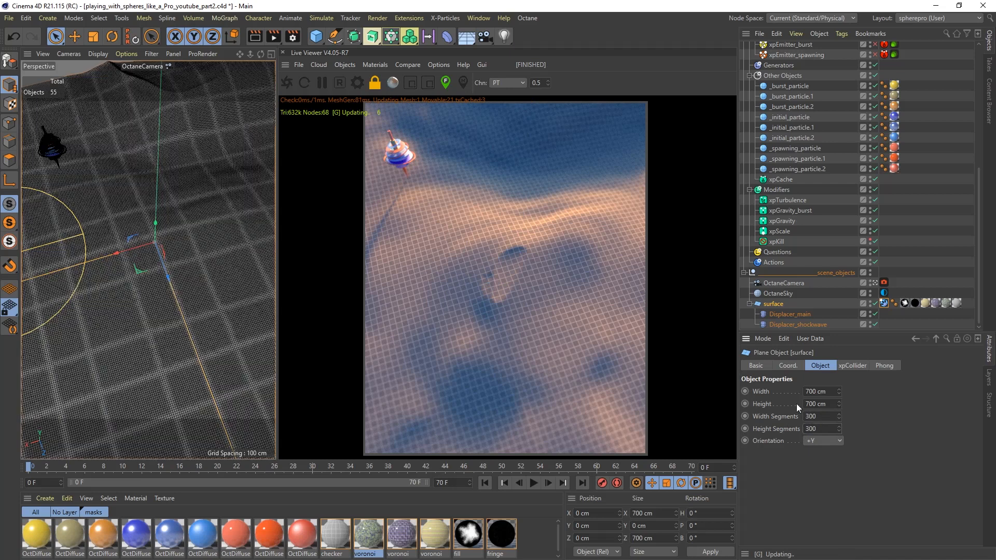
Step: Inspect the bounce and friction settings in the surface's X-Particles Collider tag
{"action": "left_click", "coordinate": [883, 304]}
{"action": "left_click", "coordinate": [778, 304]}
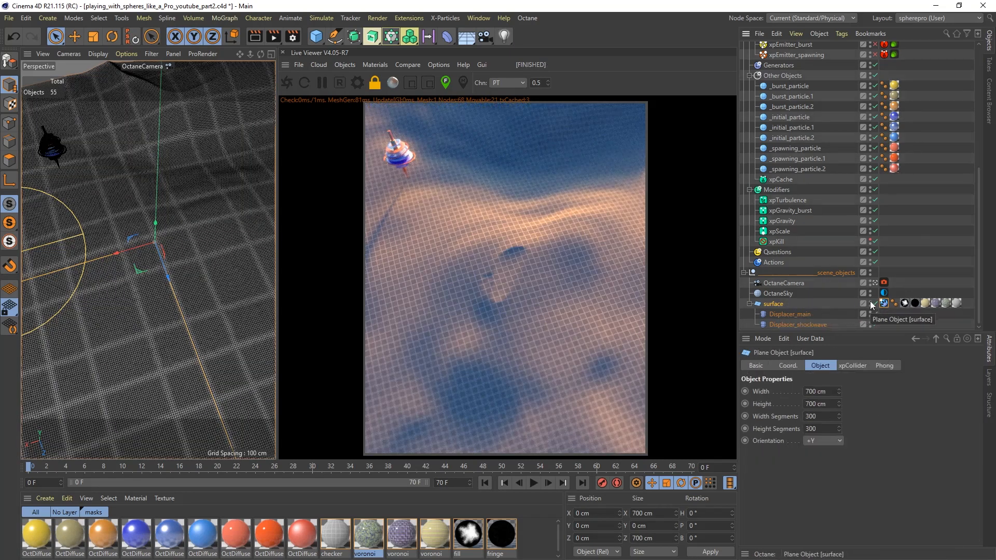
{"action": "left_click", "coordinate": [884, 304]}
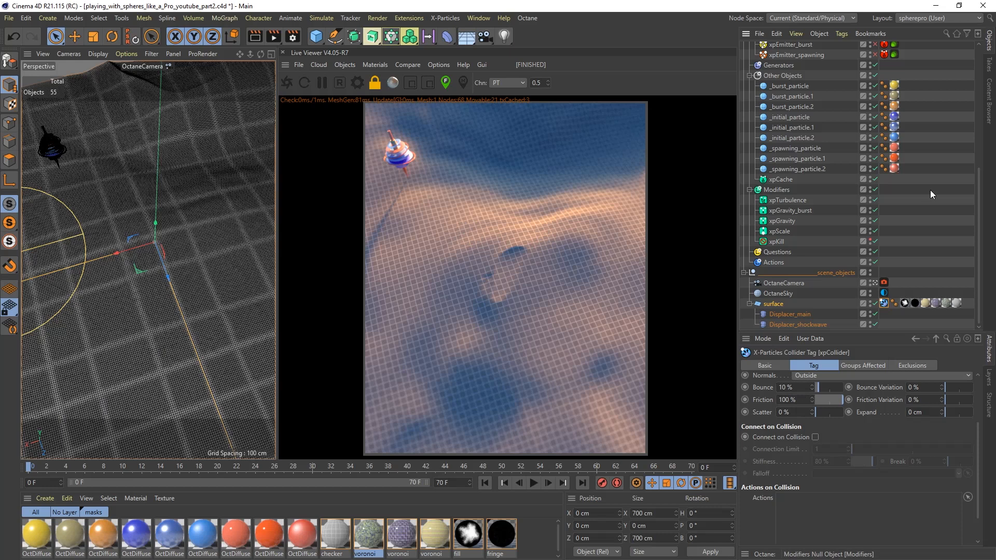
Step: Review the physical data of the xpEmitter_initial, xpEmitter_burst and xpEmitter_spawning emitters
{"action": "left_click_drag", "start_coordinate": [979, 190], "coordinate": [990, 112]}
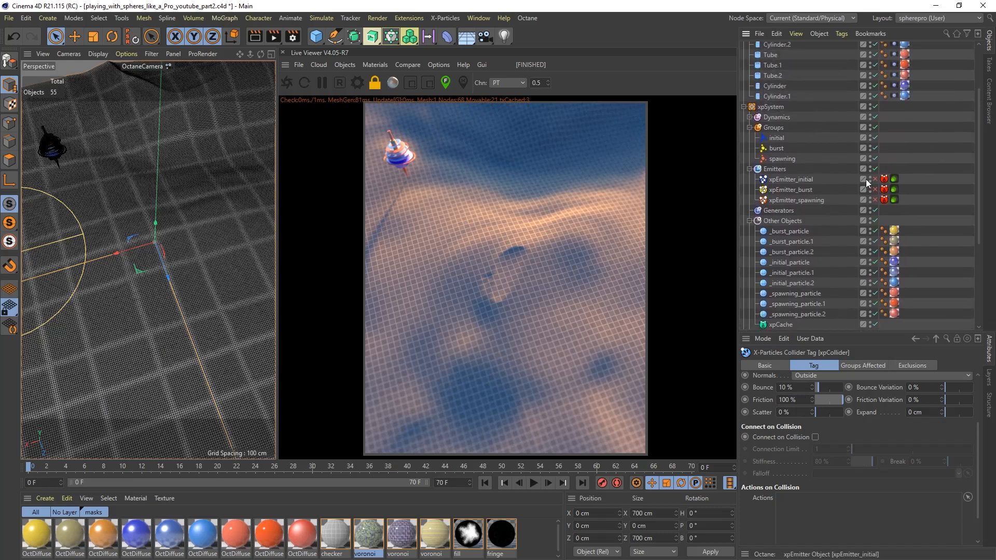
{"action": "left_click", "coordinate": [785, 180]}
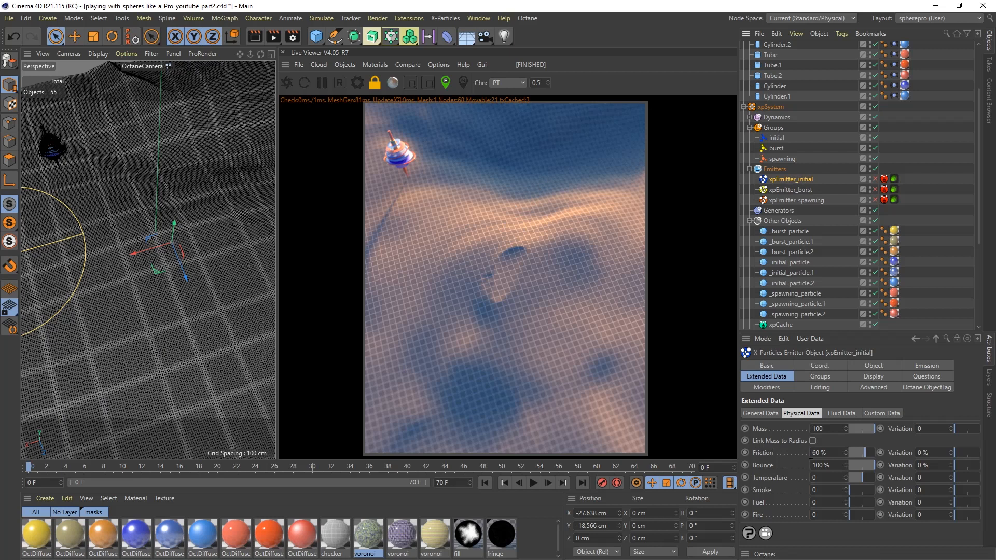
{"action": "left_click", "coordinate": [789, 189]}
{"action": "left_click", "coordinate": [803, 200]}
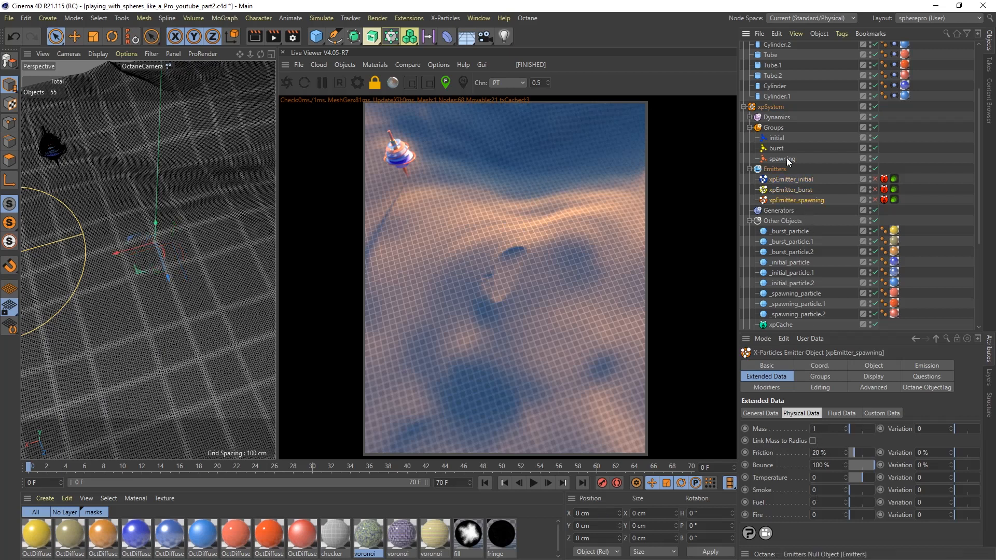
Step: Collapse xpSystem, select surface, and switch from OctaneCamera to the default camera to view the terrain from another angle
{"action": "left_click", "coordinate": [744, 106]}
{"action": "left_click", "coordinate": [777, 225]}
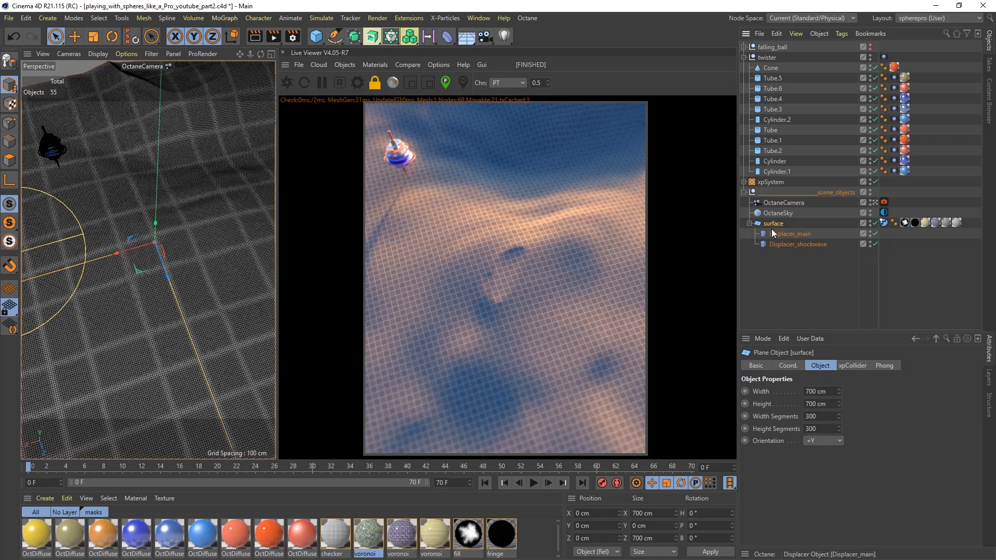
{"action": "left_click", "coordinate": [874, 202]}
{"action": "left_click_drag", "start_coordinate": [204, 212], "coordinate": [420, 238], "text": "alt"}
{"action": "right_click_drag", "start_coordinate": [223, 206], "coordinate": [246, 199], "text": "alt"}
{"action": "middle_click_drag", "start_coordinate": [246, 202], "coordinate": [180, 225], "text": "alt"}
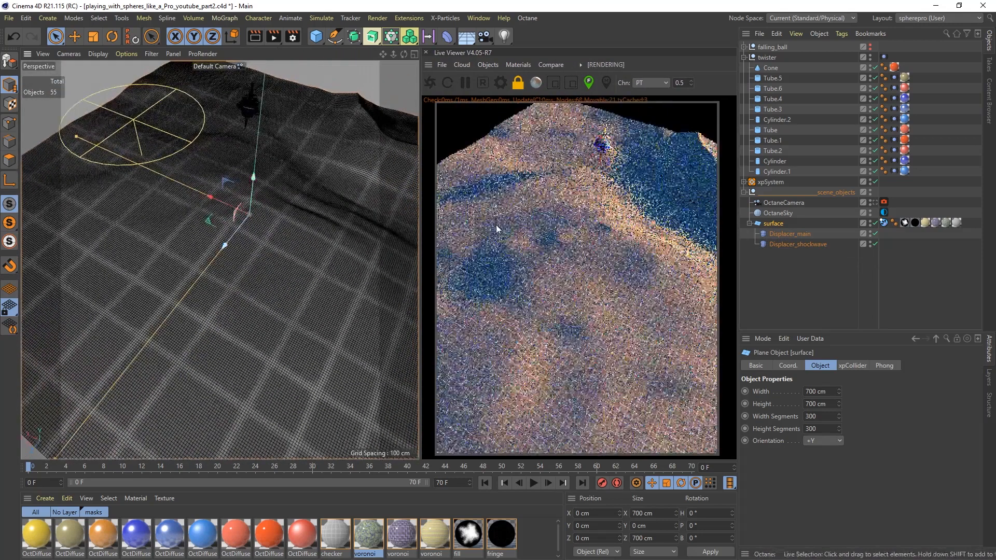
Step: Disable Displacer_main and Displacer_shockwave to show the surface as a flat plane
{"action": "left_click", "coordinate": [875, 234]}
{"action": "mouse_move", "coordinate": [313, 242]}
{"action": "left_mouse_down", "text": "alt"}
{"action": "mouse_move", "coordinate": [309, 223]}
{"action": "mouse_move", "coordinate": [309, 266]}
{"action": "mouse_move", "coordinate": [310, 248]}
{"action": "left_mouse_up", "text": "alt"}
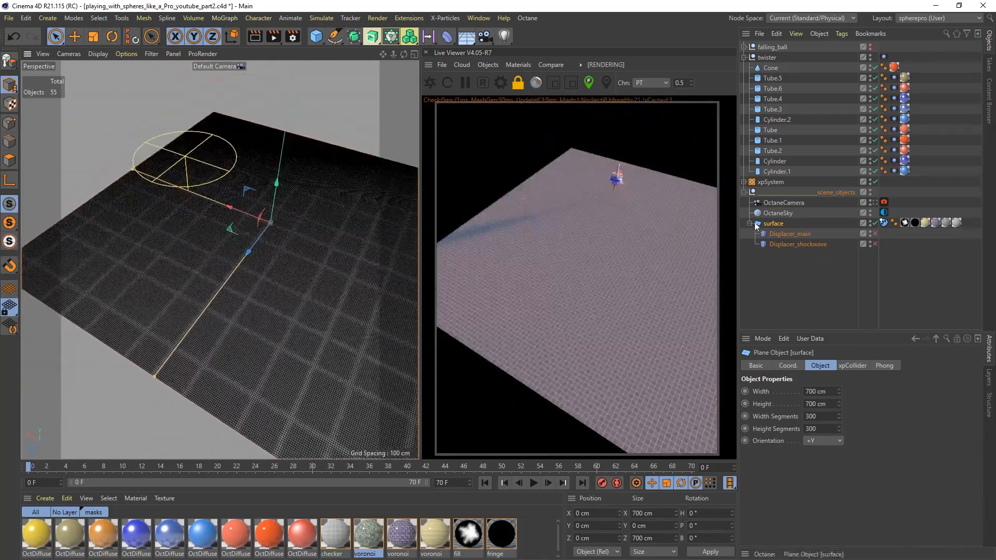
{"action": "scroll", "coordinate": [258, 271], "scroll_direction": "up", "scroll_amount": 3}
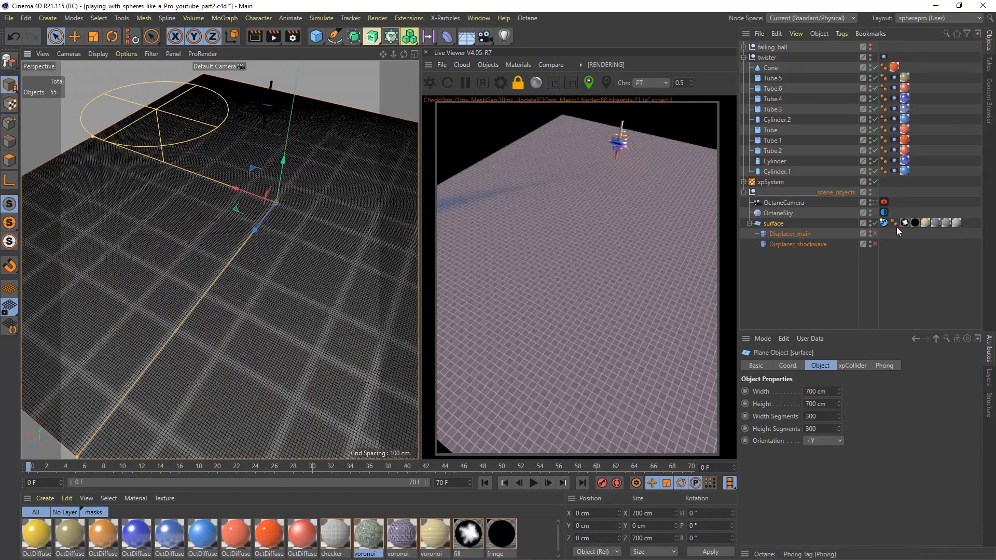
Step: Select and enable Displacer_main, and examine the displaced terrain from several angles
{"action": "left_click", "coordinate": [799, 234]}
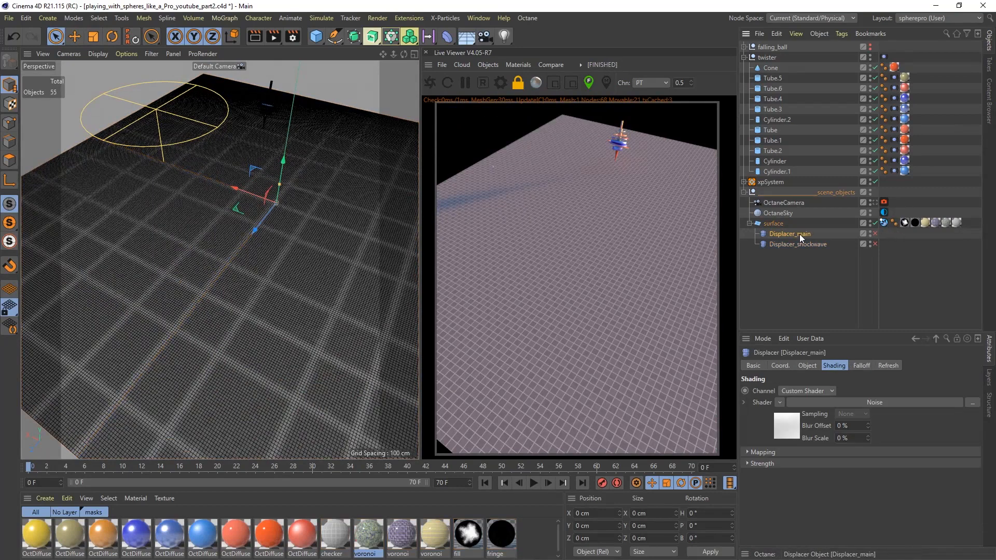
{"action": "left_click", "coordinate": [875, 234]}
{"action": "left_click_drag", "start_coordinate": [314, 225], "coordinate": [237, 236], "text": "alt"}
{"action": "scroll", "coordinate": [260, 233], "scroll_direction": "down", "scroll_amount": 5}
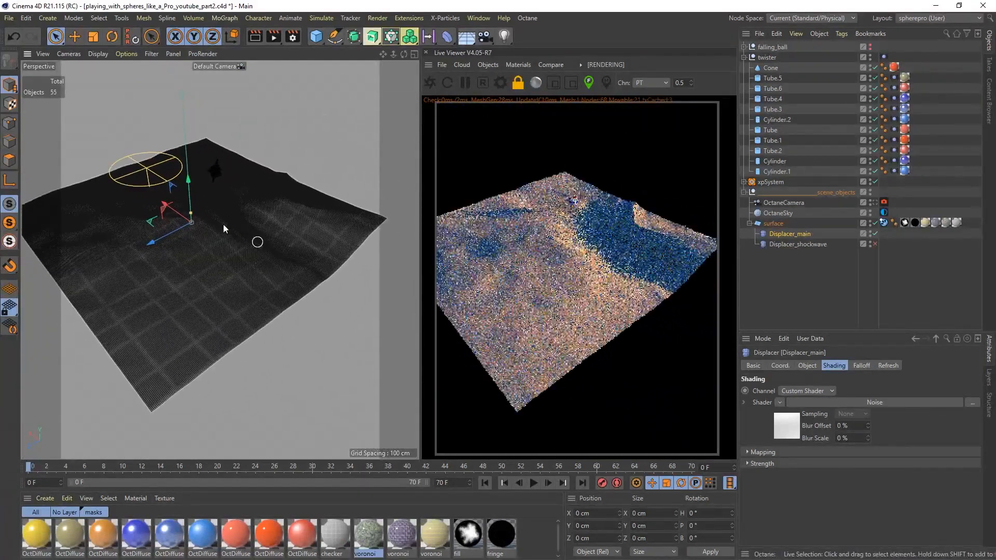
{"action": "right_click_drag", "start_coordinate": [175, 213], "coordinate": [211, 213], "text": "alt"}
{"action": "left_click_drag", "start_coordinate": [218, 217], "coordinate": [266, 216], "text": "alt"}
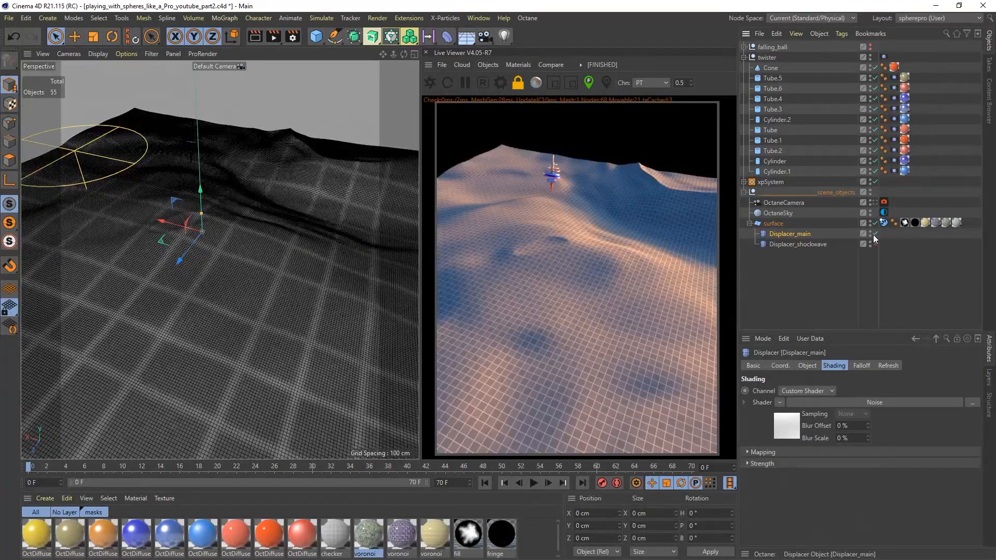
Step: Switch Displacer_main off and on again to compare the flat and displaced surface
{"action": "left_click", "coordinate": [873, 235]}
{"action": "left_click", "coordinate": [875, 243]}
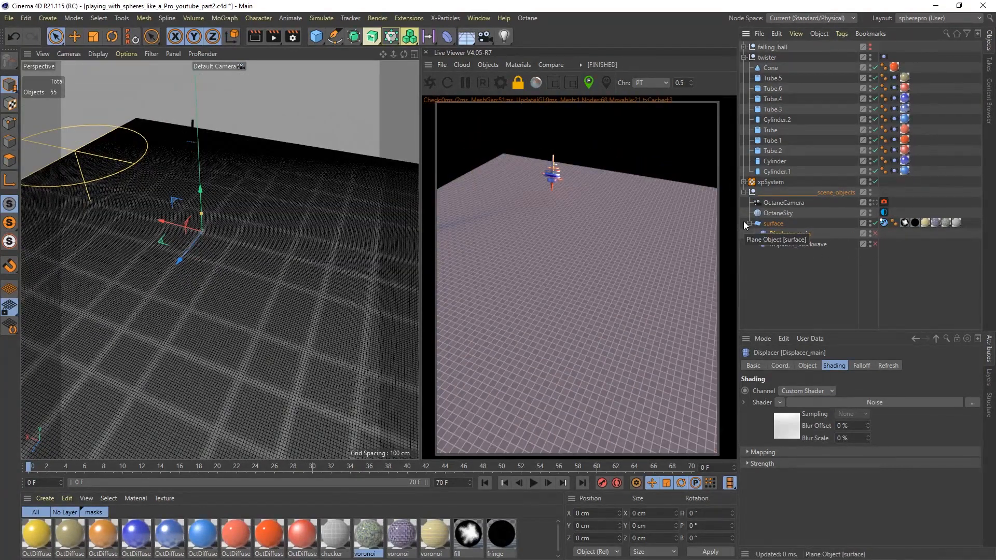
{"action": "left_click", "coordinate": [874, 234]}
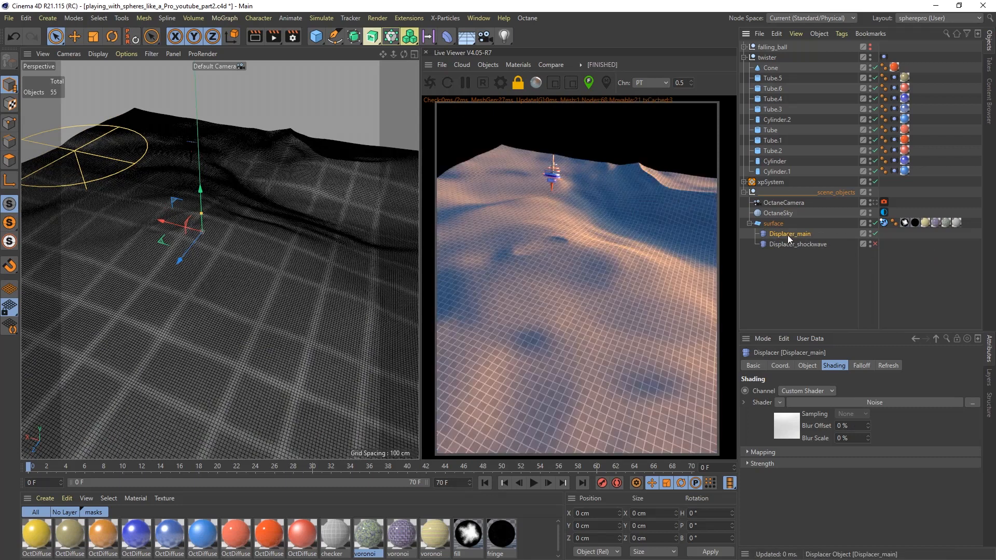
Step: Try a displacement height of 10 cm on Displacer_main
{"action": "left_click", "coordinate": [808, 365]}
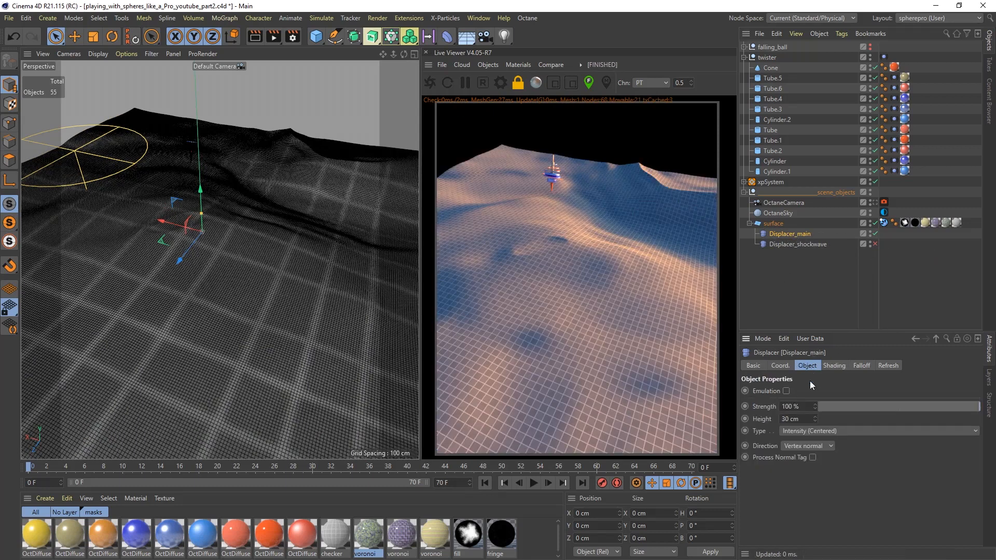
{"action": "double_click", "coordinate": [794, 419]}
{"action": "type", "text": "10"}
{"action": "key", "text": "Return"}
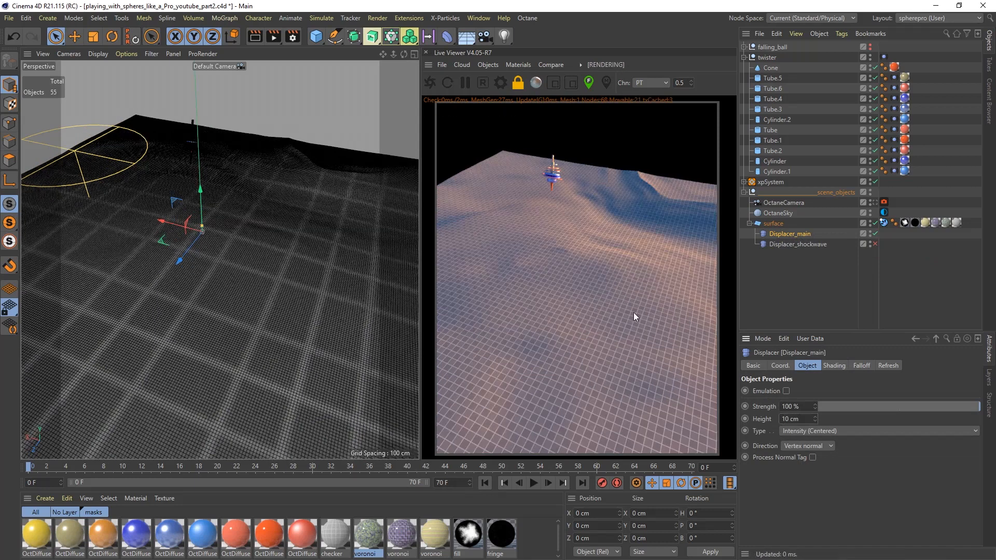
Step: Set the displacement height of Displacer_main back to 30 cm
{"action": "double_click", "coordinate": [794, 419]}
{"action": "type", "text": "30"}
{"action": "key", "text": "Return"}
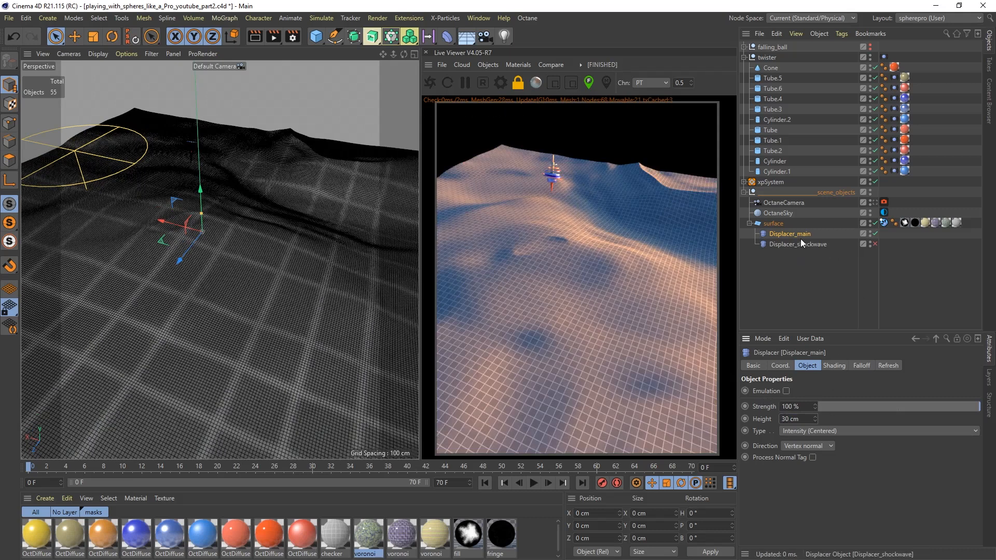
Step: In Displacer_main's Noise shader, try seeds up to 683 and settle on 681
{"action": "left_click", "coordinate": [833, 366]}
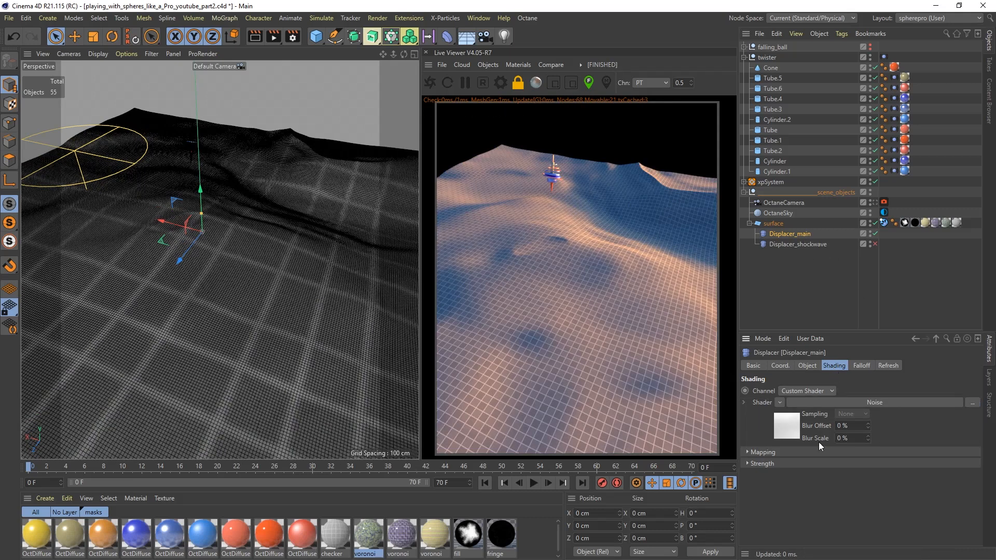
{"action": "left_click", "coordinate": [855, 402]}
{"action": "scroll", "coordinate": [952, 419], "scroll_direction": "down", "scroll_amount": 3}
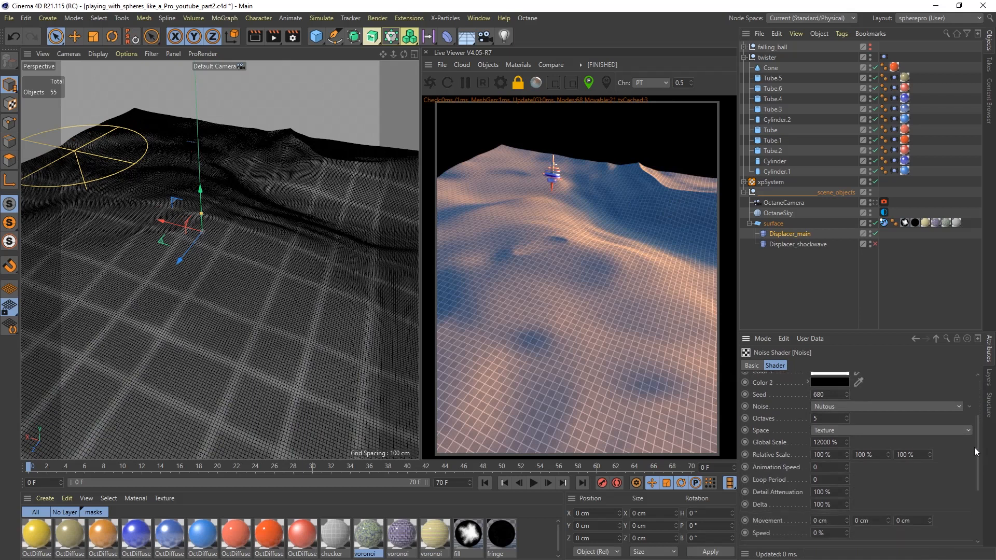
{"action": "left_click", "coordinate": [847, 391]}
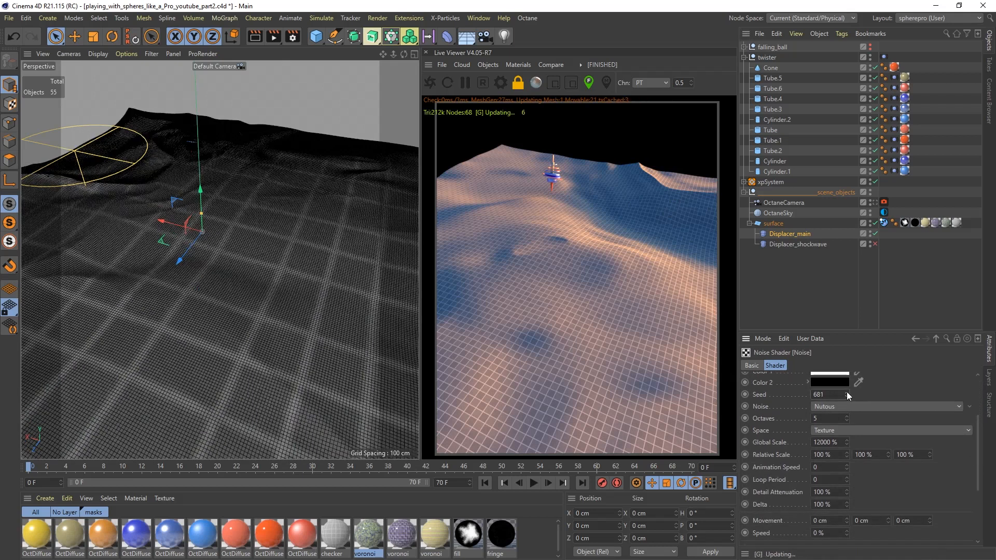
{"action": "left_click", "coordinate": [847, 391]}
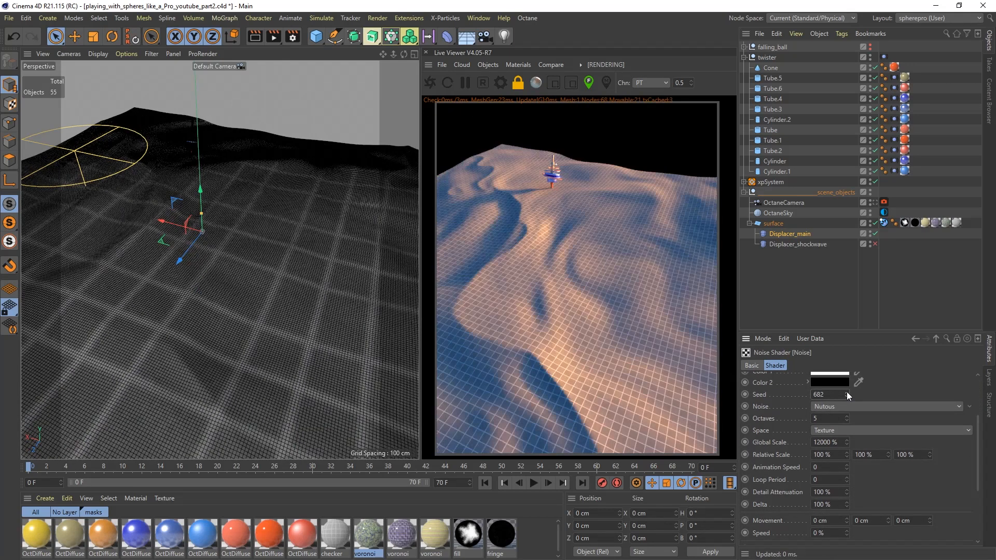
{"action": "left_click", "coordinate": [847, 392]}
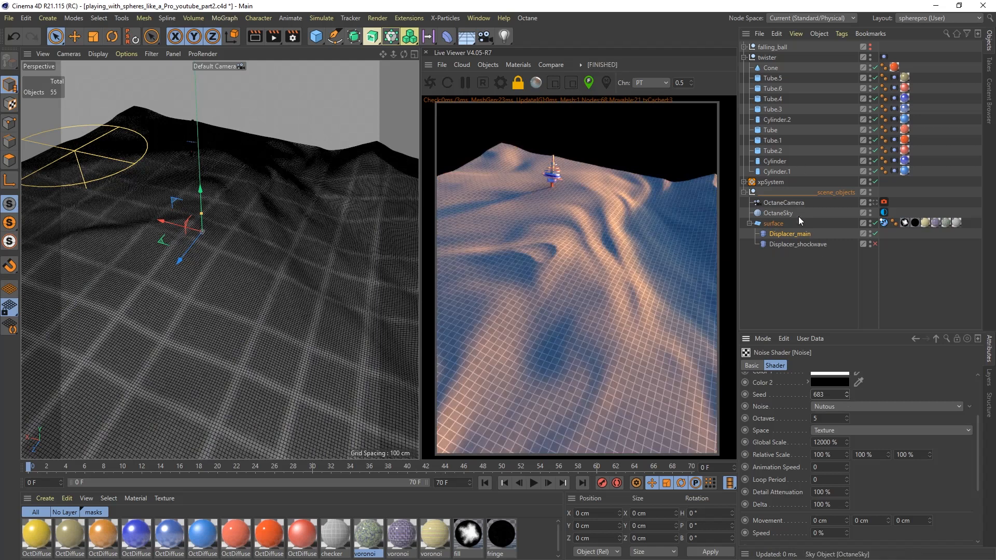
{"action": "left_click", "coordinate": [846, 397]}
{"action": "left_click", "coordinate": [847, 397]}
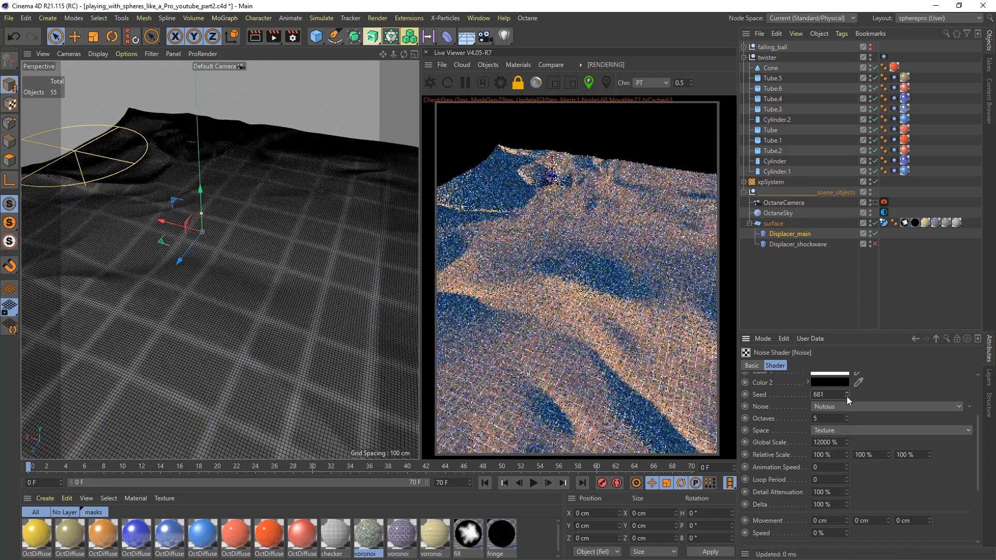
{"action": "left_click", "coordinate": [846, 397]}
{"action": "left_click", "coordinate": [847, 392]}
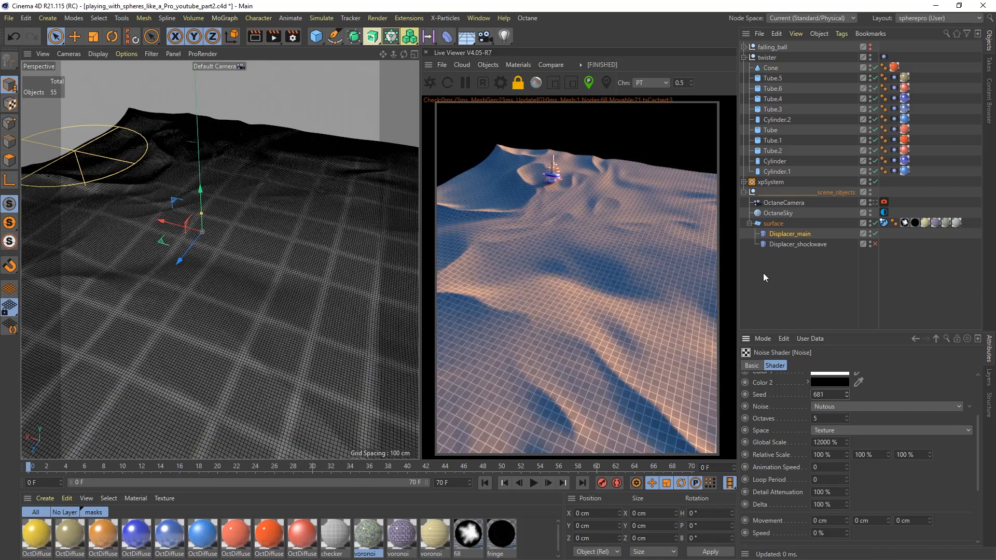
Step: Select Displacer_shockwave and enable it on the surface
{"action": "left_click", "coordinate": [808, 244]}
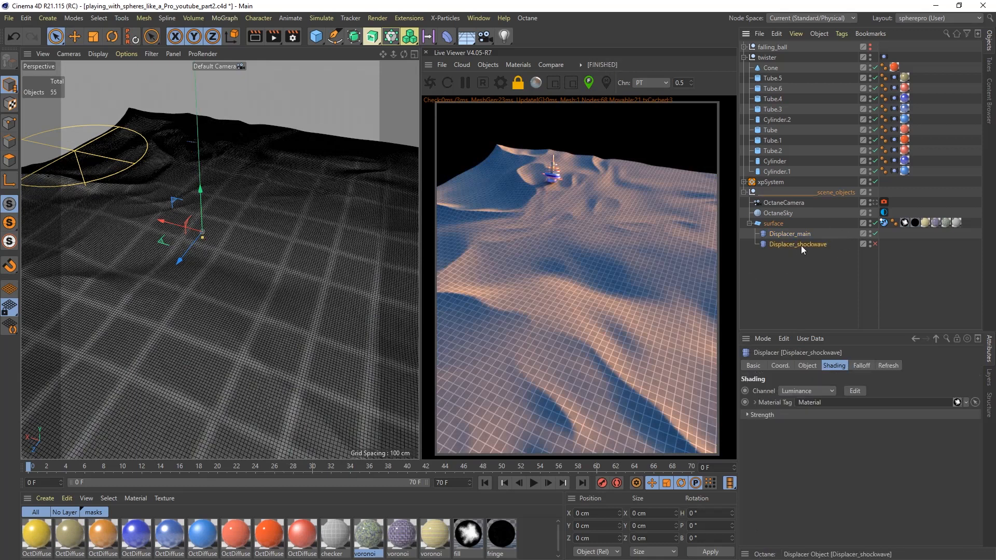
{"action": "left_click", "coordinate": [874, 244]}
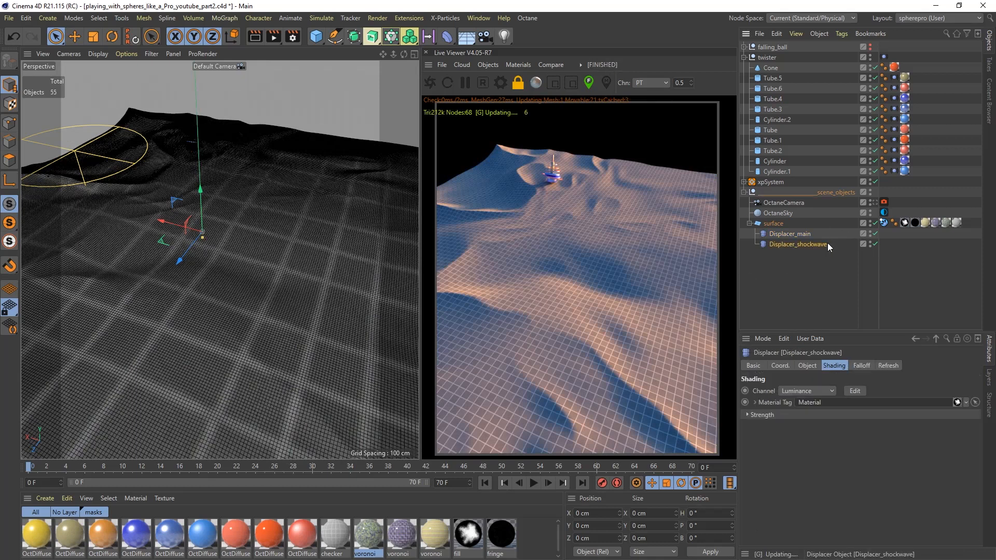
Step: Inspect the material tag driving Displacer_shockwave and the luminance texture of its fill material
{"action": "left_click", "coordinate": [756, 403]}
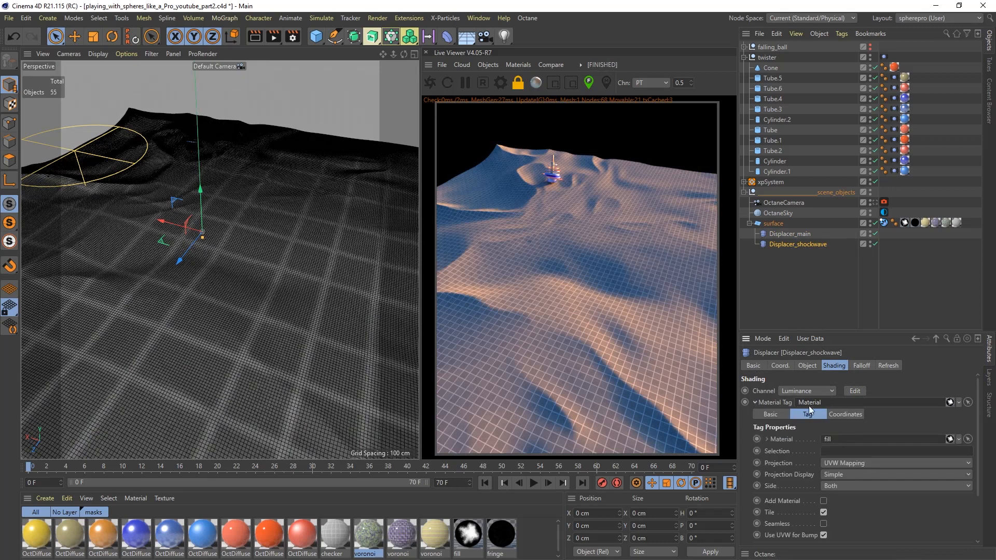
{"action": "left_click", "coordinate": [905, 223]}
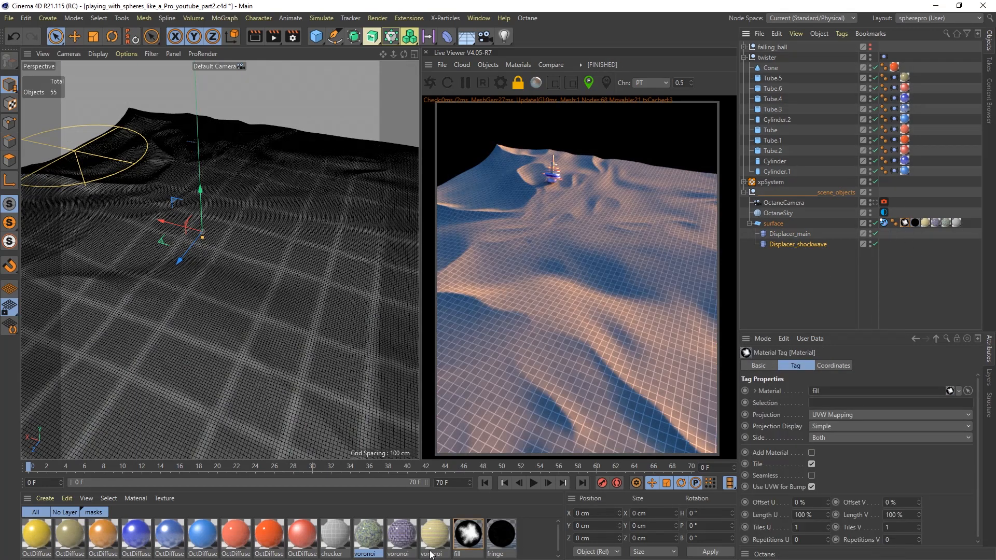
{"action": "left_click", "coordinate": [468, 538]}
{"action": "double_click", "coordinate": [468, 539]}
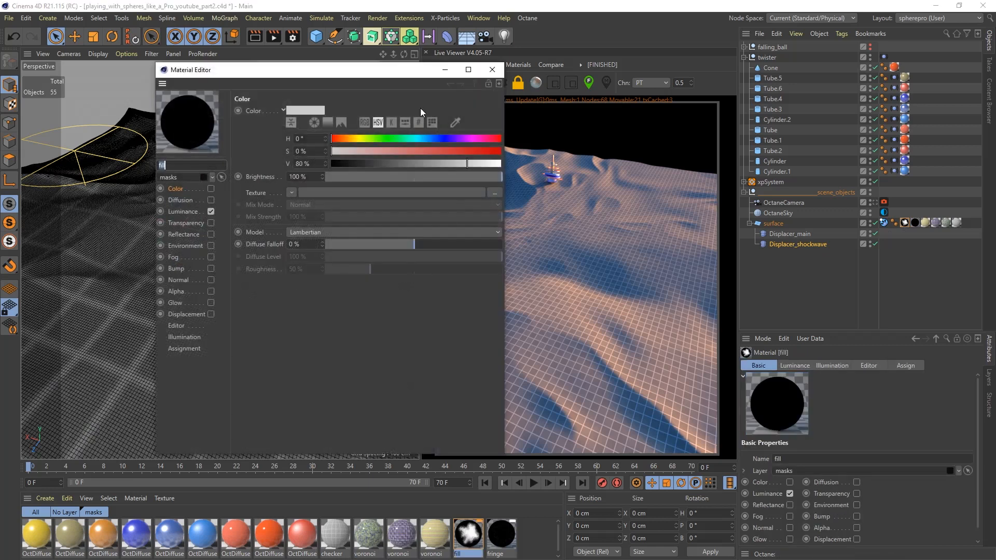
{"action": "left_click", "coordinate": [183, 212]}
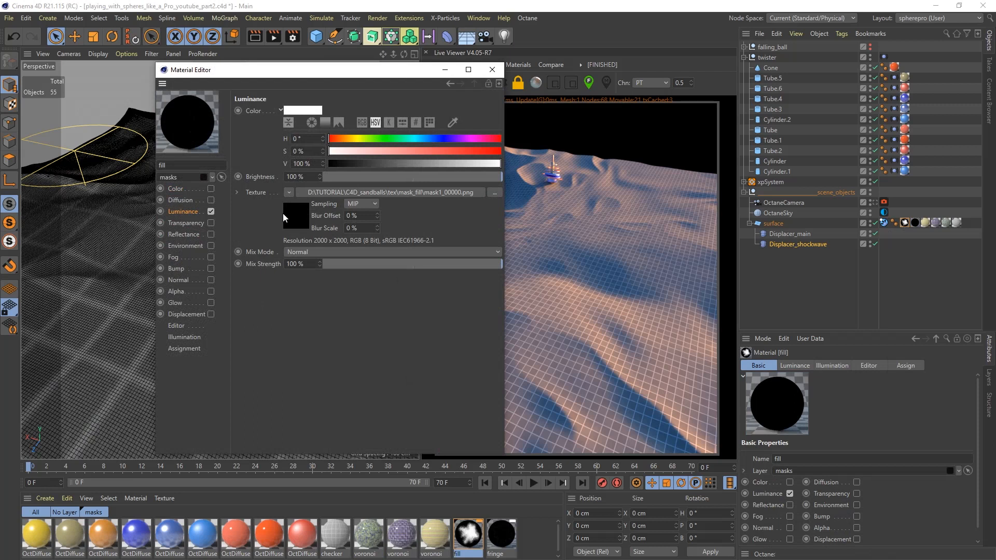
{"action": "left_click", "coordinate": [492, 69]}
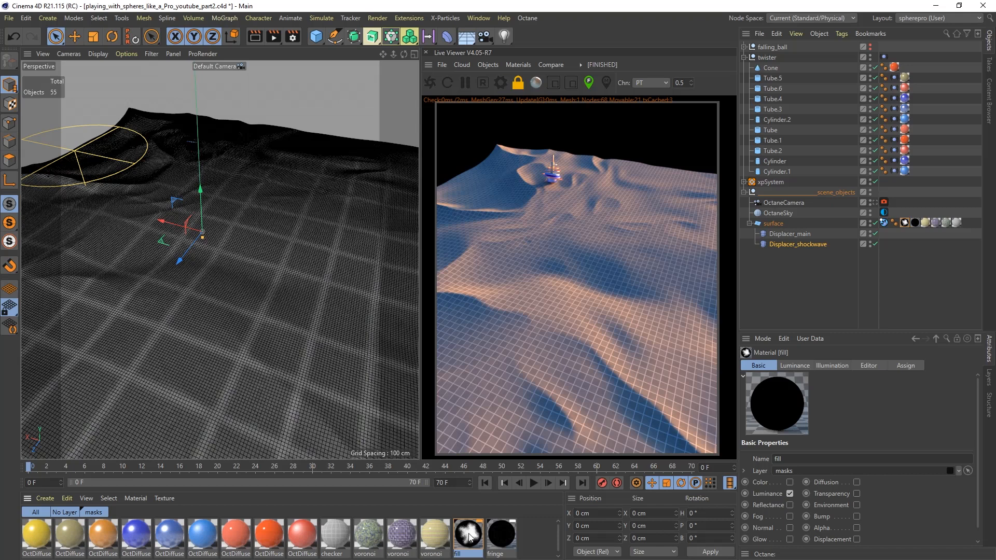
Step: At frame 32, preview the fill mask on the surface by moving its tag last, and move the checker tag back to last place
{"action": "left_click_drag", "start_coordinate": [905, 223], "coordinate": [965, 223]}
{"action": "left_click_drag", "start_coordinate": [123, 467], "coordinate": [331, 462]}
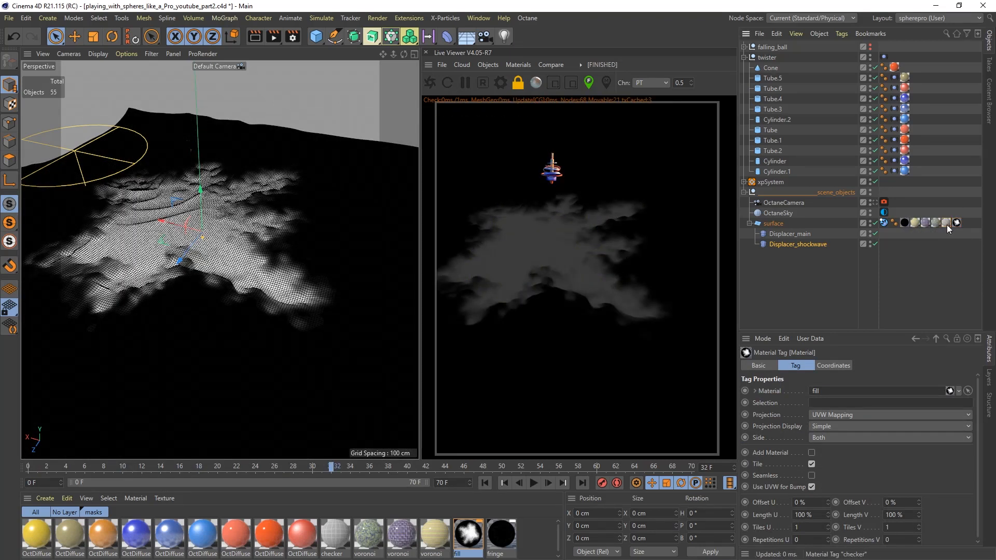
{"action": "left_click_drag", "start_coordinate": [947, 226], "coordinate": [964, 224]}
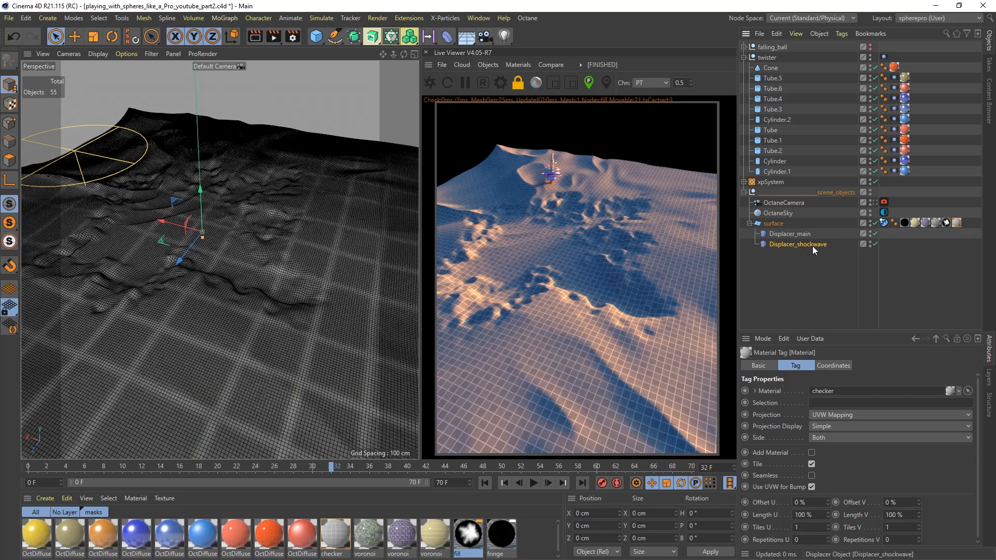
Step: Compare the surface with Displacer_shockwave off and on, and try a displacement height of 10 cm on it
{"action": "left_click", "coordinate": [875, 244]}
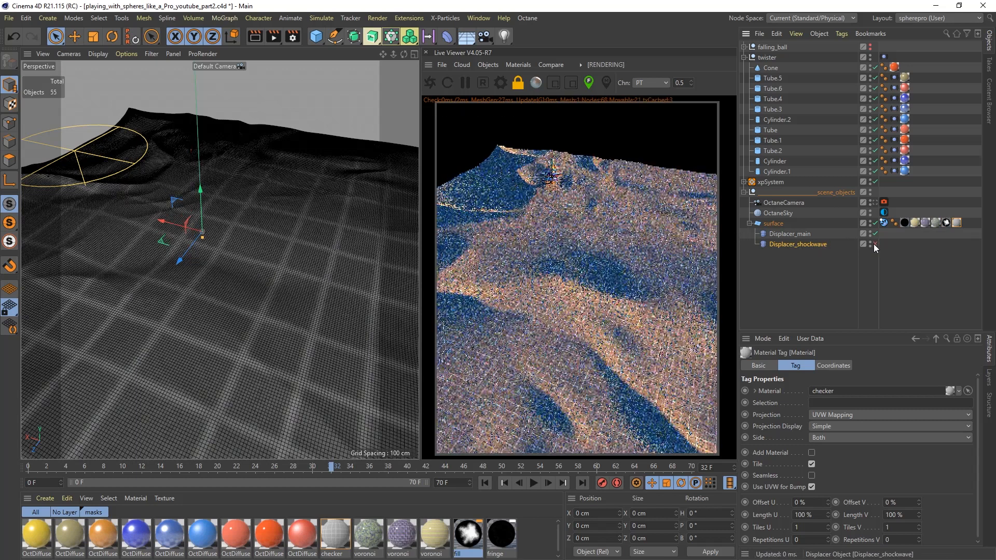
{"action": "left_click", "coordinate": [874, 243]}
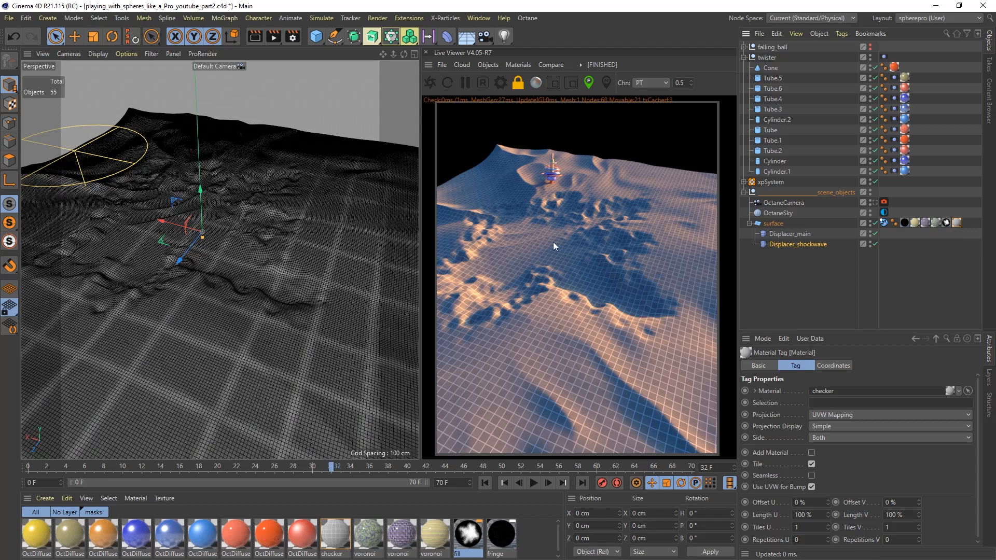
{"action": "left_click", "coordinate": [770, 245]}
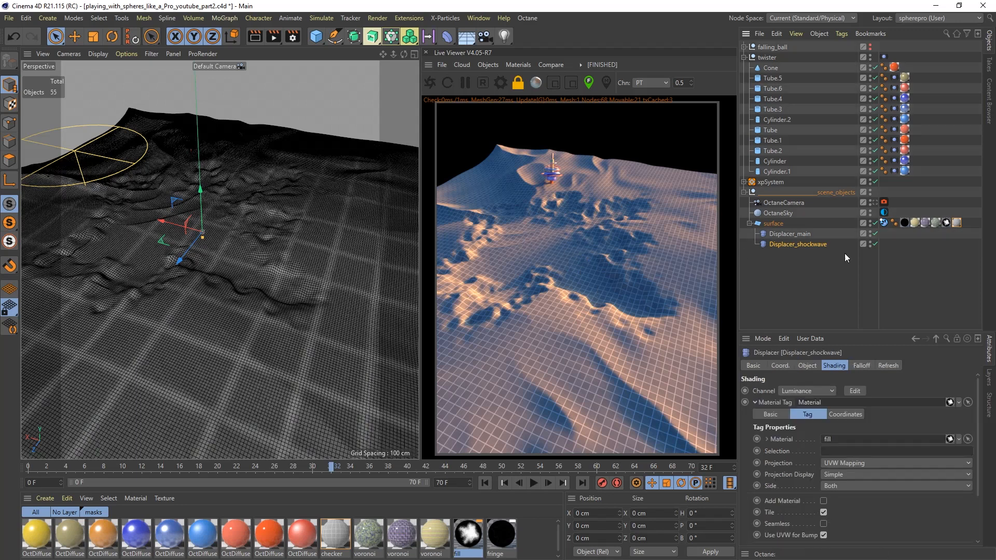
{"action": "left_click", "coordinate": [808, 366]}
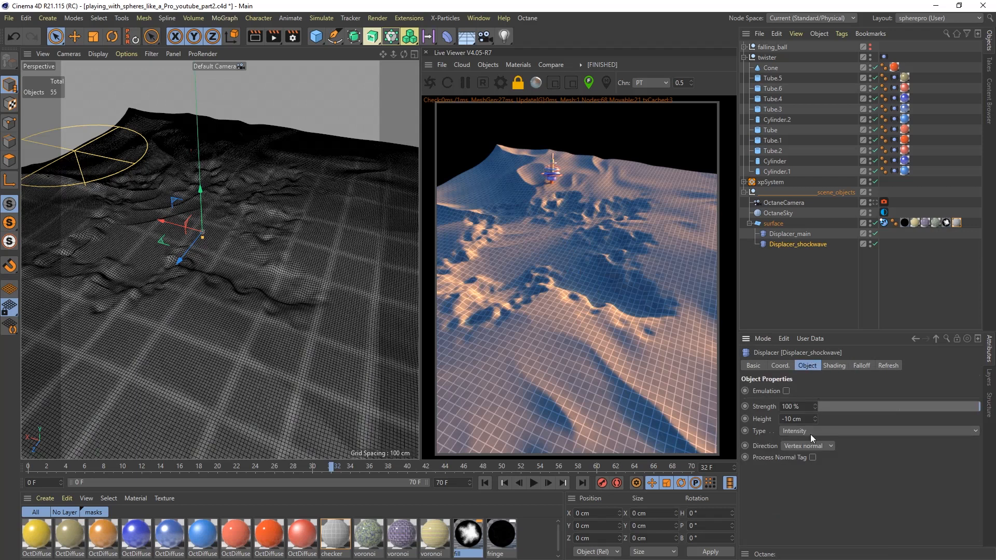
{"action": "left_click_drag", "start_coordinate": [791, 419], "coordinate": [780, 421]}
{"action": "type", "text": "10"}
{"action": "key", "text": "Return"}
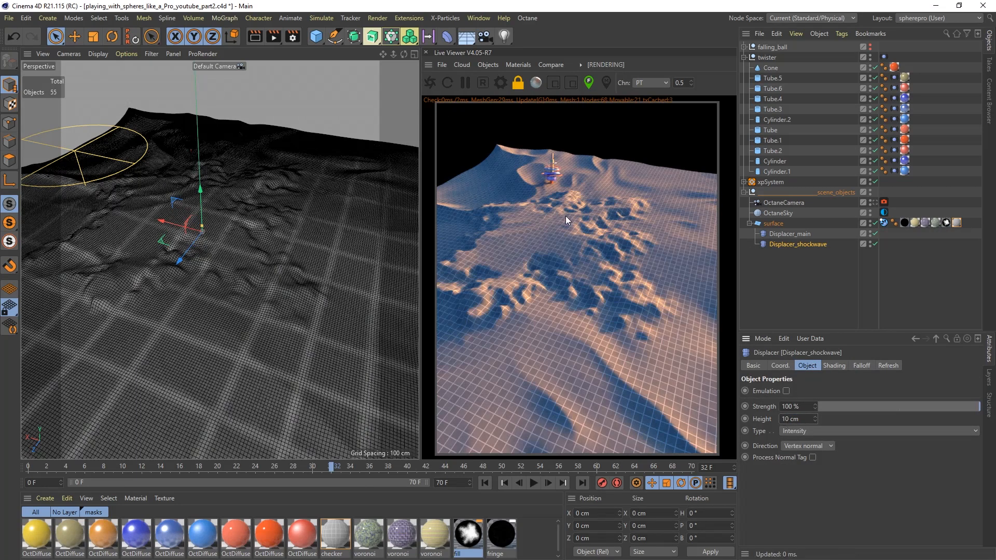
Step: Set the height of Displacer_shockwave back to -10 cm and collapse the surface hierarchy
{"action": "left_click_drag", "start_coordinate": [800, 420], "coordinate": [781, 419]}
{"action": "type", "text": "-10"}
{"action": "key", "text": "Return"}
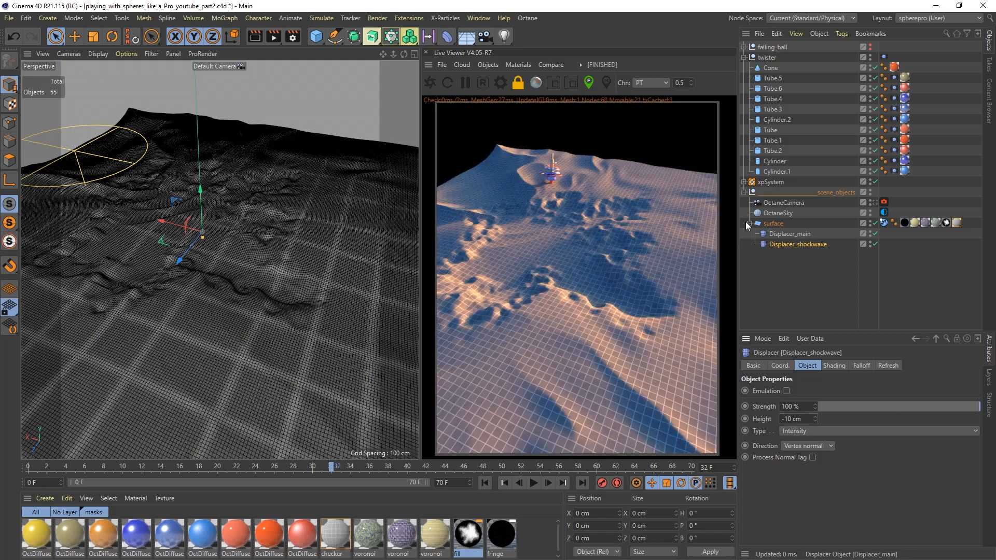
{"action": "left_click", "coordinate": [775, 223]}
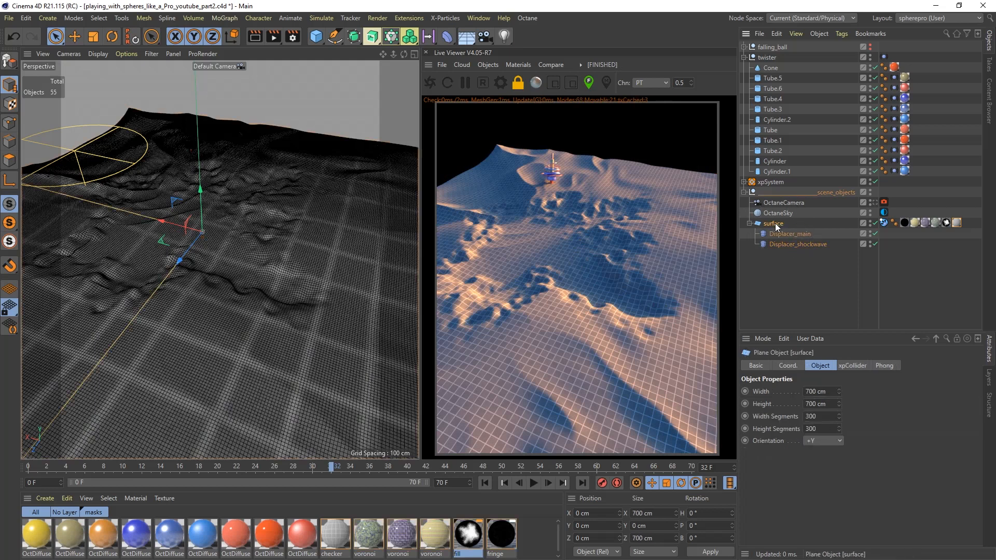
{"action": "left_click", "coordinate": [751, 225]}
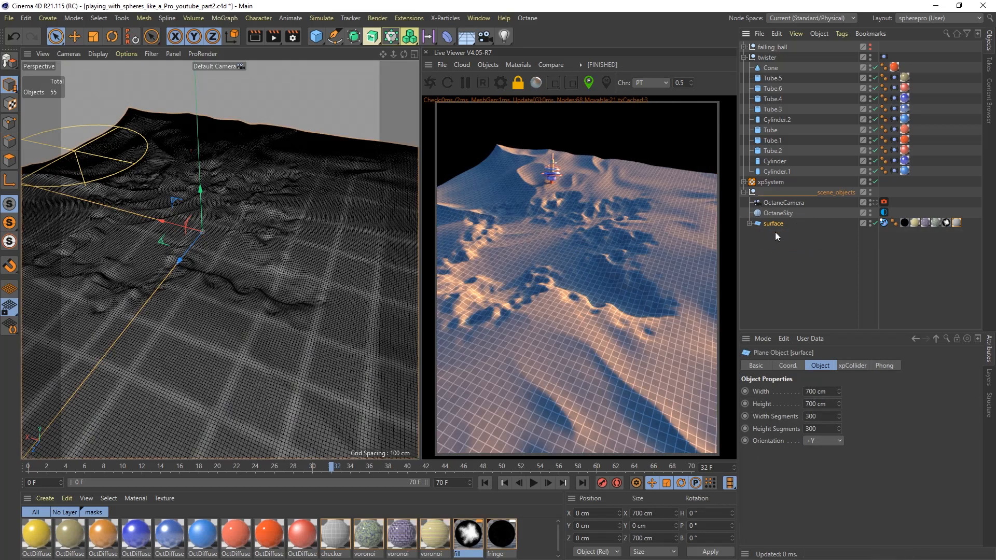
Step: In the part1 scene, play the X-Particles simulation to frame 19 and isolate xpEmitter_burst by disabling xpEmitter_initial and xpEmitter_spawning
{"action": "left_click", "coordinate": [776, 180]}
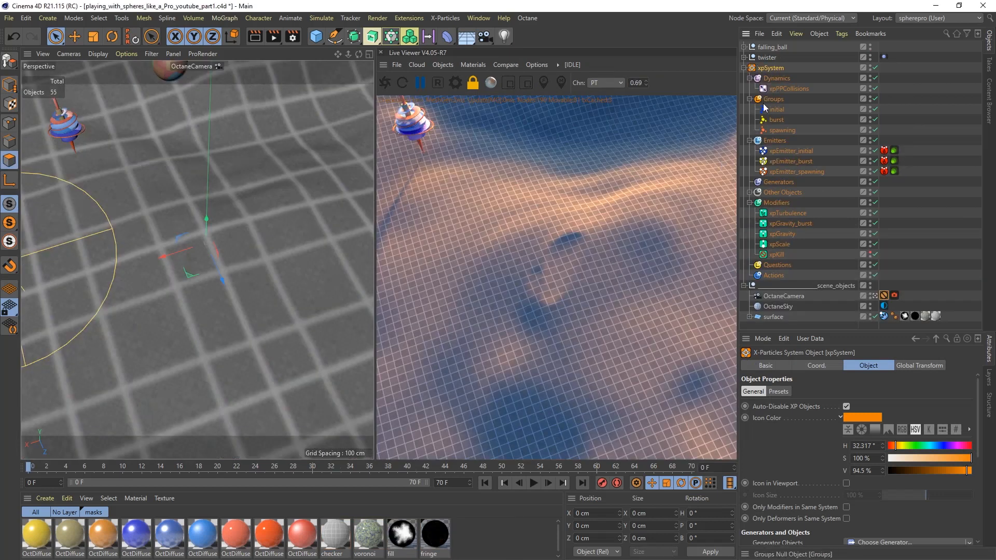
{"action": "left_click", "coordinate": [531, 483]}
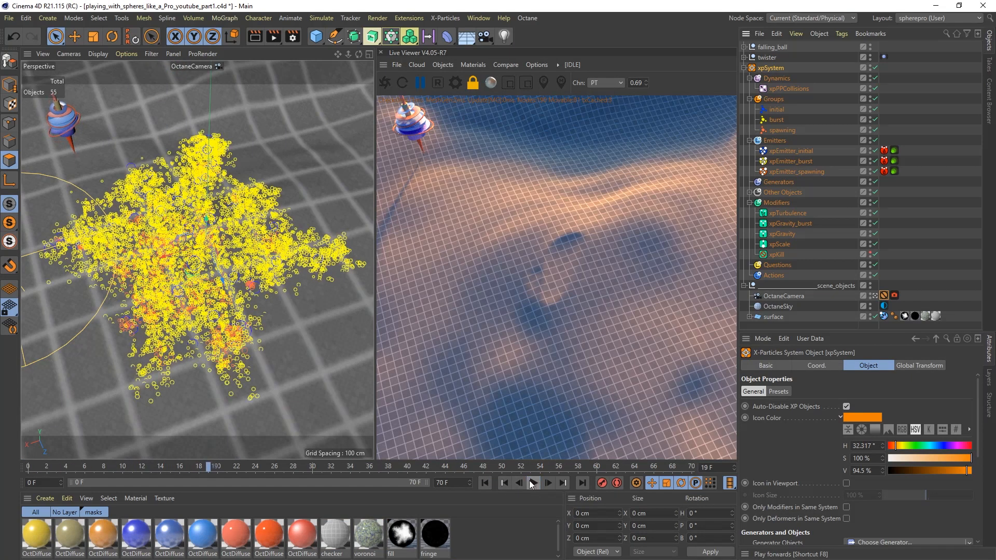
{"action": "left_click", "coordinate": [793, 152]}
{"action": "left_click", "coordinate": [875, 151]}
{"action": "left_click", "coordinate": [874, 171]}
{"action": "left_click", "coordinate": [802, 162]}
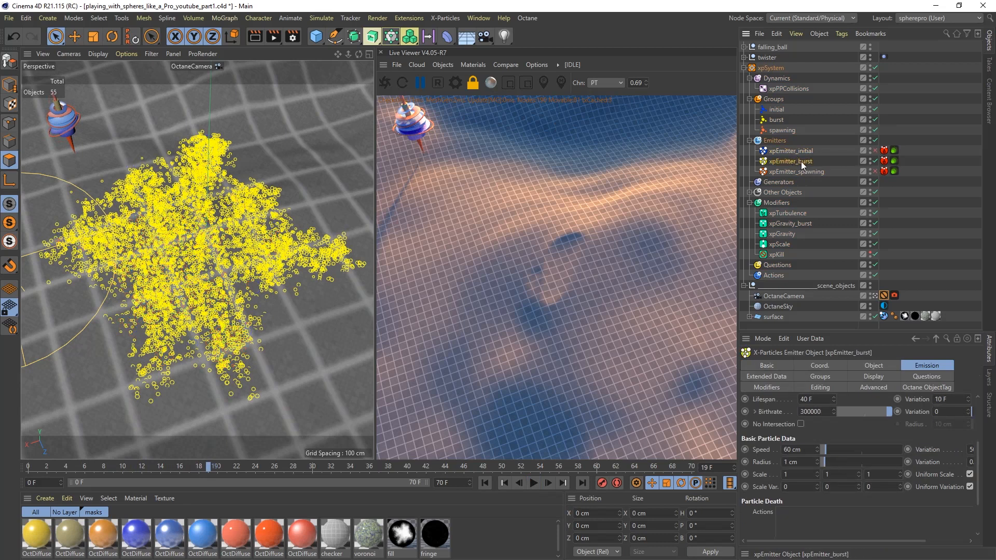
Step: Replay the simulation from frame 0 to frame 21 with only the burst emitter active
{"action": "left_click", "coordinate": [485, 482]}
{"action": "left_click", "coordinate": [534, 483]}
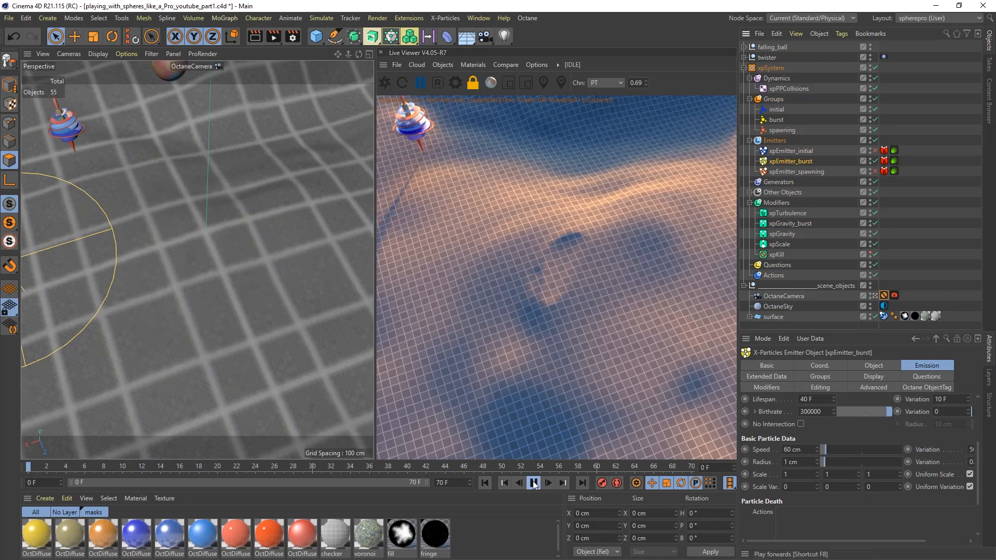
{"action": "left_click", "coordinate": [535, 485]}
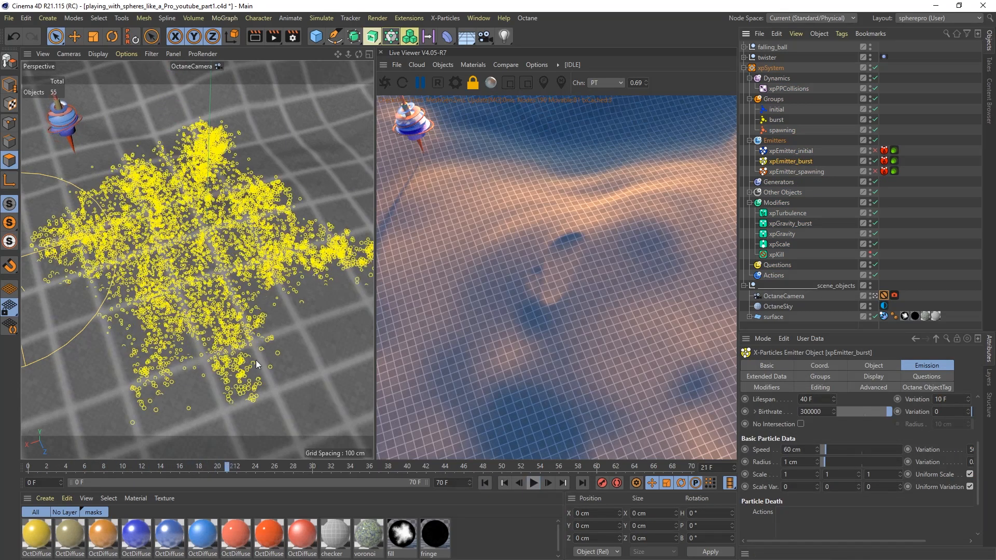
Step: Leave the OctaneCamera view and look at the burst particles from the side, close to surface level
{"action": "left_click", "coordinate": [874, 296]}
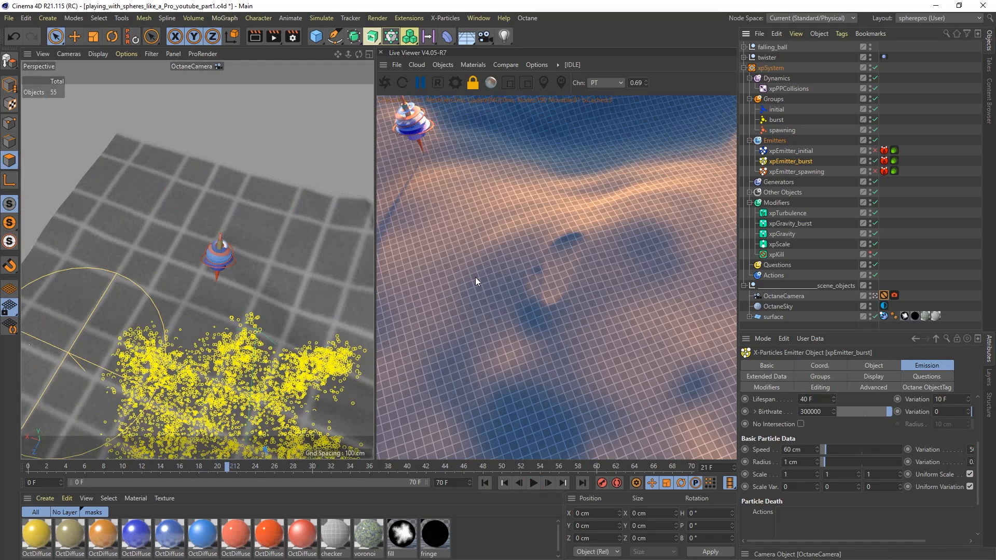
{"action": "left_click_drag", "start_coordinate": [199, 276], "coordinate": [267, 205], "text": "alt"}
{"action": "scroll", "coordinate": [175, 276], "scroll_direction": "up", "scroll_amount": 2}
{"action": "scroll", "coordinate": [175, 276], "scroll_direction": "up", "scroll_amount": 3}
{"action": "mouse_move", "coordinate": [175, 276]}
{"action": "left_mouse_down", "text": "alt"}
{"action": "mouse_move", "coordinate": [199, 270]}
{"action": "mouse_move", "coordinate": [184, 283]}
{"action": "left_mouse_up", "text": "alt"}
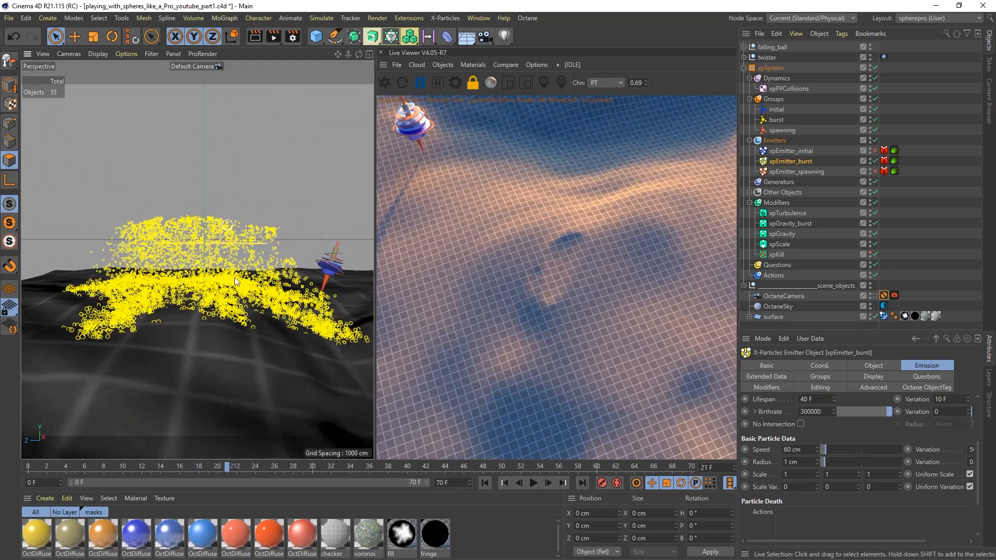
Step: Play the burst simulation again, watch how the particles fall onto the surface, and stop at frame 18
{"action": "left_click", "coordinate": [534, 483]}
{"action": "left_click", "coordinate": [533, 483]}
{"action": "left_click_drag", "start_coordinate": [236, 287], "coordinate": [226, 309], "text": "alt"}
{"action": "left_click_drag", "start_coordinate": [211, 348], "coordinate": [200, 373], "text": "alt"}
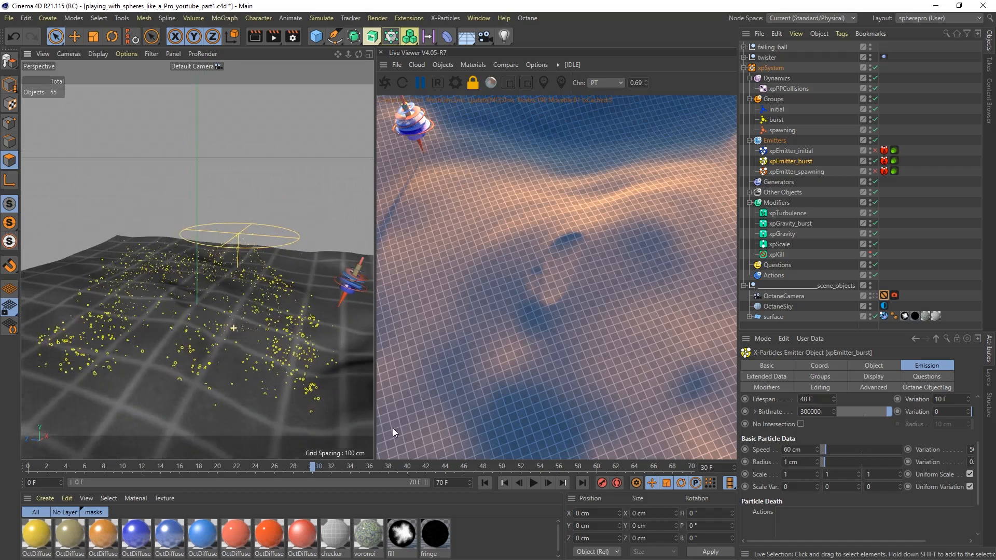
{"action": "left_click", "coordinate": [534, 484]}
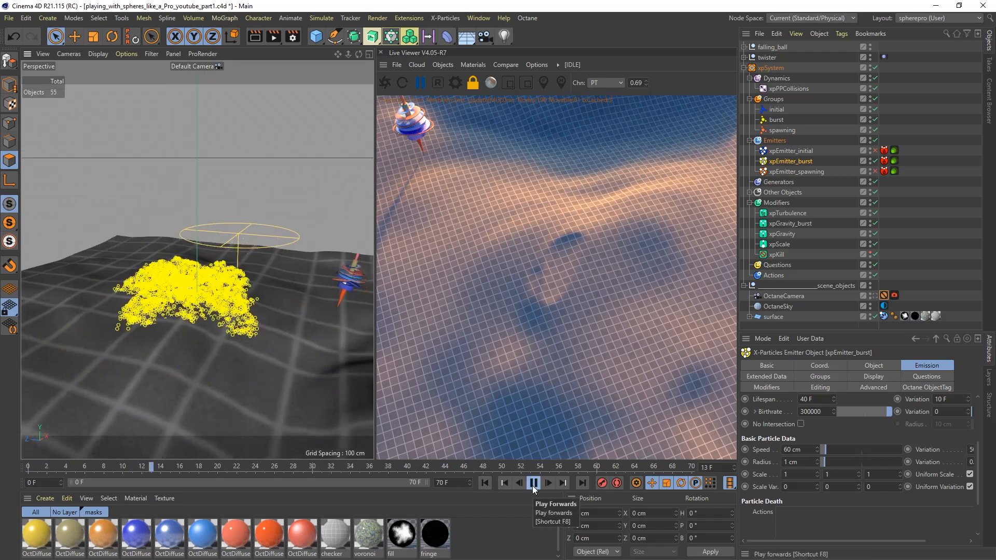
{"action": "left_click", "coordinate": [534, 489]}
{"action": "left_click_drag", "start_coordinate": [239, 318], "coordinate": [189, 351], "text": "alt"}
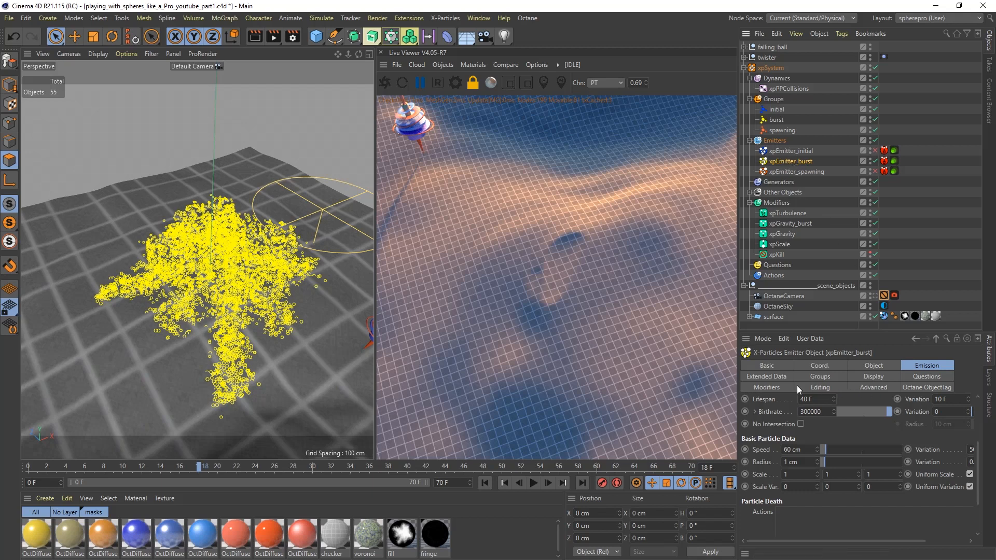
Step: Examine the excluded particle modifiers of xpEmitter_burst and compare them with the system's collision and gravity objects
{"action": "left_click", "coordinate": [775, 387]}
{"action": "left_click_drag", "start_coordinate": [786, 331], "coordinate": [786, 261]}
{"action": "scroll", "coordinate": [981, 204], "scroll_direction": "down", "scroll_amount": 1}
{"action": "scroll", "coordinate": [981, 204], "scroll_direction": "down", "scroll_amount": 5}
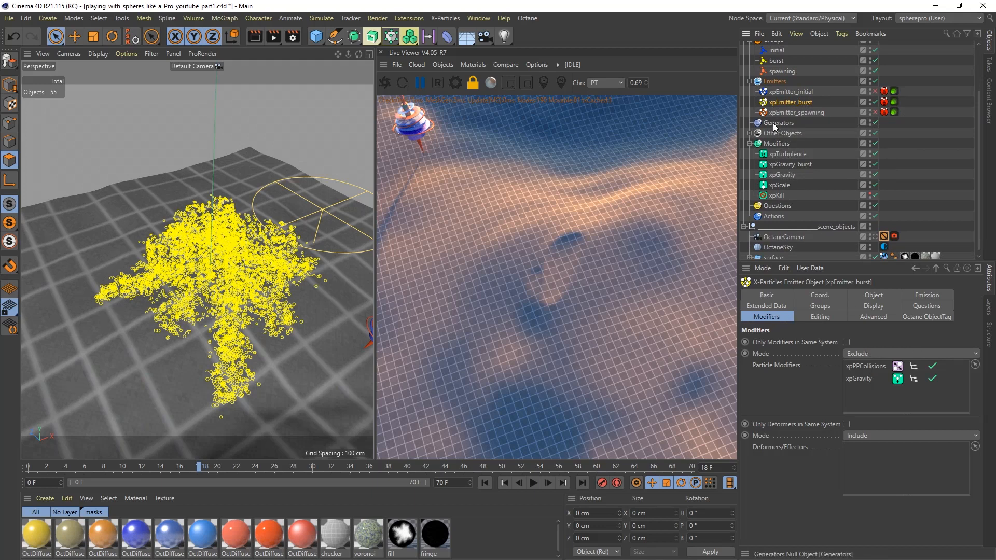
{"action": "left_click", "coordinate": [749, 133]}
{"action": "left_click", "coordinate": [748, 133]}
{"action": "scroll", "coordinate": [981, 118], "scroll_direction": "up", "scroll_amount": 3}
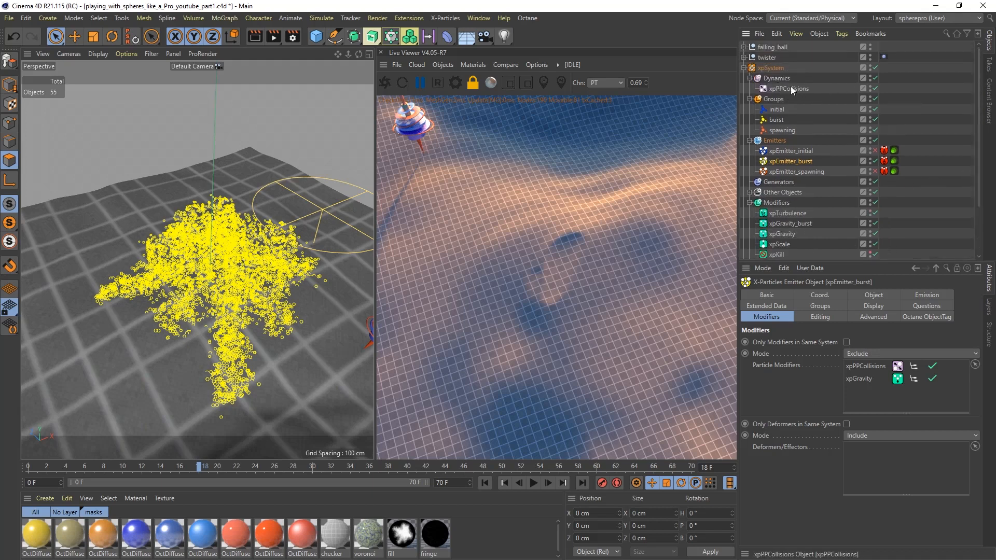
{"action": "scroll", "coordinate": [777, 178], "scroll_direction": "down", "scroll_amount": 3}
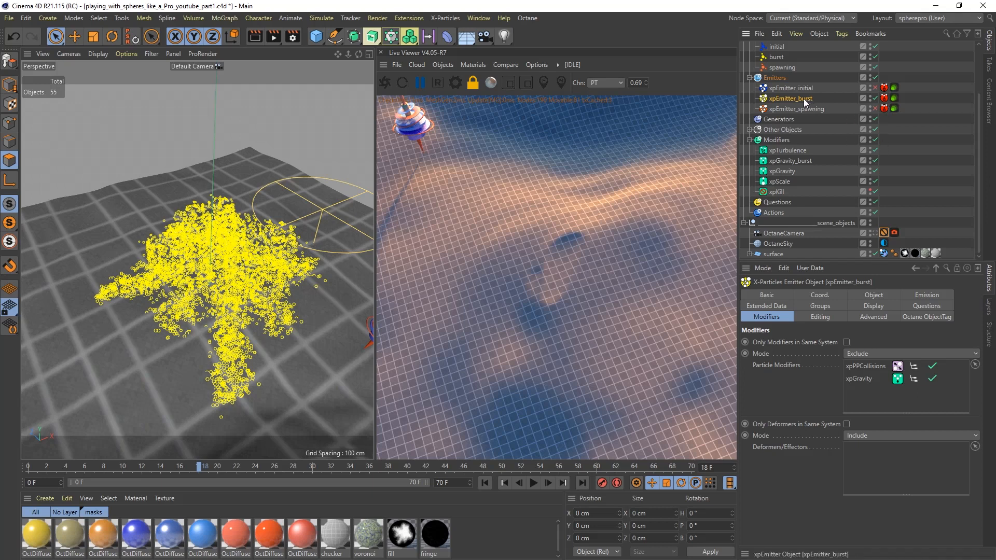
{"action": "left_click", "coordinate": [870, 366]}
{"action": "left_click", "coordinate": [796, 161]}
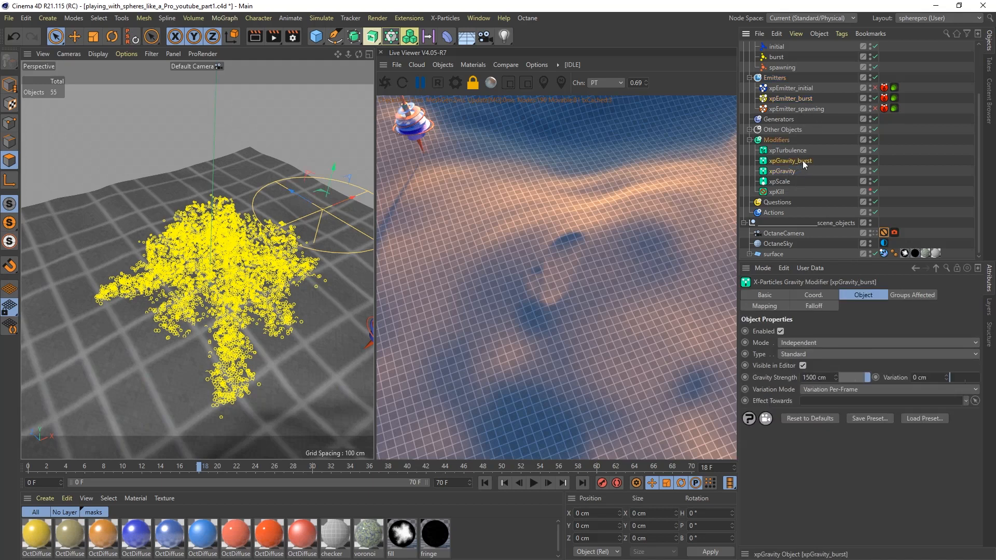
{"action": "left_click", "coordinate": [798, 98]}
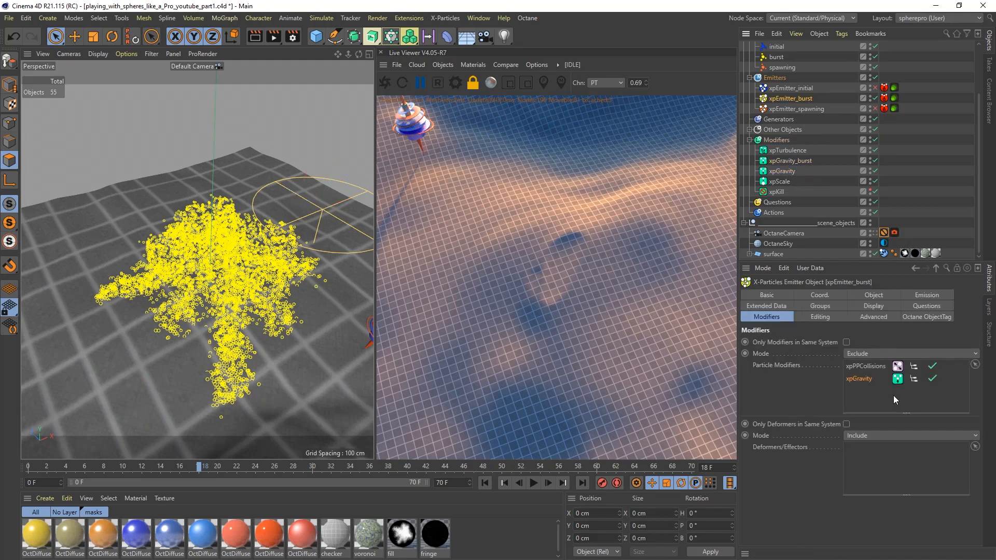
Step: Examine the gravity strength of xpGravity_burst and its age mapping curve, checking the burst's shape from the side
{"action": "left_click", "coordinate": [790, 161]}
{"action": "left_click_drag", "start_coordinate": [244, 304], "coordinate": [206, 294], "text": "alt"}
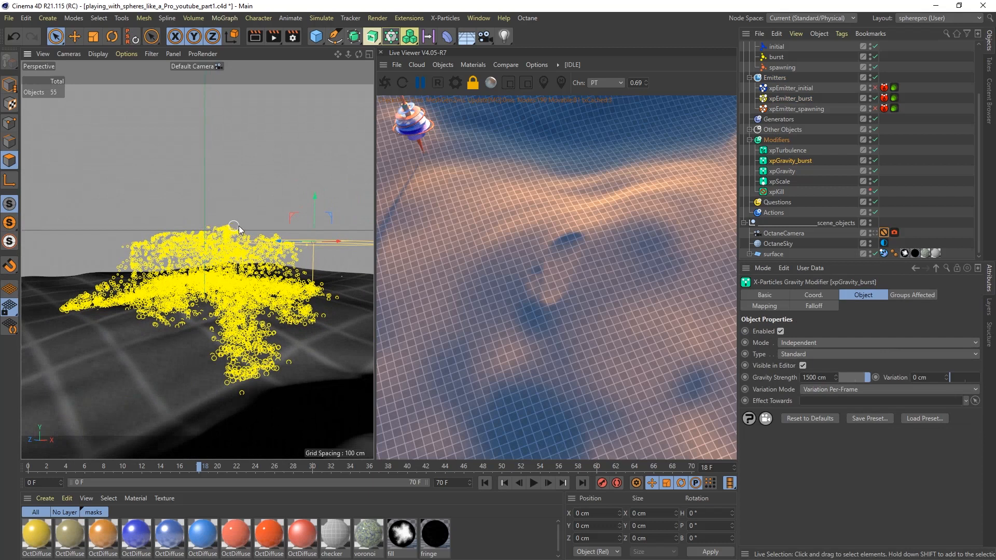
{"action": "left_click_drag", "start_coordinate": [204, 298], "coordinate": [199, 301], "text": "alt"}
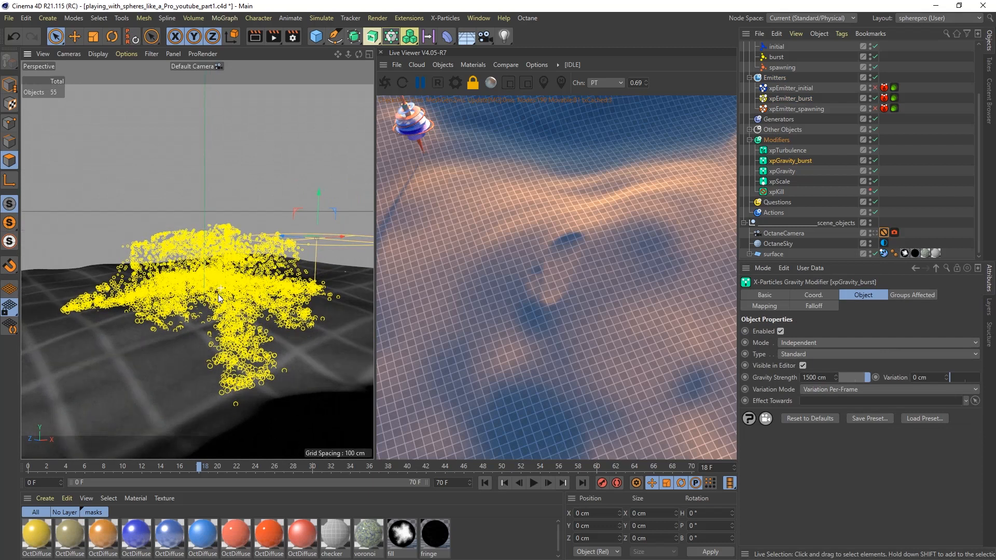
{"action": "left_click_drag", "start_coordinate": [239, 279], "coordinate": [204, 280], "text": "alt"}
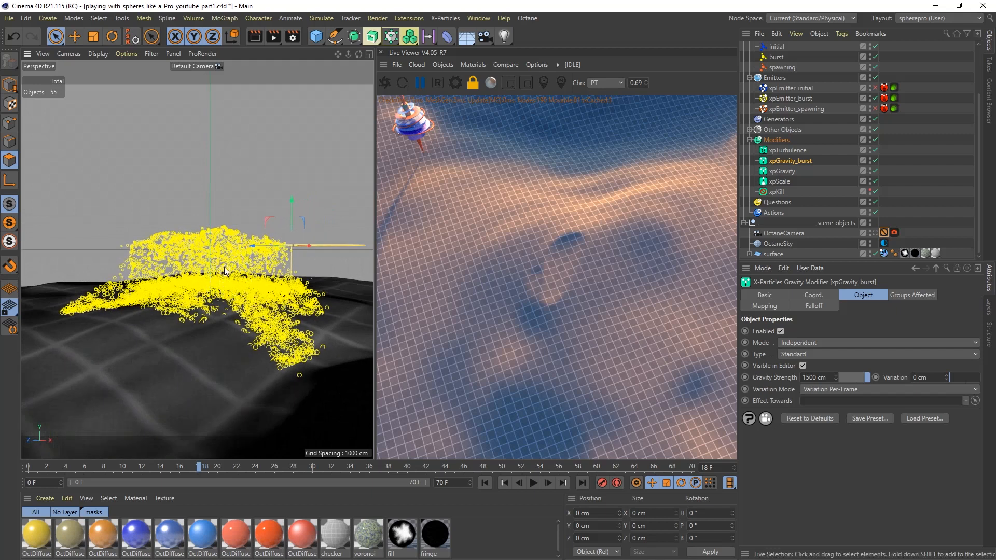
{"action": "left_click_drag", "start_coordinate": [265, 267], "coordinate": [195, 269], "text": "alt"}
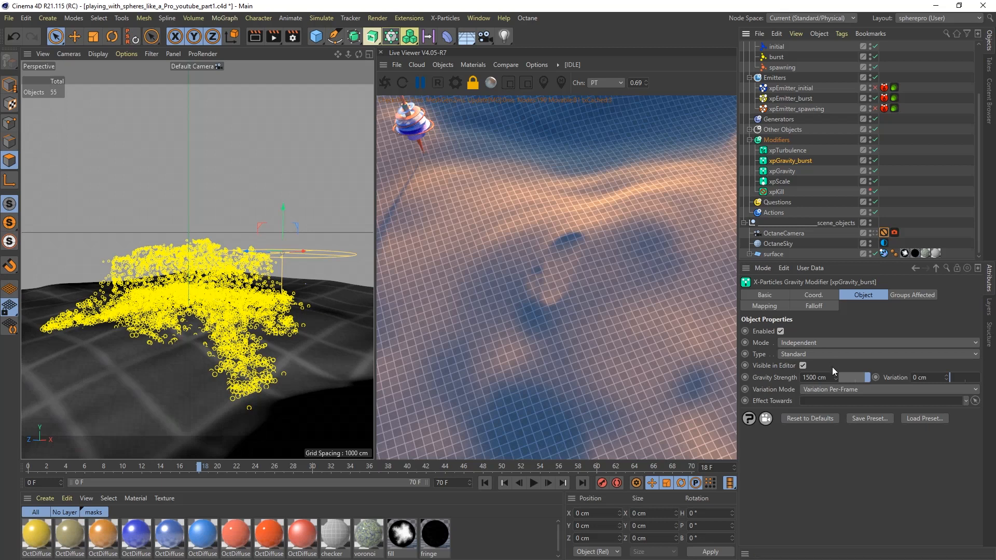
{"action": "left_click_drag", "start_coordinate": [829, 378], "coordinate": [806, 378]}
{"action": "left_click", "coordinate": [767, 308]}
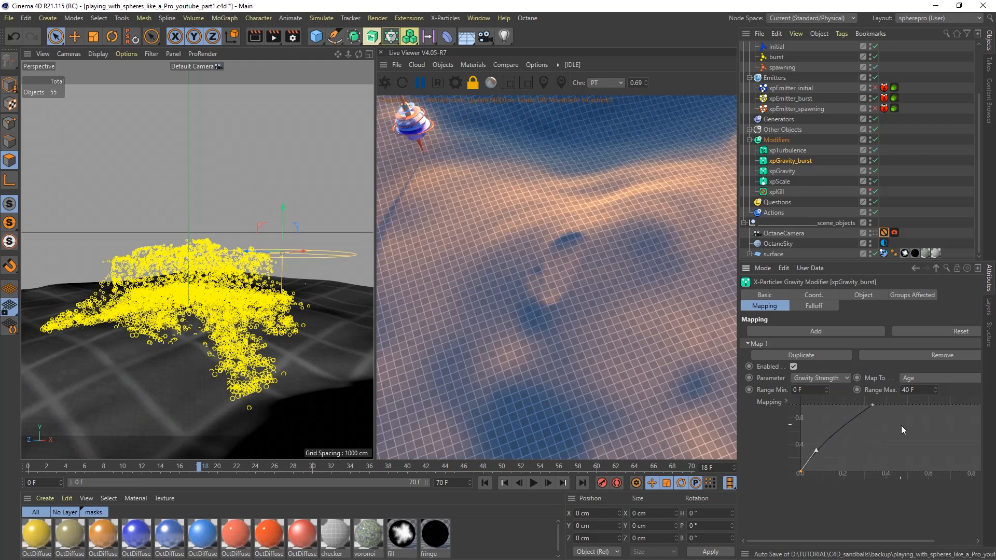
Step: Replay the burst simulation from the start in short runs and pause it at frame 27
{"action": "left_click", "coordinate": [484, 483]}
{"action": "left_click", "coordinate": [533, 483]}
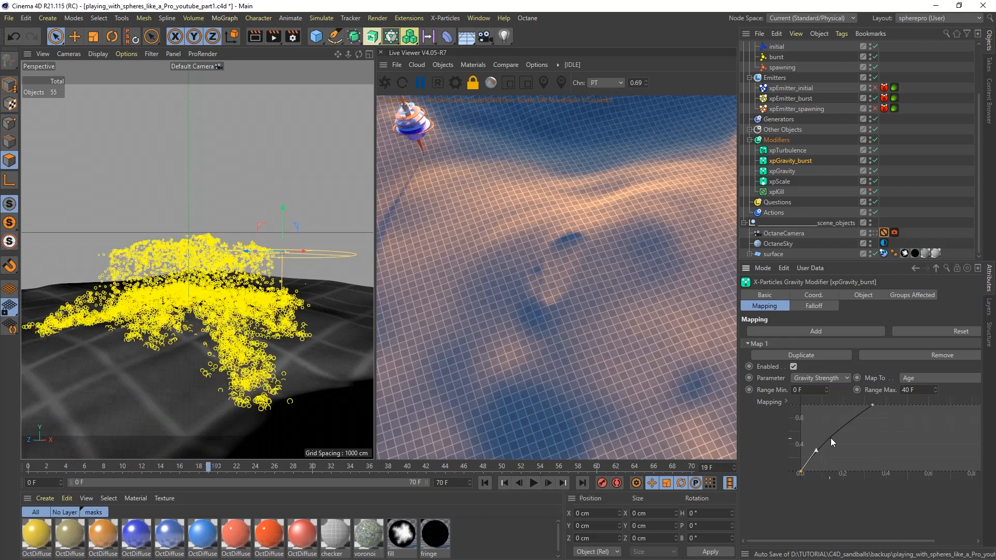
{"action": "left_click", "coordinate": [533, 482]}
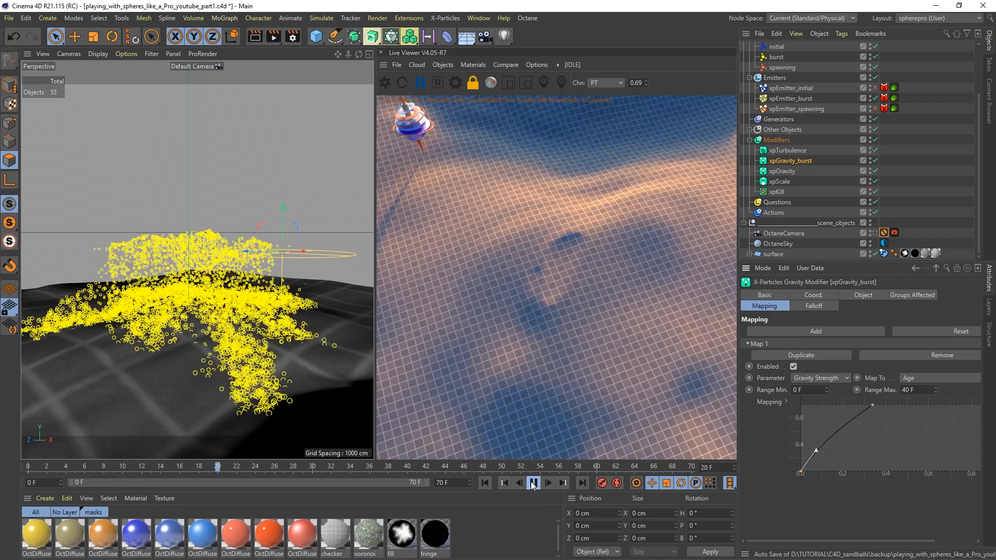
{"action": "left_click", "coordinate": [532, 482]}
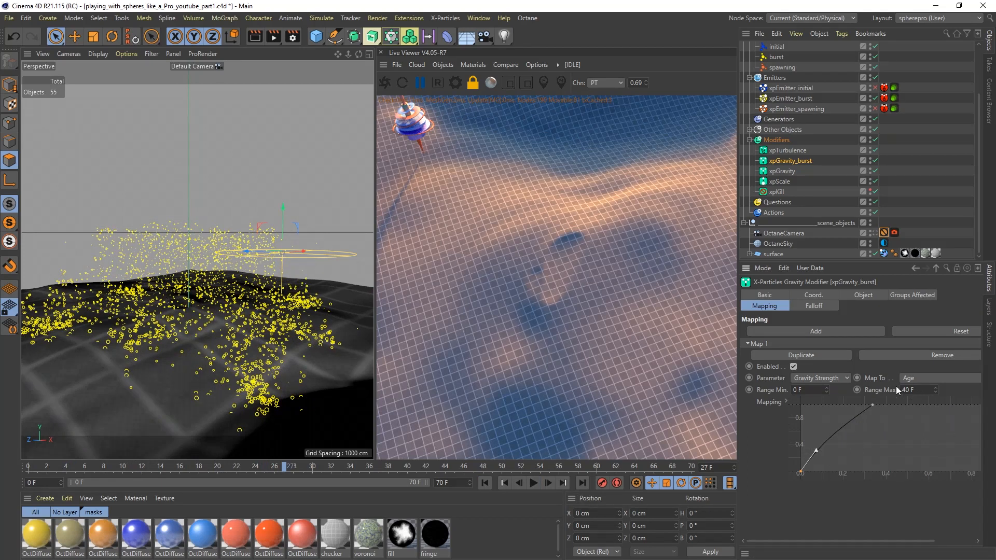
Step: Review the object settings of the xpGravity_burst, xpTurbulence and xpGravity modifiers
{"action": "left_click", "coordinate": [865, 296]}
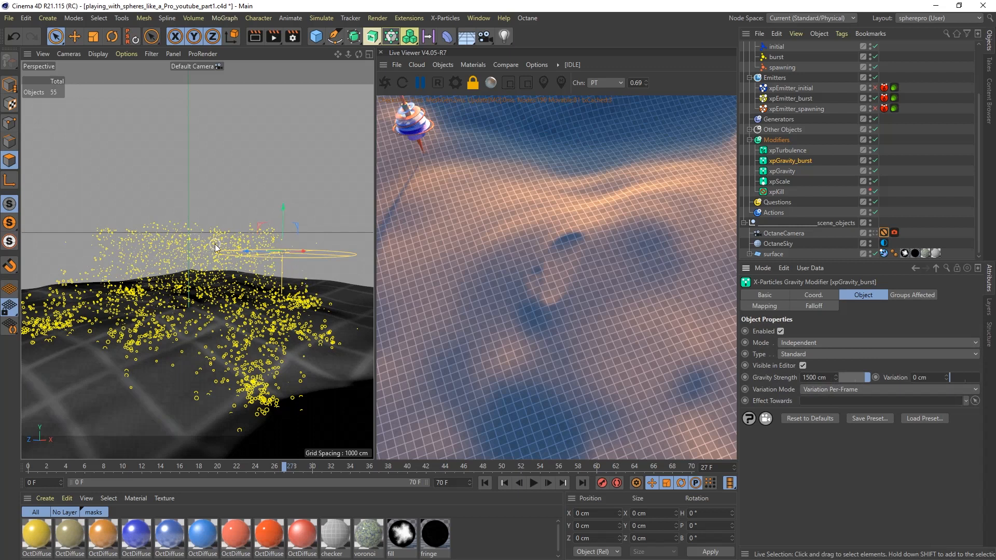
{"action": "left_click", "coordinate": [784, 150]}
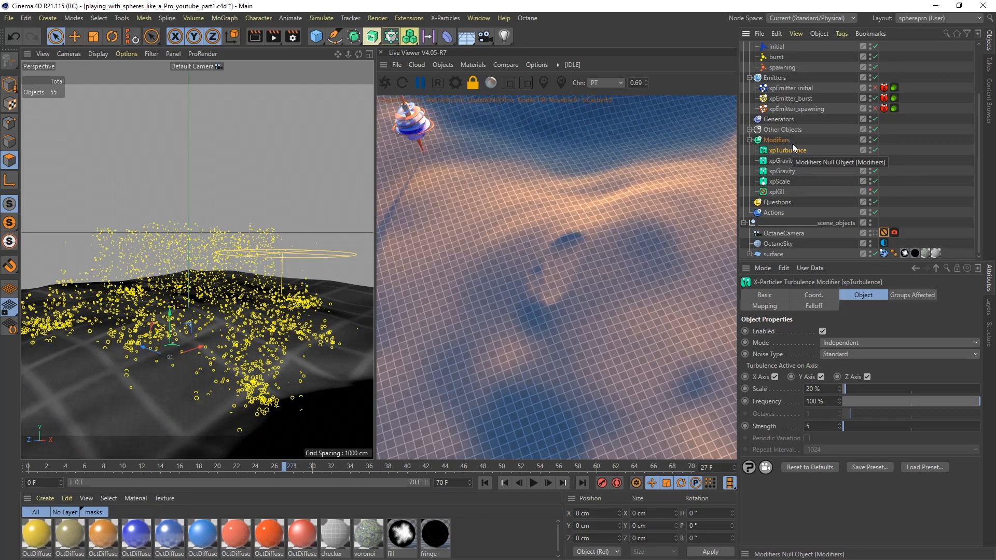
{"action": "left_click", "coordinate": [784, 172]}
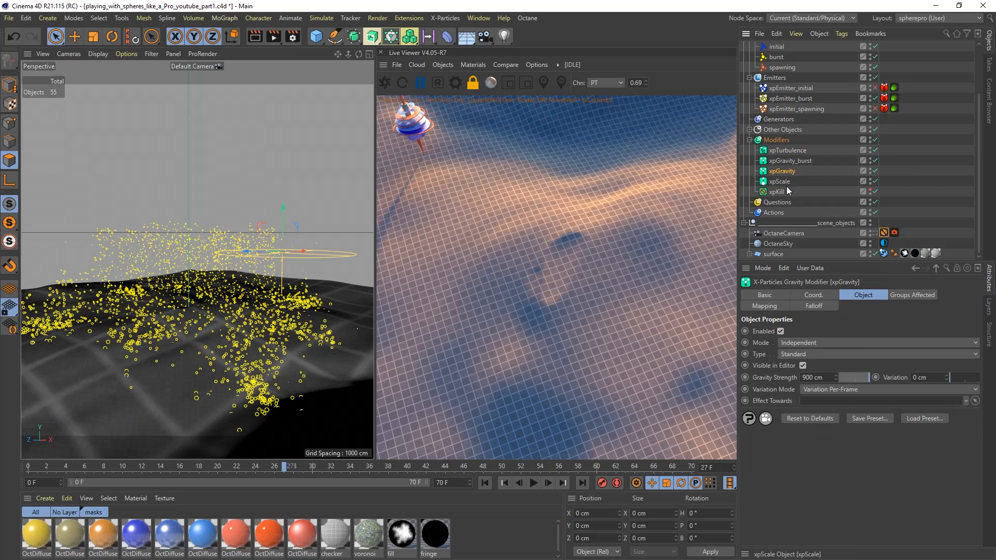
Step: Examine the xpScale modifier's radius change settings and check whether it has any mapping
{"action": "left_click", "coordinate": [787, 182]}
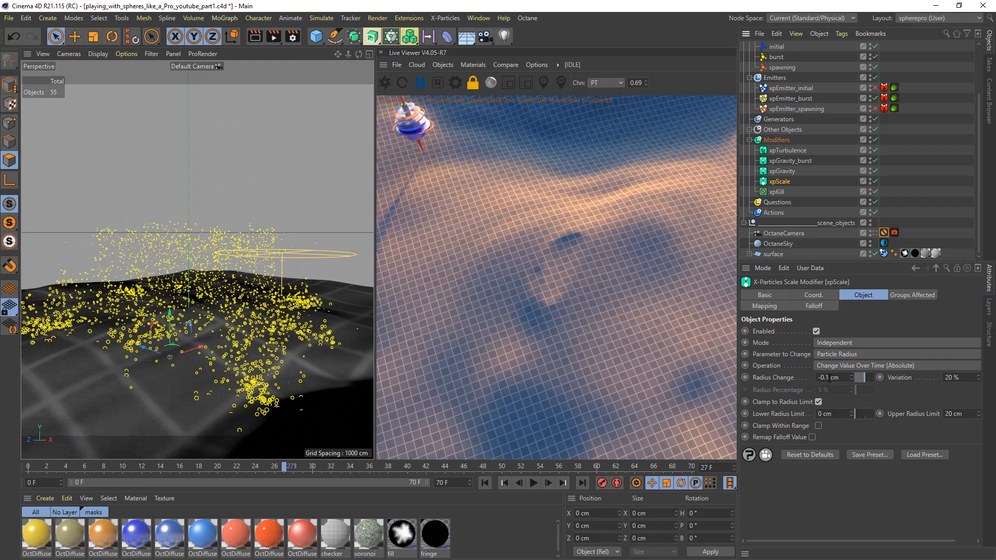
{"action": "left_click", "coordinate": [771, 305]}
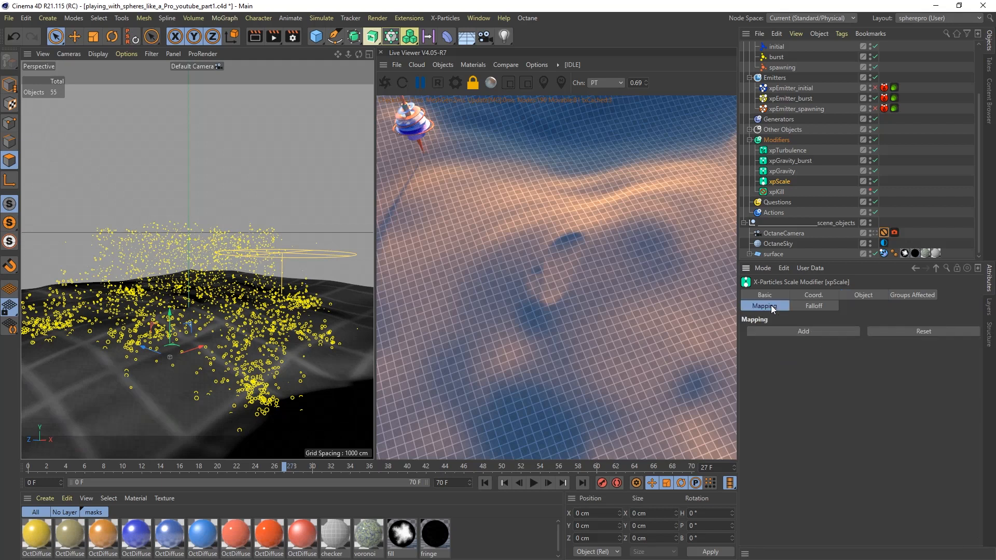
{"action": "left_click", "coordinate": [860, 297]}
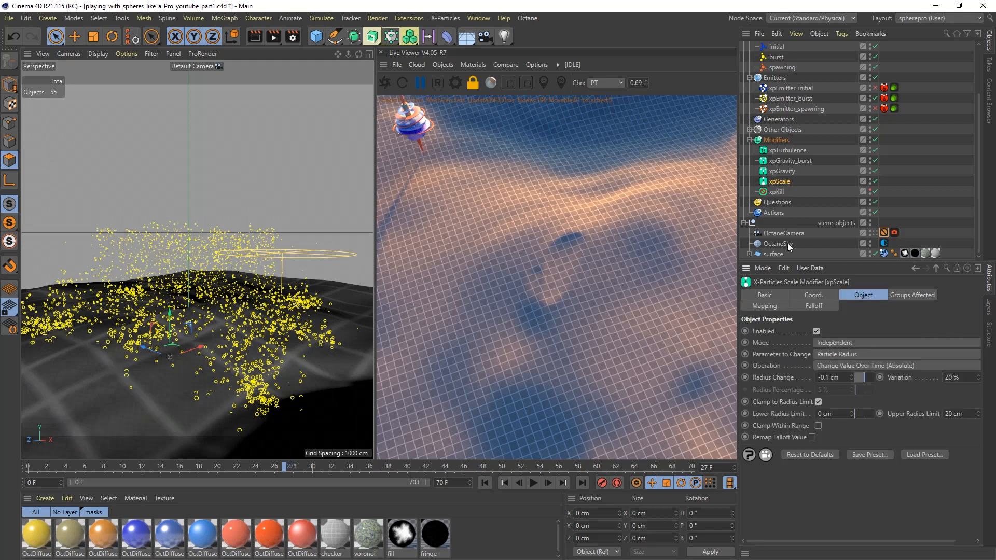
Step: Check the emission data and assigned group of xpEmitter_burst, and inspect the burst group's emission settings
{"action": "left_click", "coordinate": [798, 99]}
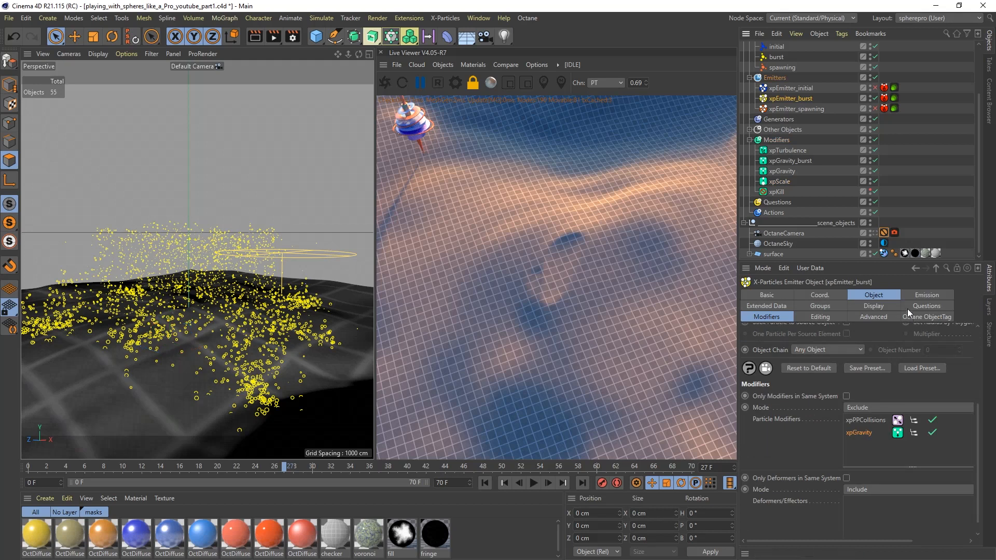
{"action": "left_click", "coordinate": [916, 296]}
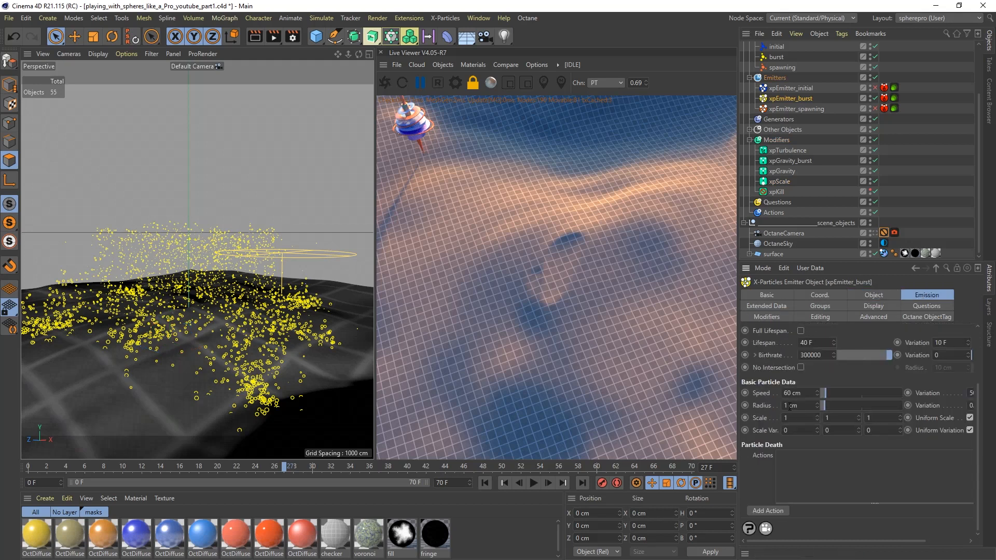
{"action": "left_click", "coordinate": [825, 307]}
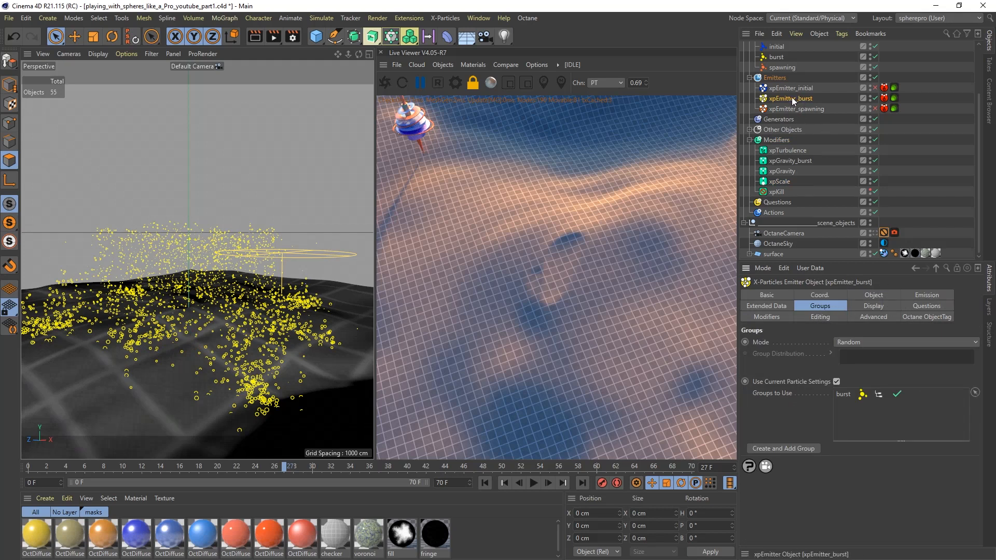
{"action": "left_click", "coordinate": [777, 58]}
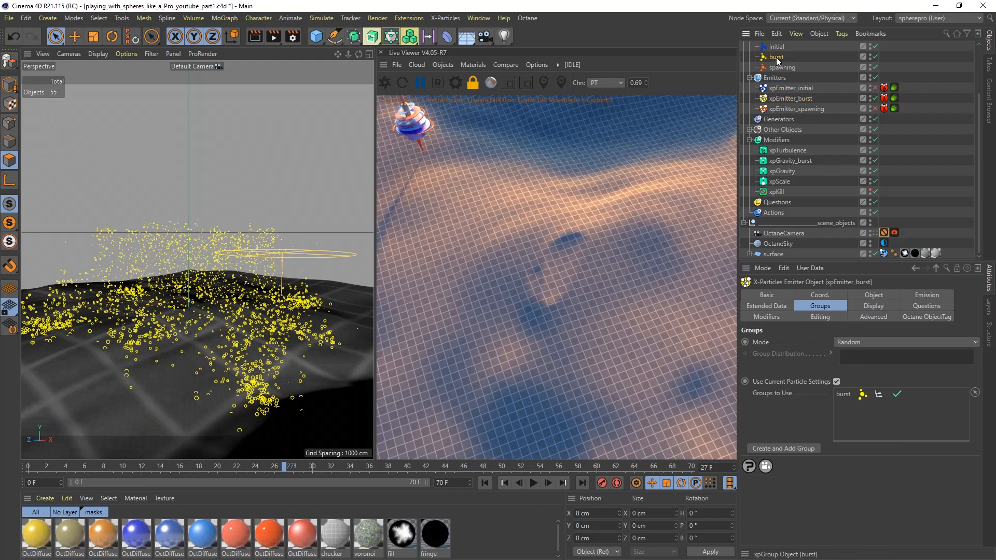
{"action": "scroll", "coordinate": [867, 441], "scroll_direction": "down", "scroll_amount": 2}
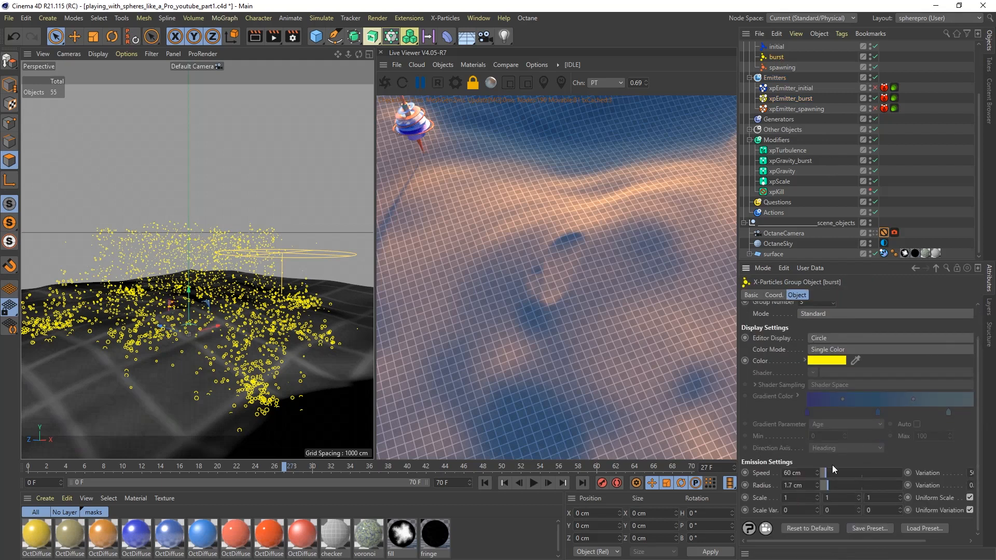
Step: Compare the emission values of xpEmitter_burst with the burst group's speed, radius and variation
{"action": "left_click", "coordinate": [794, 99]}
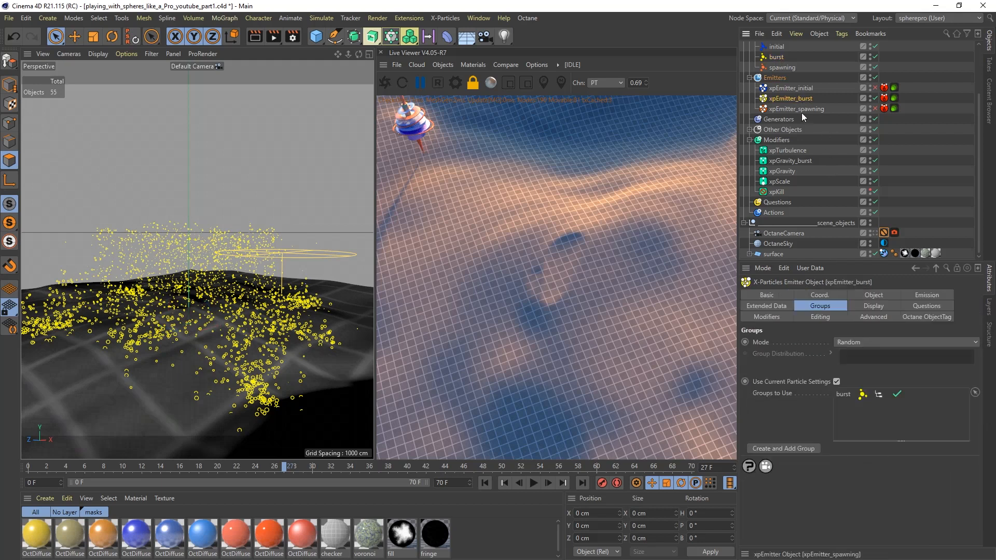
{"action": "left_click", "coordinate": [918, 295]}
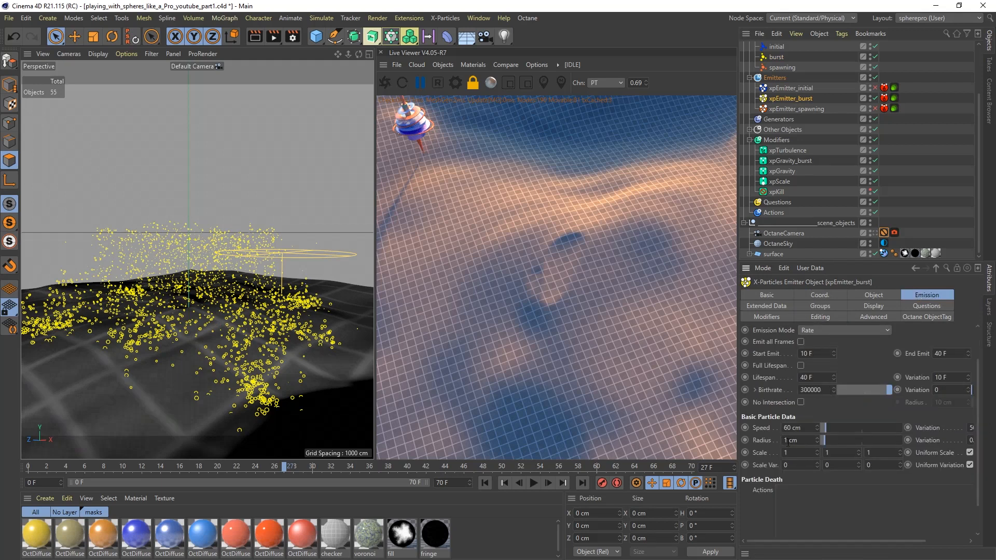
{"action": "left_click", "coordinate": [775, 57]}
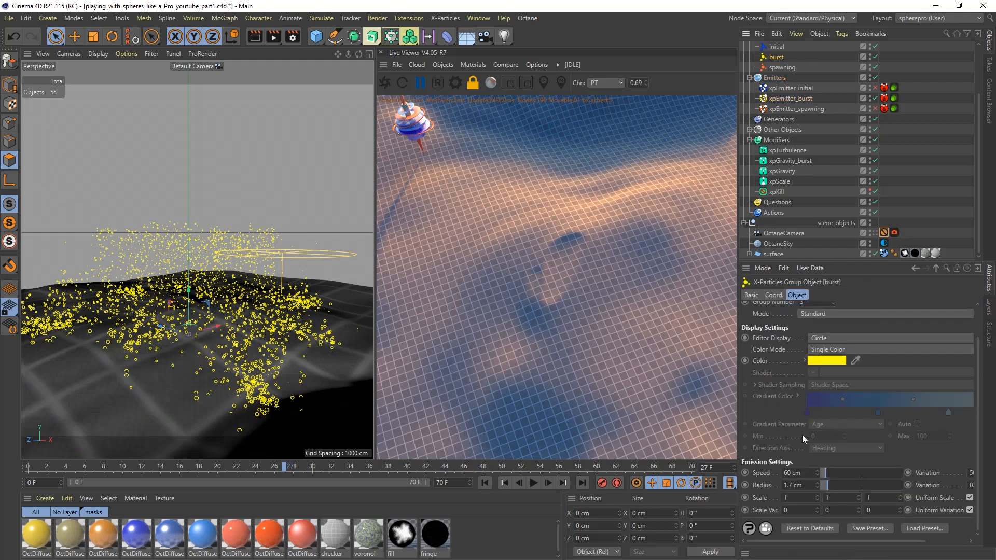
{"action": "left_click_drag", "start_coordinate": [801, 541], "coordinate": [820, 540]}
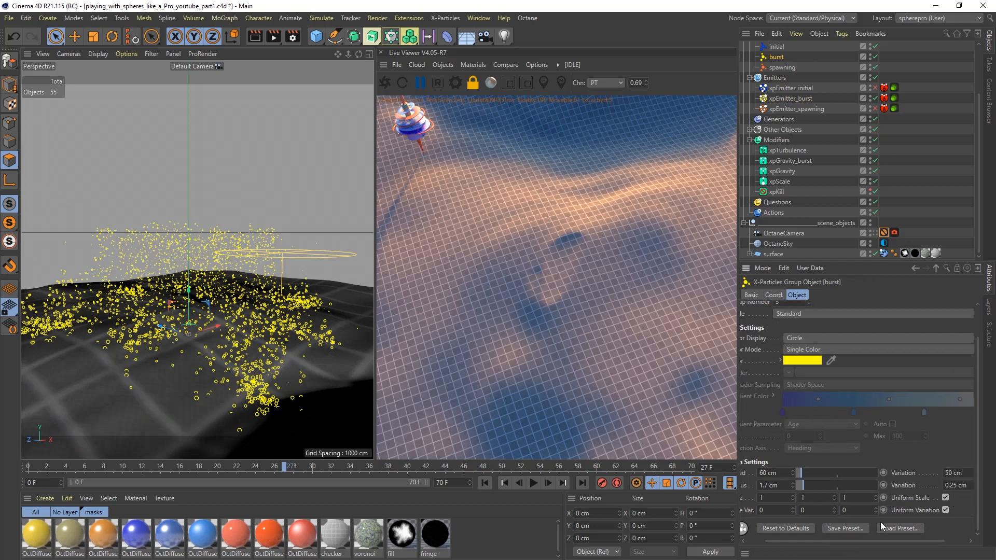
{"action": "left_click_drag", "start_coordinate": [855, 541], "coordinate": [833, 539]}
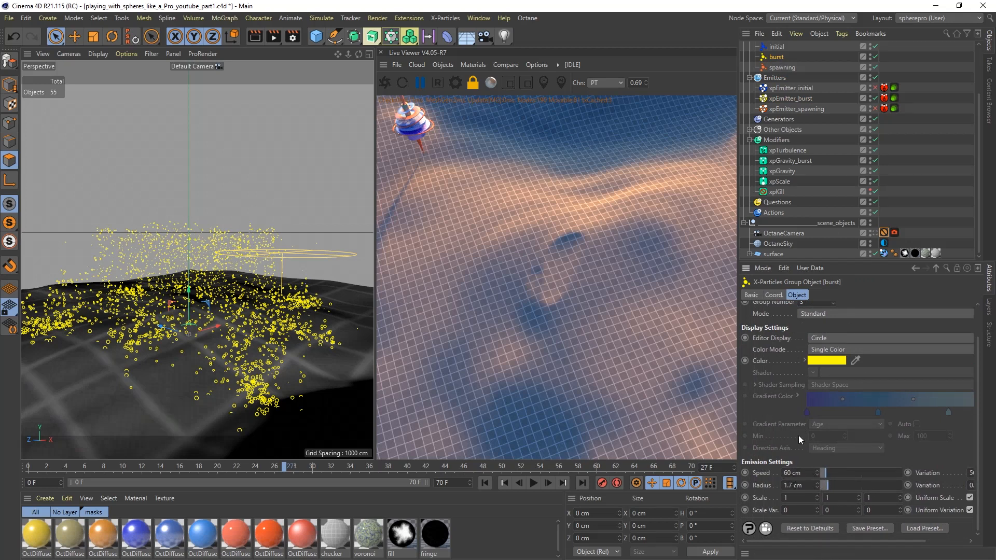
Step: Reopen the xpScale settings and replay the simulation to frame 33, watching the burst particles shrink
{"action": "left_click", "coordinate": [783, 181]}
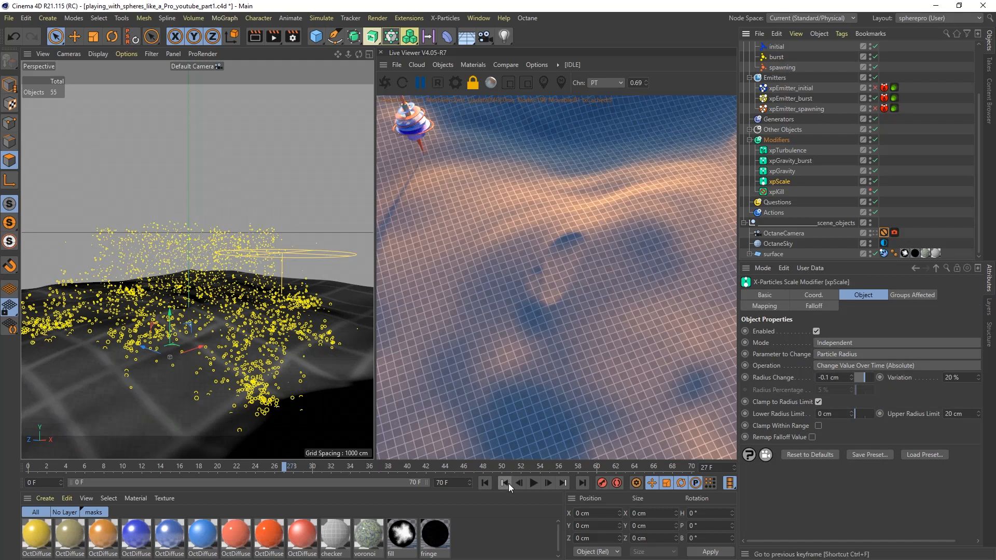
{"action": "left_click", "coordinate": [488, 484]}
{"action": "left_click", "coordinate": [534, 484]}
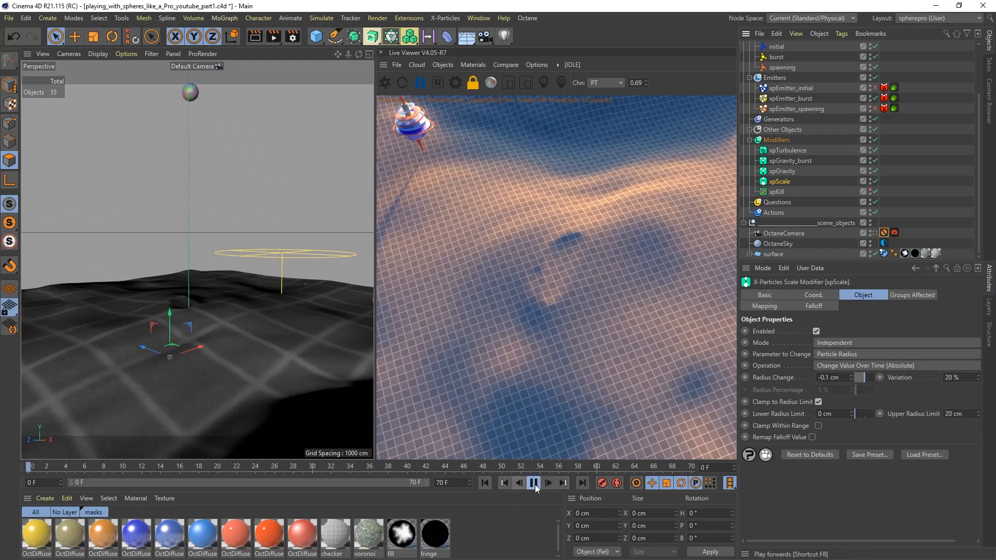
{"action": "left_click", "coordinate": [534, 483]}
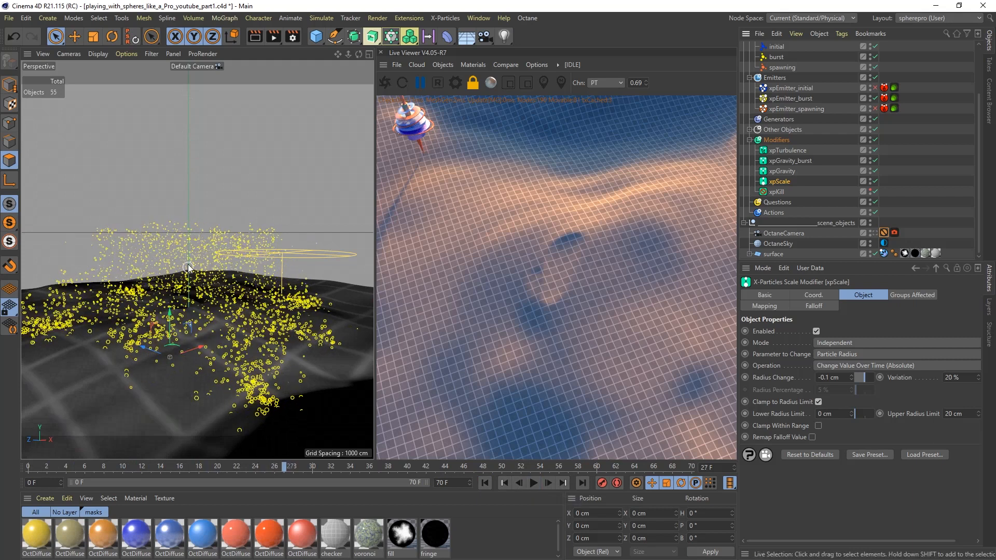
{"action": "left_click", "coordinate": [535, 483]}
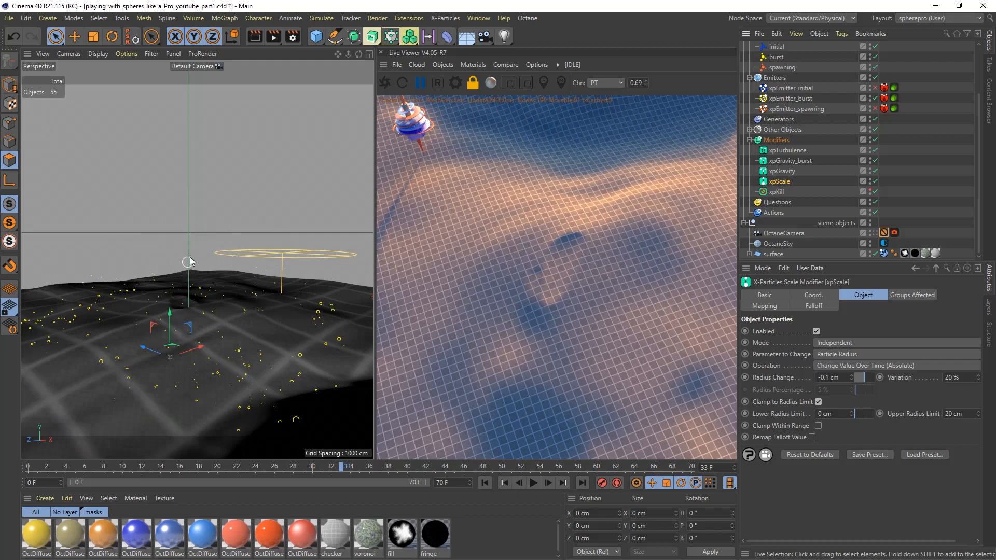
Step: Show the xpKill modifier's bounding box in the viewport and inspect it around the whole surface
{"action": "left_click", "coordinate": [784, 190]}
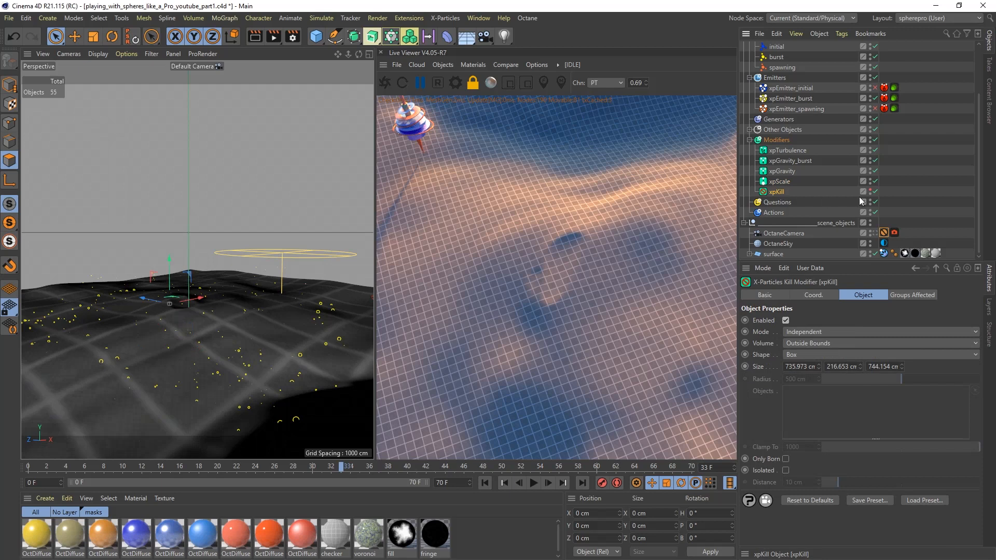
{"action": "left_click", "coordinate": [871, 191]}
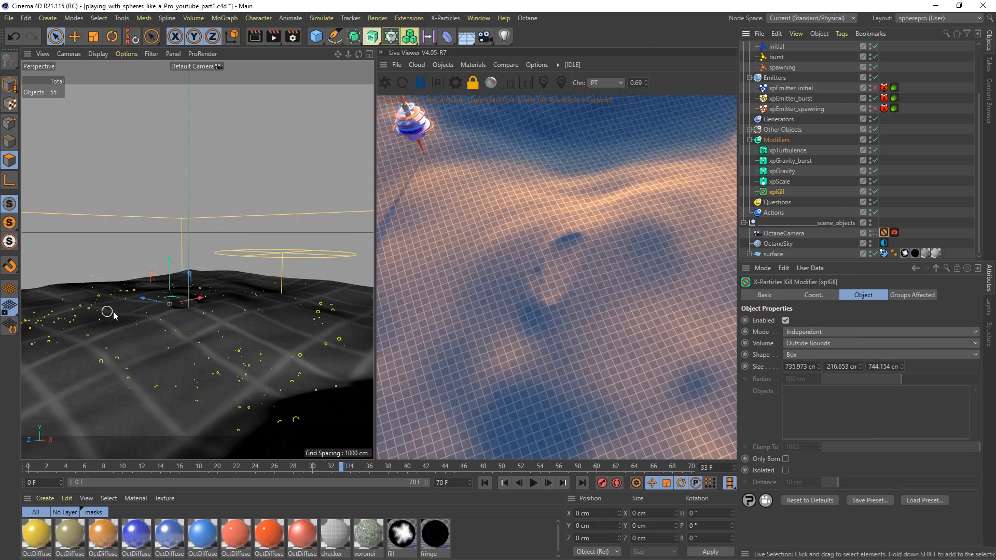
{"action": "scroll", "coordinate": [150, 319], "scroll_direction": "down", "scroll_amount": 7}
{"action": "left_click_drag", "start_coordinate": [188, 318], "coordinate": [198, 305], "text": "alt"}
{"action": "scroll", "coordinate": [207, 314], "scroll_direction": "up", "scroll_amount": 8}
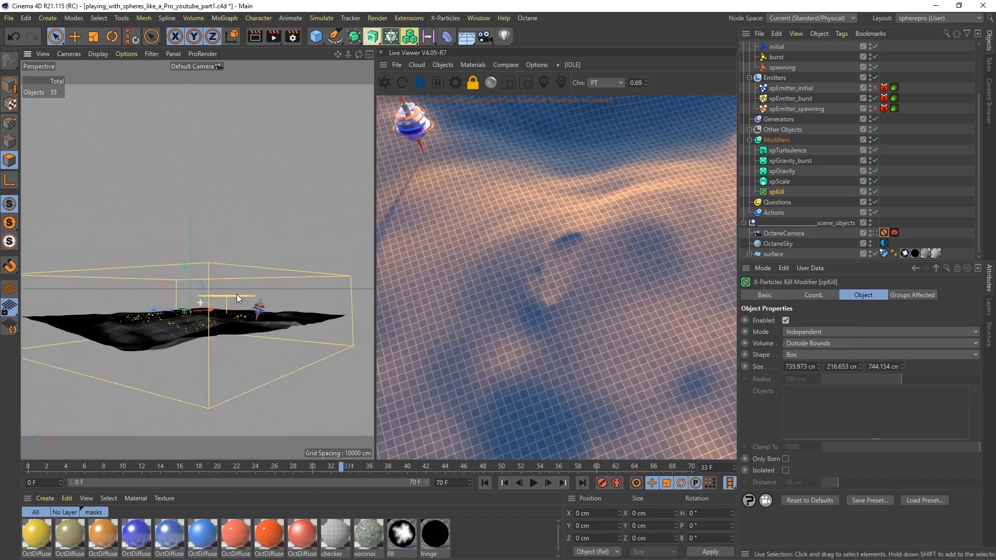
{"action": "left_click_drag", "start_coordinate": [212, 315], "coordinate": [224, 331], "text": "alt"}
{"action": "right_click_drag", "start_coordinate": [248, 342], "coordinate": [275, 313], "text": "alt"}
{"action": "left_click_drag", "start_coordinate": [275, 313], "coordinate": [218, 315], "text": "alt"}
{"action": "right_click_drag", "start_coordinate": [217, 314], "coordinate": [180, 303], "text": "alt"}
{"action": "left_click_drag", "start_coordinate": [180, 303], "coordinate": [209, 312], "text": "alt"}
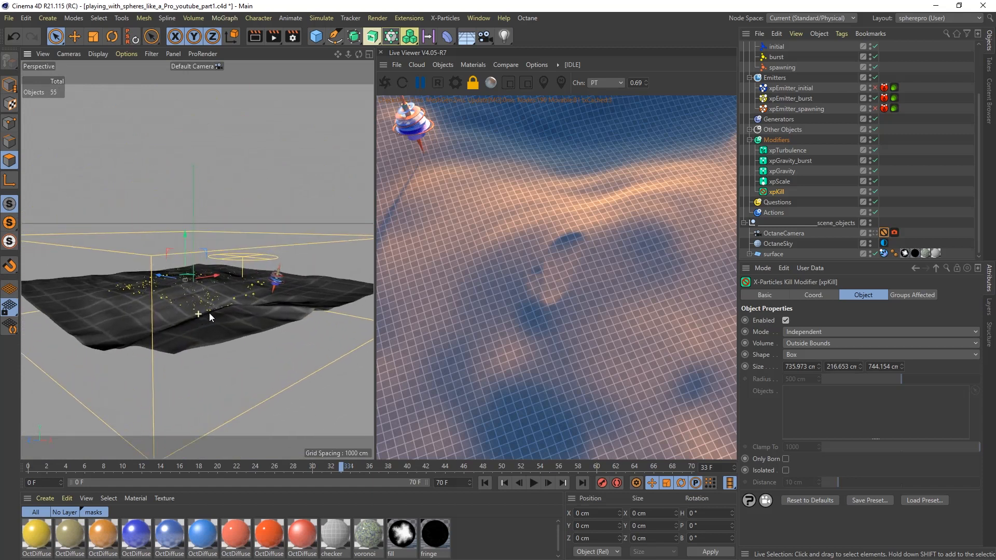
{"action": "right_click_drag", "start_coordinate": [210, 313], "coordinate": [201, 299], "text": "alt"}
{"action": "mouse_move", "coordinate": [201, 300]}
{"action": "left_mouse_down", "text": "alt"}
{"action": "mouse_move", "coordinate": [199, 308]}
{"action": "mouse_move", "coordinate": [200, 300]}
{"action": "left_mouse_up", "text": "alt"}
Step: Replay the burst simulation from the start inside the visible kill box and stop at frame 26
{"action": "left_click", "coordinate": [485, 483]}
{"action": "left_click", "coordinate": [536, 483]}
{"action": "left_click", "coordinate": [534, 483]}
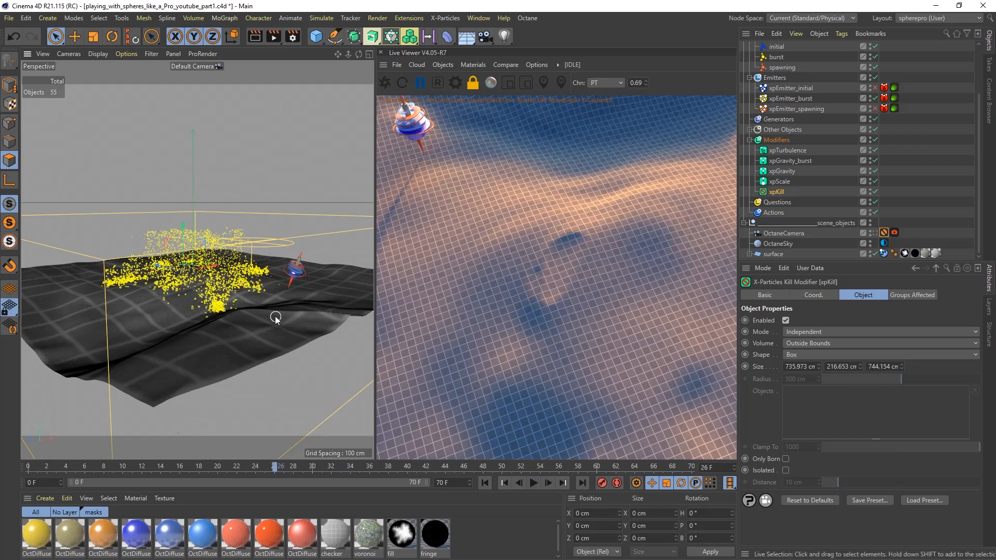
{"action": "left_click_drag", "start_coordinate": [276, 315], "coordinate": [257, 309], "text": "alt"}
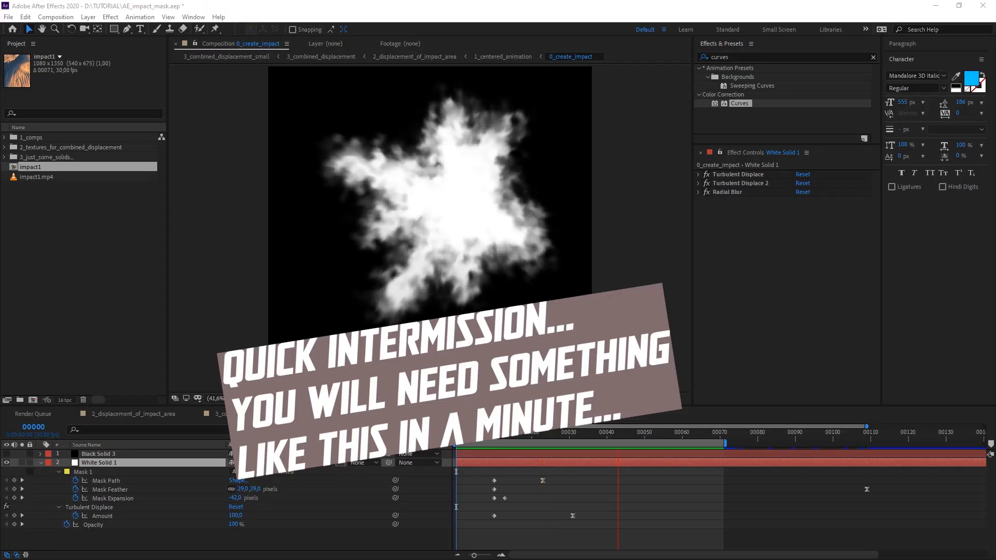
Step: In After Effects, scrub the White Solid 1 mask animation in 0_create_impact to frame 23 and preview it from the start
{"action": "left_click", "coordinate": [498, 439]}
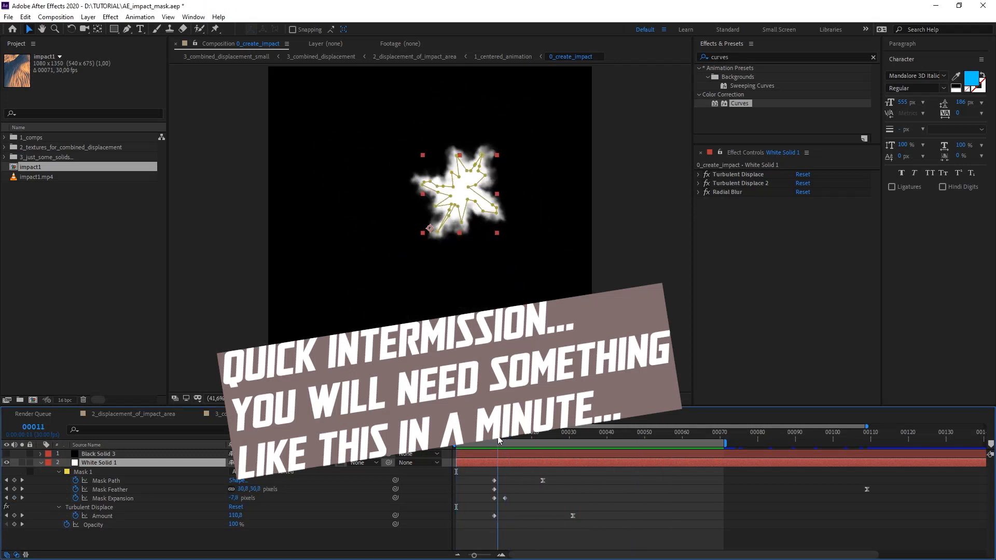
{"action": "left_click_drag", "start_coordinate": [498, 439], "coordinate": [543, 439]}
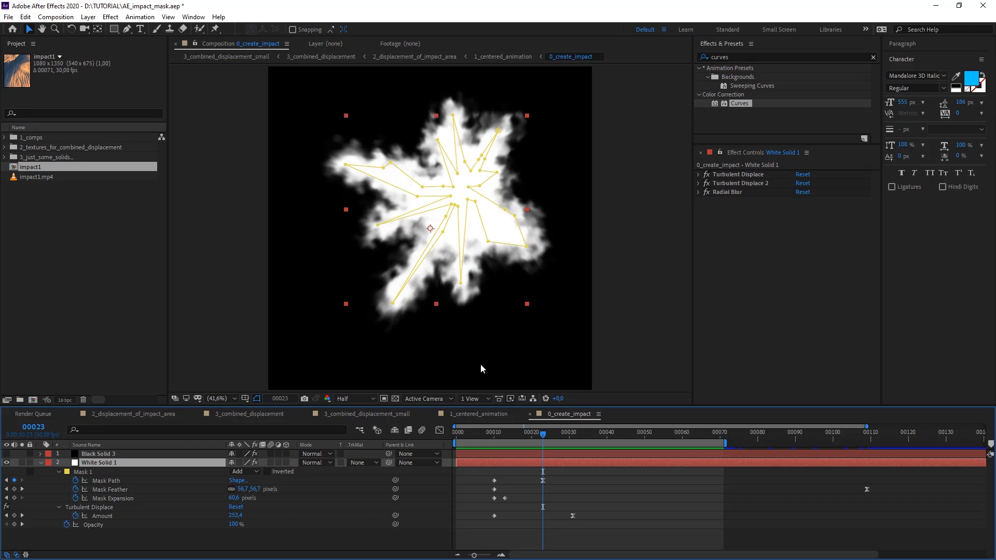
{"action": "left_click", "coordinate": [457, 434]}
{"action": "key", "text": "space"}
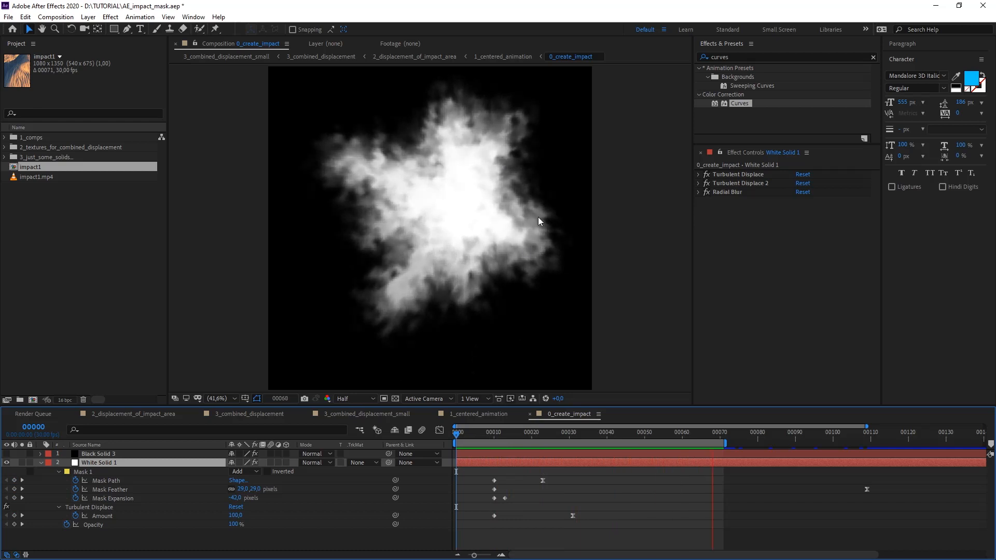
Step: Turn off Turbulent Displace, Turbulent Displace 2 and Radial Blur on White Solid 1 and preview the bare mask, stopping at frame 17
{"action": "left_click_drag", "start_coordinate": [479, 434], "coordinate": [528, 435]}
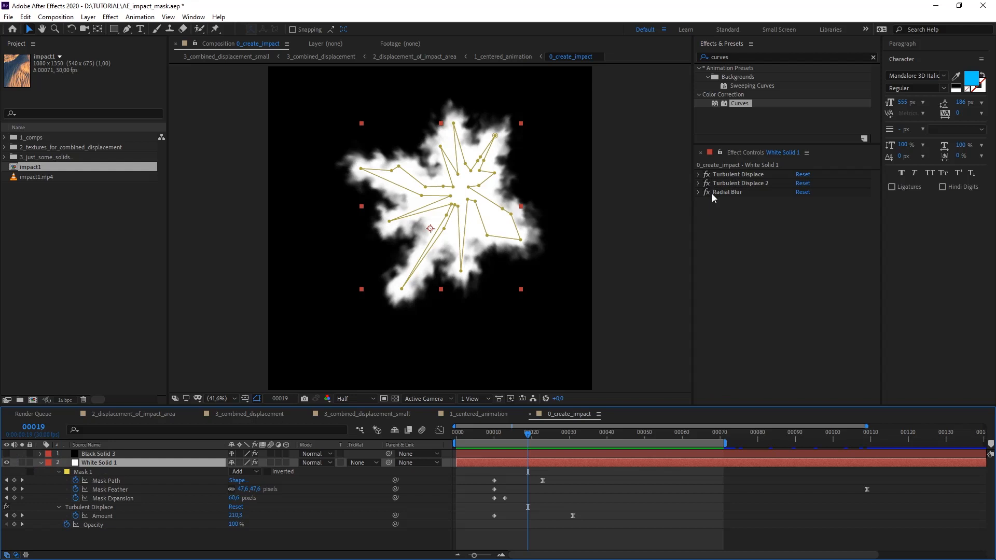
{"action": "left_click_drag", "start_coordinate": [707, 175], "coordinate": [706, 192]}
{"action": "key", "text": "space"}
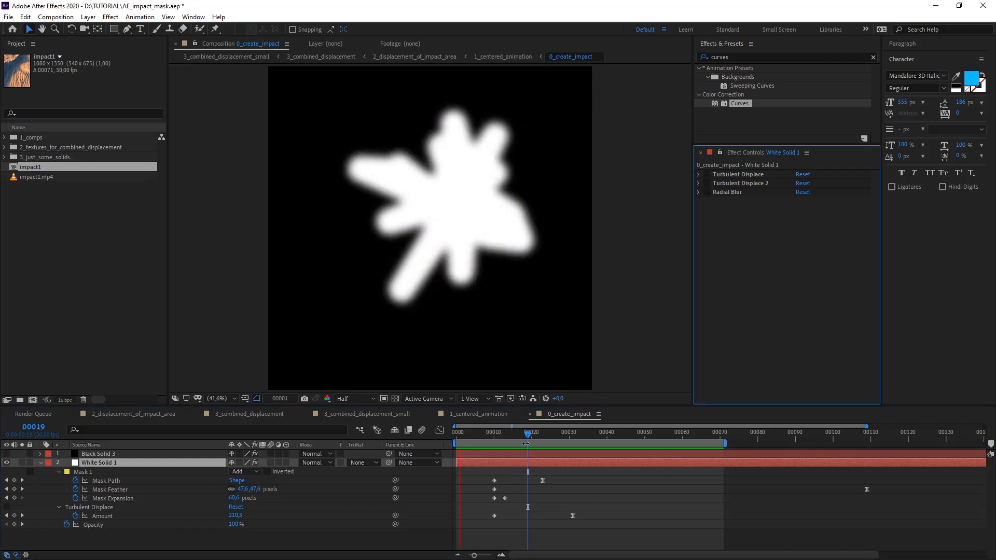
{"action": "left_click", "coordinate": [520, 439]}
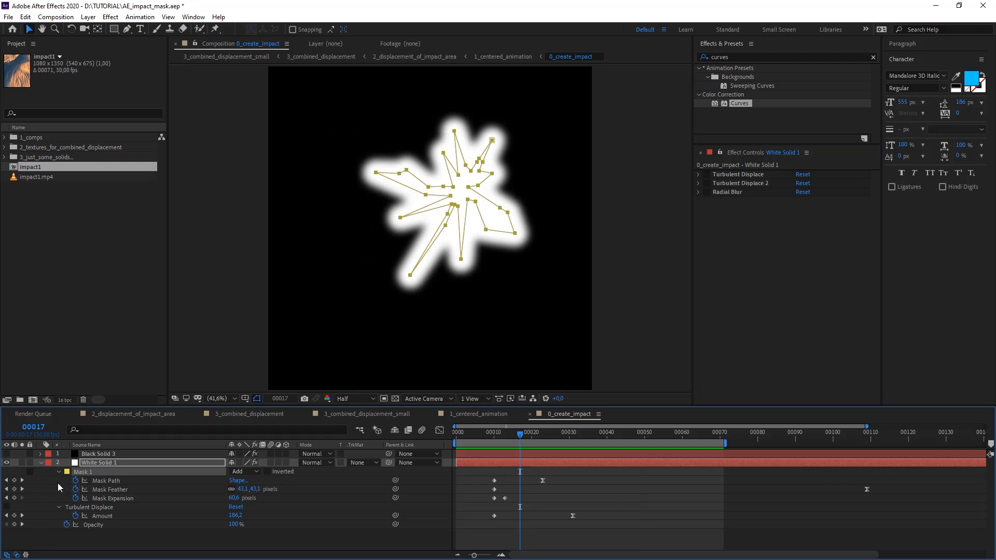
Step: Examine the Mask Path, Mask Feather and Mask Expansion keyframes of Mask 1 while scrubbing to frame 52 and back to frame 15
{"action": "left_click", "coordinate": [106, 481]}
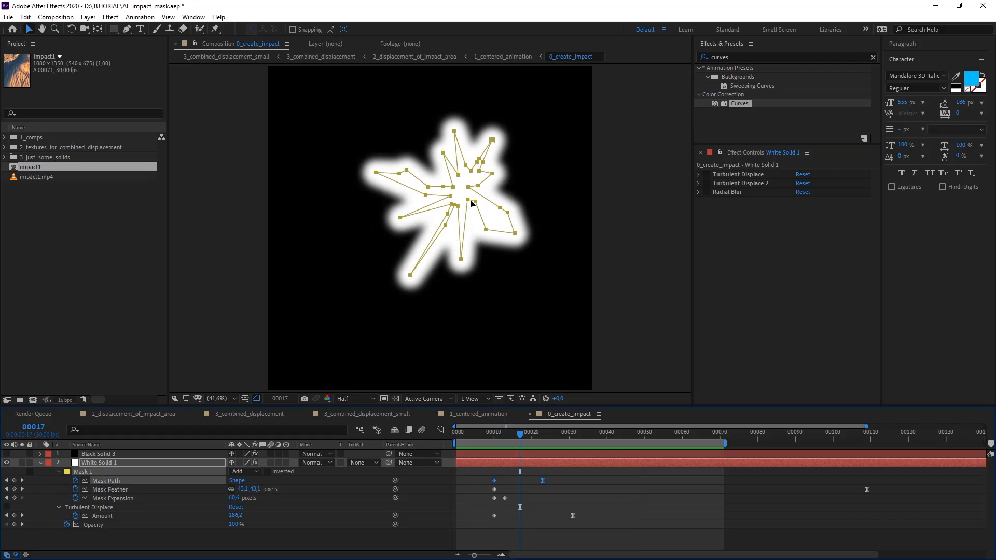
{"action": "left_click_drag", "start_coordinate": [517, 438], "coordinate": [651, 459]}
{"action": "left_click", "coordinate": [200, 490]}
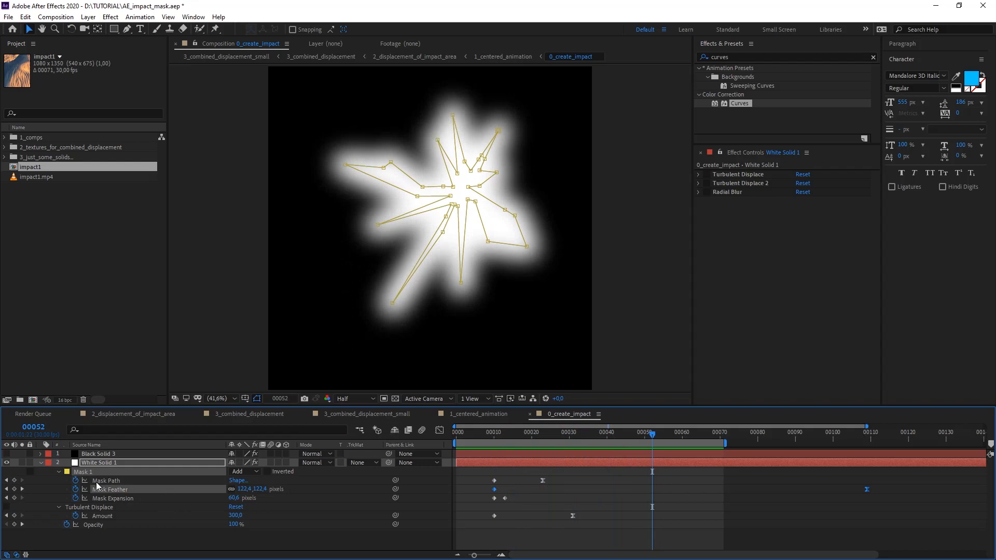
{"action": "left_click", "coordinate": [110, 499]}
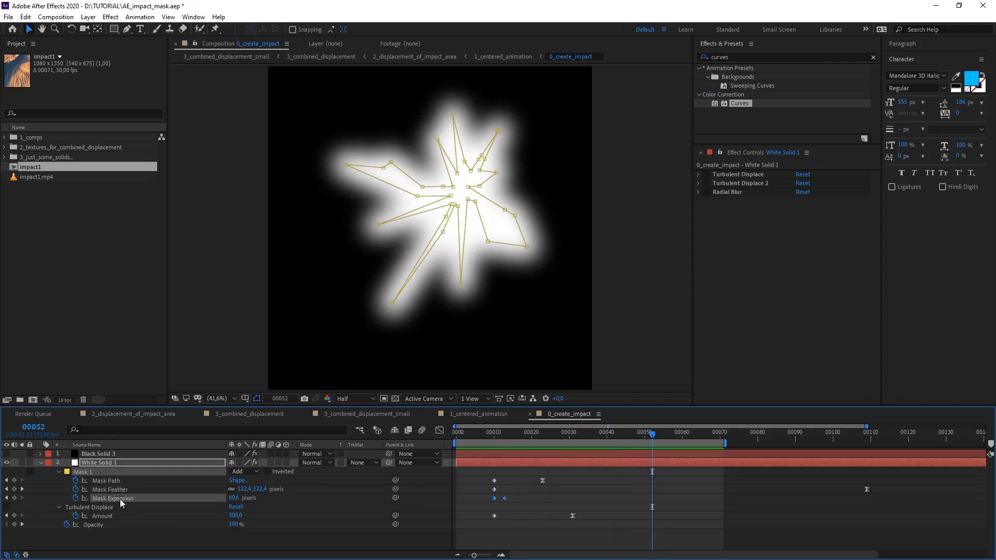
{"action": "left_click_drag", "start_coordinate": [627, 436], "coordinate": [501, 435]}
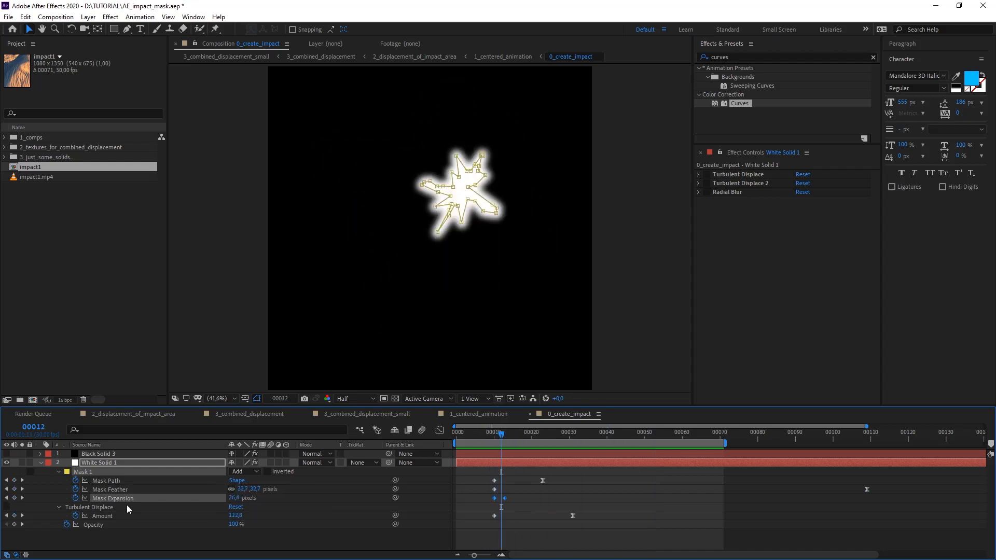
{"action": "left_click_drag", "start_coordinate": [500, 432], "coordinate": [512, 435]}
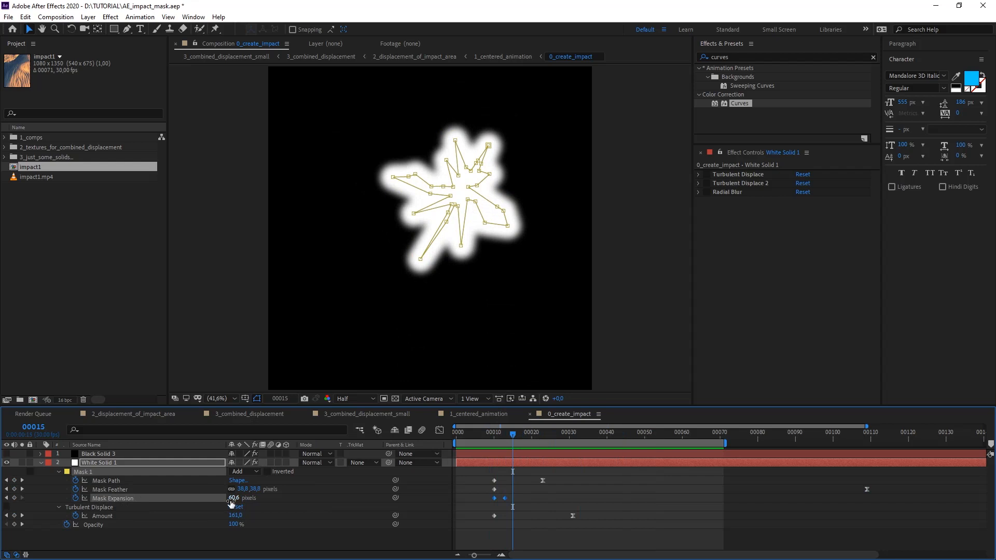
Step: Try a different Mask Expansion value at frame 15 and remove the keyframe it adds
{"action": "left_click_drag", "start_coordinate": [234, 498], "coordinate": [301, 504]}
{"action": "left_click_drag", "start_coordinate": [524, 503], "coordinate": [510, 497]}
{"action": "key", "text": "Delete"}
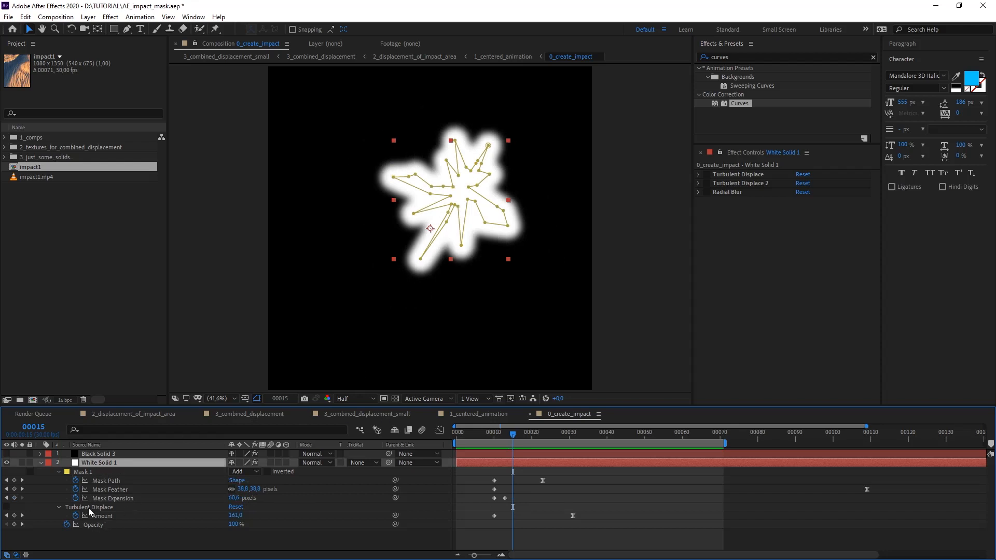
Step: Turn on the first Turbulent Displace effect on White Solid 1 and examine its settings
{"action": "left_click", "coordinate": [707, 174]}
{"action": "left_click", "coordinate": [733, 174]}
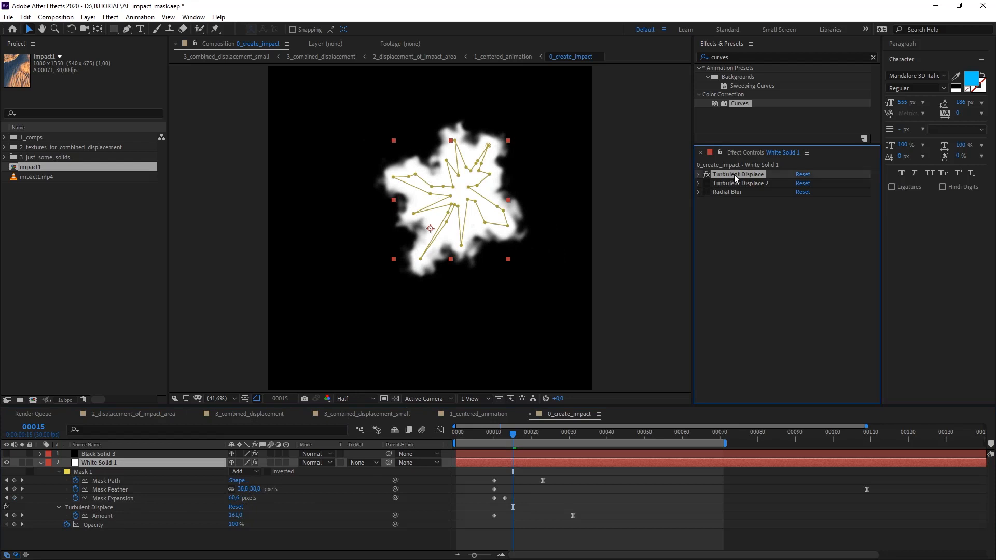
{"action": "left_click", "coordinate": [699, 174]}
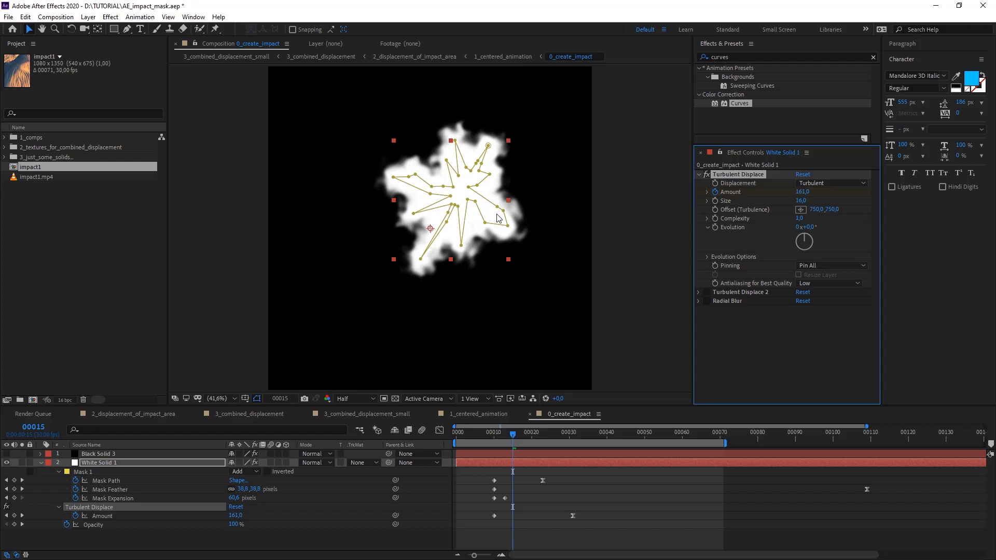
{"action": "left_click", "coordinate": [699, 174]}
Step: Turn on Turbulent Displace 2 and compare its settings with those of the first Turbulent Displace
{"action": "left_click", "coordinate": [708, 183]}
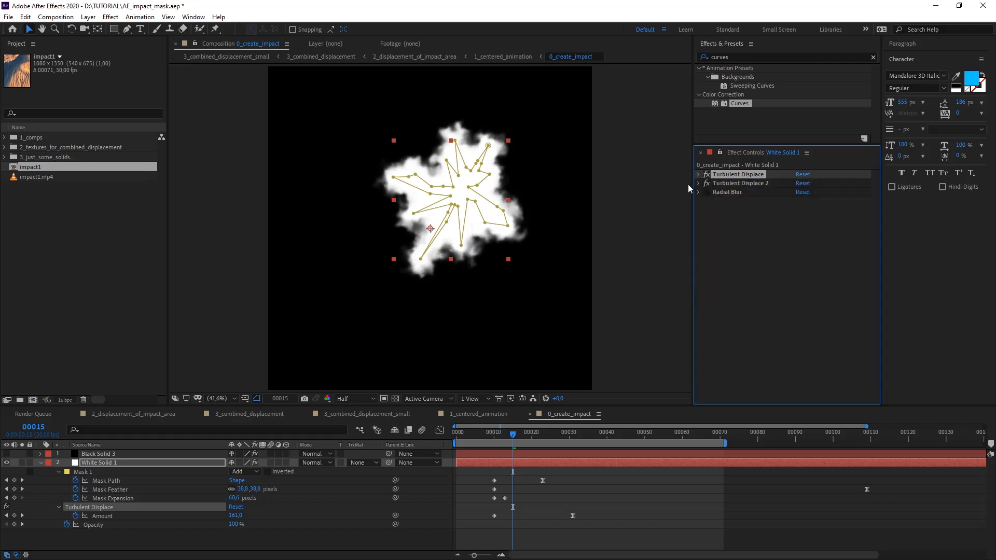
{"action": "left_click", "coordinate": [698, 183]}
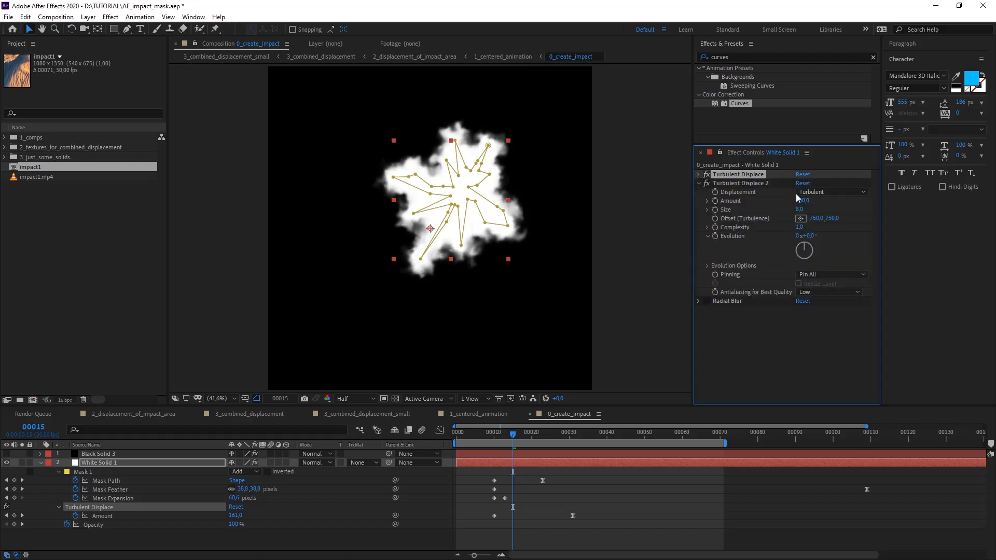
{"action": "left_click", "coordinate": [699, 174]}
{"action": "scroll", "coordinate": [872, 221], "scroll_direction": "down", "scroll_amount": 1}
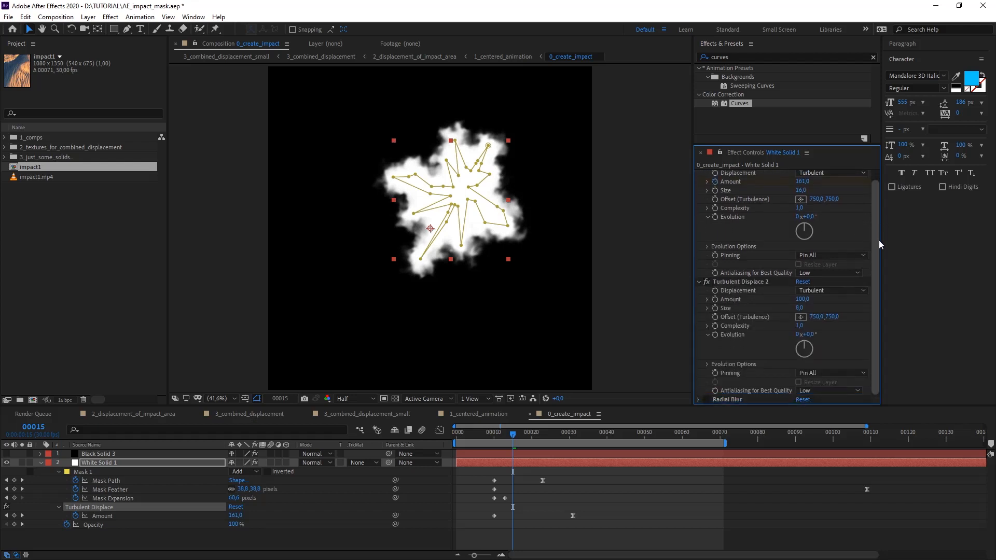
Step: Turn on Radial Blur for White Solid 1 and examine its result and settings at frame 36
{"action": "left_click", "coordinate": [706, 400]}
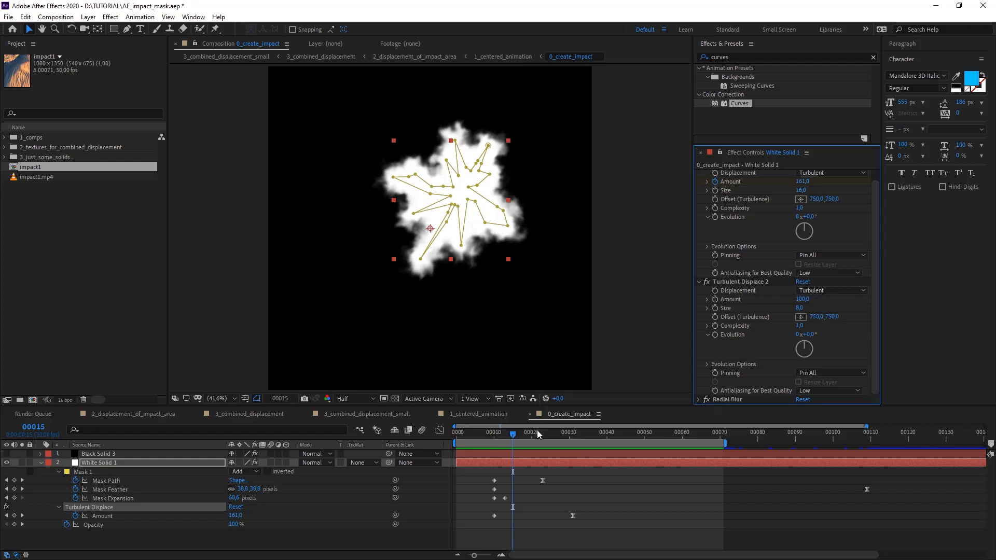
{"action": "left_click_drag", "start_coordinate": [537, 431], "coordinate": [592, 431]}
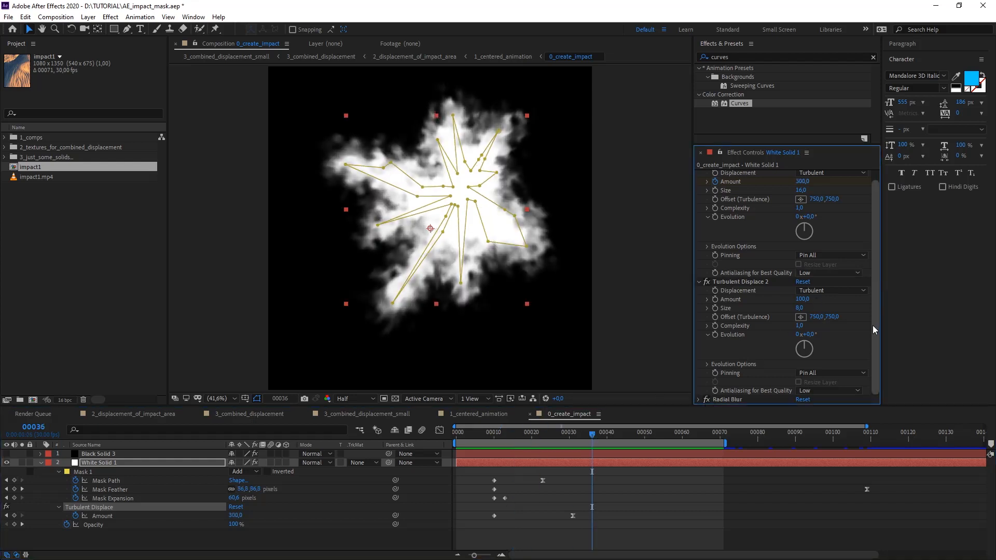
{"action": "scroll", "coordinate": [872, 328], "scroll_direction": "down", "scroll_amount": 5}
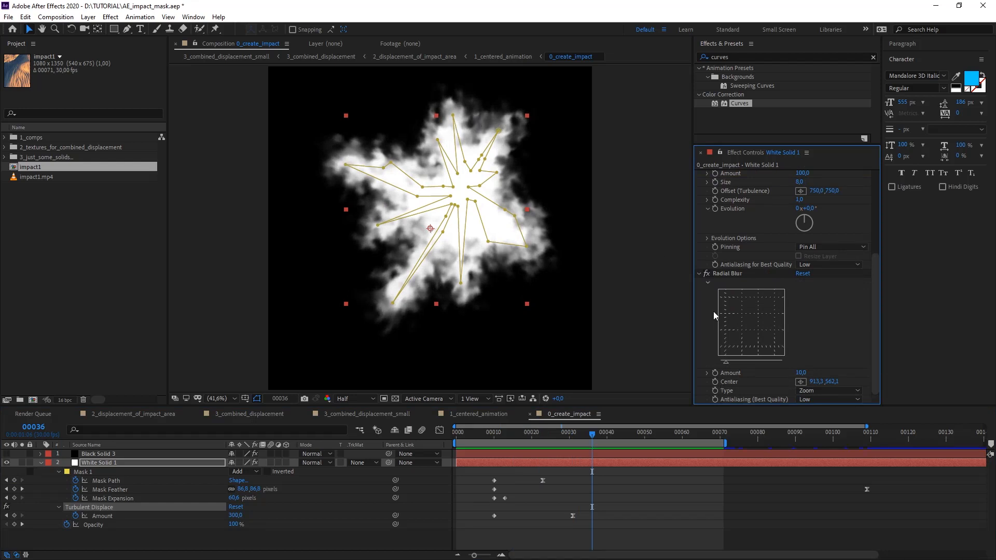
Step: Turn Radial Blur back off, collapse the effect settings and preview the displaced mask animation from frame 2
{"action": "left_click_drag", "start_coordinate": [569, 438], "coordinate": [464, 435]}
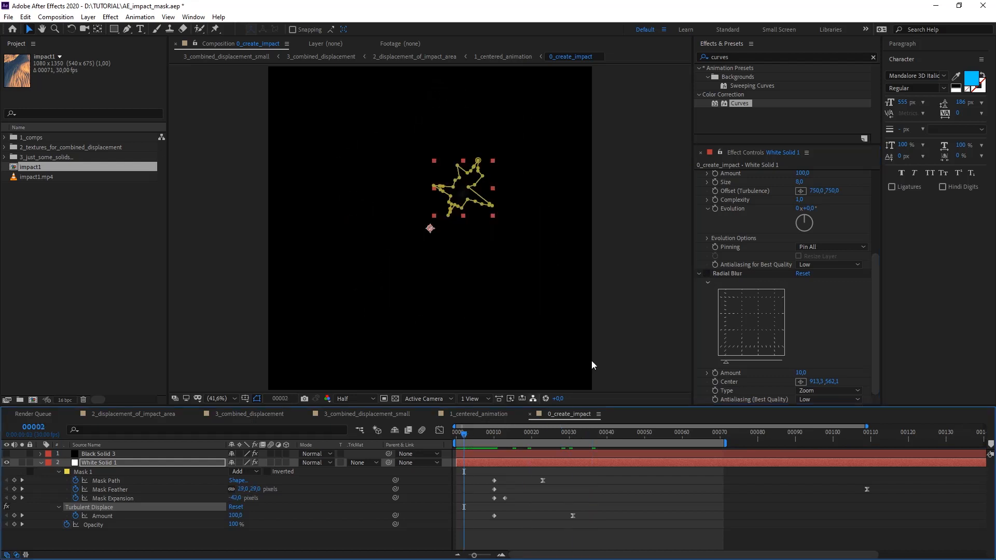
{"action": "left_click", "coordinate": [700, 274]}
{"action": "scroll", "coordinate": [714, 200], "scroll_direction": "up", "scroll_amount": 2}
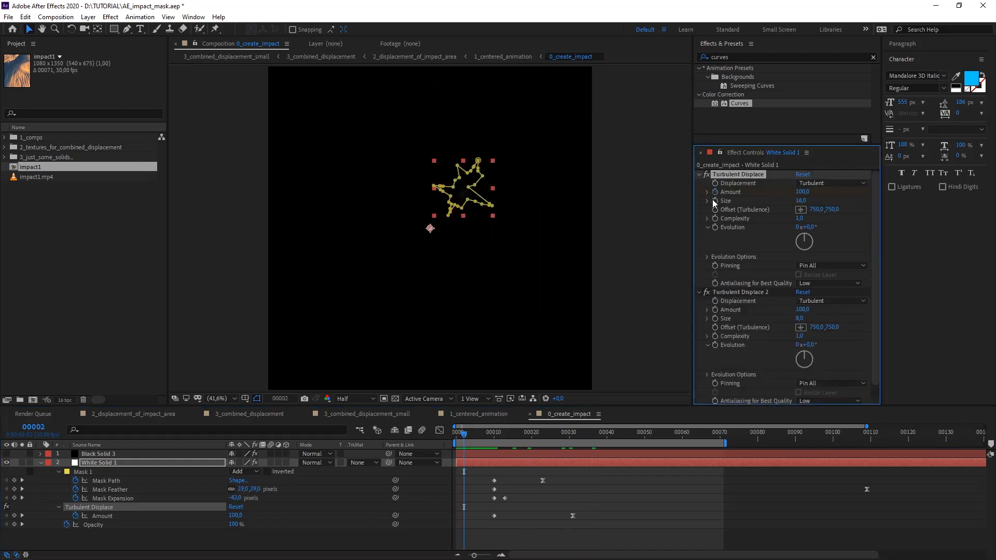
{"action": "left_click", "coordinate": [699, 175]}
{"action": "left_click", "coordinate": [698, 184]}
{"action": "key", "text": "space"}
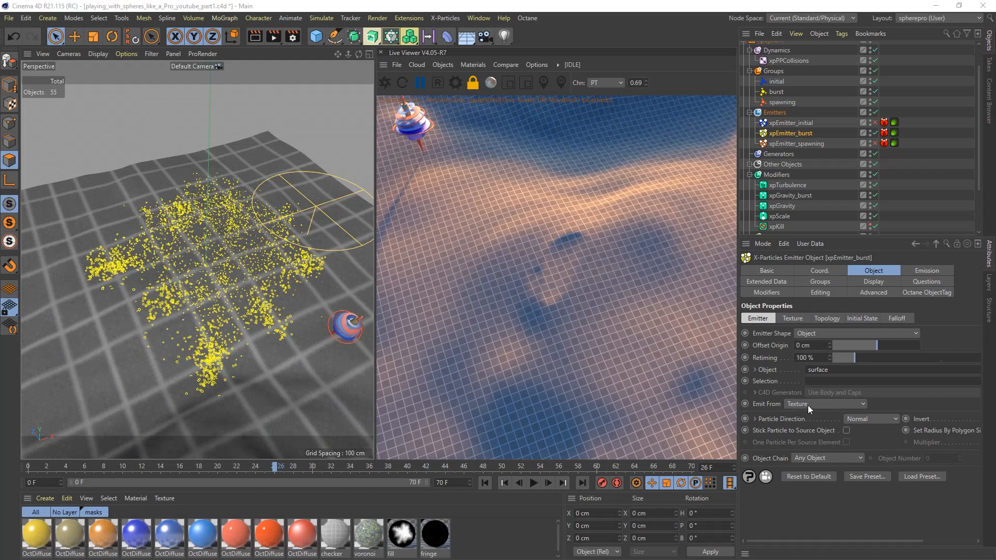
Step: In Cinema 4D, replay the burst simulation from the start and stop at frame 17
{"action": "left_click", "coordinate": [484, 482]}
{"action": "left_click", "coordinate": [533, 482]}
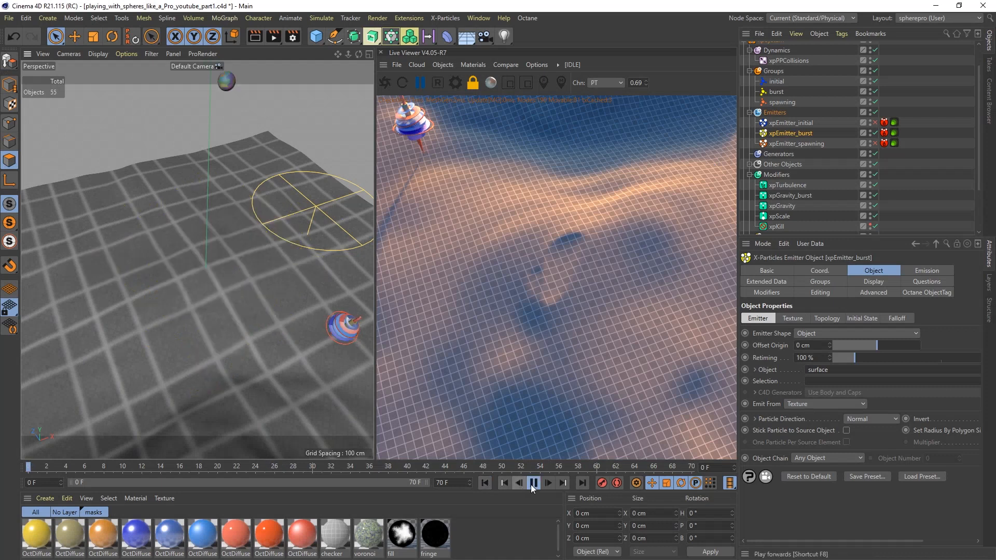
{"action": "left_click", "coordinate": [532, 482]}
{"action": "left_click_drag", "start_coordinate": [241, 295], "coordinate": [241, 297], "text": "alt"}
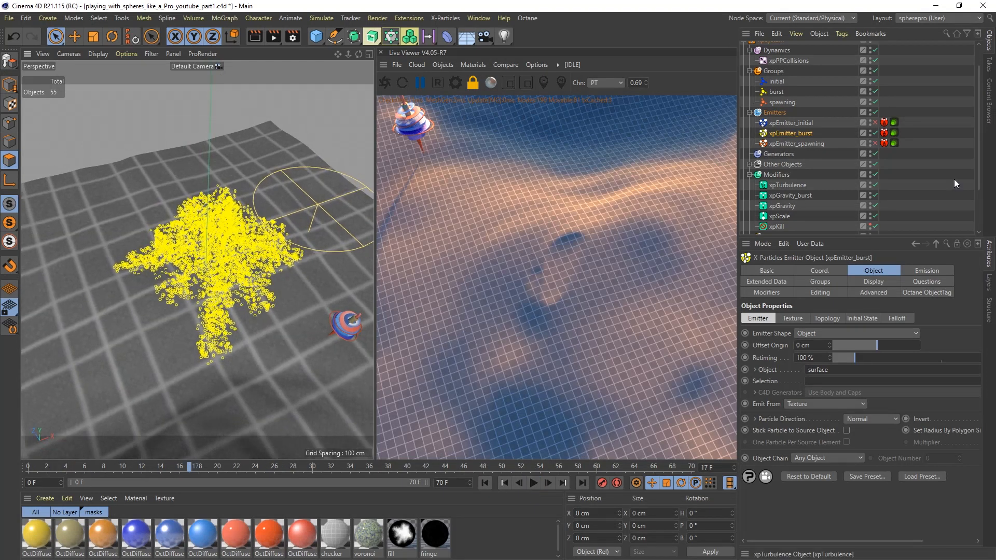
Step: Move the fill material tag to the end of the surface object's tags so the mask displays on the plane
{"action": "scroll", "coordinate": [956, 183], "scroll_direction": "down", "scroll_amount": 5}
{"action": "left_click", "coordinate": [774, 230]}
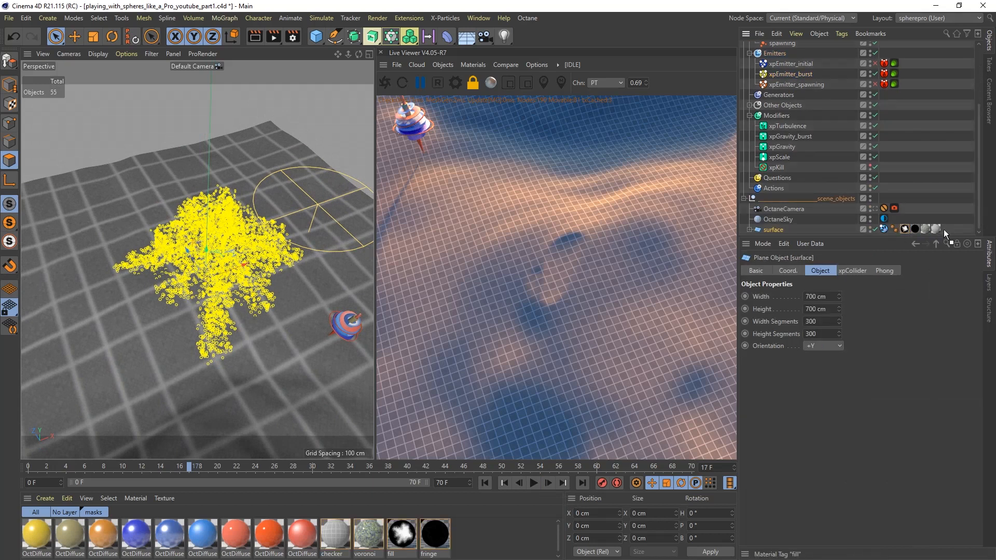
{"action": "left_click_drag", "start_coordinate": [944, 229], "coordinate": [945, 229]}
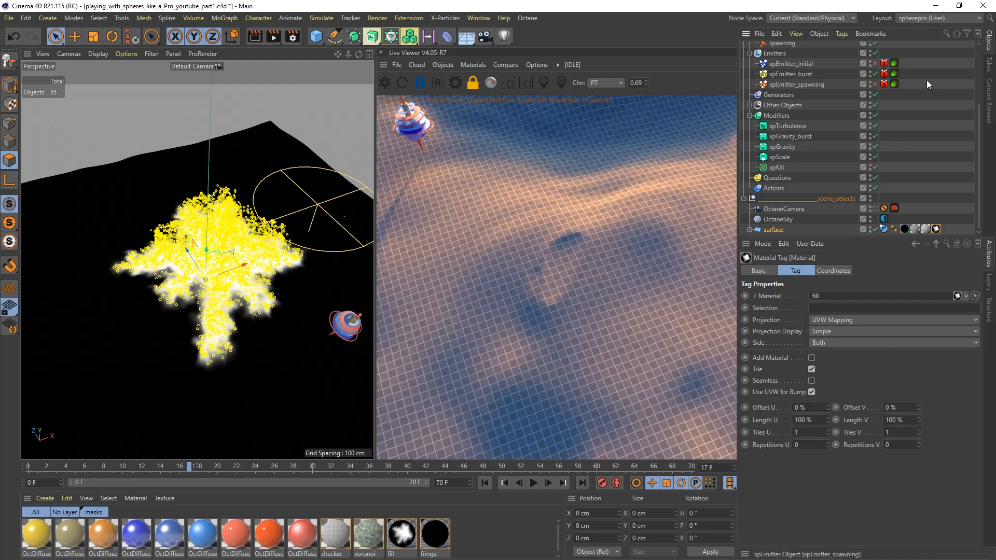
Step: Disable xpEmitter_burst, replay the fill mask animation on the surface to frame 22 and inspect it from several angles
{"action": "left_click", "coordinate": [875, 74]}
{"action": "left_click_drag", "start_coordinate": [192, 271], "coordinate": [191, 294], "text": "alt"}
{"action": "middle_click_drag", "start_coordinate": [191, 293], "coordinate": [198, 305], "text": "alt"}
{"action": "right_click_drag", "start_coordinate": [197, 304], "coordinate": [200, 304], "text": "alt"}
{"action": "left_click_drag", "start_coordinate": [200, 304], "coordinate": [204, 310], "text": "alt"}
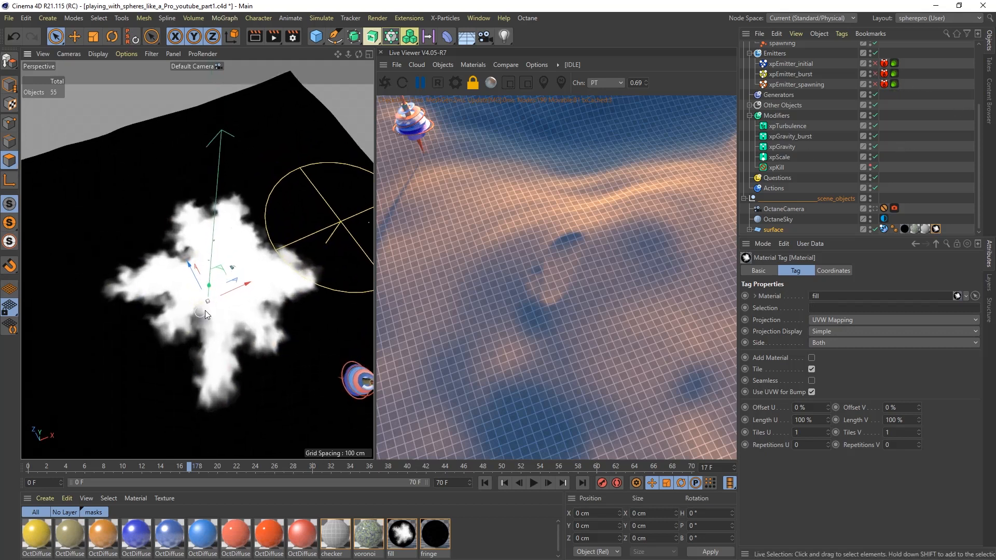
{"action": "left_click", "coordinate": [503, 483]}
{"action": "left_click", "coordinate": [534, 484]}
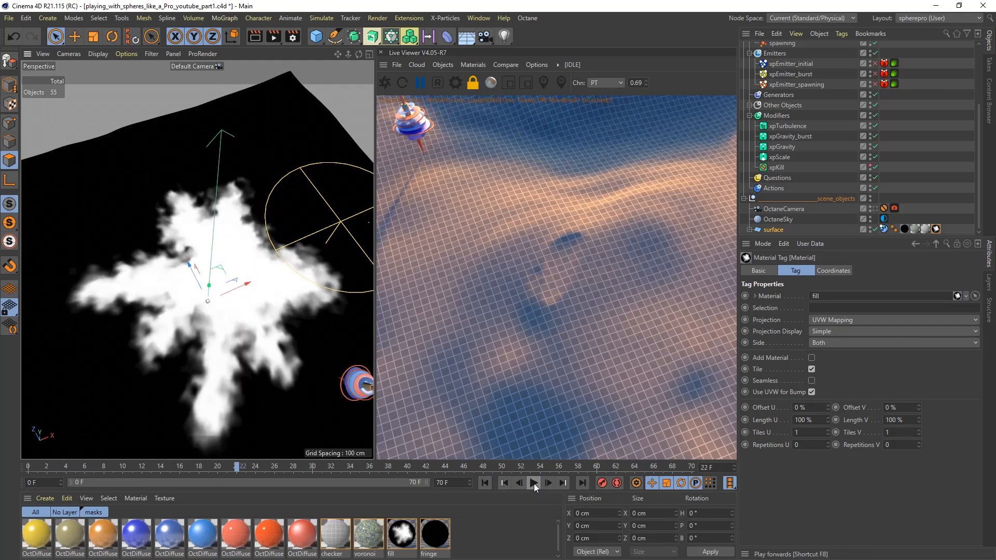
{"action": "left_click_drag", "start_coordinate": [282, 366], "coordinate": [235, 291], "text": "alt"}
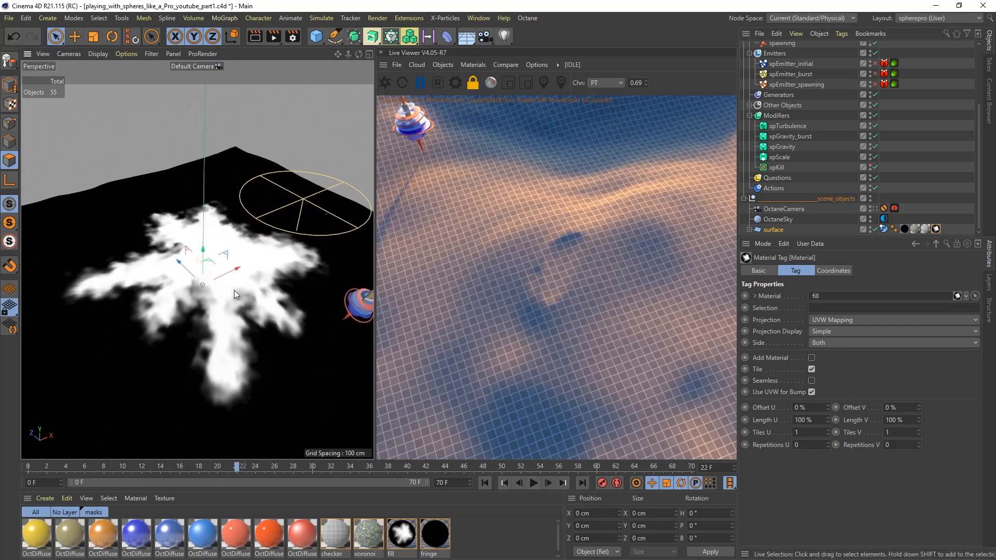
{"action": "middle_click_drag", "start_coordinate": [234, 291], "coordinate": [236, 303], "text": "alt"}
{"action": "mouse_move", "coordinate": [161, 270]}
{"action": "left_mouse_down", "text": "alt"}
{"action": "mouse_move", "coordinate": [178, 280]}
{"action": "mouse_move", "coordinate": [153, 278]}
{"action": "left_mouse_up", "text": "alt"}
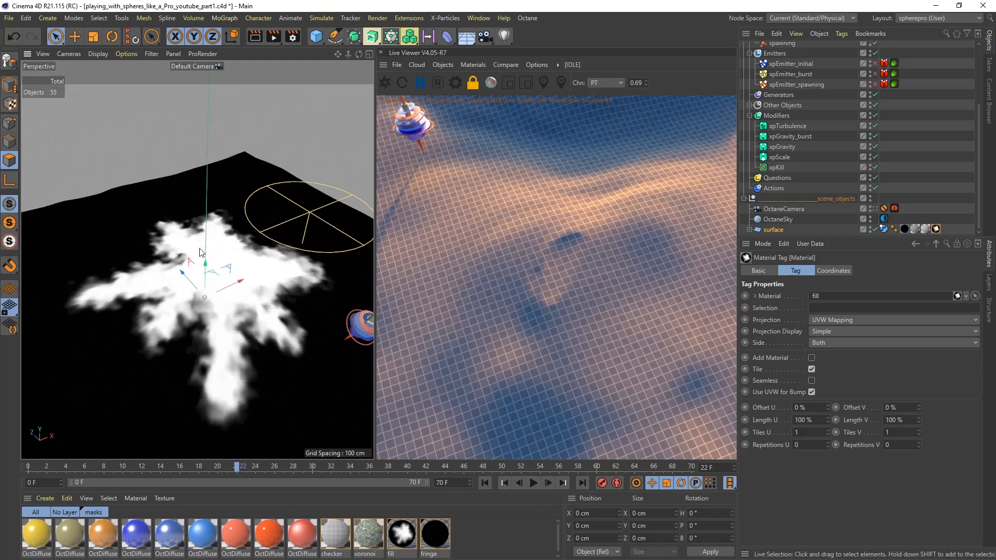
{"action": "left_click_drag", "start_coordinate": [201, 253], "coordinate": [202, 244], "text": "alt"}
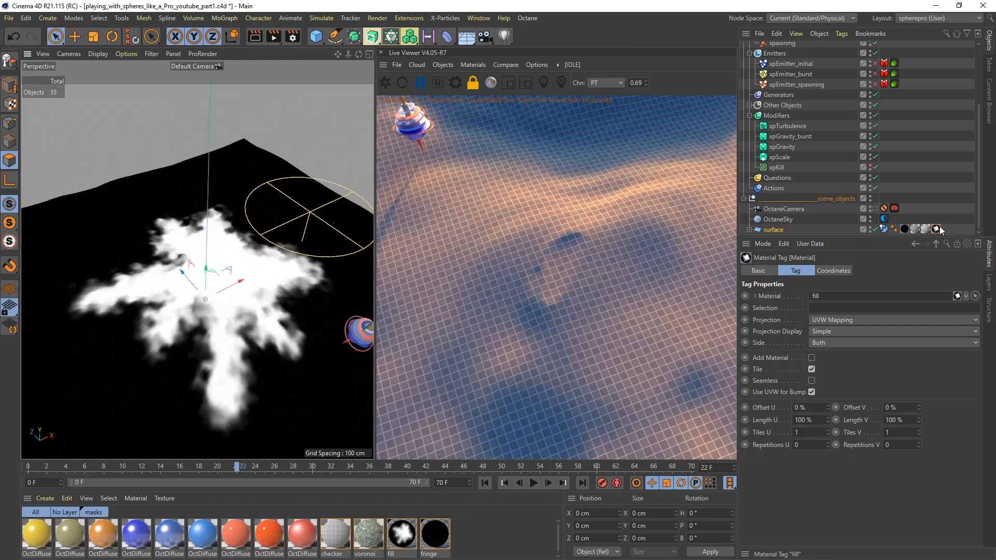
Step: Examine the fill material's Luminance texture mask1_00000.png and its animation settings, then close the material editor
{"action": "mouse_move", "coordinate": [980, 223]}
{"action": "left_mouse_down"}
{"action": "mouse_move", "coordinate": [980, 196]}
{"action": "mouse_move", "coordinate": [981, 222]}
{"action": "left_mouse_up"}
{"action": "double_click", "coordinate": [401, 535]}
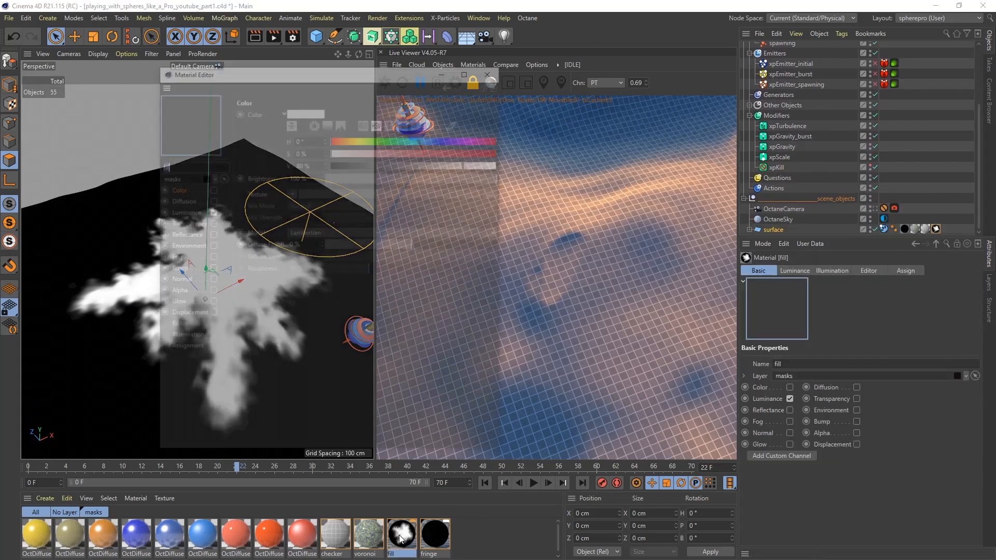
{"action": "left_click", "coordinate": [198, 212]}
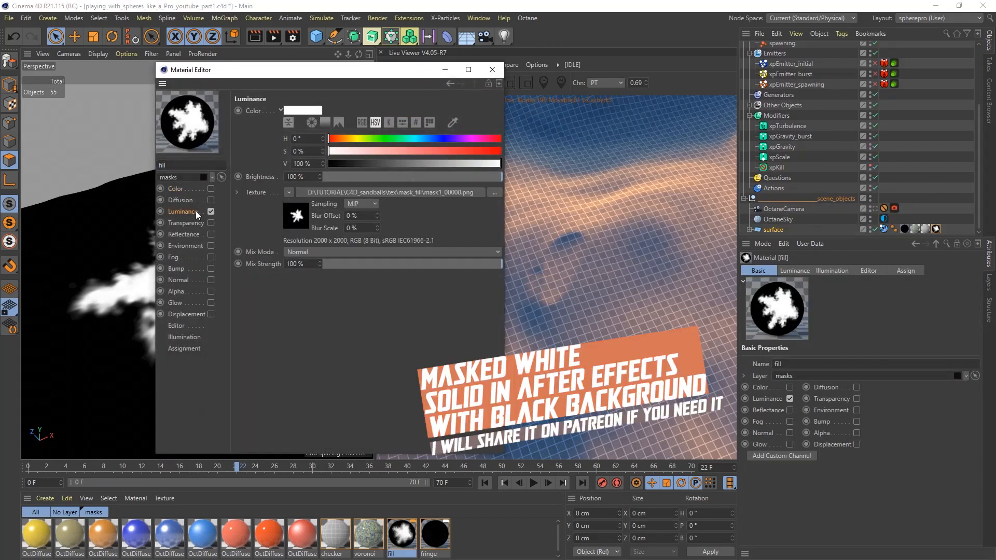
{"action": "left_click", "coordinate": [332, 193]}
{"action": "left_click", "coordinate": [315, 96]}
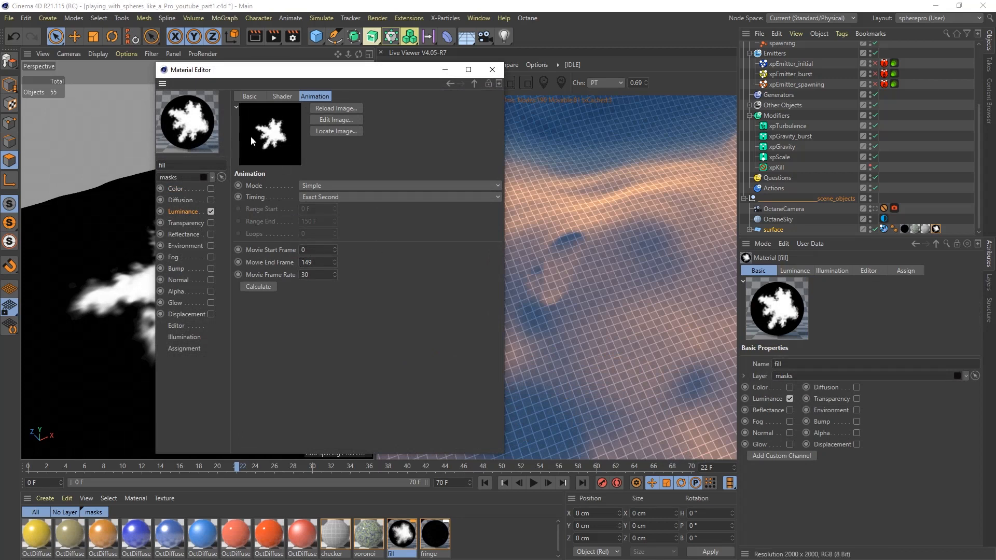
{"action": "left_click", "coordinate": [492, 70]}
Step: Re-enable xpEmitter_burst and replay the burst over the visible fill mask from the start, stopping at frame 15
{"action": "left_click_drag", "start_coordinate": [978, 202], "coordinate": [985, 162]}
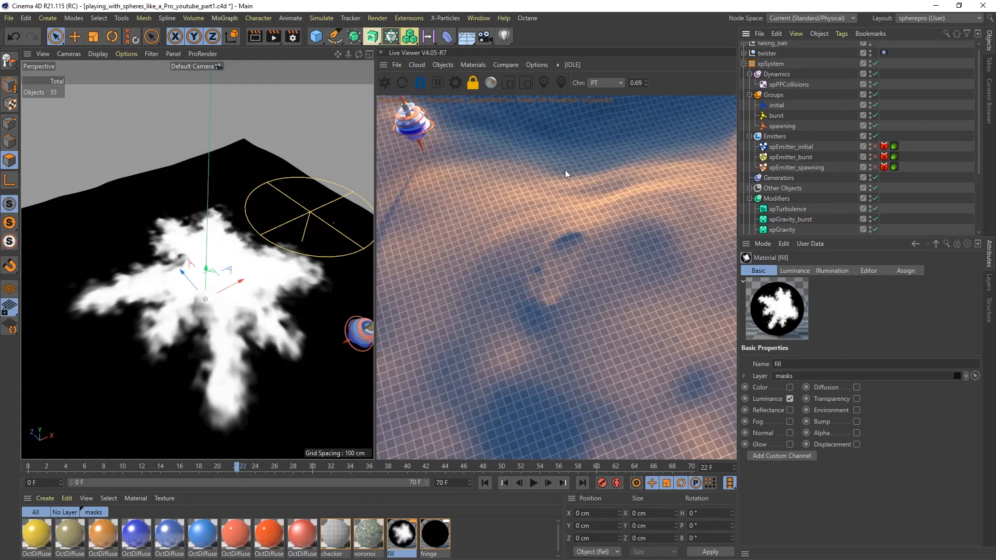
{"action": "left_click", "coordinate": [789, 157]}
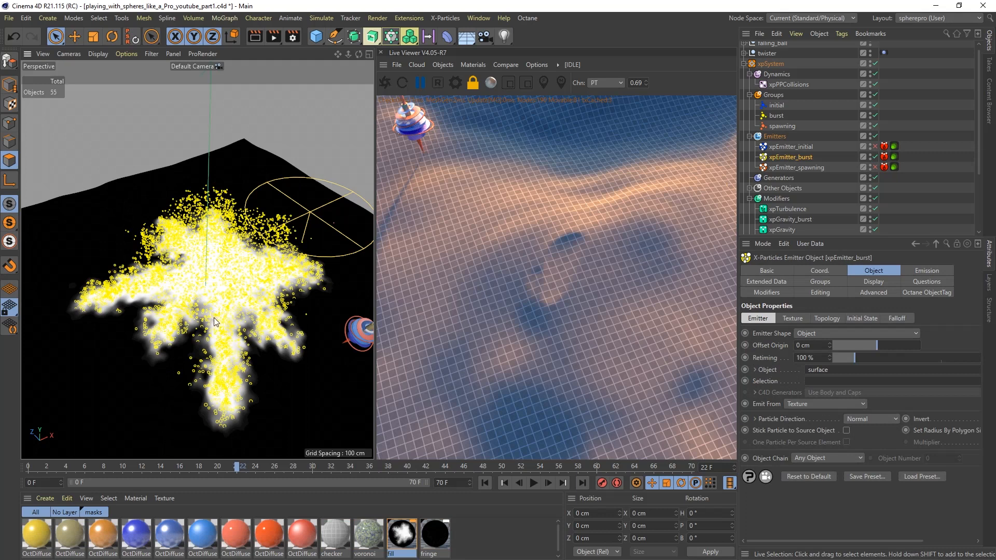
{"action": "left_click", "coordinate": [485, 483]}
{"action": "left_click", "coordinate": [533, 483]}
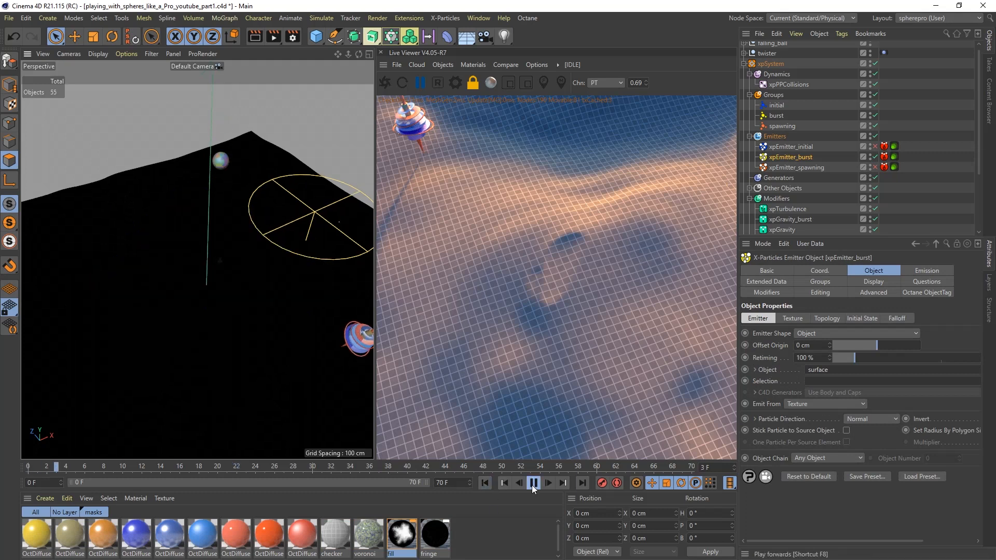
{"action": "left_click_drag", "start_coordinate": [254, 325], "coordinate": [270, 308], "text": "alt"}
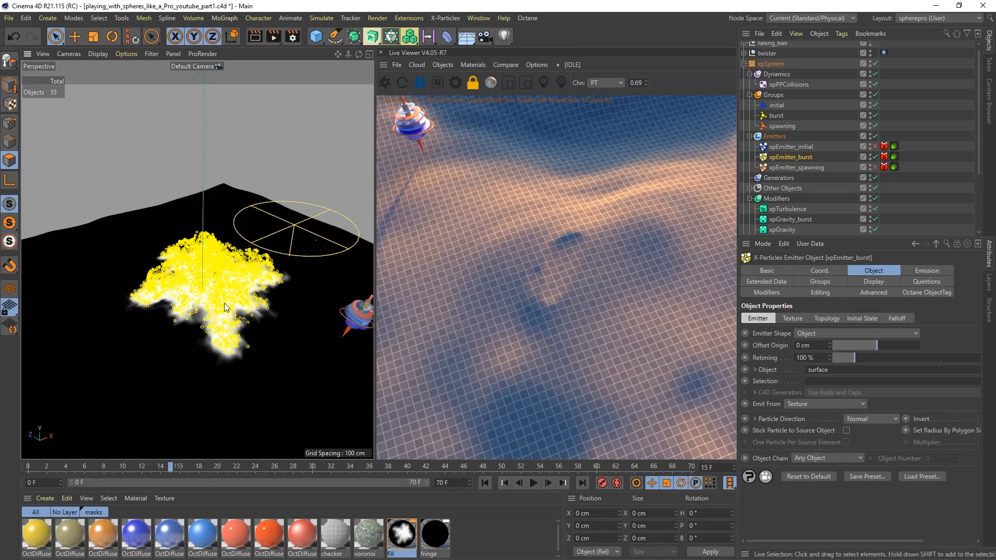
{"action": "mouse_move", "coordinate": [218, 274]}
{"action": "left_mouse_down", "text": "alt"}
{"action": "mouse_move", "coordinate": [219, 311]}
{"action": "mouse_move", "coordinate": [218, 290]}
{"action": "left_mouse_up", "text": "alt"}
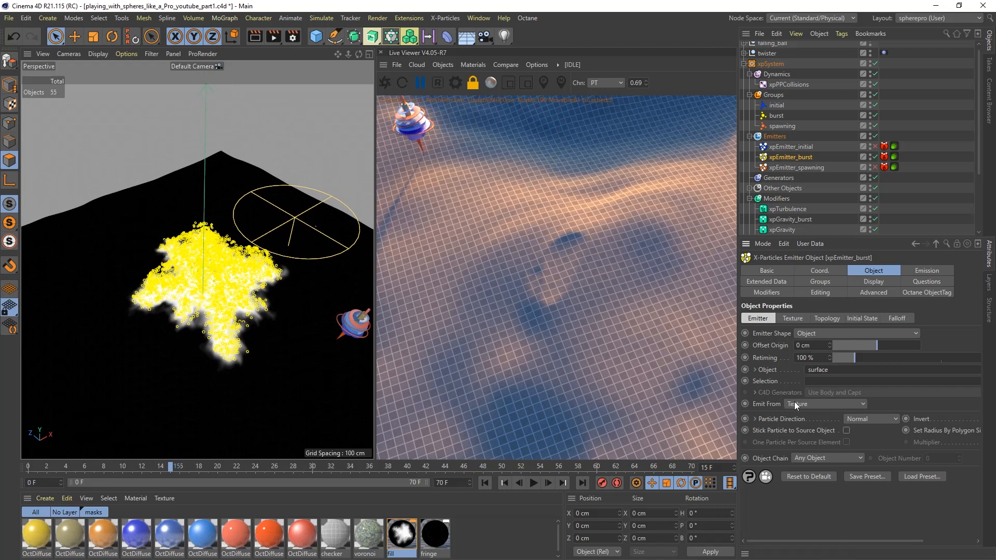
Step: Examine xpEmitter_burst's texture emission settings and compare its emit channel with the active Luminance channel of the fill material
{"action": "left_click", "coordinate": [792, 319]}
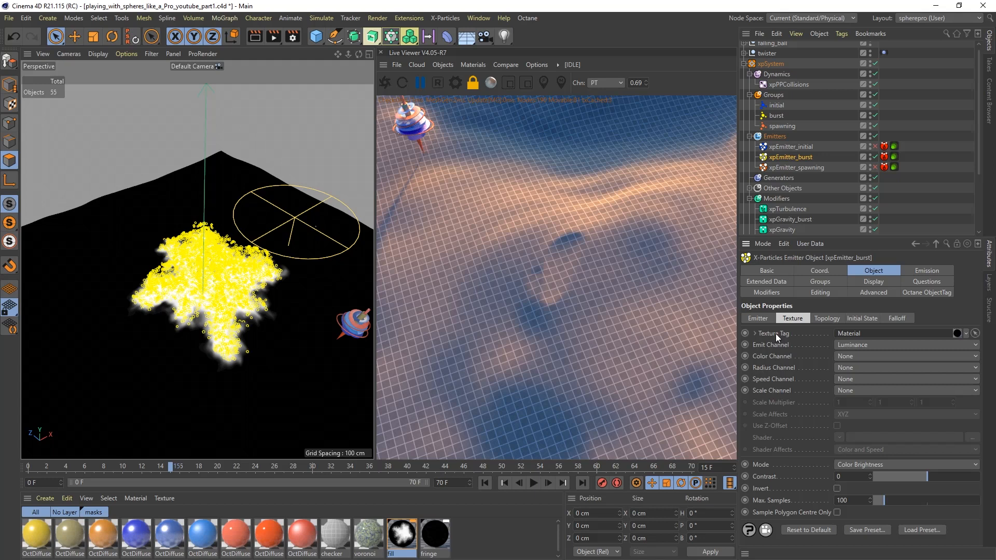
{"action": "scroll", "coordinate": [981, 166], "scroll_direction": "down", "scroll_amount": 3}
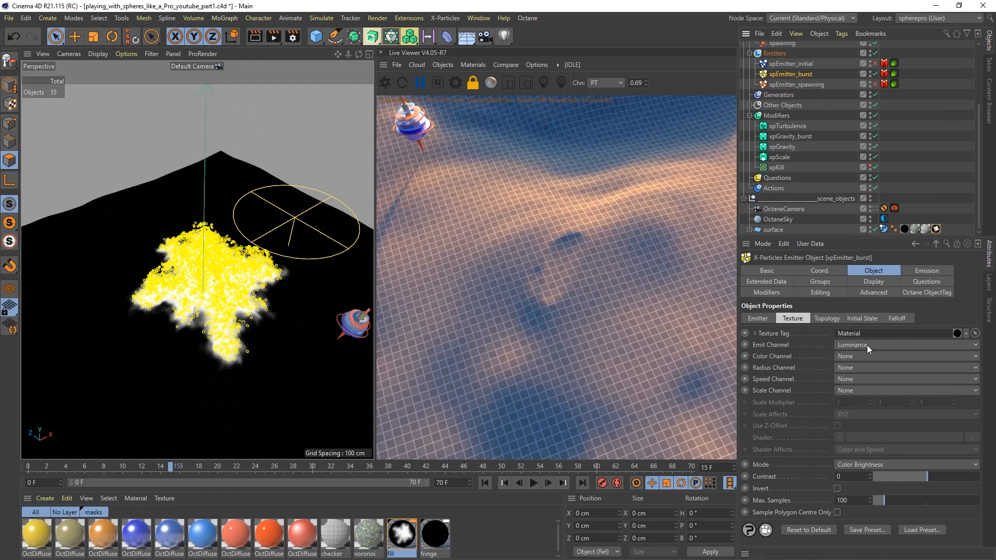
{"action": "left_click", "coordinate": [775, 345]}
{"action": "double_click", "coordinate": [407, 542]}
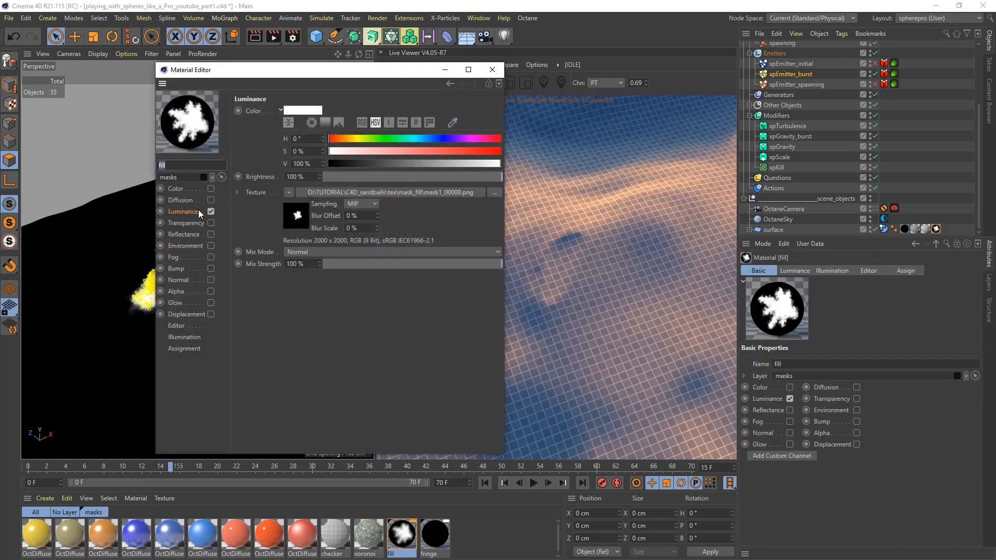
{"action": "left_click", "coordinate": [493, 69]}
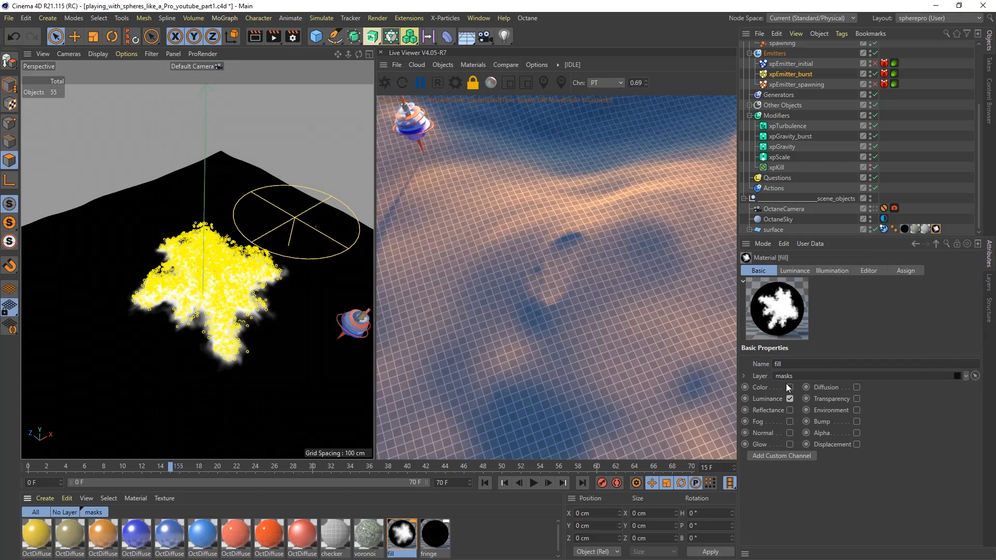
{"action": "left_click", "coordinate": [790, 399]}
{"action": "left_click_drag", "start_coordinate": [978, 212], "coordinate": [978, 179]}
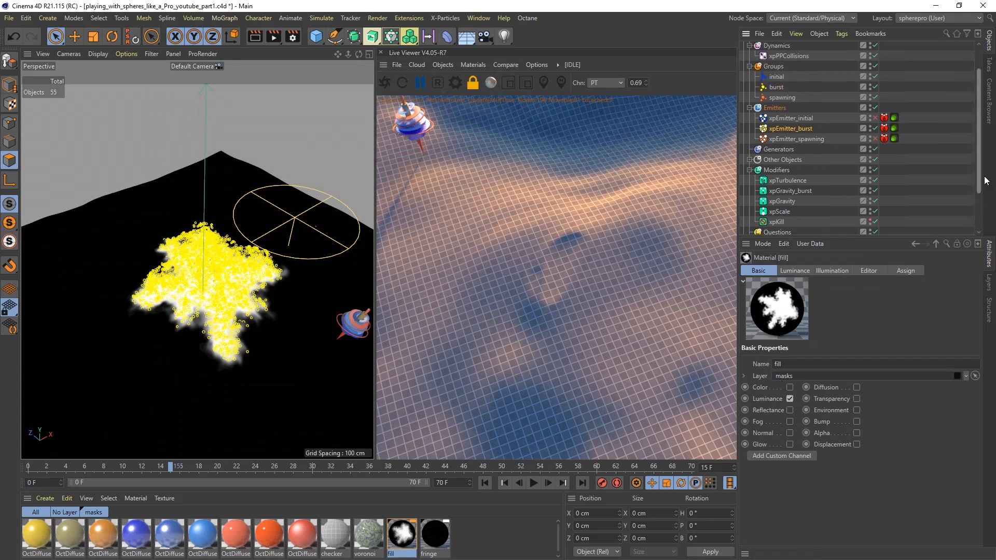
{"action": "left_click", "coordinate": [808, 129]}
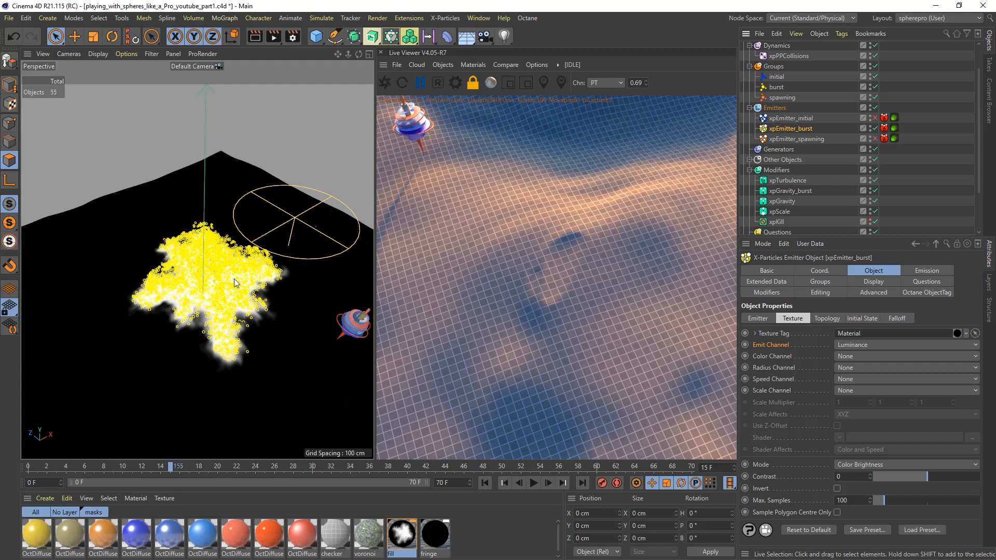
Step: Try a birthrate of 1000 in the emission settings of xpEmitter_burst and undo the change
{"action": "left_click", "coordinate": [921, 269]}
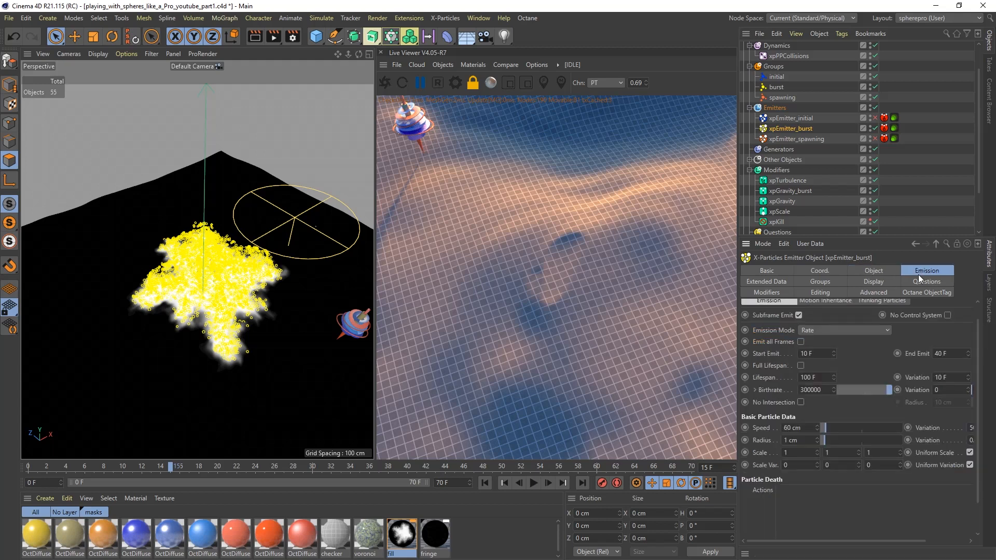
{"action": "double_click", "coordinate": [809, 391]}
{"action": "left_click_drag", "start_coordinate": [811, 390], "coordinate": [800, 390]}
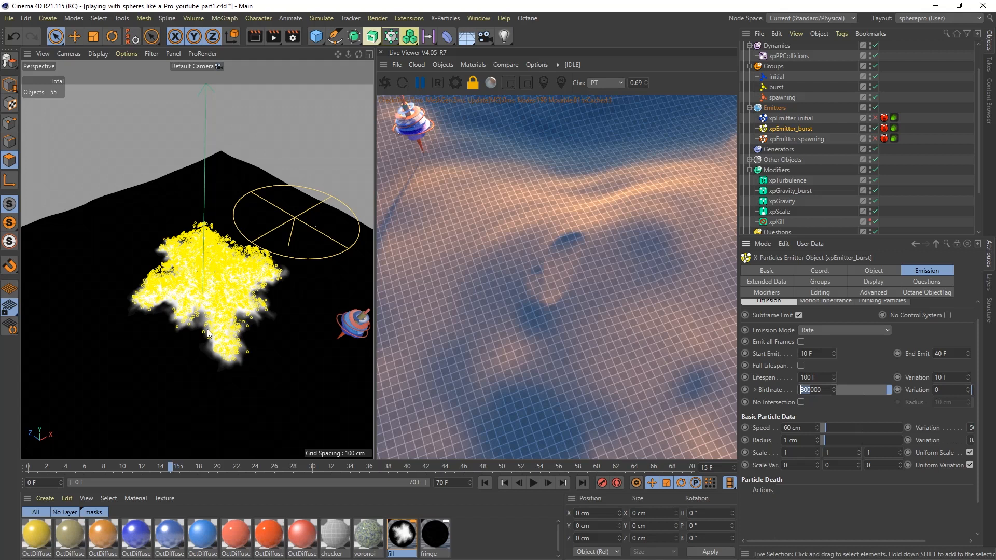
{"action": "type", "text": "1"}
{"action": "key", "text": "Return"}
{"action": "middle_click_drag", "start_coordinate": [233, 304], "coordinate": [201, 300]}
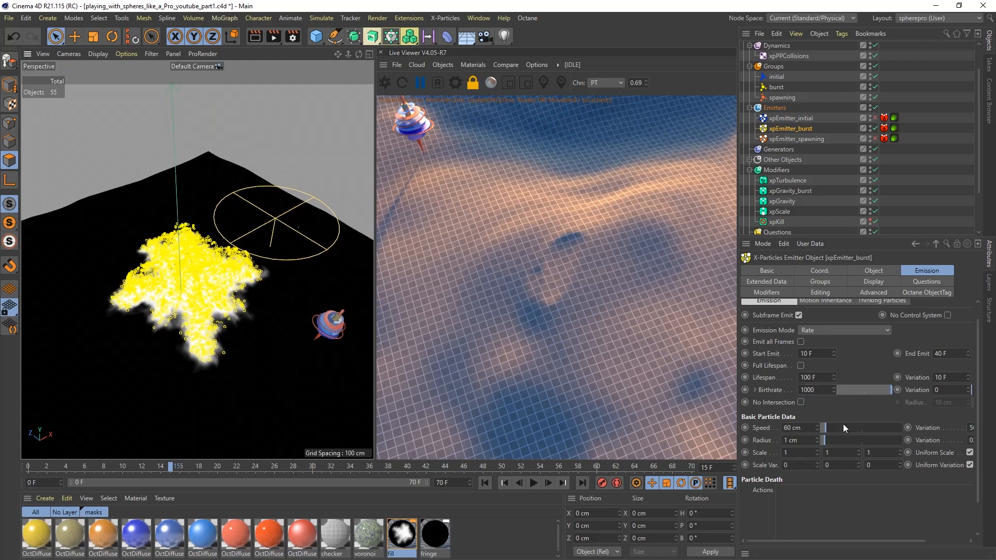
{"action": "left_click", "coordinate": [821, 390]}
{"action": "left_click", "coordinate": [19, 35]}
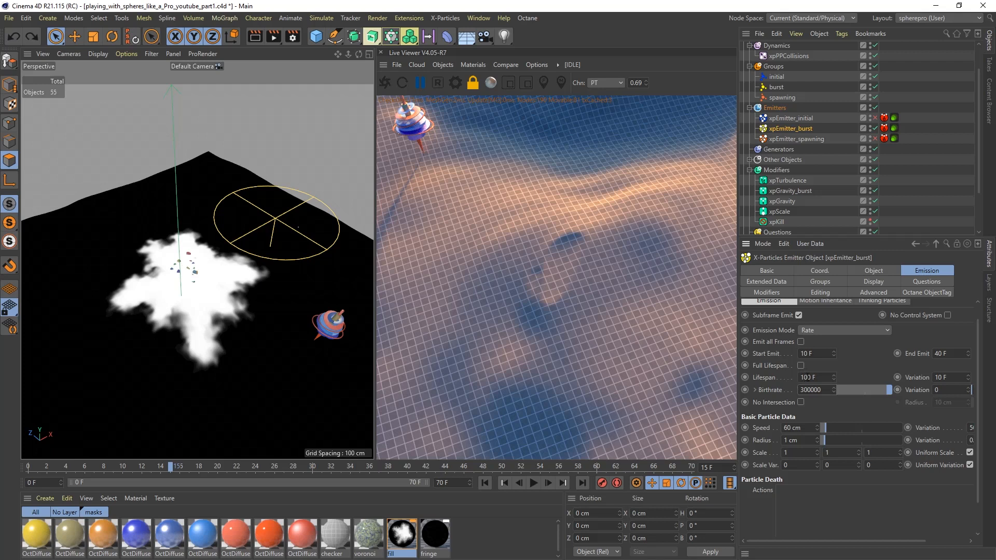
Step: Review the xpScale modifier's radius settings and replay the xpEmitter_burst emission over the mask, stopping at frame 16
{"action": "left_click", "coordinate": [783, 212]}
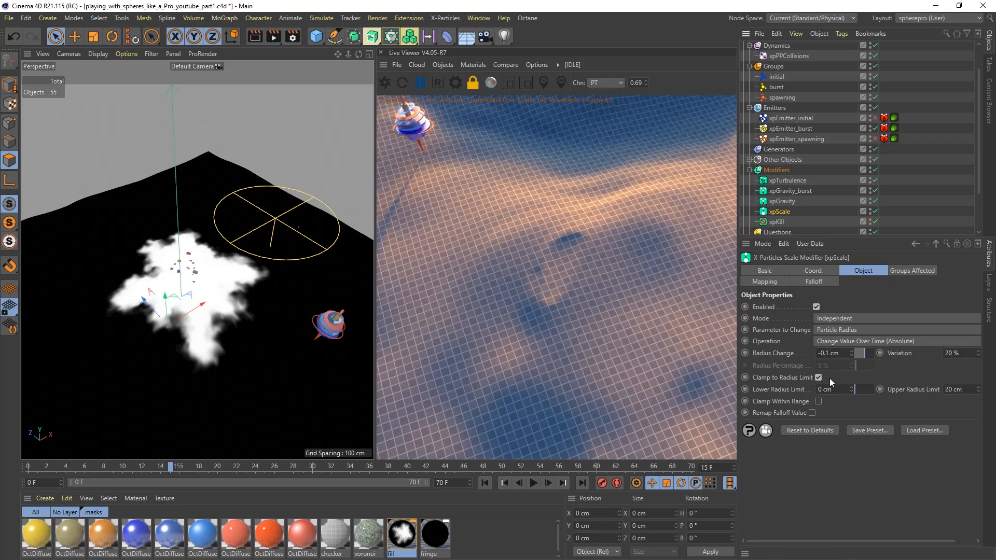
{"action": "left_click", "coordinate": [790, 129]}
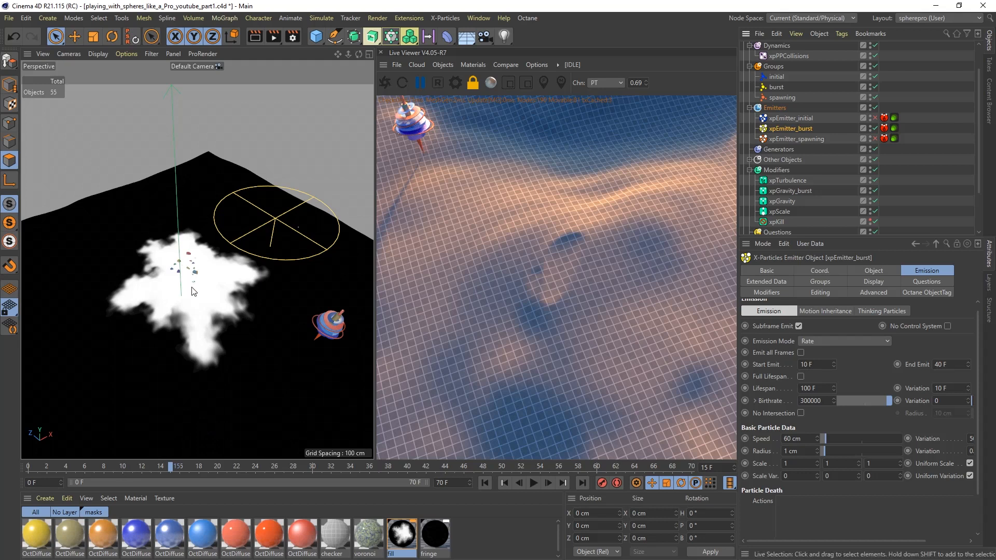
{"action": "left_click", "coordinate": [485, 483]}
{"action": "left_click", "coordinate": [533, 483]}
{"action": "left_click", "coordinate": [534, 488]}
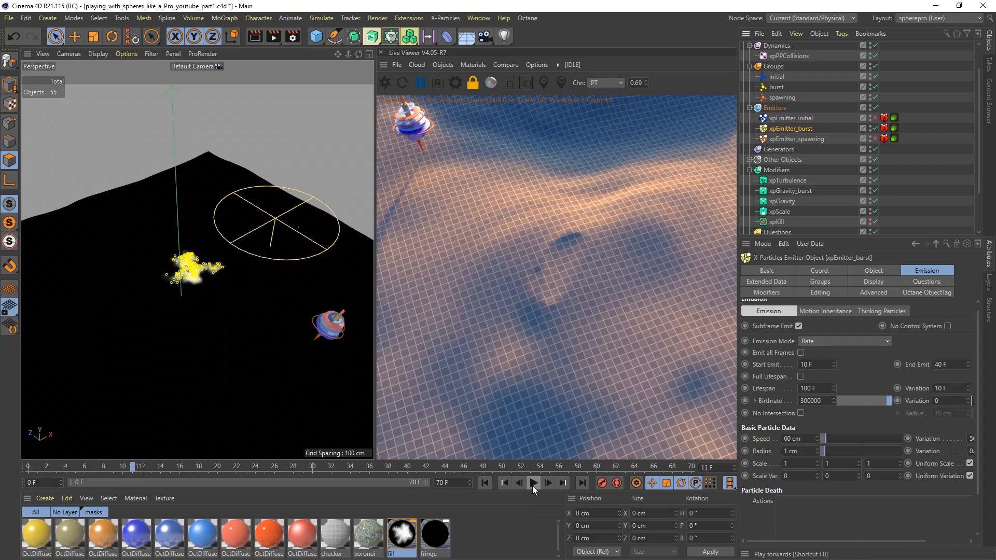
{"action": "left_click", "coordinate": [121, 468]}
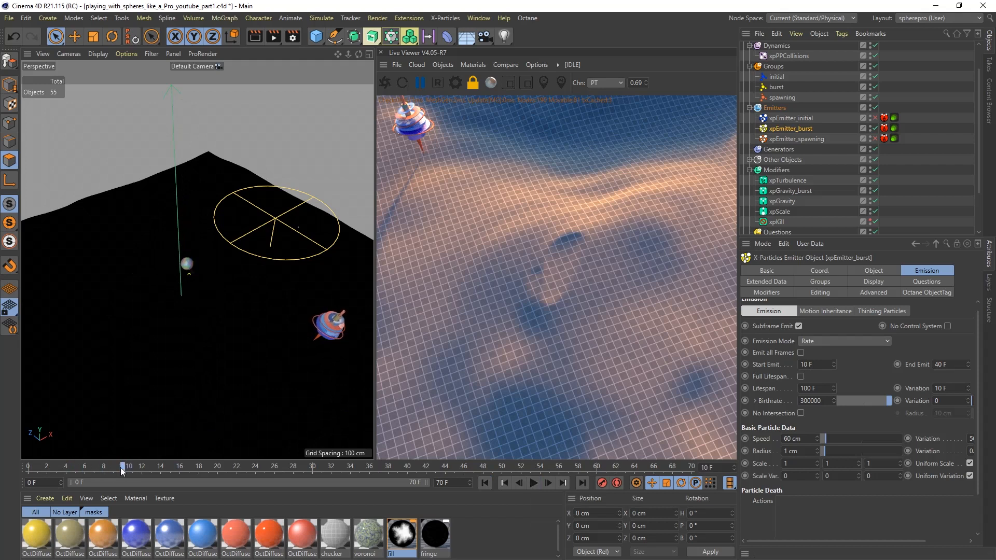
{"action": "key", "text": "g"}
{"action": "left_click", "coordinate": [533, 483]}
{"action": "left_click", "coordinate": [534, 483]}
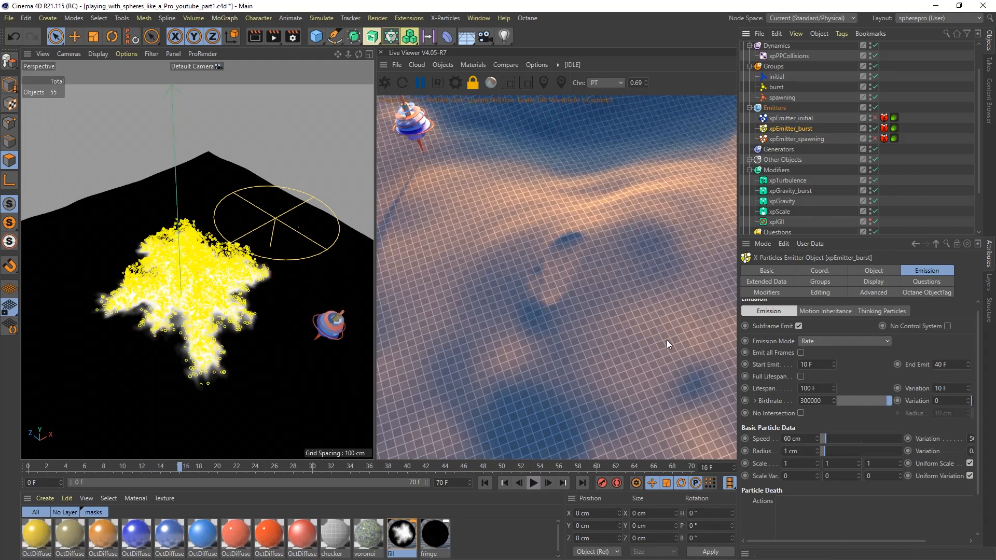
Step: Examine which particle group xpEmitter_burst uses and review the burst group's display and emission settings
{"action": "left_click", "coordinate": [914, 283]}
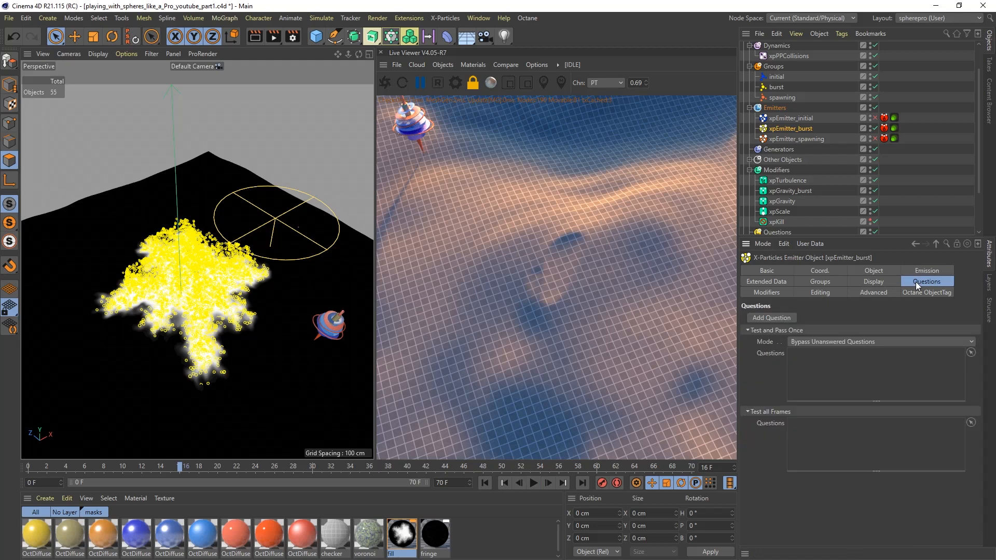
{"action": "left_click", "coordinate": [868, 282]}
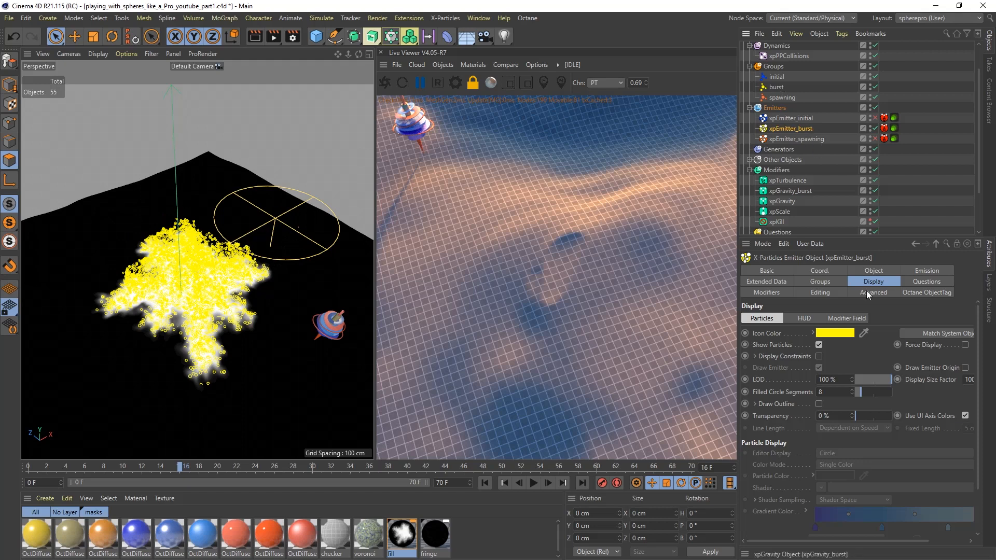
{"action": "left_click", "coordinate": [825, 281]}
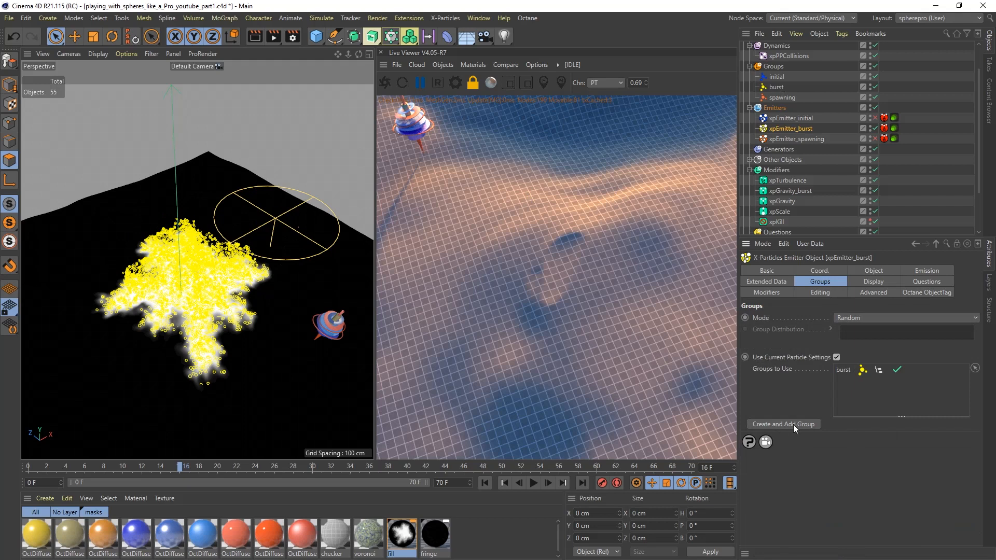
{"action": "left_click", "coordinate": [776, 87]}
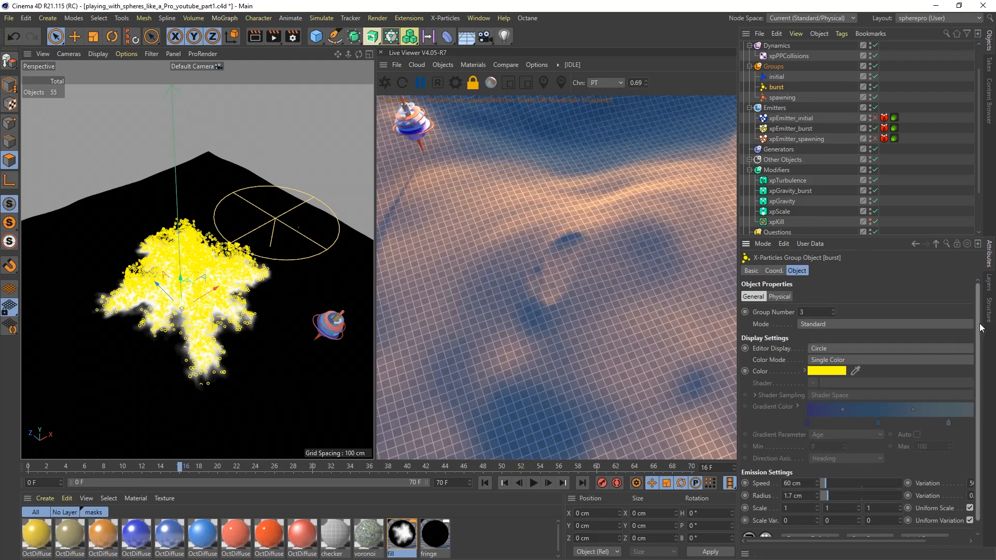
{"action": "left_click", "coordinate": [778, 87]}
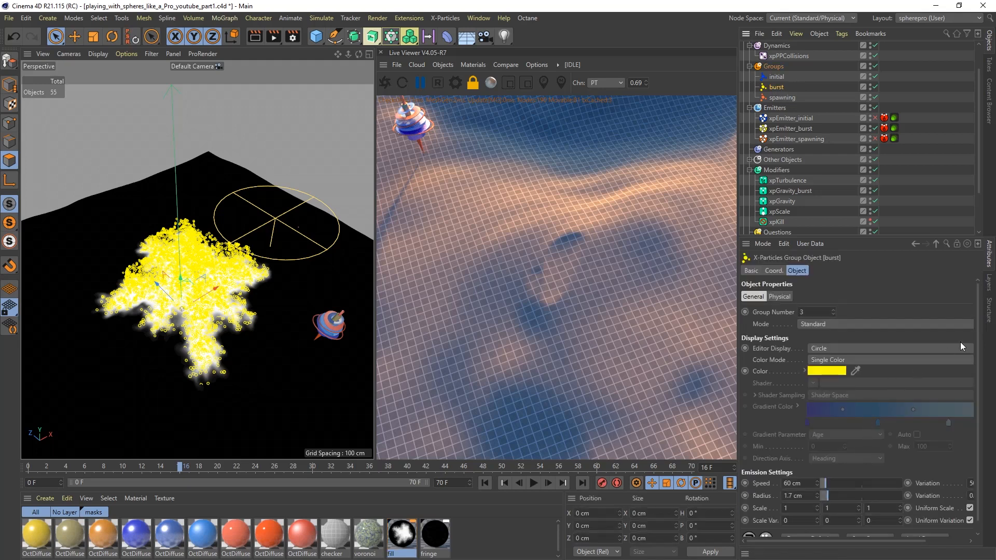
{"action": "scroll", "coordinate": [972, 337], "scroll_direction": "down", "scroll_amount": 1}
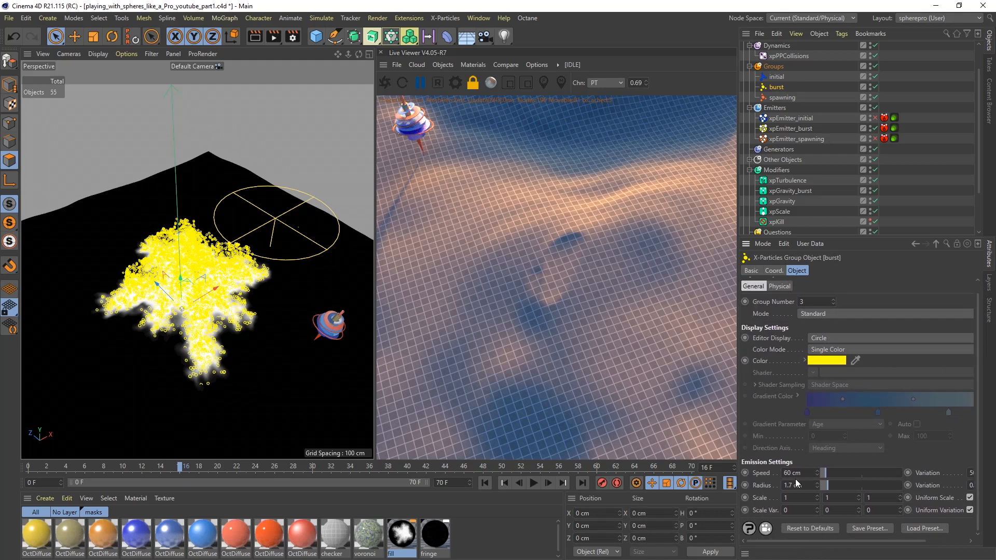
Step: Compare the speed and radius values in xpEmitter_burst's emission settings with those of the burst group
{"action": "left_click", "coordinate": [786, 130]}
{"action": "left_click", "coordinate": [875, 271]}
{"action": "left_click", "coordinate": [912, 270]}
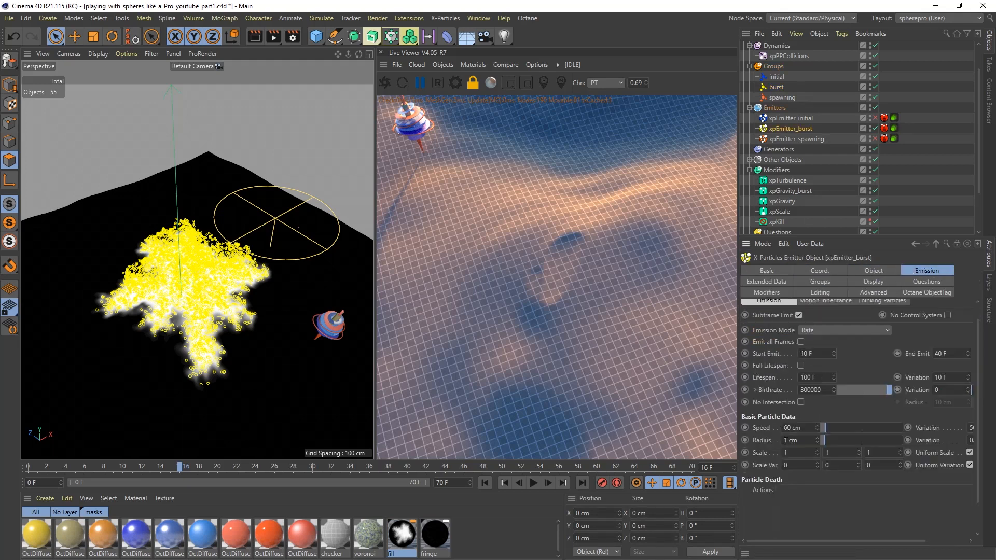
{"action": "left_click", "coordinate": [788, 87]}
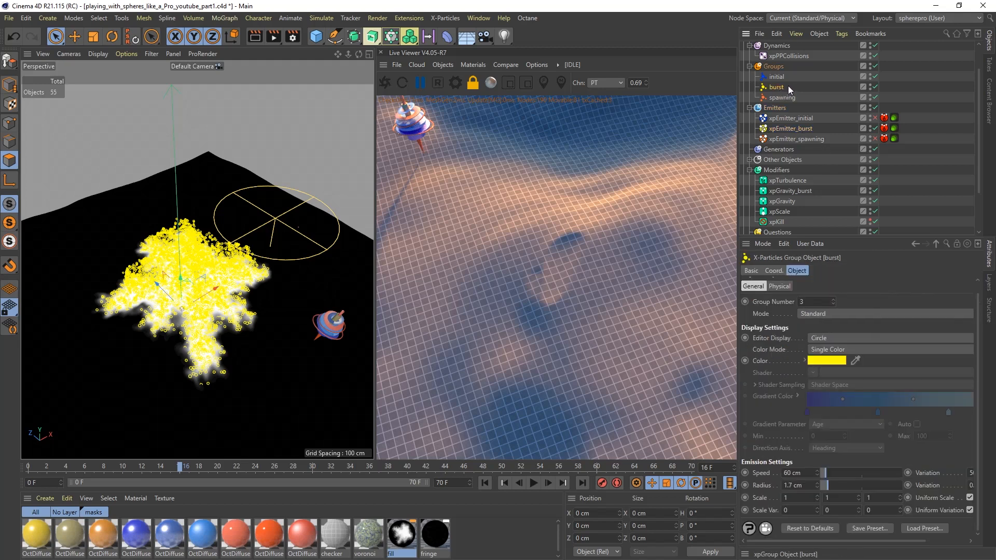
{"action": "left_click_drag", "start_coordinate": [836, 540], "coordinate": [847, 540]}
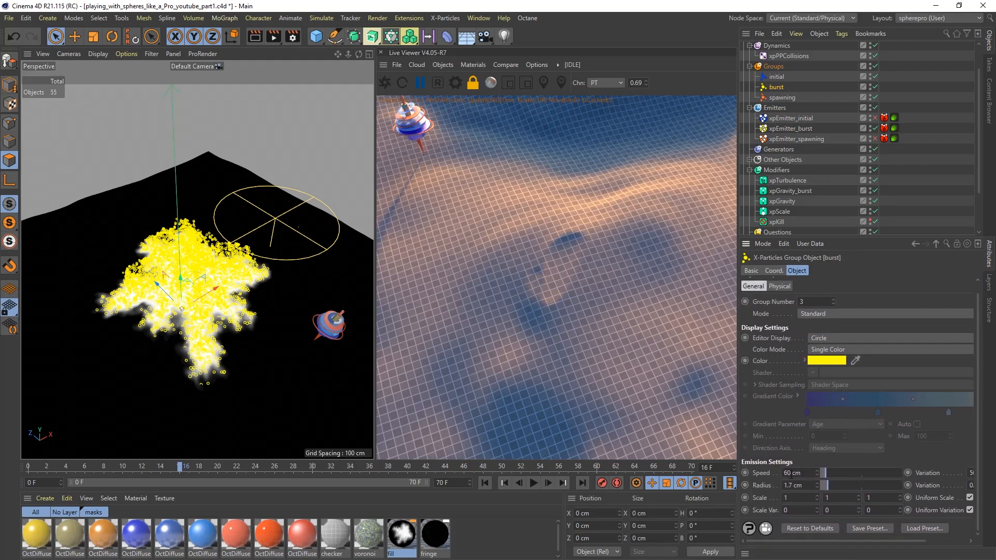
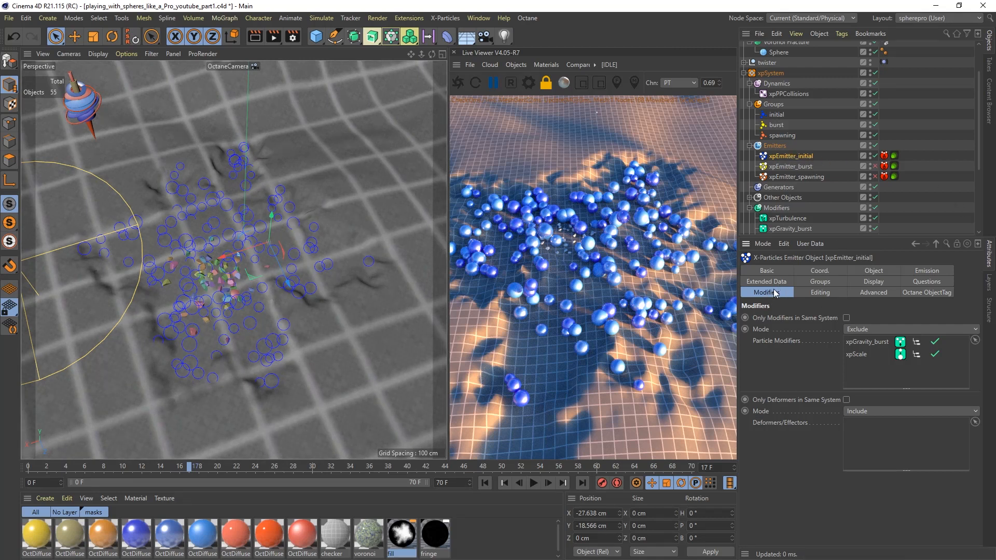
Step: Compare the excluded particle modifiers of xpEmitter_initial and xpEmitter_burst, and check the xpGravity_burst strength
{"action": "left_click_drag", "start_coordinate": [975, 155], "coordinate": [975, 197]}
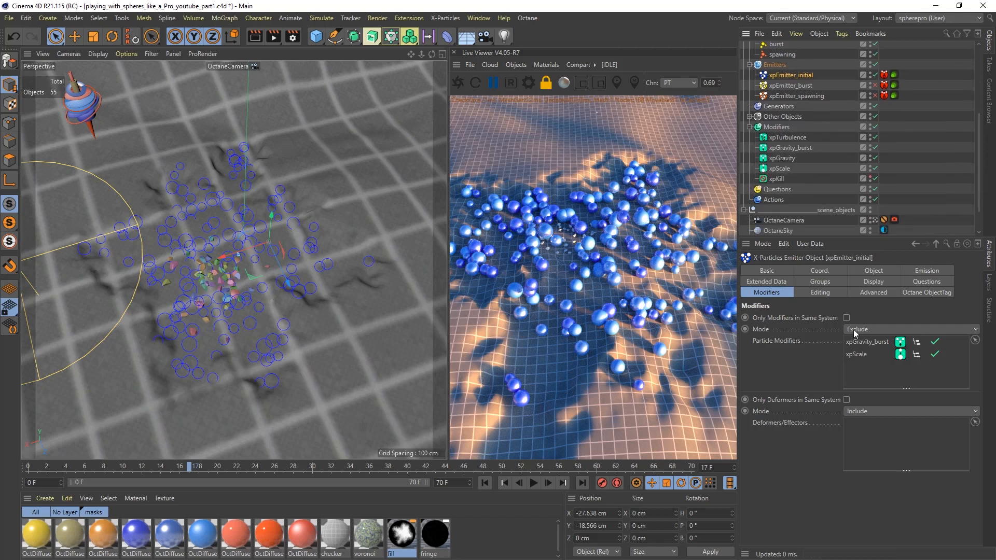
{"action": "left_click", "coordinate": [802, 149]}
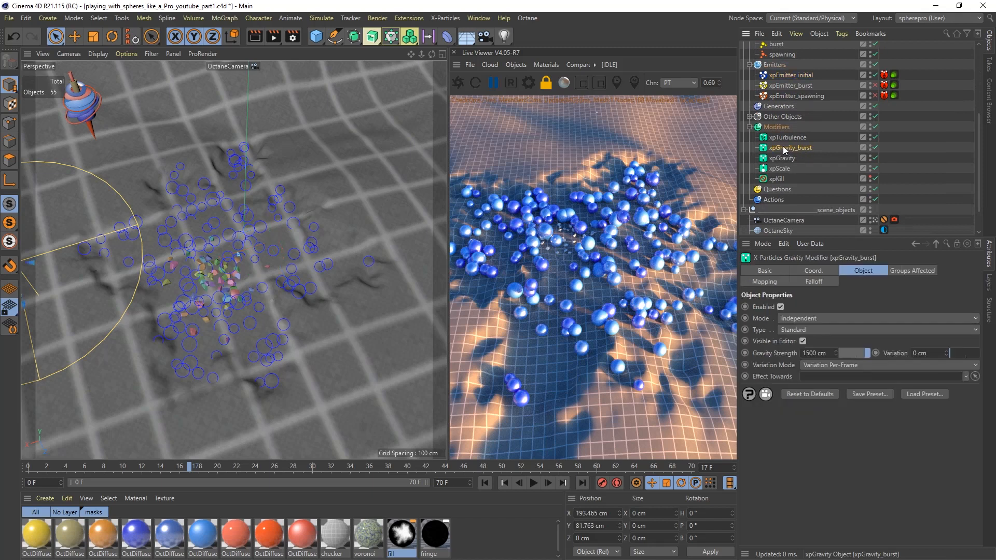
{"action": "left_click", "coordinate": [797, 88]}
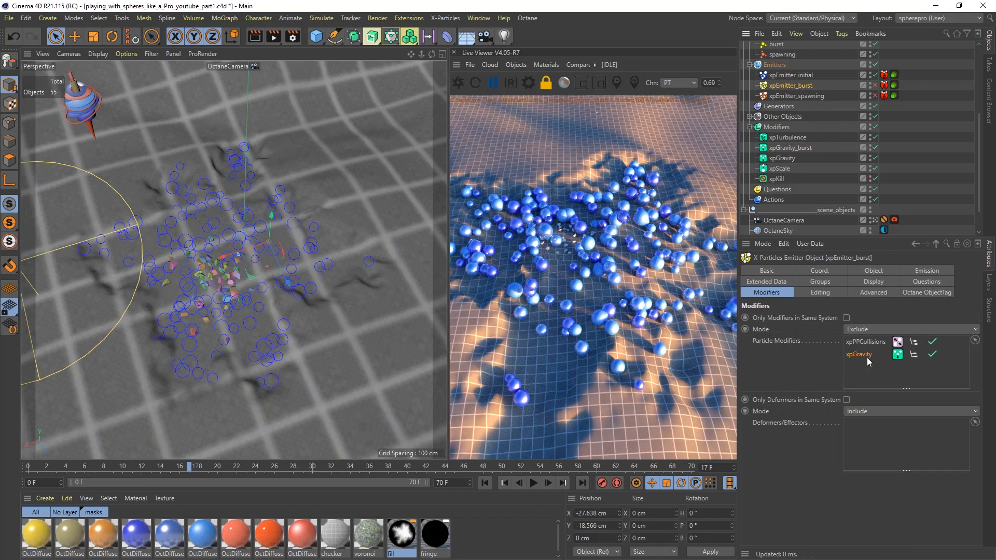
{"action": "left_click", "coordinate": [791, 75]}
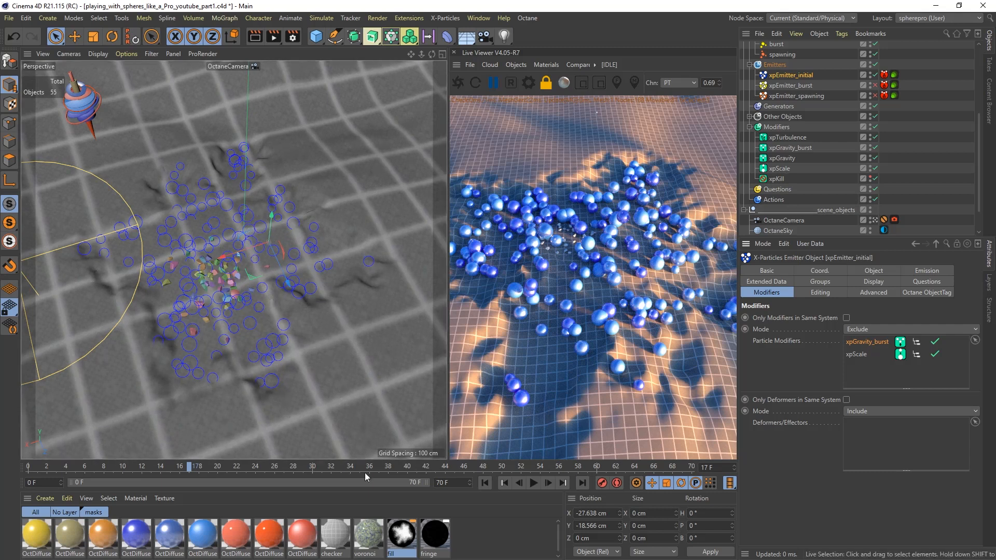
Step: Replay the xpEmitter_initial simulation from the start to frame 29 and examine the xpGravity modifier's settings
{"action": "left_click", "coordinate": [485, 483]}
{"action": "left_click", "coordinate": [532, 483]}
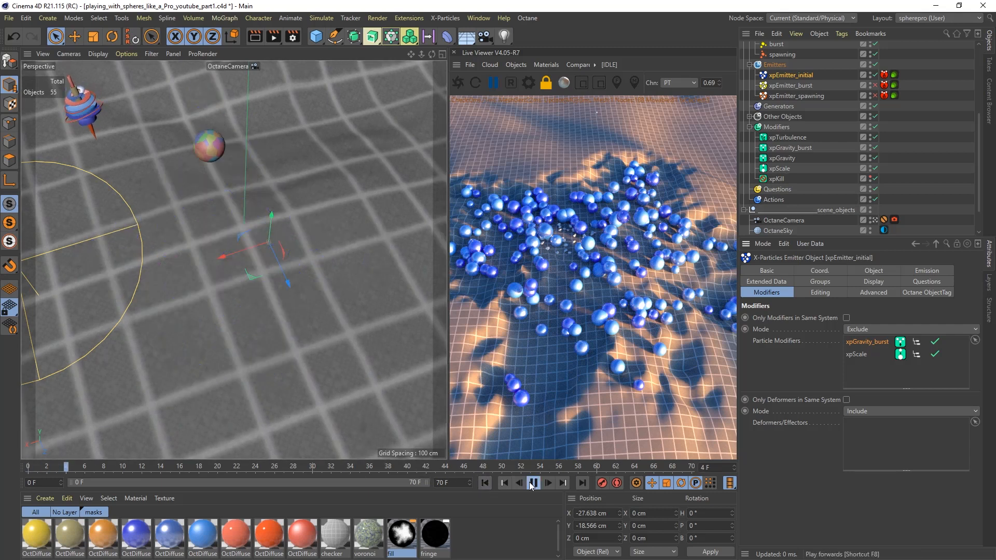
{"action": "left_click", "coordinate": [533, 483]}
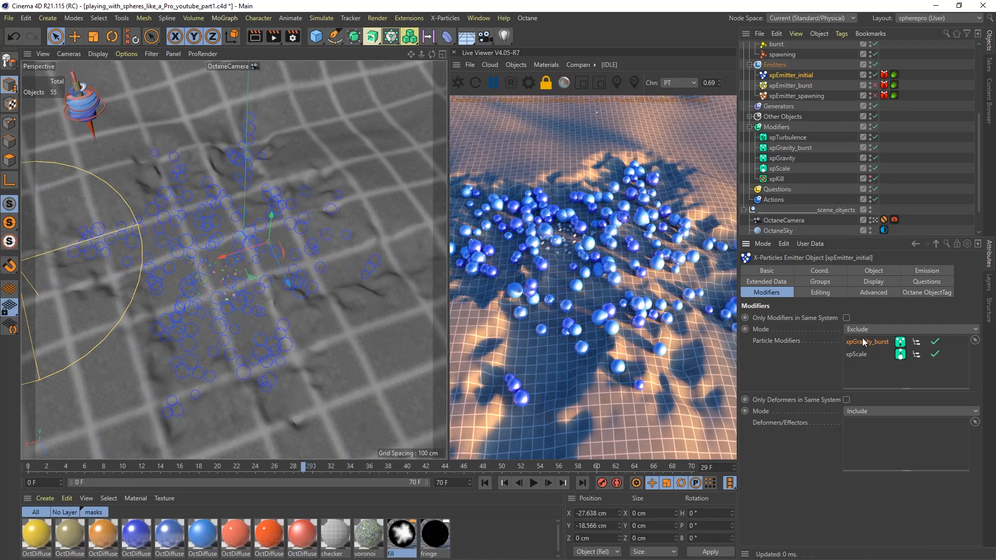
{"action": "left_click", "coordinate": [783, 158]}
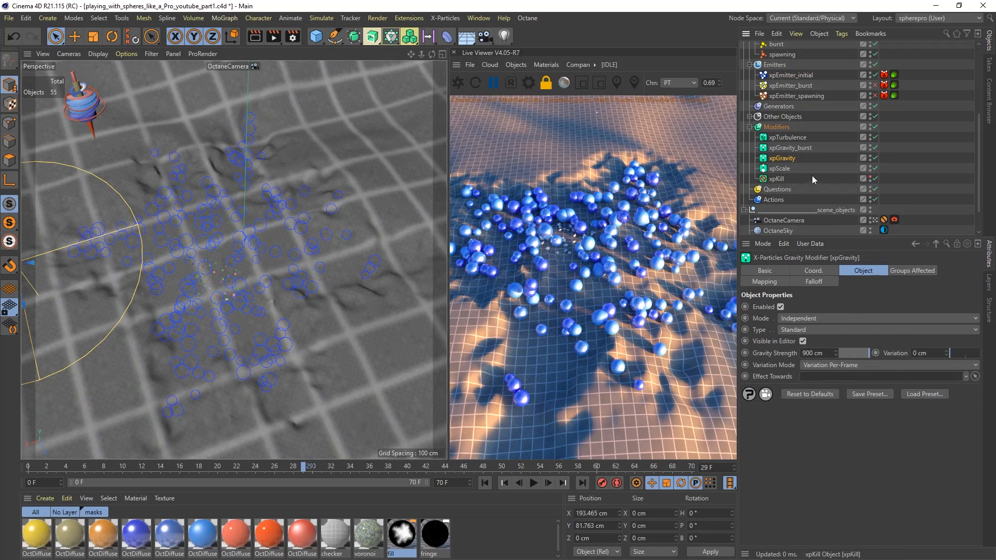
Step: Leave the OctaneCamera view and display the xpKill modifier's bounding box around the surface, viewing it from the side
{"action": "left_click", "coordinate": [777, 179]}
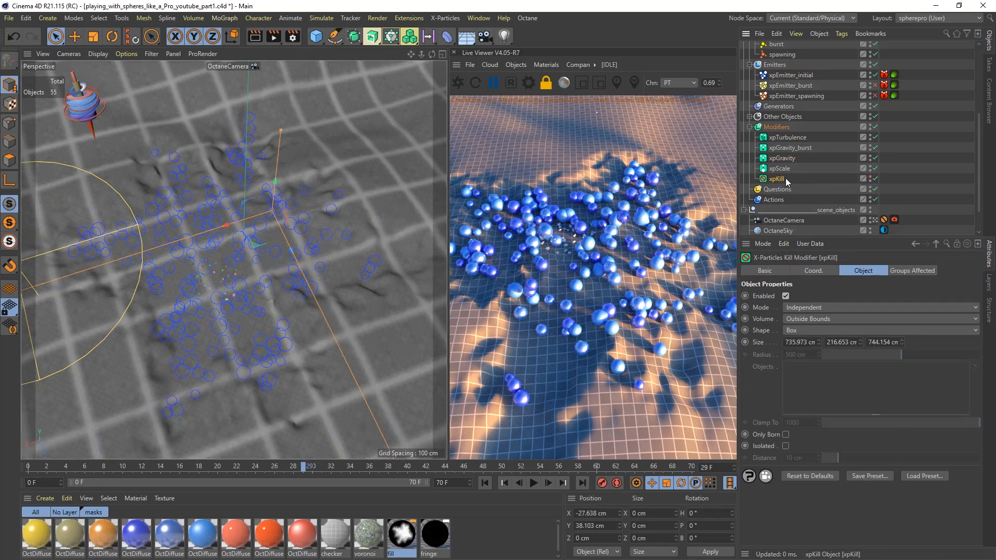
{"action": "left_click", "coordinate": [875, 221]}
{"action": "scroll", "coordinate": [270, 202], "scroll_direction": "down", "scroll_amount": 10}
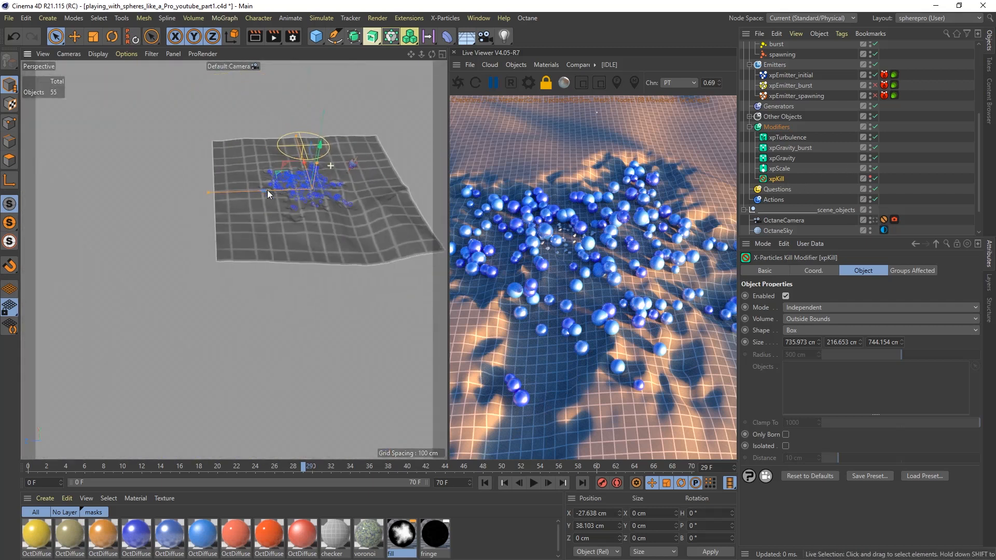
{"action": "left_click_drag", "start_coordinate": [288, 182], "coordinate": [303, 254], "text": "alt"}
{"action": "left_click", "coordinate": [870, 177]}
{"action": "mouse_move", "coordinate": [301, 182]}
{"action": "left_mouse_down", "text": "alt"}
{"action": "mouse_move", "coordinate": [301, 231]}
{"action": "mouse_move", "coordinate": [328, 176]}
{"action": "mouse_move", "coordinate": [319, 160]}
{"action": "mouse_move", "coordinate": [316, 180]}
{"action": "left_mouse_up", "text": "alt"}
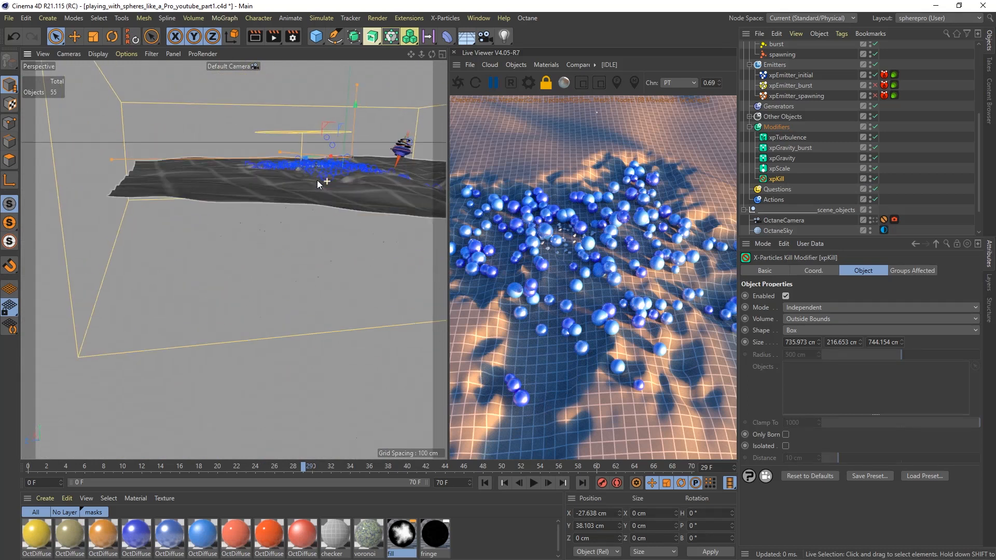
Step: Hide the xpKill bounding box, select xpEmitter_initial and return to the OctaneCamera view
{"action": "left_click", "coordinate": [870, 178]}
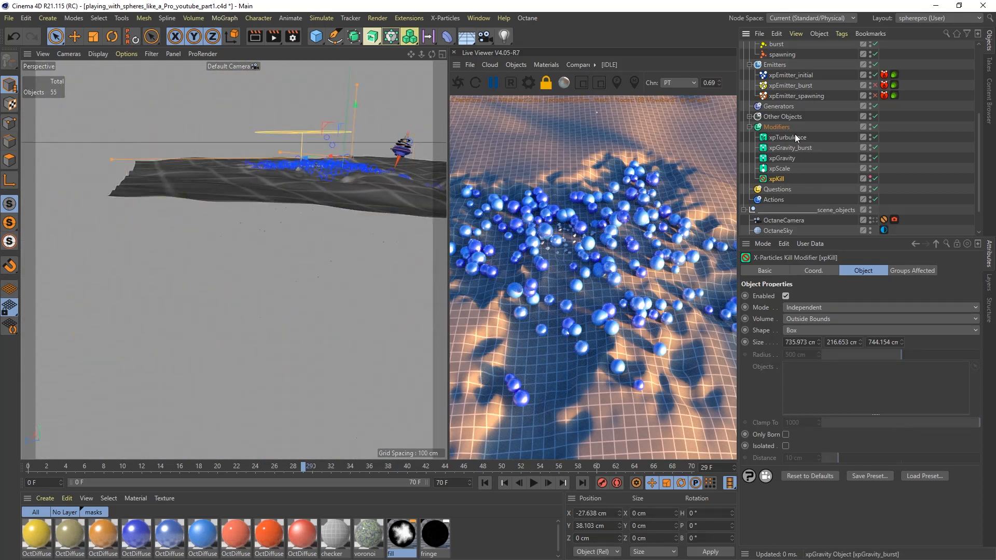
{"action": "left_click", "coordinate": [803, 76]}
{"action": "left_click_drag", "start_coordinate": [355, 137], "coordinate": [357, 156], "text": "alt"}
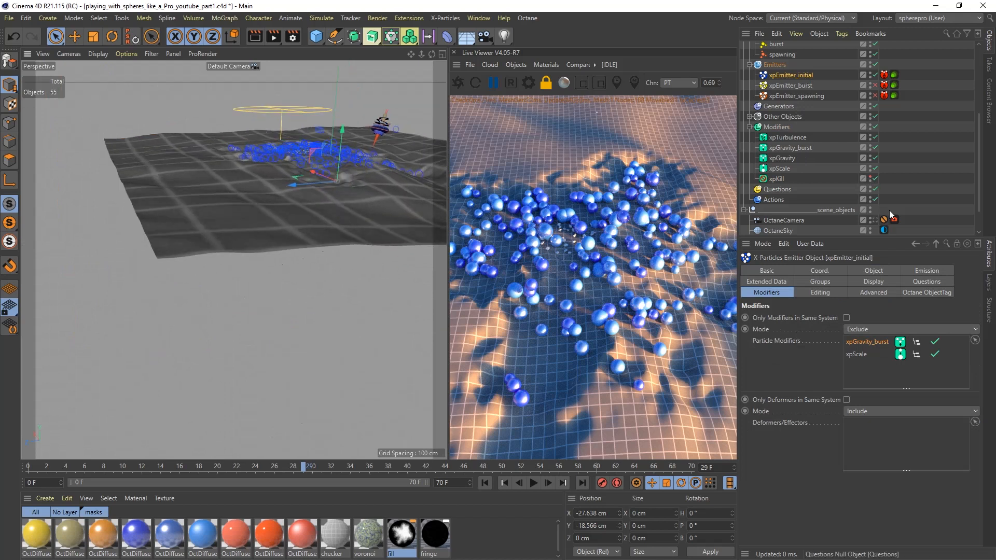
{"action": "left_click", "coordinate": [874, 219]}
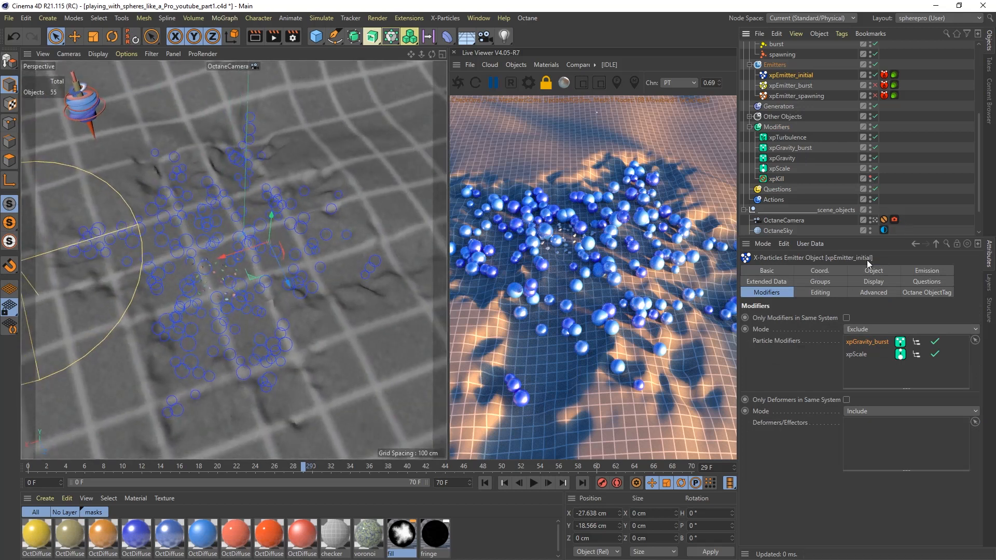
Step: Replay the simulation from the start to frame 28 and examine the xpPPCollisions object settings
{"action": "scroll", "coordinate": [773, 105], "scroll_direction": "up", "scroll_amount": 1}
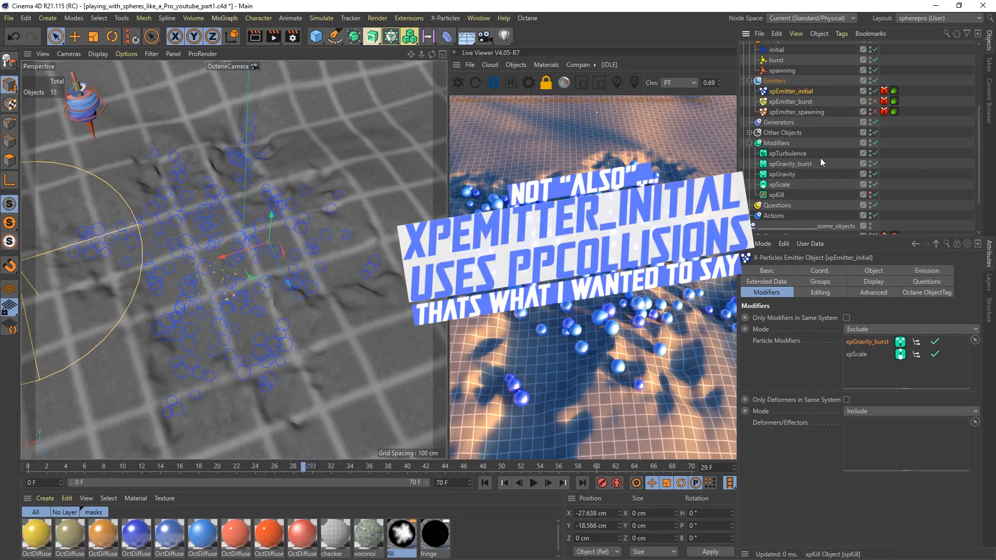
{"action": "scroll", "coordinate": [982, 137], "scroll_direction": "up", "scroll_amount": 6}
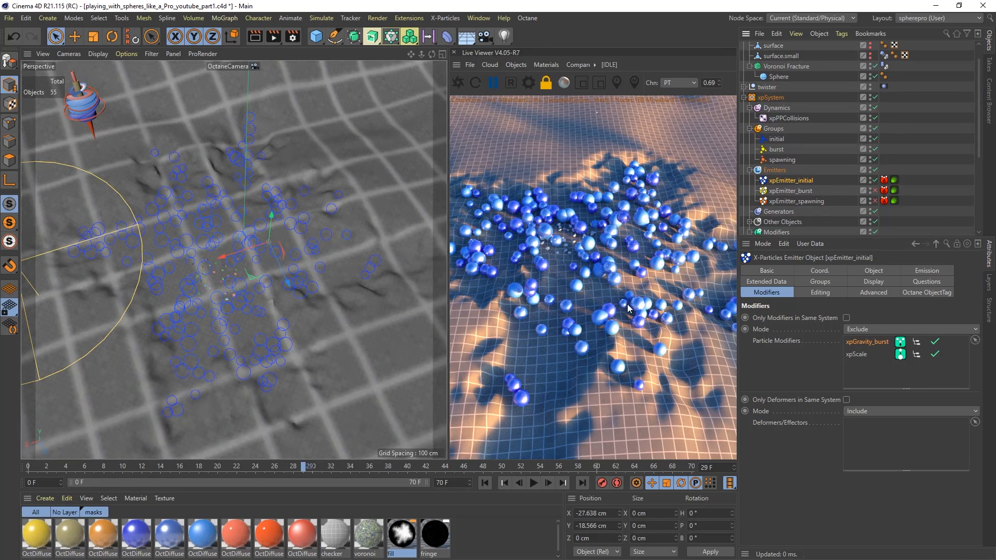
{"action": "left_click", "coordinate": [533, 483]}
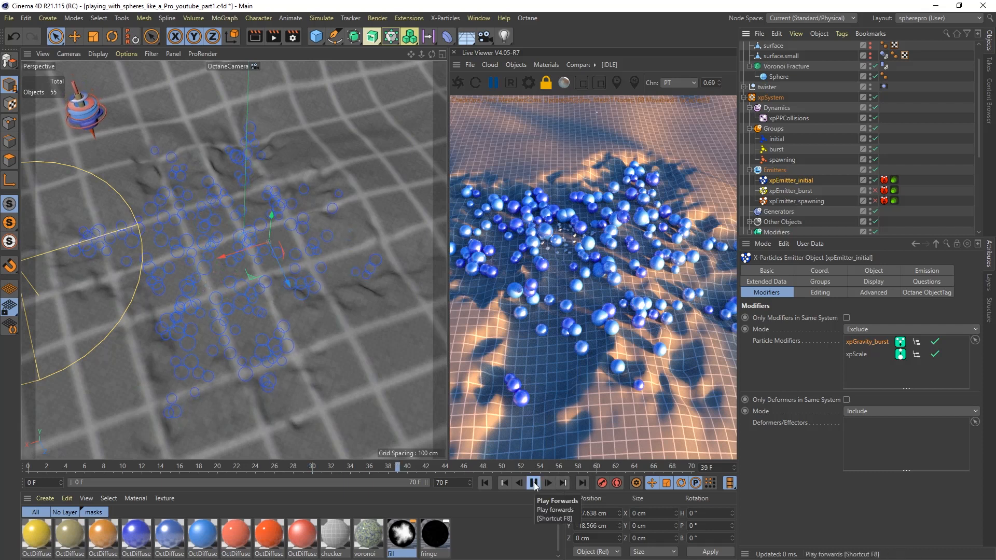
{"action": "left_click", "coordinate": [485, 482]}
{"action": "left_click", "coordinate": [533, 483]}
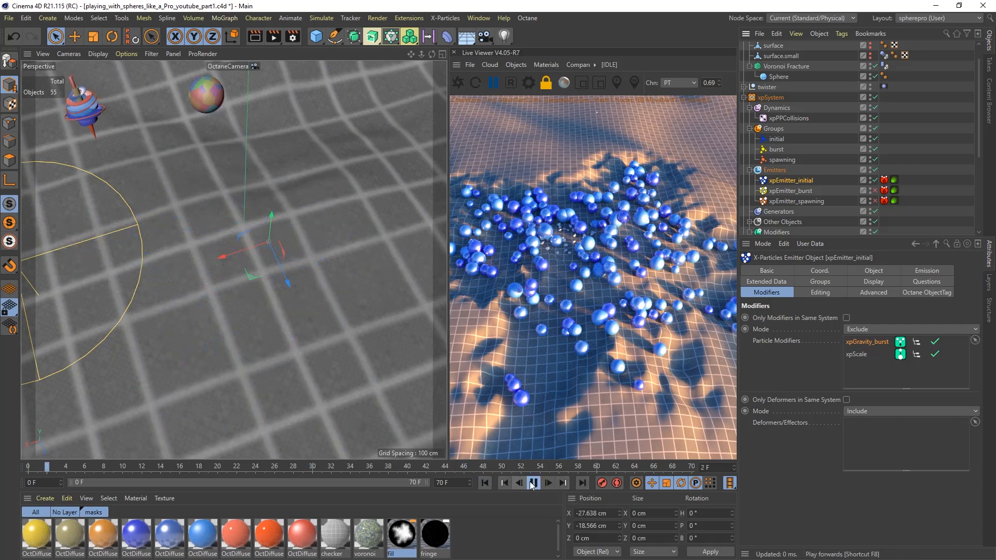
{"action": "left_click", "coordinate": [534, 482]}
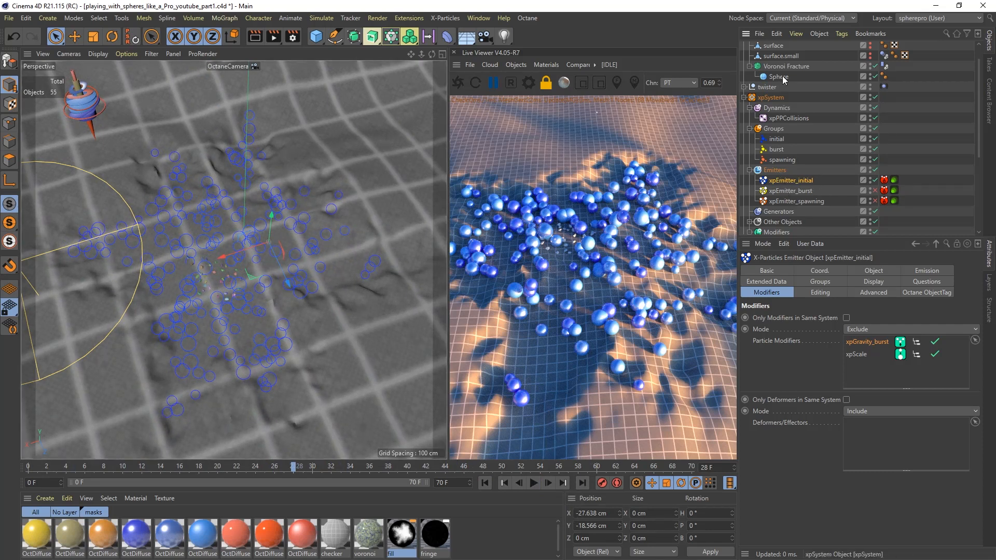
{"action": "left_click", "coordinate": [786, 119]}
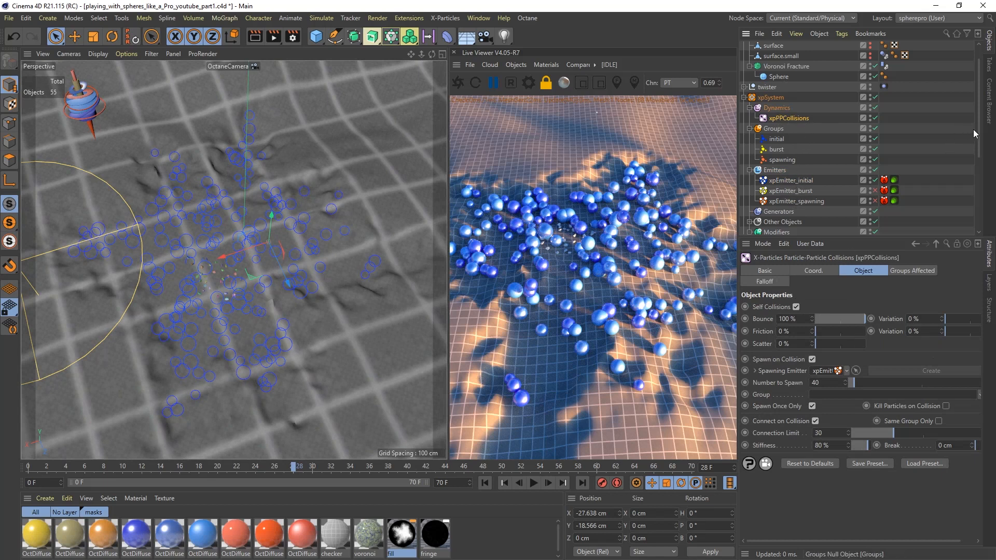
Step: Examine xpEmitter_initial's emission values, its emission from the surface object's texture, and the linked texture tag's properties
{"action": "mouse_move", "coordinate": [979, 133]}
{"action": "left_mouse_down"}
{"action": "mouse_move", "coordinate": [979, 167]}
{"action": "mouse_move", "coordinate": [979, 144]}
{"action": "left_mouse_up"}
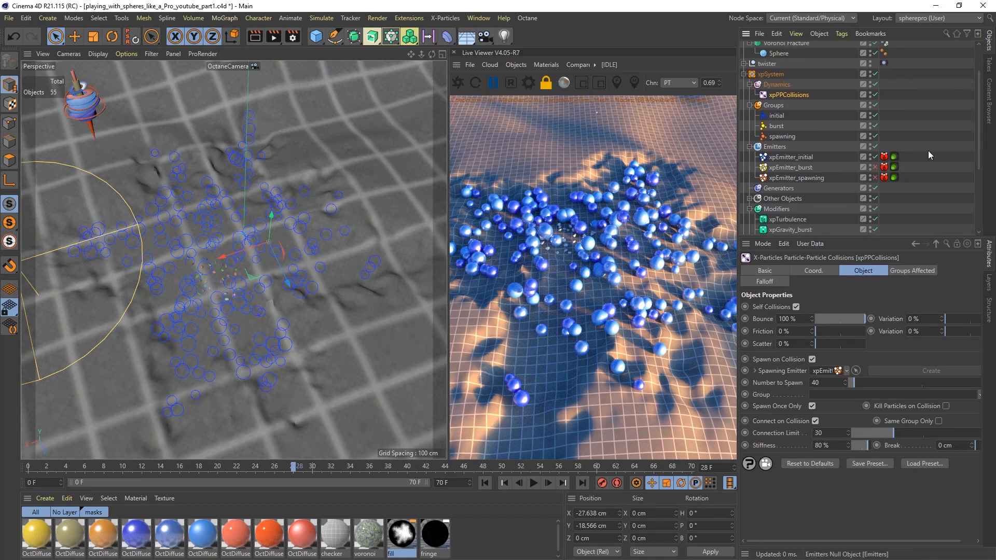
{"action": "left_click", "coordinate": [791, 157]}
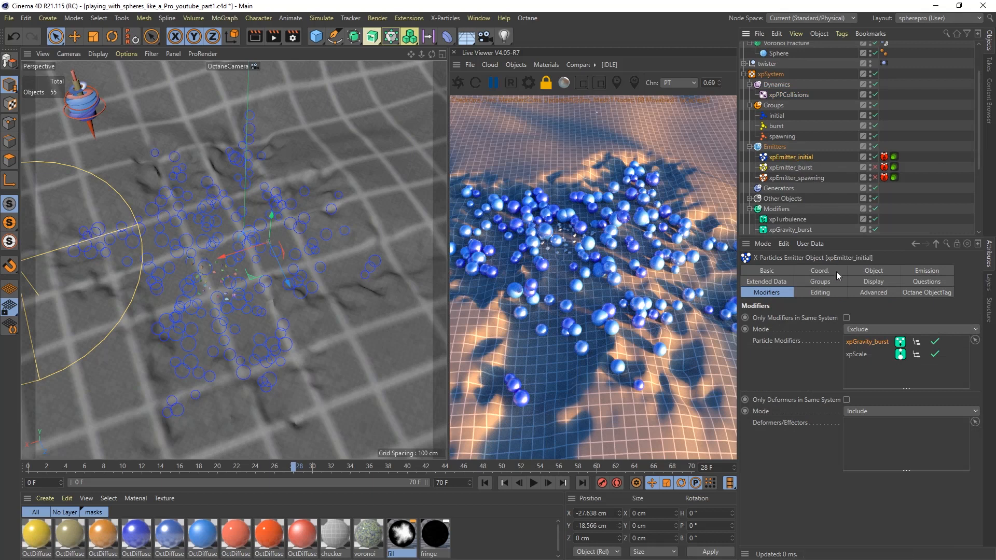
{"action": "left_click", "coordinate": [927, 271]}
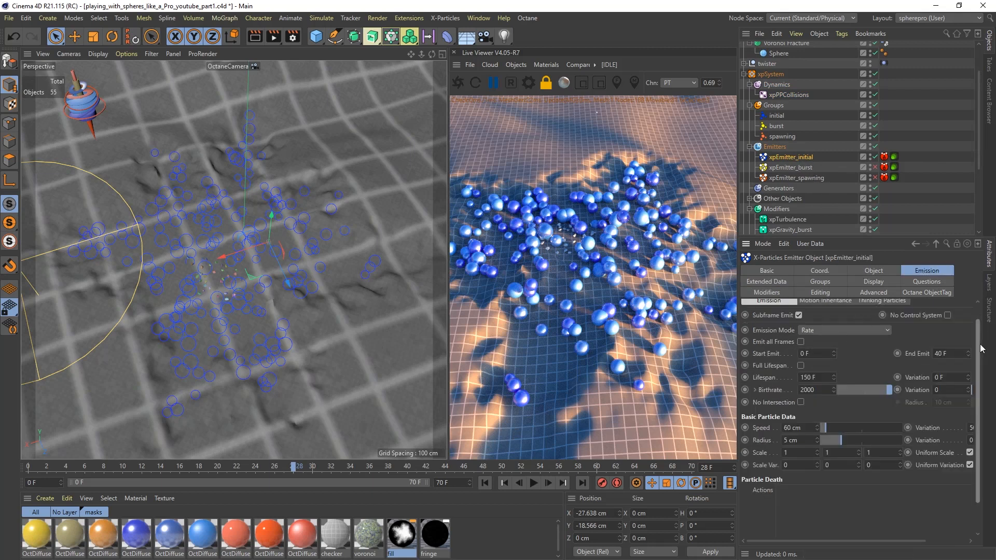
{"action": "scroll", "coordinate": [971, 344], "scroll_direction": "up", "scroll_amount": 1}
{"action": "left_click", "coordinate": [883, 272]}
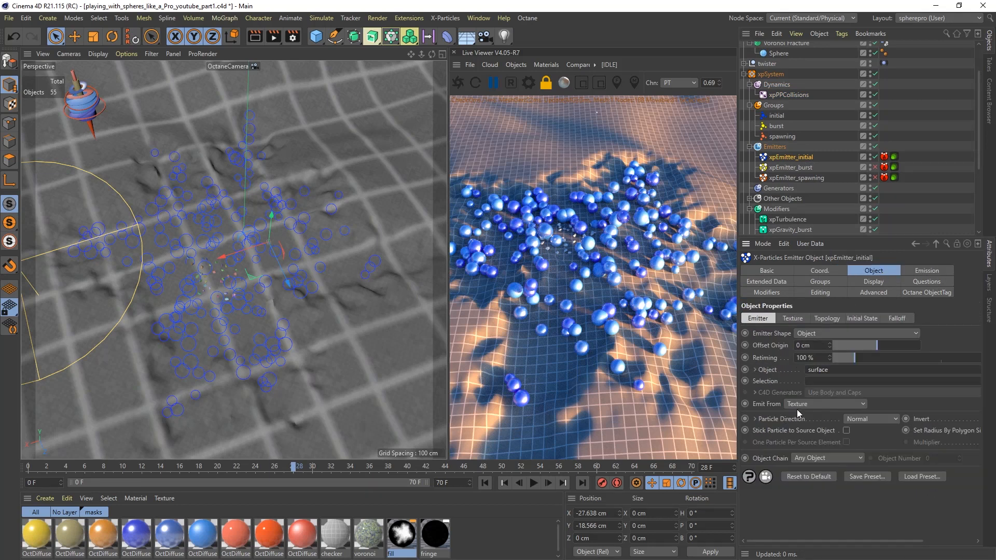
{"action": "left_click", "coordinate": [793, 319]}
{"action": "scroll", "coordinate": [981, 161], "scroll_direction": "down", "scroll_amount": 5}
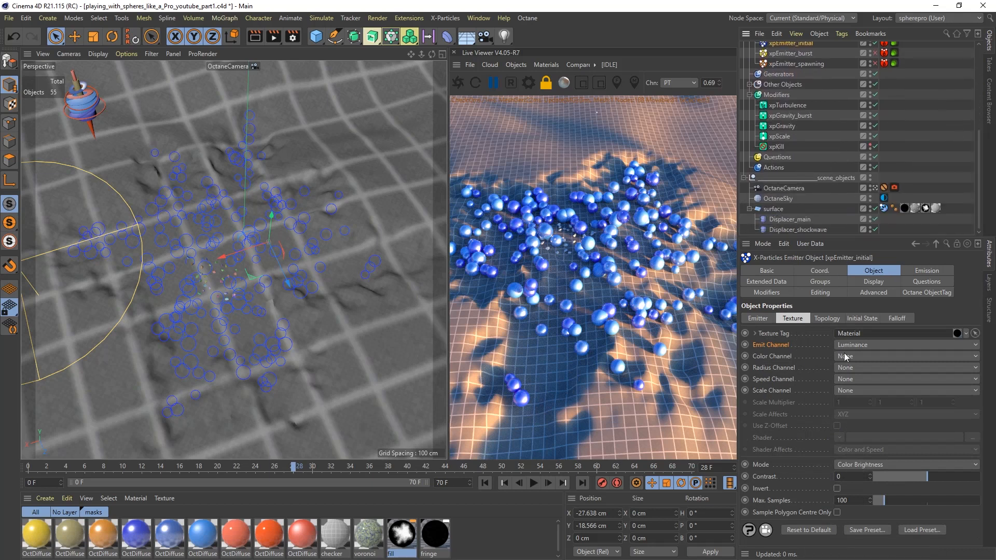
{"action": "left_click", "coordinate": [755, 334]}
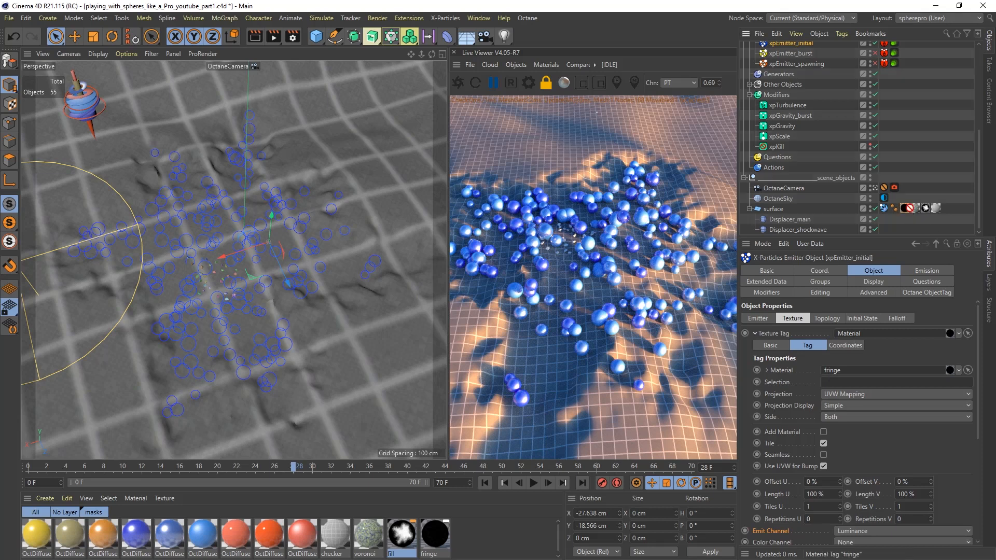
Step: Move the fringe material tag to the end of the surface object's tags and replay the simulation from the start to frame 17
{"action": "left_click_drag", "start_coordinate": [944, 209], "coordinate": [945, 206]}
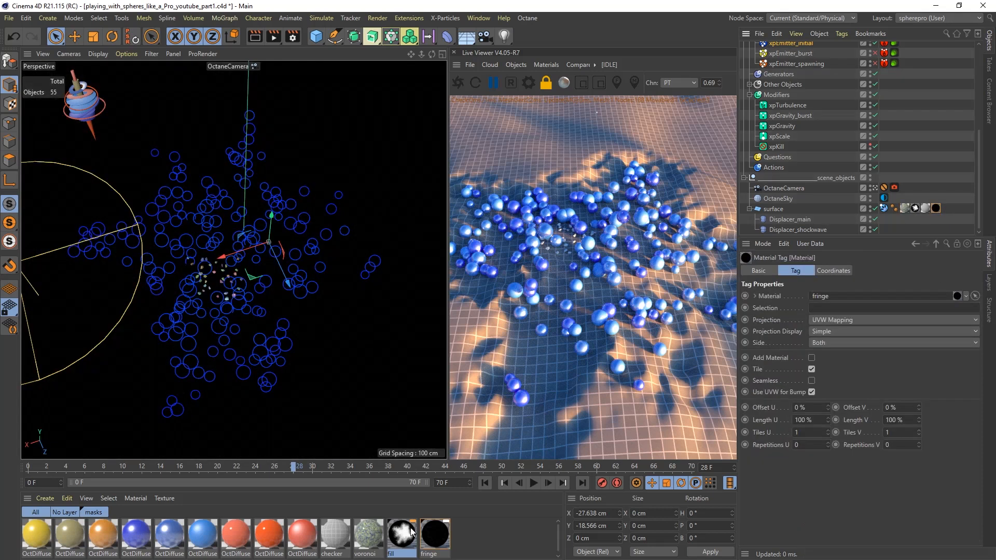
{"action": "left_click", "coordinate": [485, 483]}
{"action": "left_click", "coordinate": [533, 483]}
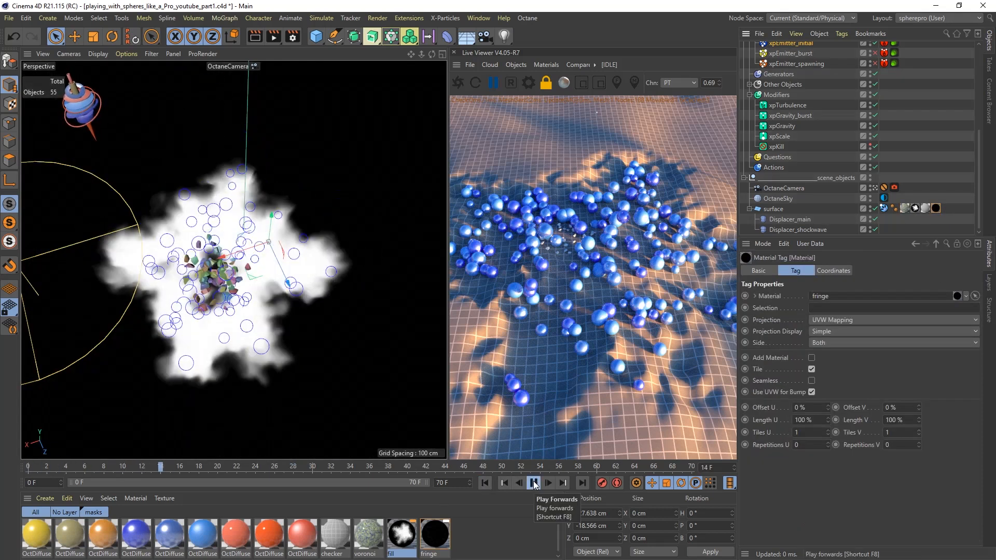
{"action": "left_click", "coordinate": [533, 483]}
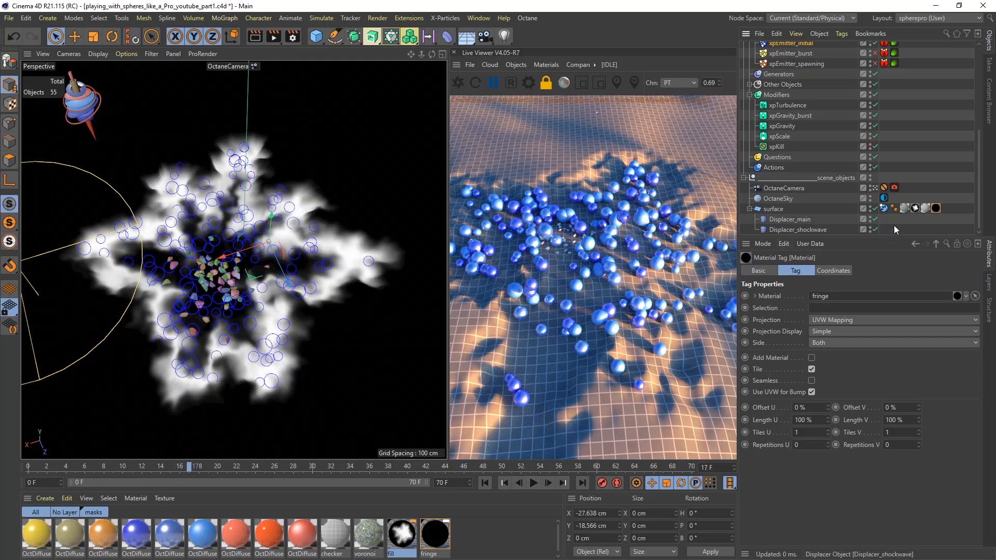
Step: Compare the fill and fringe masks on the surface, and examine the fringe material's luminance texture with its animation and shader settings
{"action": "left_click_drag", "start_coordinate": [915, 208], "coordinate": [951, 210]}
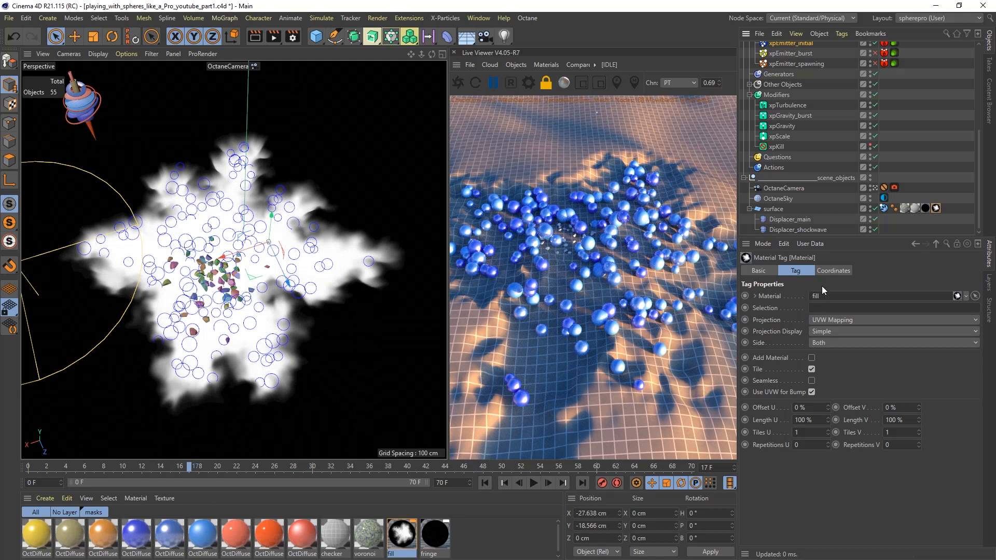
{"action": "left_click_drag", "start_coordinate": [926, 208], "coordinate": [945, 210]}
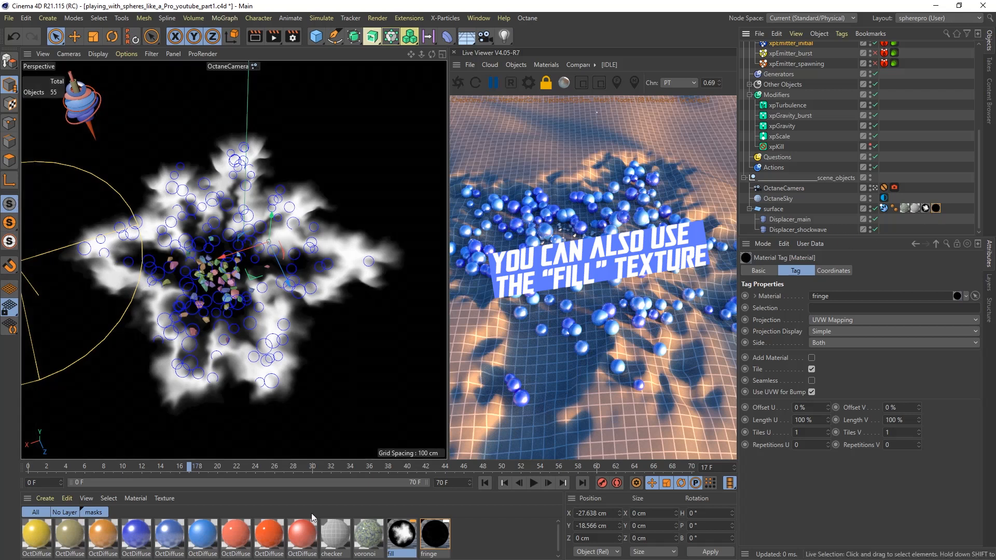
{"action": "double_click", "coordinate": [435, 534]}
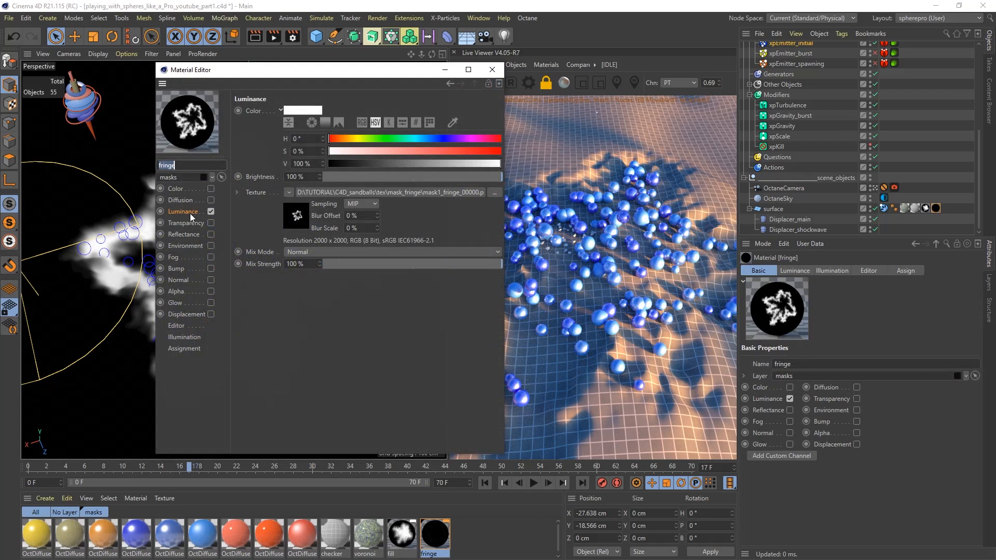
{"action": "left_click", "coordinate": [311, 193]}
{"action": "left_click", "coordinate": [314, 96]}
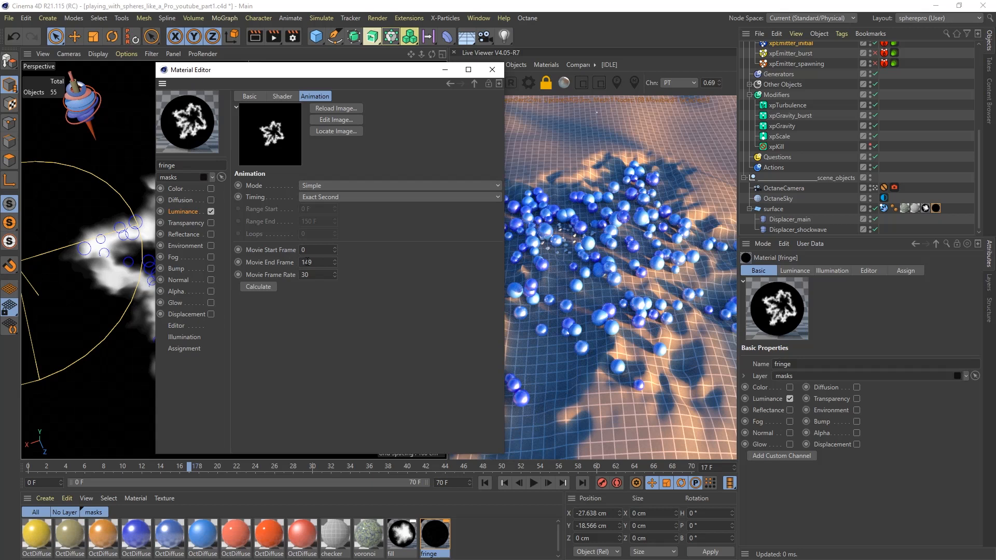
{"action": "left_click", "coordinate": [283, 96]}
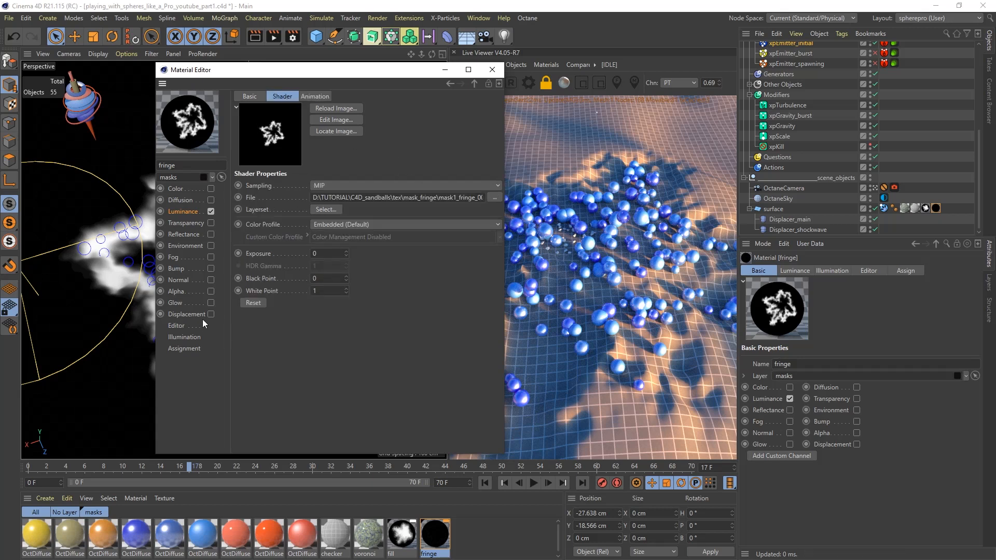
{"action": "left_click", "coordinate": [493, 69]}
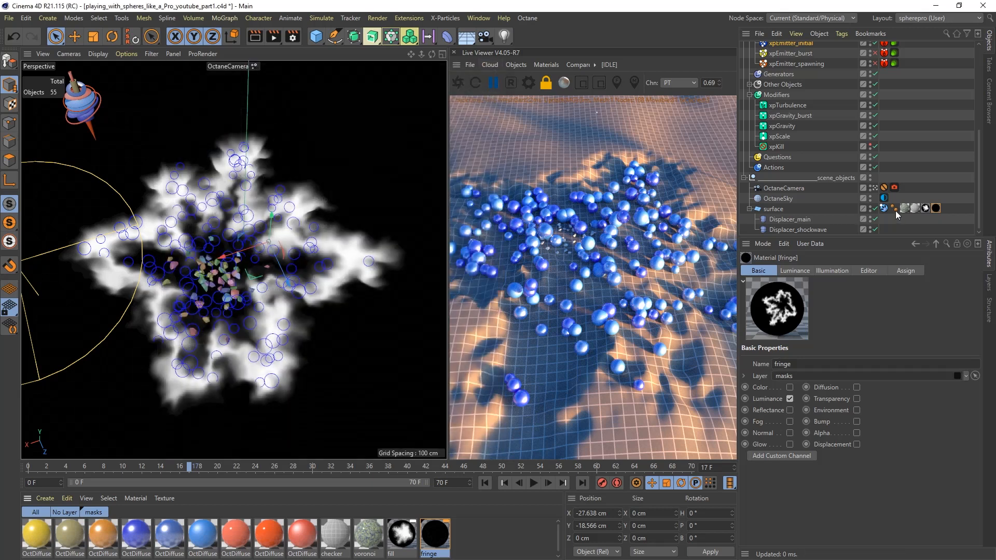
Step: Advance the simulation to frame 23 with the fringe mask displayed, and recheck xpEmitter_initial's texture and emission settings
{"action": "left_click", "coordinate": [936, 208]}
{"action": "left_click", "coordinate": [533, 483]}
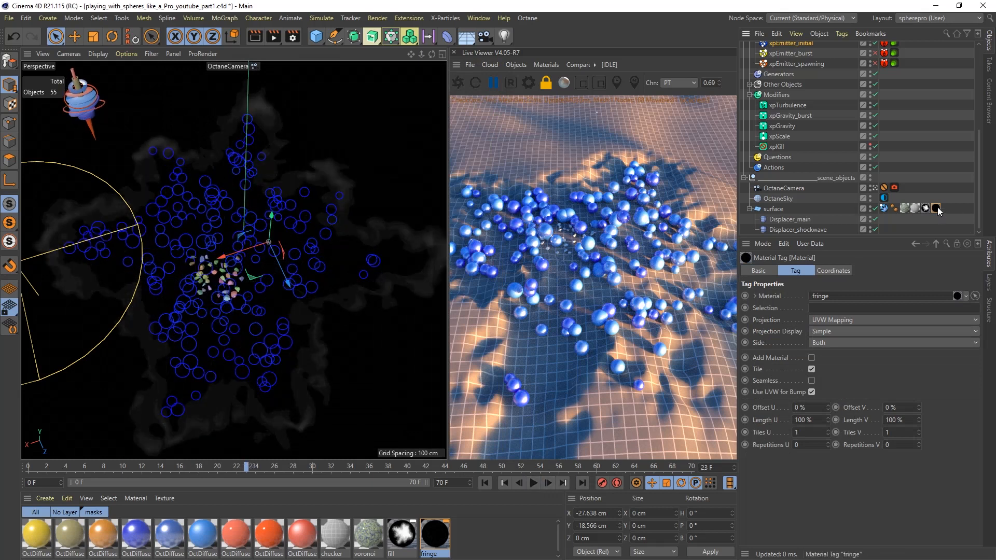
{"action": "scroll", "coordinate": [980, 173], "scroll_direction": "up", "scroll_amount": 3}
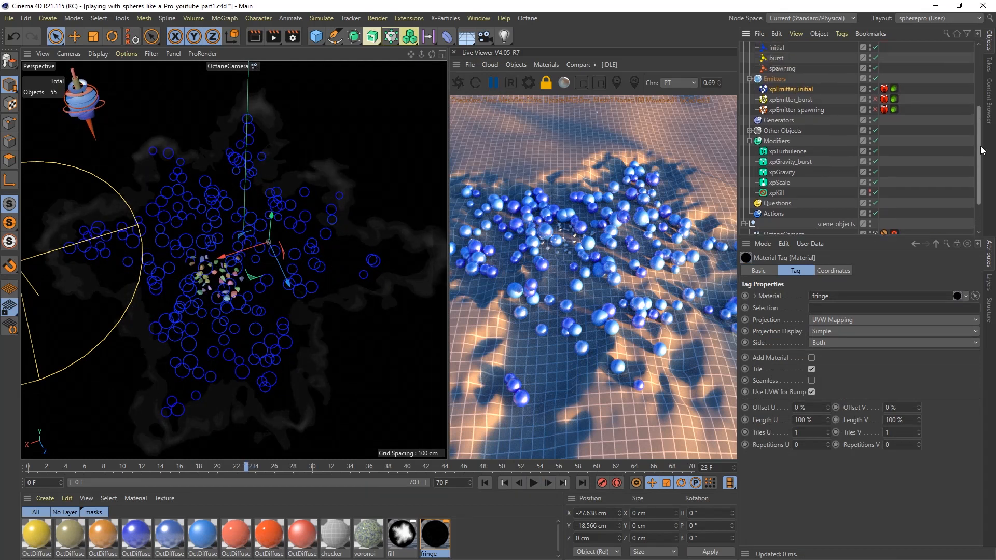
{"action": "left_click", "coordinate": [806, 89]}
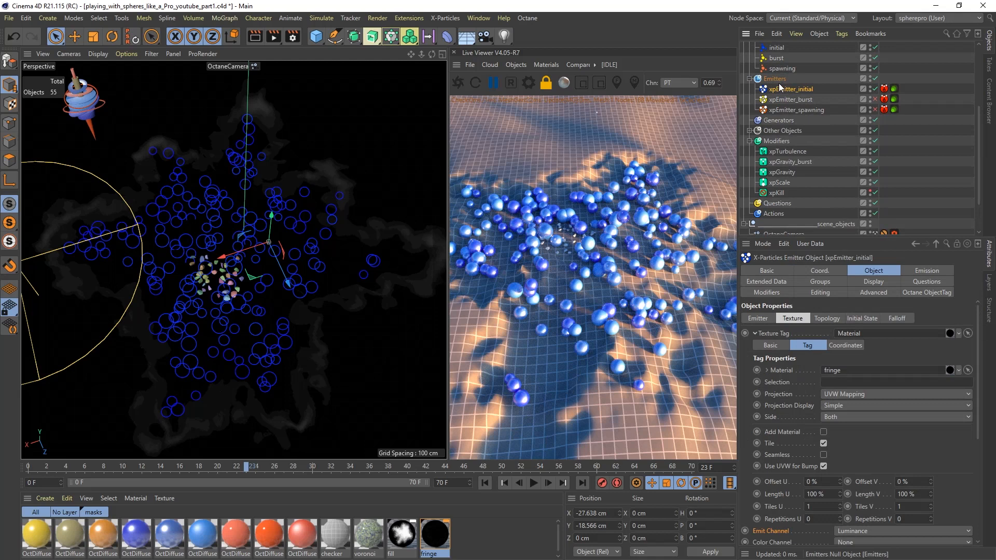
{"action": "left_click", "coordinate": [918, 271]}
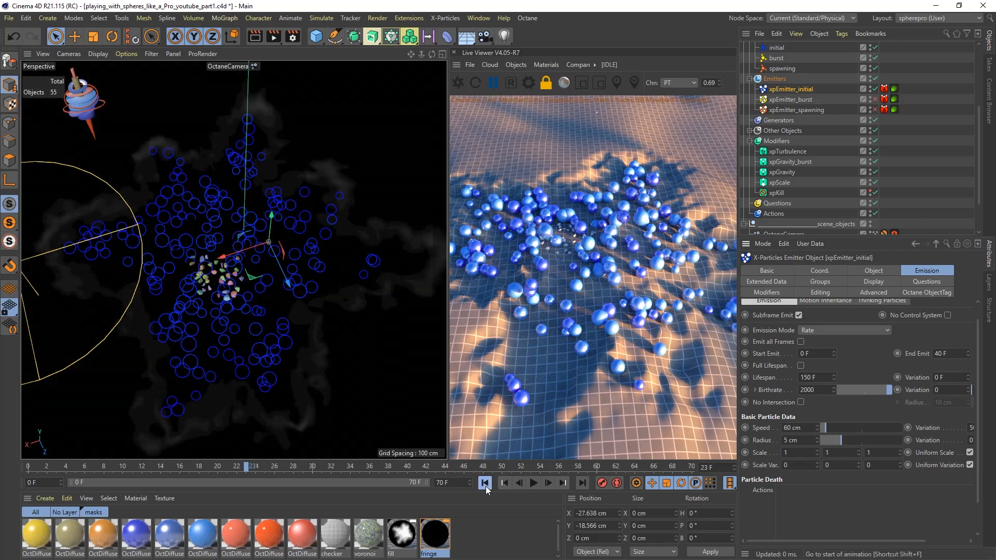
Step: Replay the xpEmitter_initial simulation from the start twice with the fringe mask displayed on the surface
{"action": "left_click", "coordinate": [485, 483]}
{"action": "left_click", "coordinate": [534, 483]}
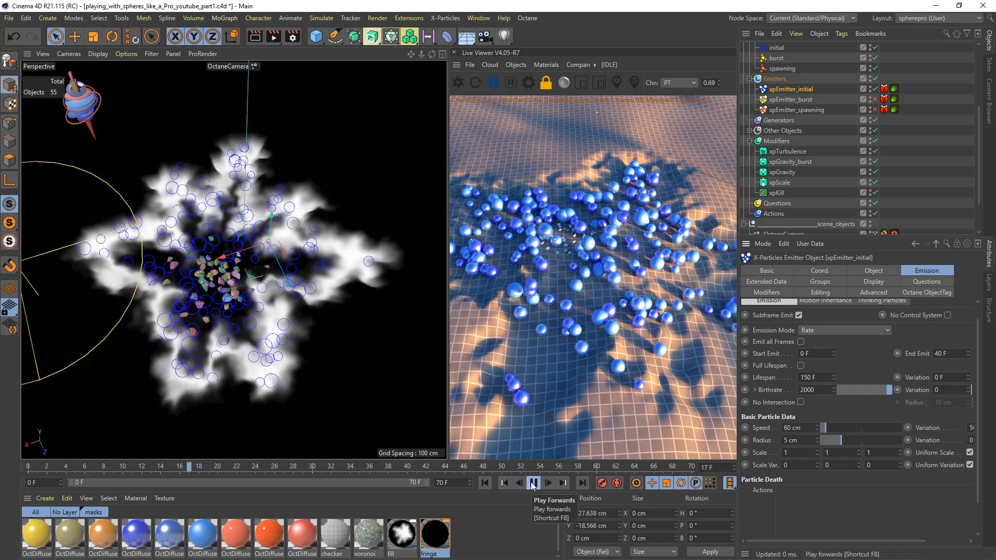
{"action": "left_click", "coordinate": [477, 482]}
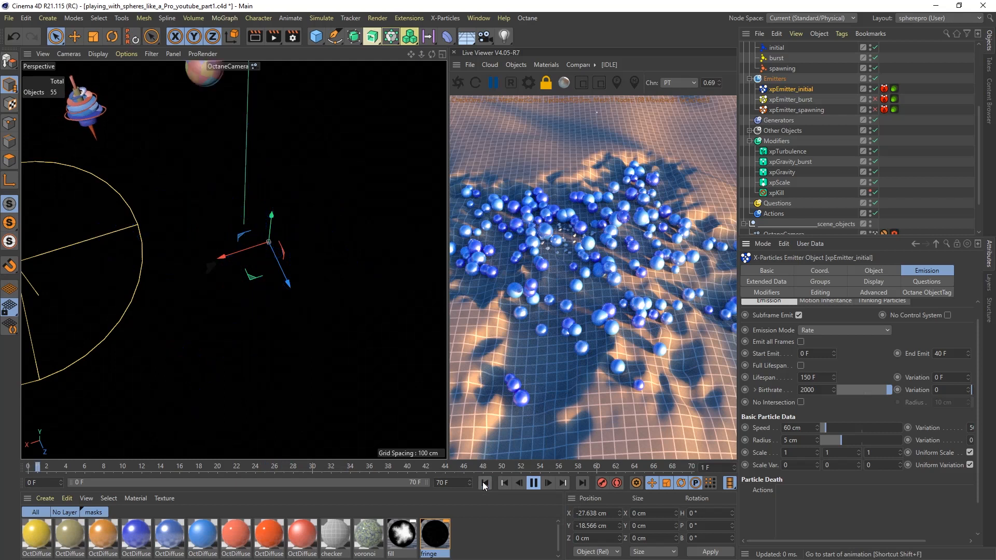
{"action": "left_click", "coordinate": [534, 483]}
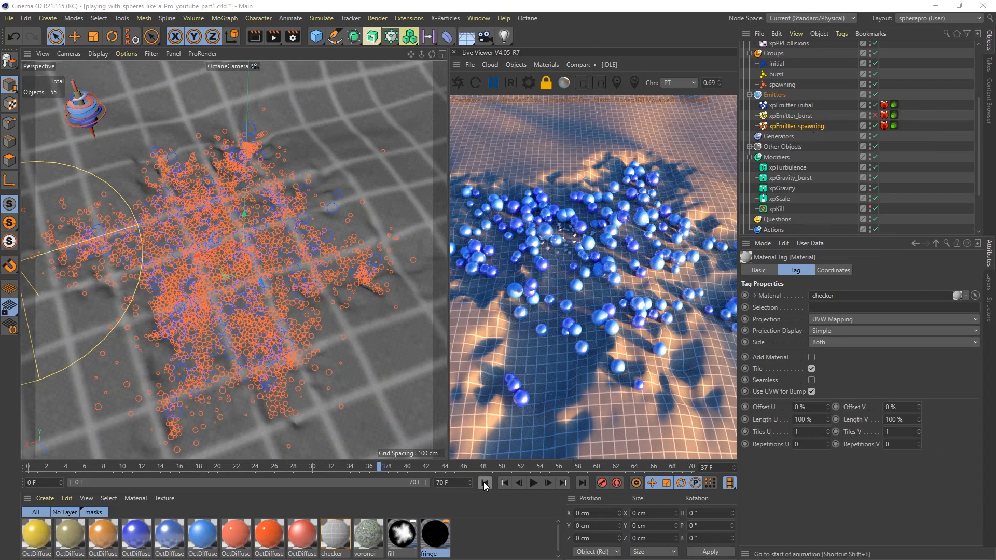
Step: Replay the simulation with xpEmitter_spawning from the start, pausing at frame 17 and stopping at frame 39
{"action": "left_click", "coordinate": [484, 483]}
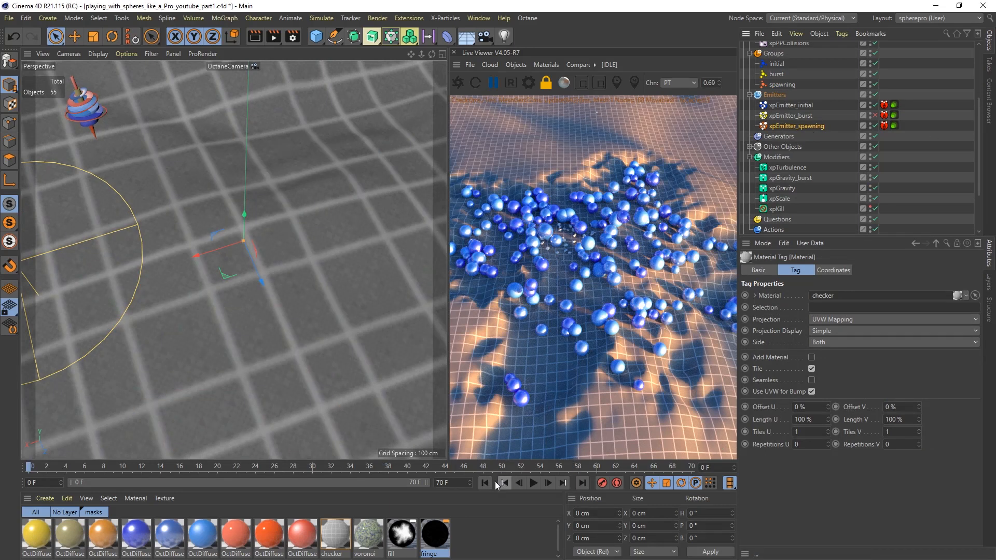
{"action": "left_click", "coordinate": [533, 483]}
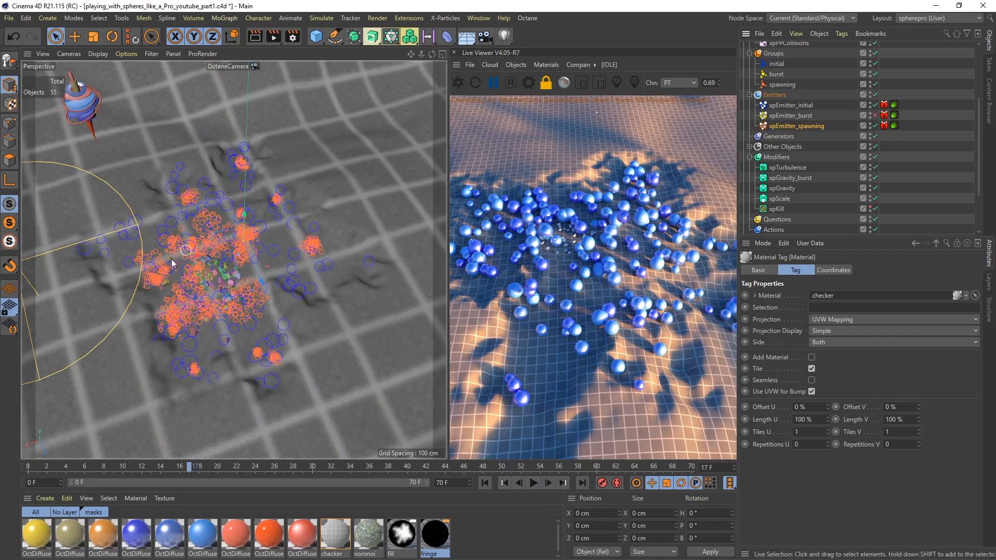
{"action": "left_click", "coordinate": [535, 485]}
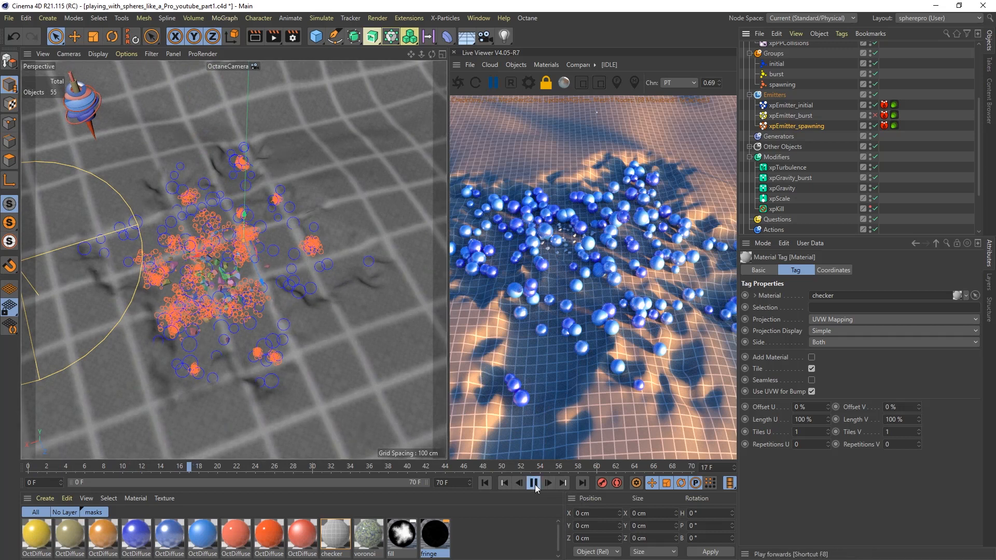
{"action": "left_click", "coordinate": [535, 485]}
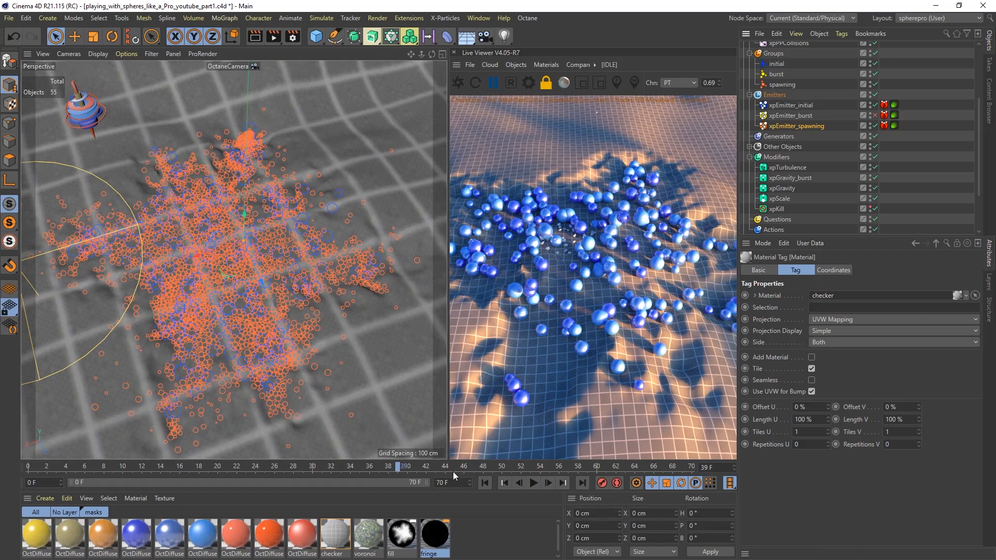
Step: Continue the simulation to frame 66 and refresh the Octane live render with the spawned particles
{"action": "left_click", "coordinate": [531, 482]}
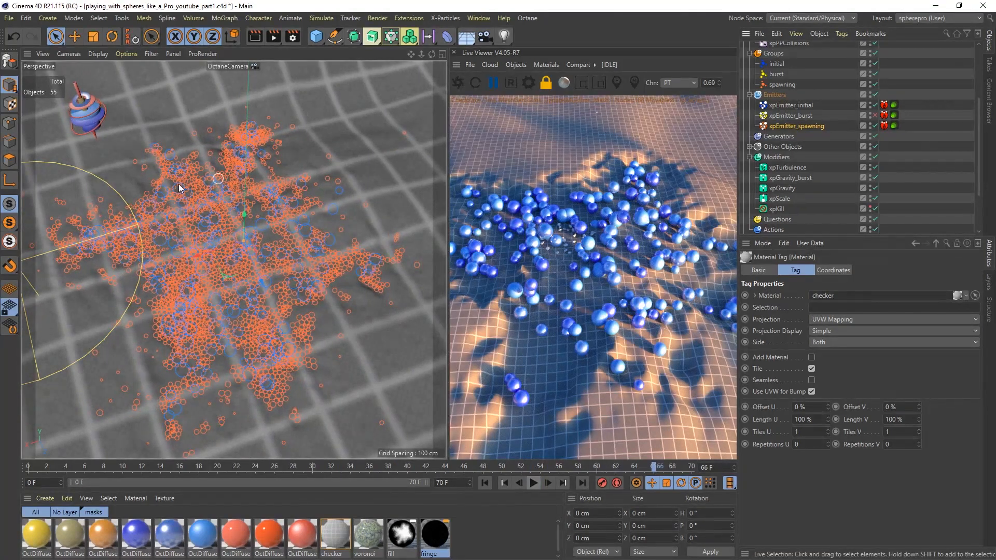
{"action": "left_click", "coordinate": [458, 83]}
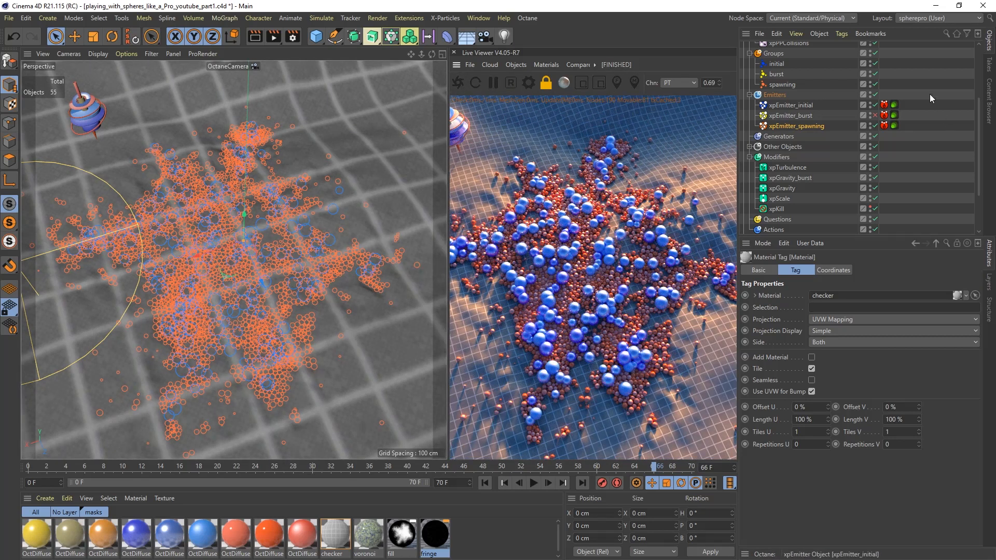
Step: Compare the emission mode and birthrate settings of xpEmitter_spawning, xpEmitter_initial and xpEmitter_burst
{"action": "left_click", "coordinate": [802, 127]}
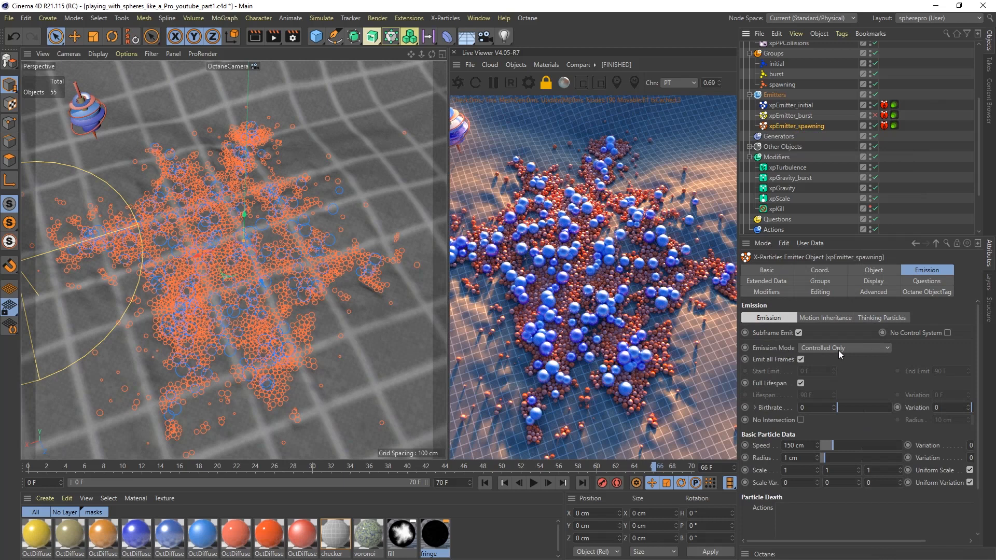
{"action": "left_click", "coordinate": [804, 106]}
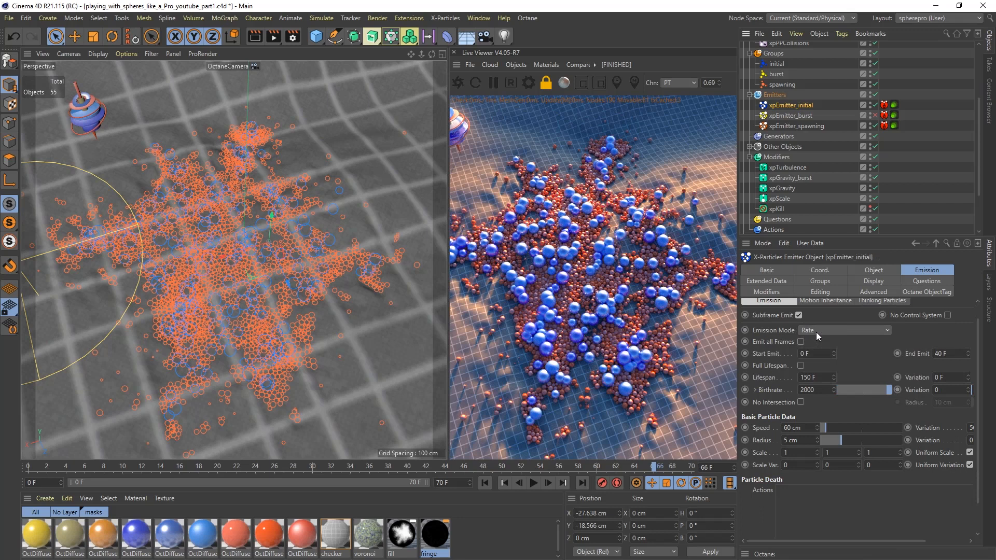
{"action": "left_click", "coordinate": [797, 116]}
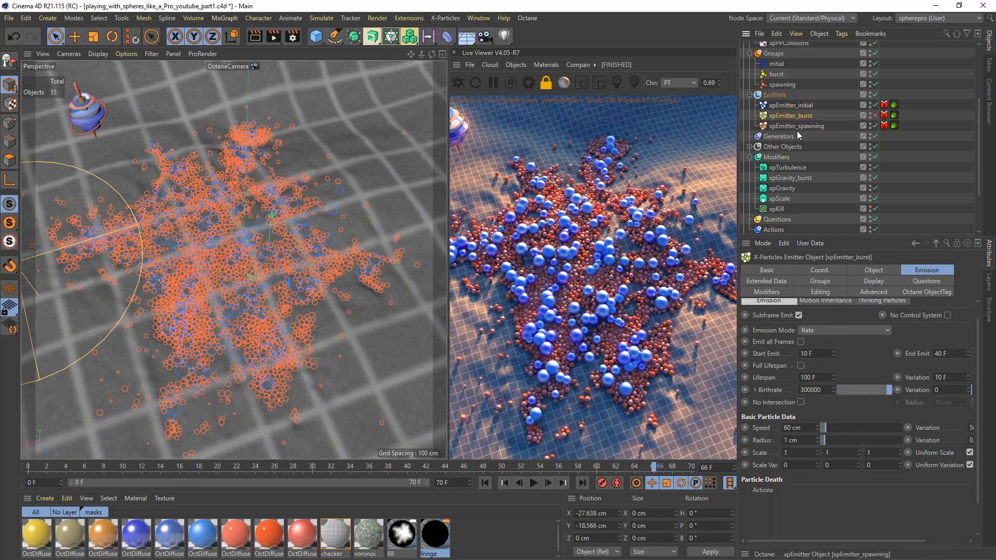
{"action": "left_click", "coordinate": [797, 126]}
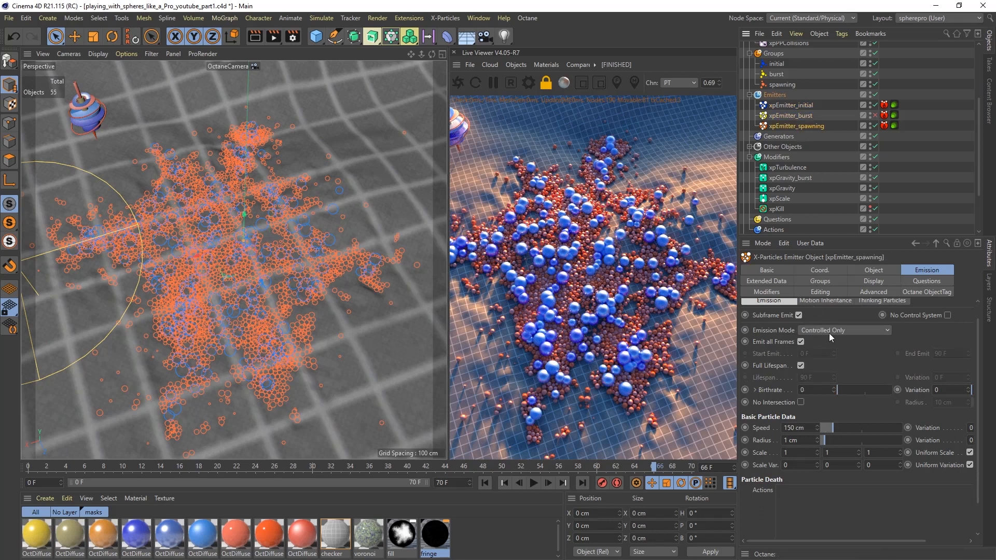
Step: Review xpPPCollisions' spawn-on-collision settings alongside xpEmitter_spawning, and replay the simulation from the start to frame 28
{"action": "left_click_drag", "start_coordinate": [979, 135], "coordinate": [979, 120]}
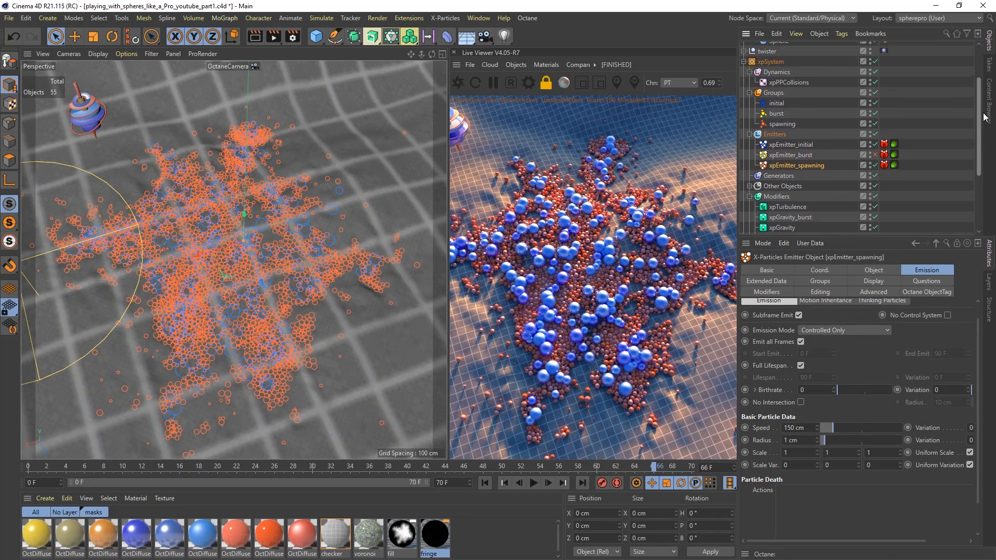
{"action": "left_click", "coordinate": [787, 82]}
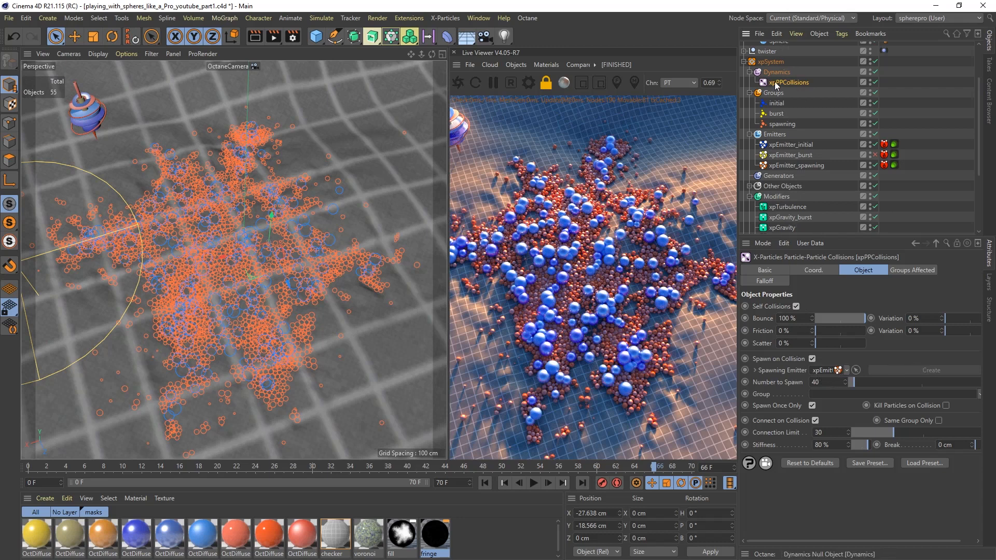
{"action": "left_click", "coordinate": [787, 167]}
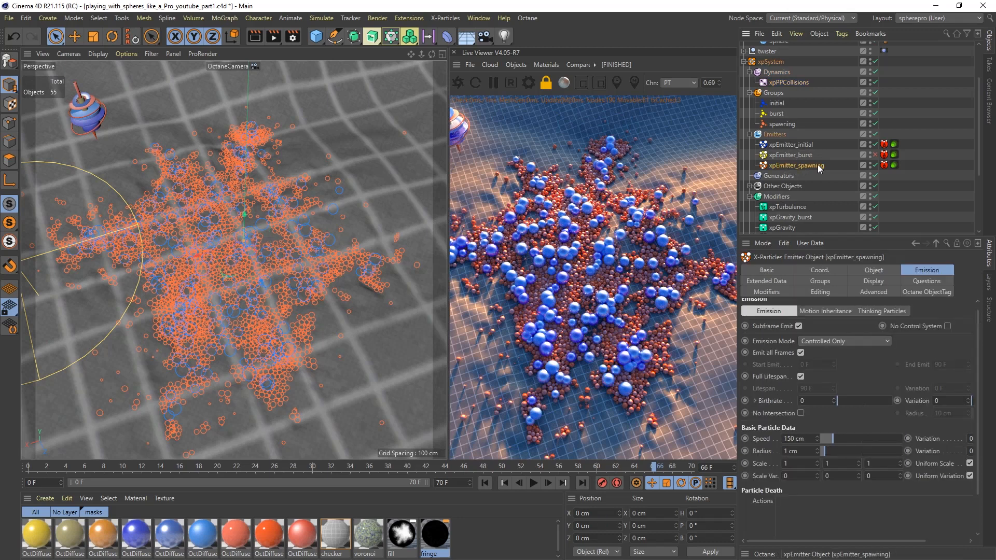
{"action": "left_click", "coordinate": [789, 83]}
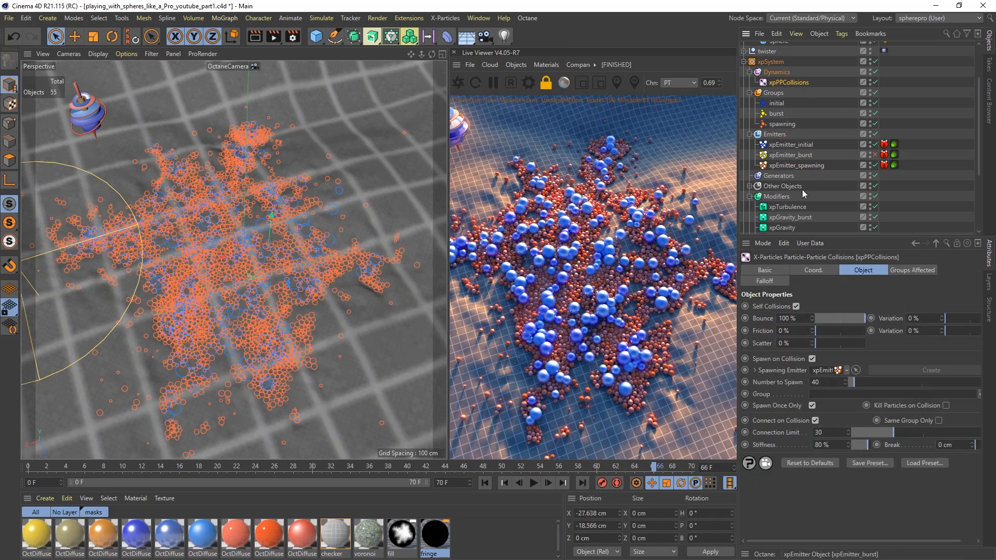
{"action": "left_click_drag", "start_coordinate": [821, 384], "coordinate": [813, 382]}
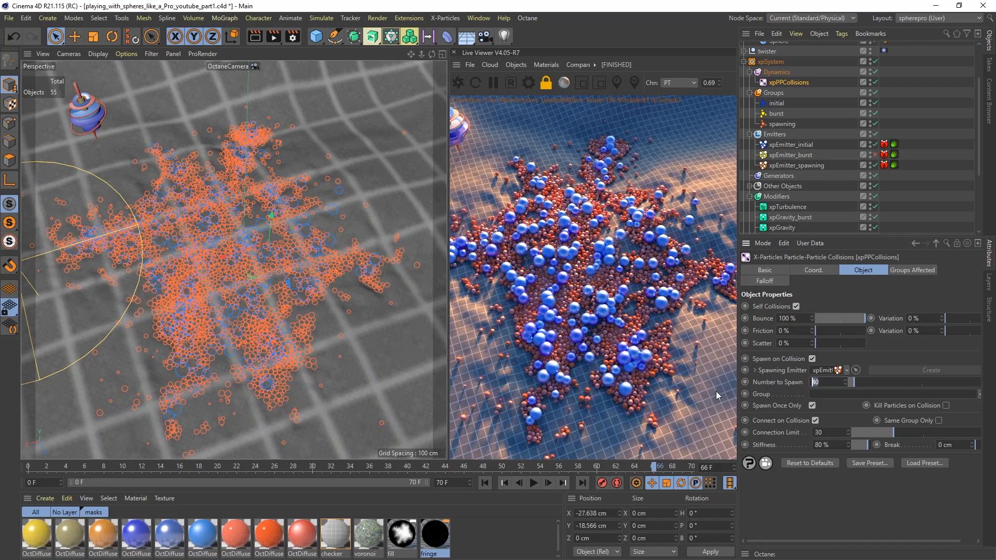
{"action": "left_click", "coordinate": [534, 483]}
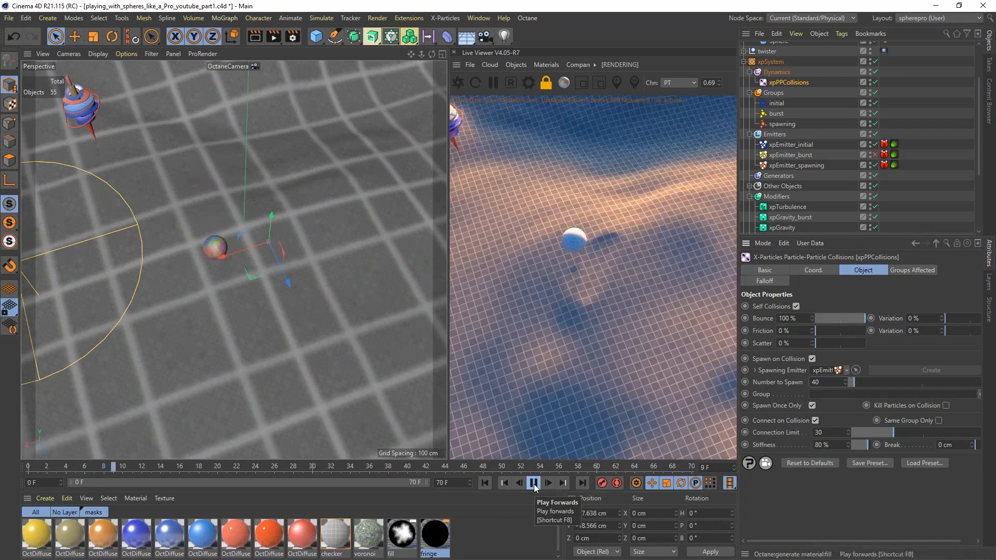
{"action": "left_click", "coordinate": [534, 483]}
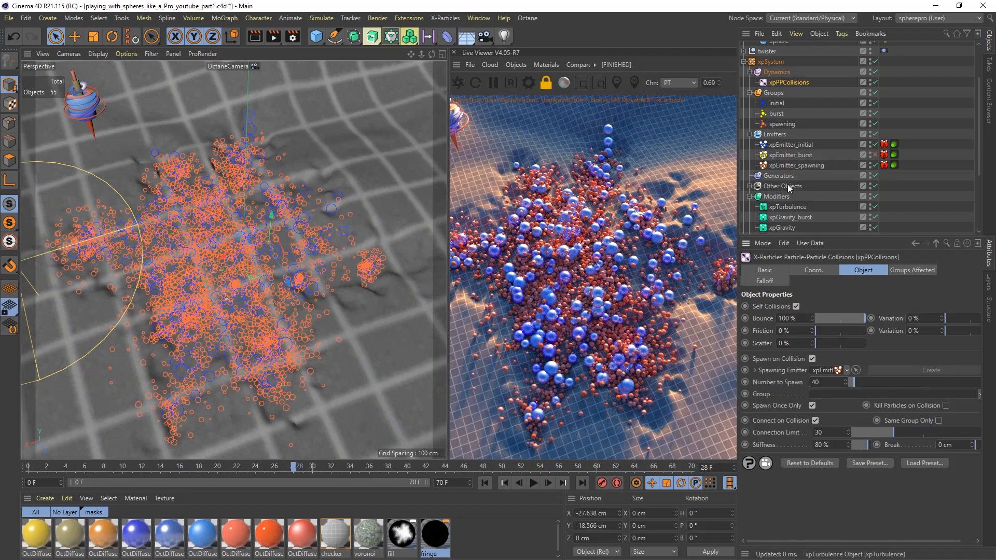
Step: Examine which modifiers xpEmitter_spawning excludes, and continue the simulation to frame 61
{"action": "left_click", "coordinate": [803, 146]}
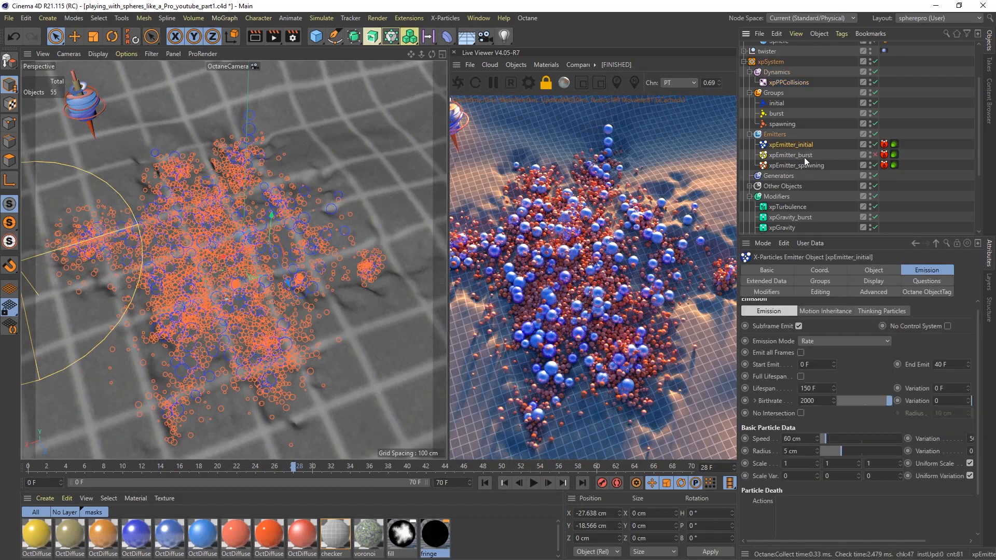
{"action": "left_click", "coordinate": [803, 165]}
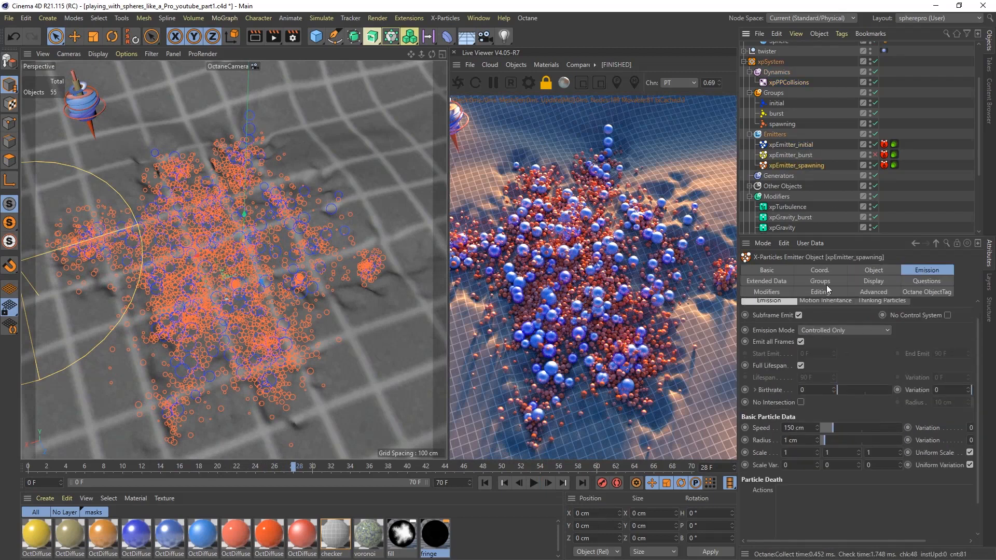
{"action": "left_click", "coordinate": [784, 292]}
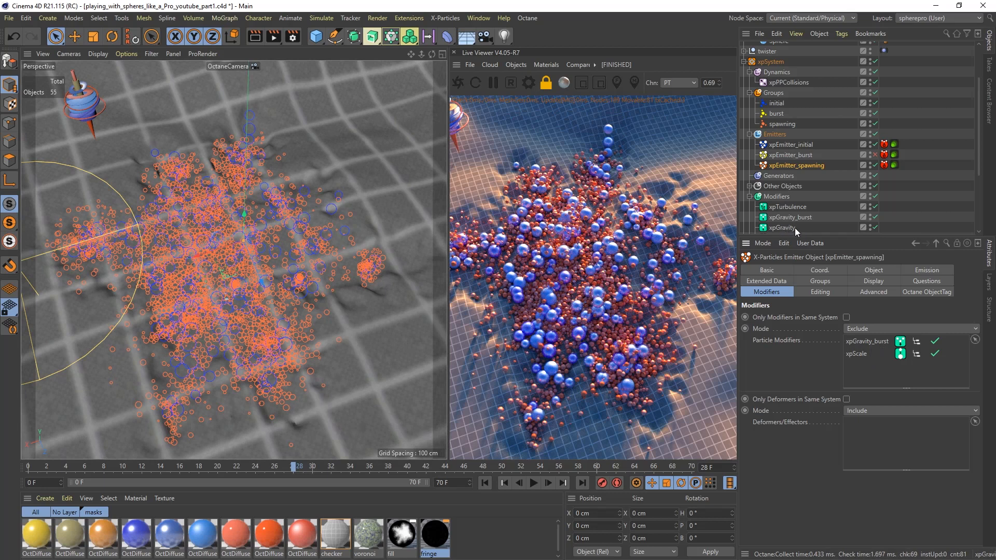
{"action": "scroll", "coordinate": [975, 158], "scroll_direction": "down", "scroll_amount": 3}
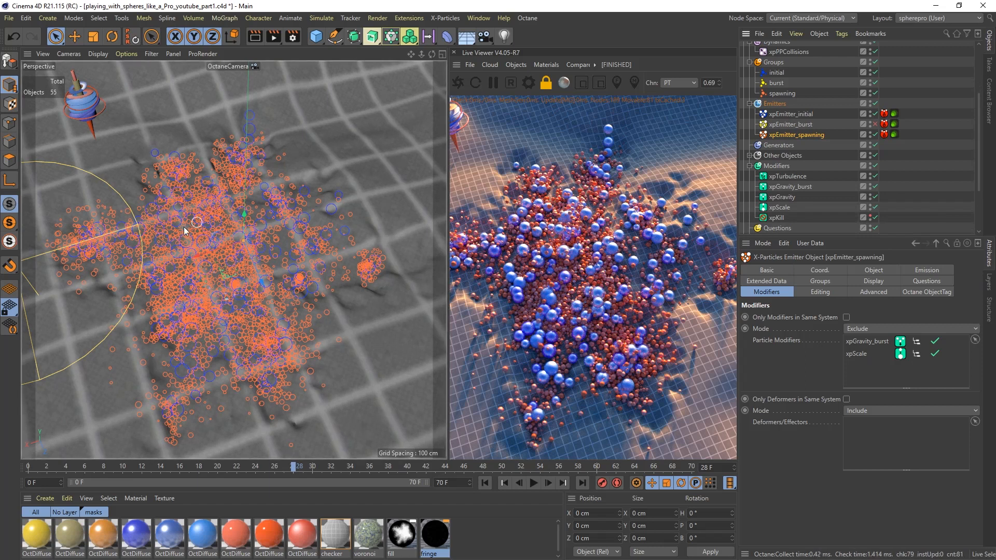
{"action": "left_click", "coordinate": [533, 483]}
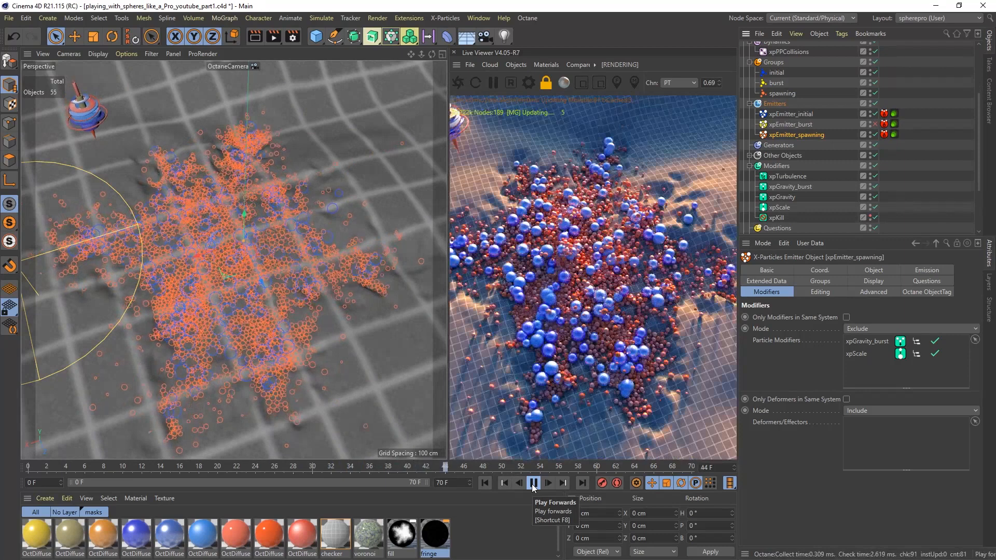
{"action": "left_click", "coordinate": [533, 483]}
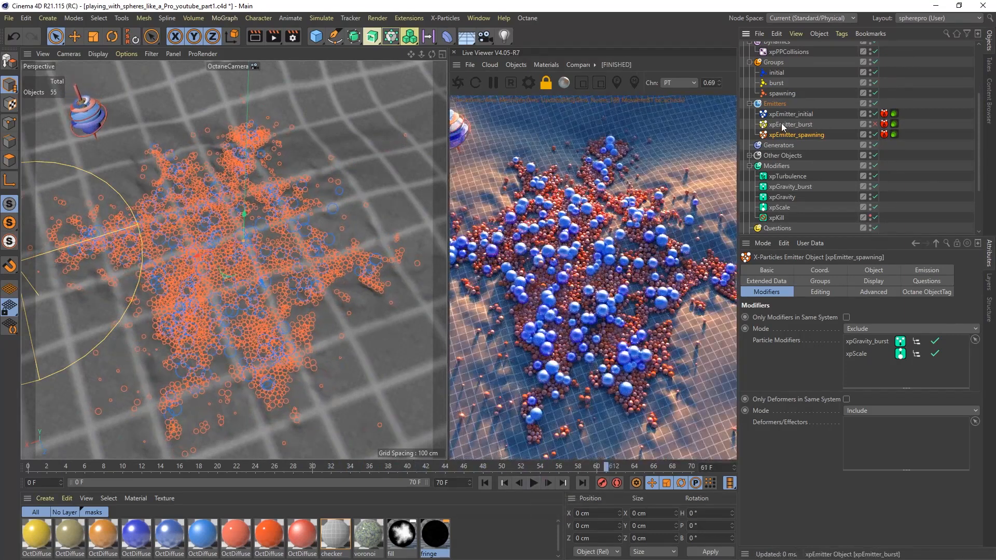
Step: Compare the particle groups assigned to xpEmitter_spawning, xpEmitter_burst and xpEmitter_initial
{"action": "left_click", "coordinate": [750, 104]}
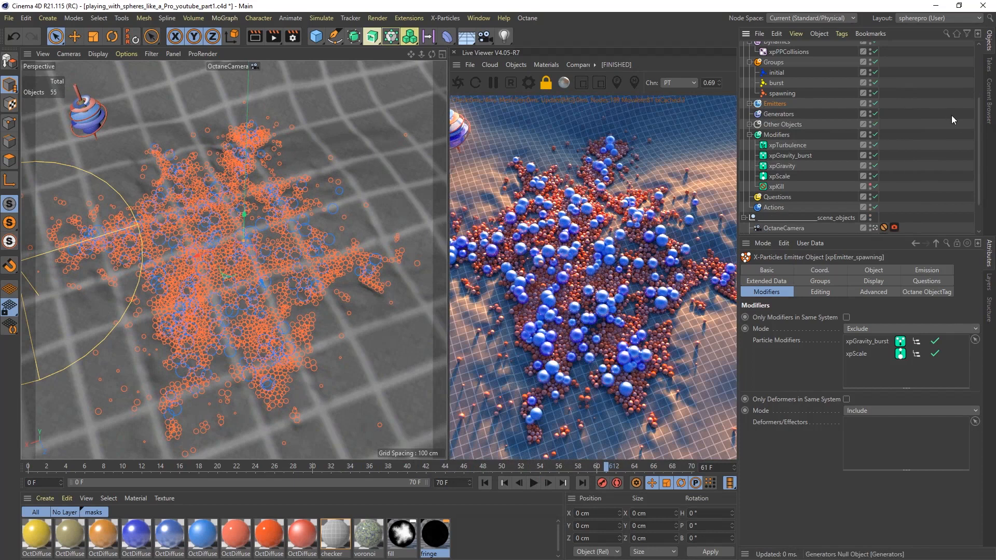
{"action": "left_click_drag", "start_coordinate": [978, 123], "coordinate": [979, 104]}
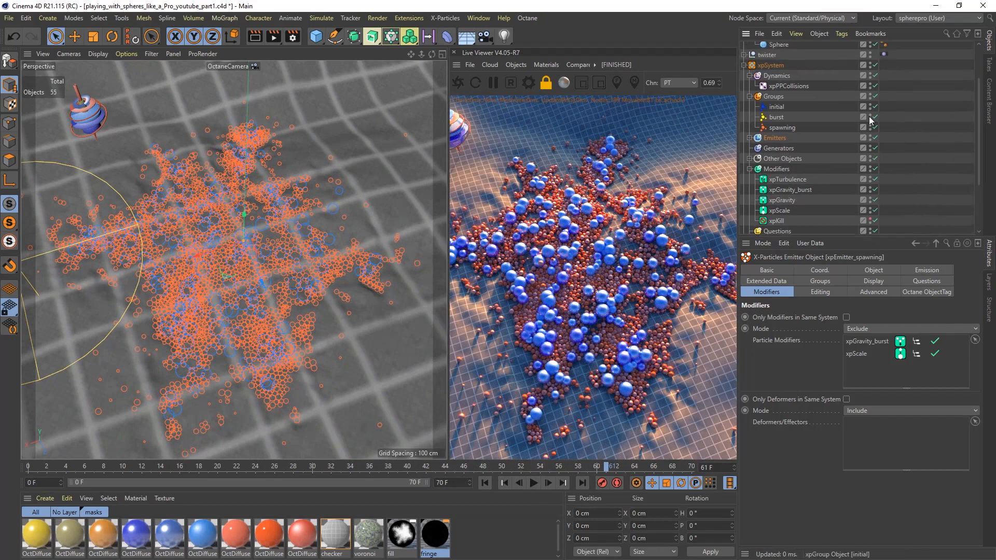
{"action": "left_click", "coordinate": [750, 138]}
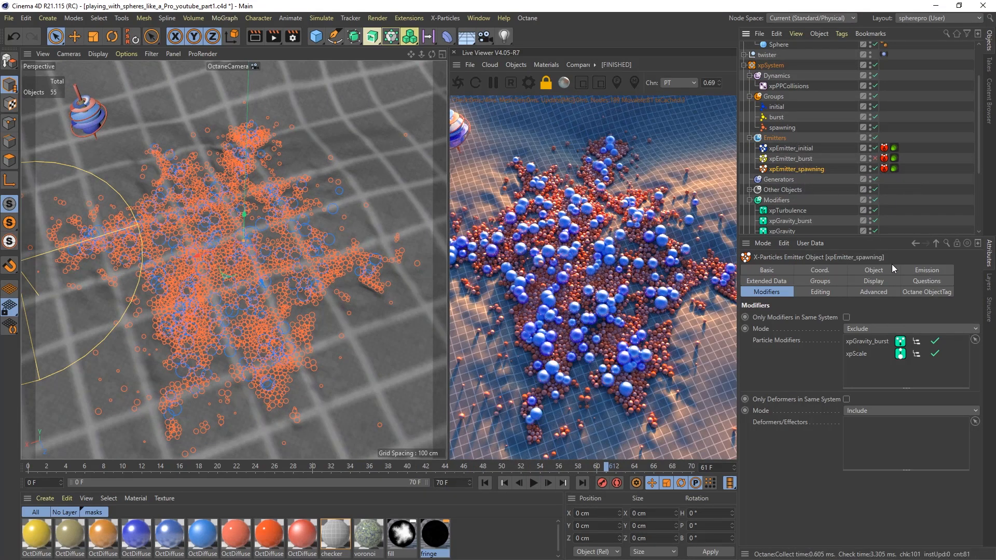
{"action": "left_click", "coordinate": [825, 282]}
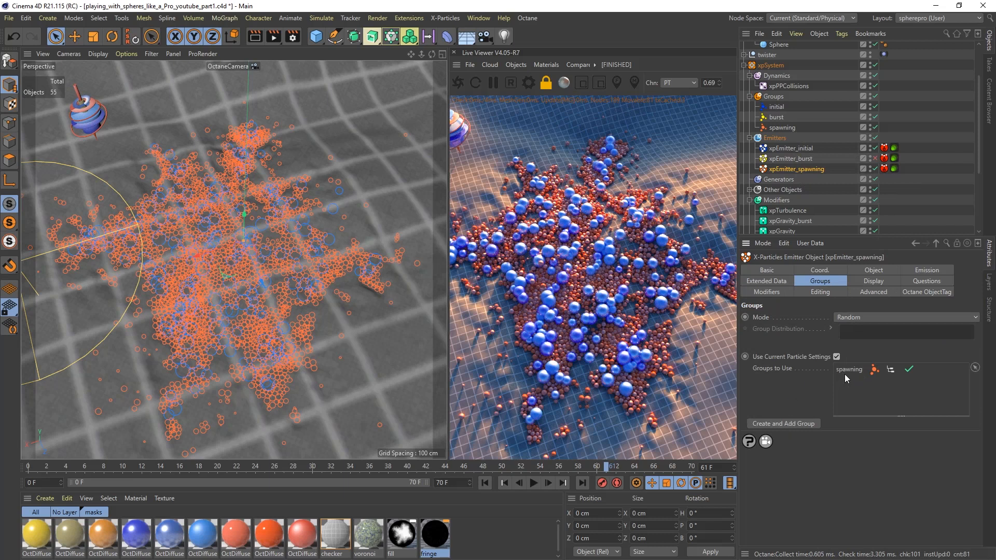
{"action": "left_click", "coordinate": [785, 160]}
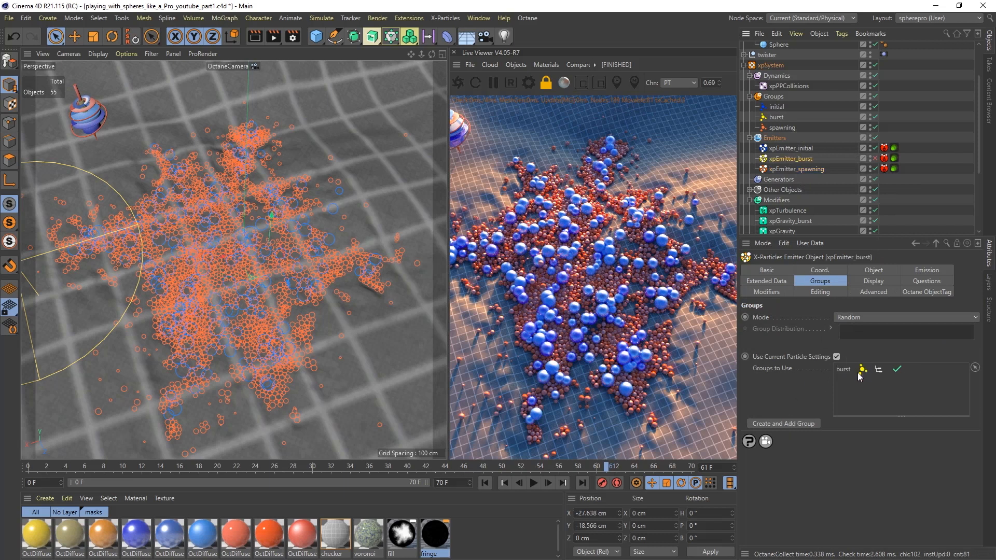
{"action": "left_click", "coordinate": [790, 148]}
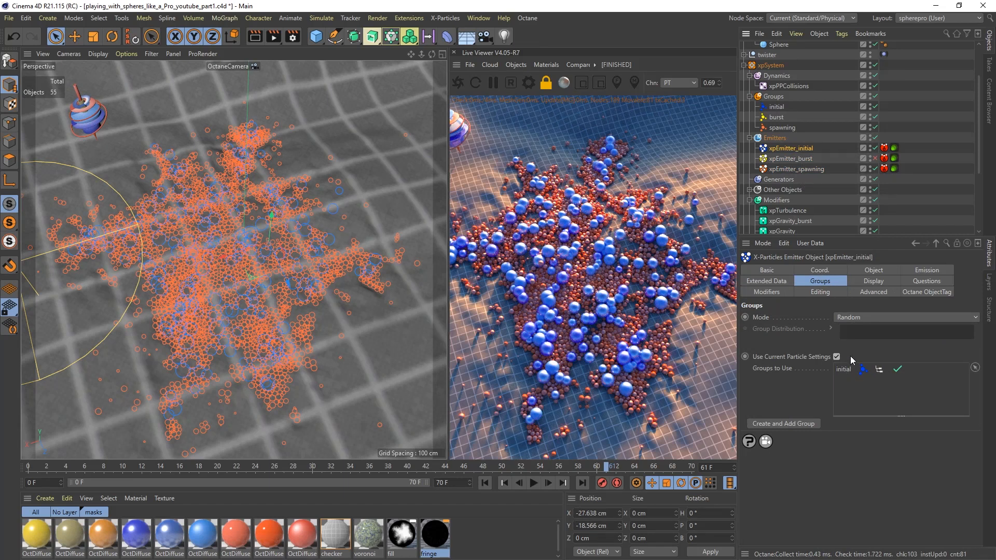
Step: Examine the xpPPCollisions object properties and affected groups, and check the burst group's settings against them
{"action": "scroll", "coordinate": [786, 135], "scroll_direction": "up", "scroll_amount": 3}
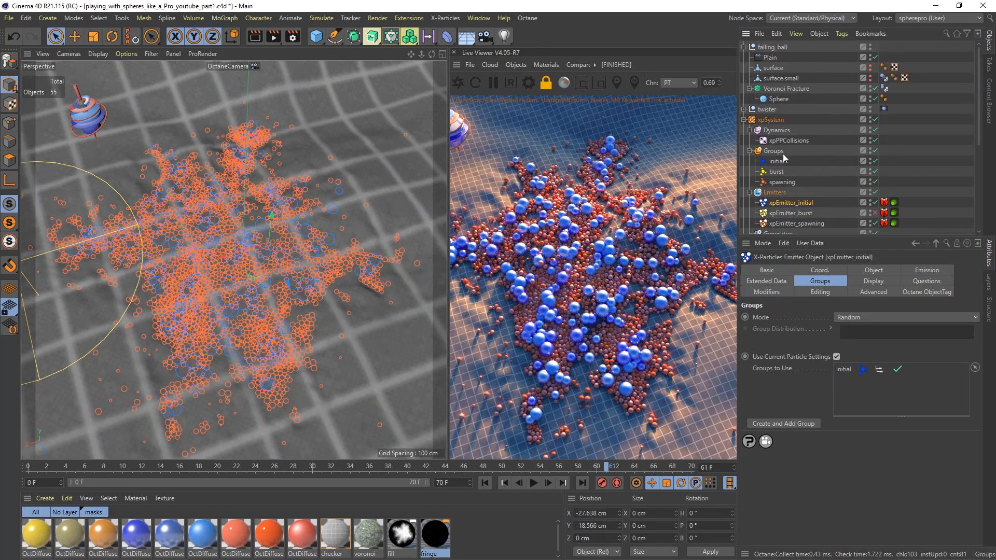
{"action": "scroll", "coordinate": [981, 119], "scroll_direction": "down", "scroll_amount": 5}
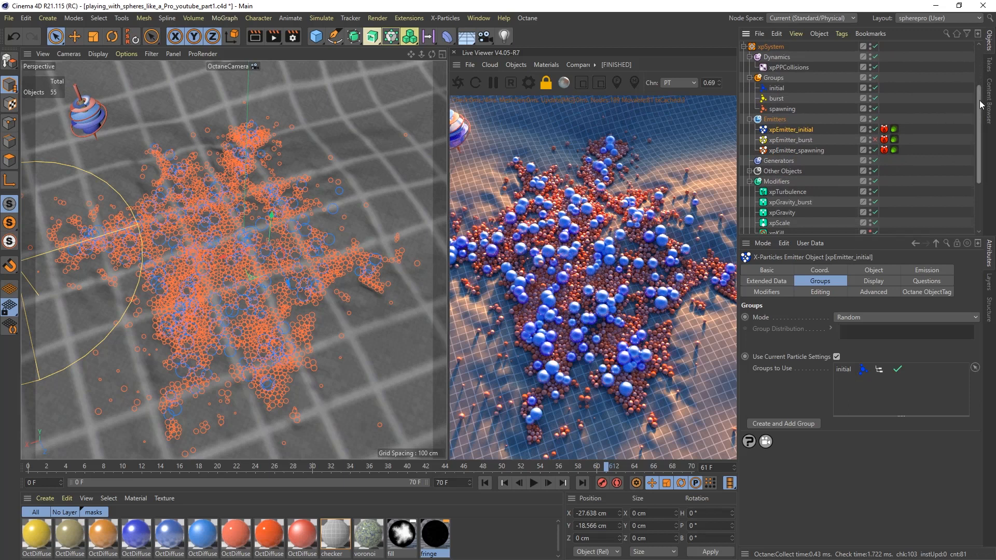
{"action": "scroll", "coordinate": [973, 114], "scroll_direction": "up", "scroll_amount": 3}
{"action": "left_click", "coordinate": [789, 108]}
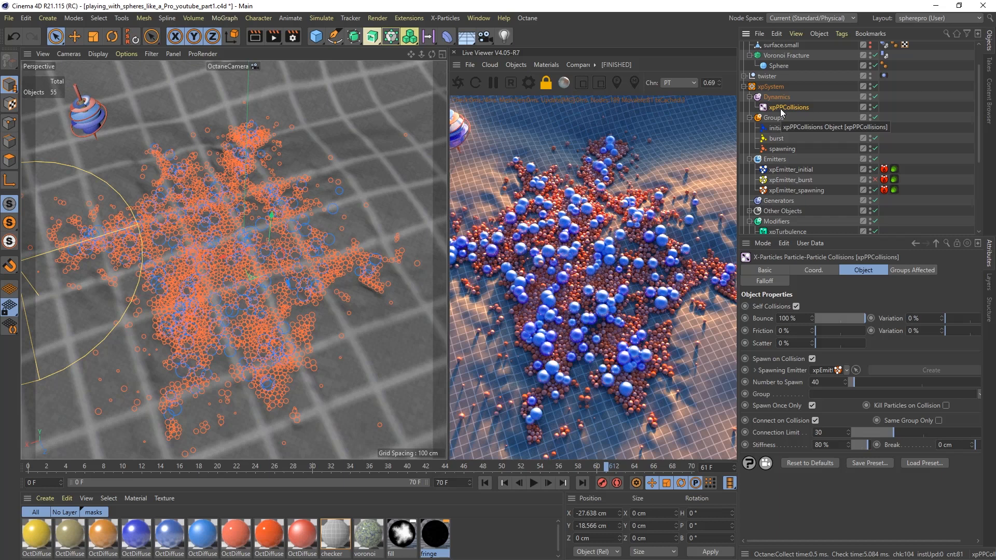
{"action": "left_click", "coordinate": [903, 272]}
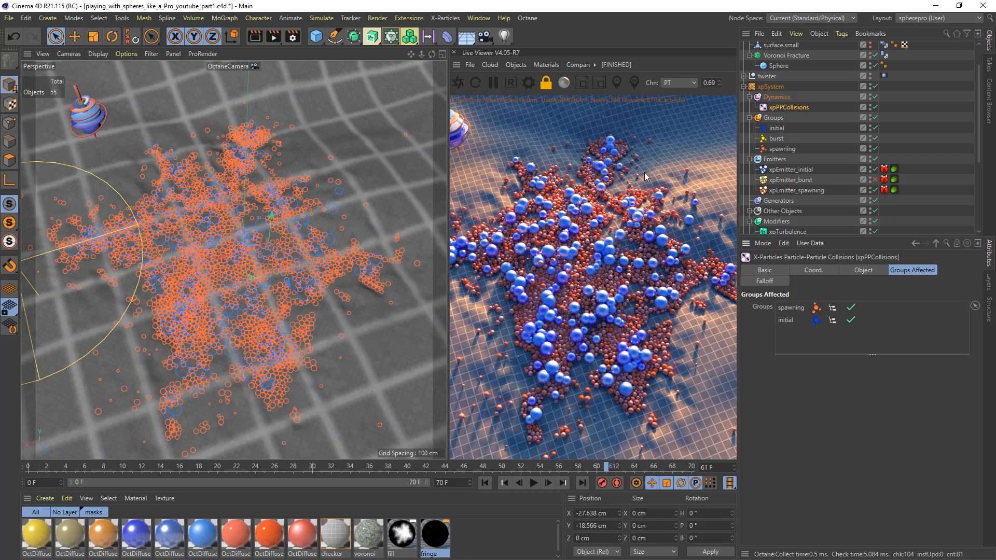
{"action": "left_click", "coordinate": [778, 139]}
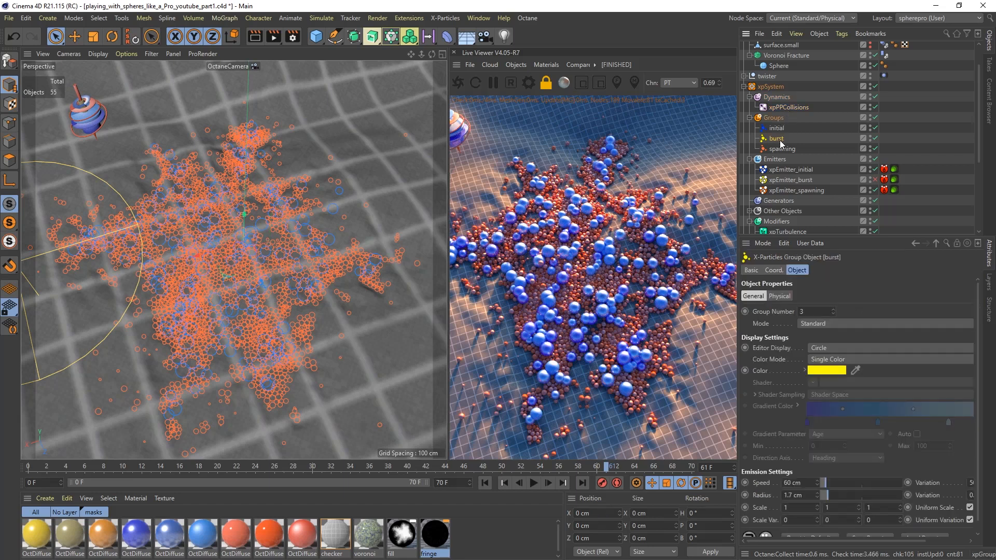
{"action": "left_click", "coordinate": [797, 108]}
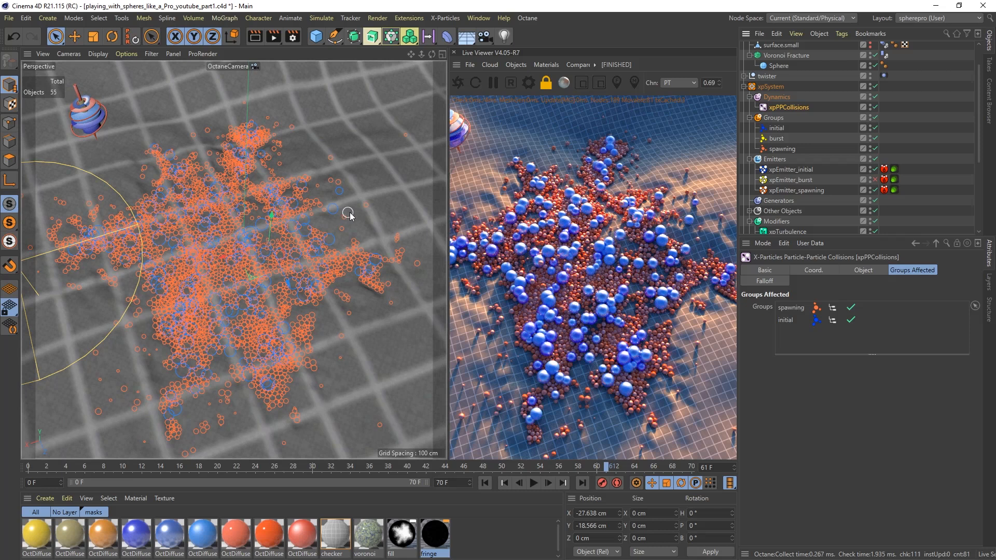
{"action": "left_click", "coordinate": [776, 138]}
Step: Rewind the simulation to frame 0, and collapse Dynamics, Groups and Emitters while expanding Other Objects to show the particle spheres
{"action": "left_click", "coordinate": [485, 483]}
{"action": "left_click_drag", "start_coordinate": [979, 145], "coordinate": [957, 138]}
{"action": "left_click", "coordinate": [750, 120]}
{"action": "left_click", "coordinate": [751, 99]}
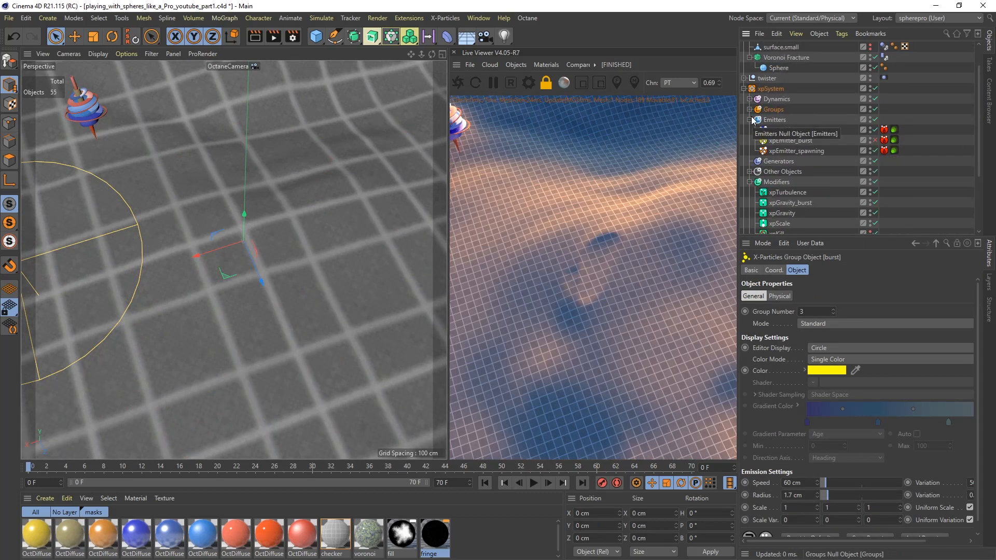
{"action": "left_click", "coordinate": [750, 119]}
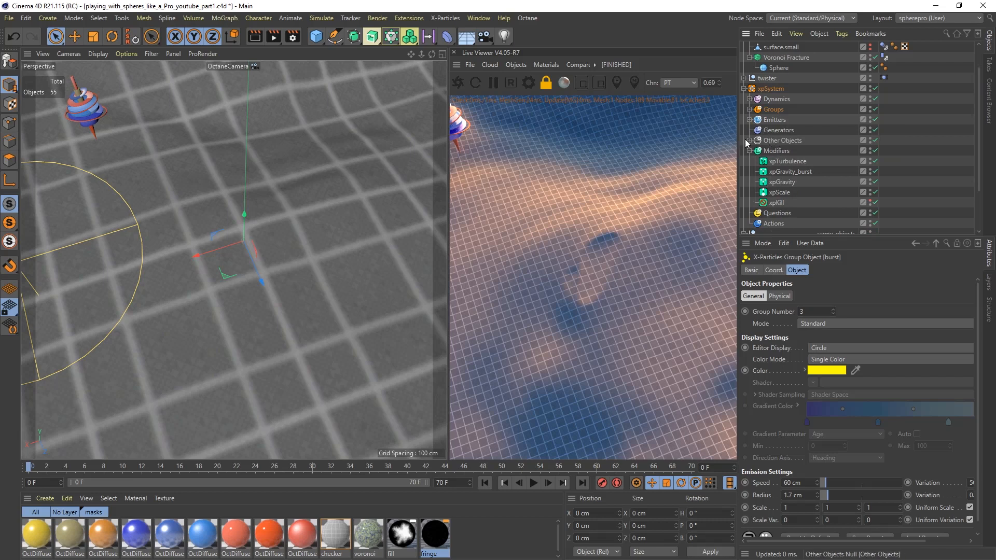
{"action": "left_click", "coordinate": [749, 141]}
{"action": "scroll", "coordinate": [805, 154], "scroll_direction": "down", "scroll_amount": 3}
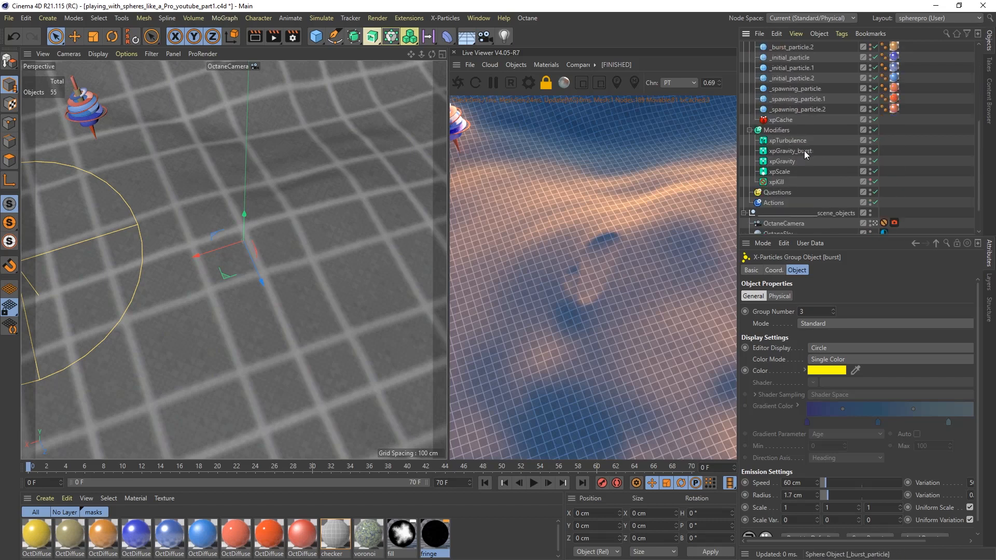
{"action": "scroll", "coordinate": [806, 154], "scroll_direction": "up", "scroll_amount": 3}
{"action": "left_click_drag", "start_coordinate": [980, 127], "coordinate": [984, 149]}
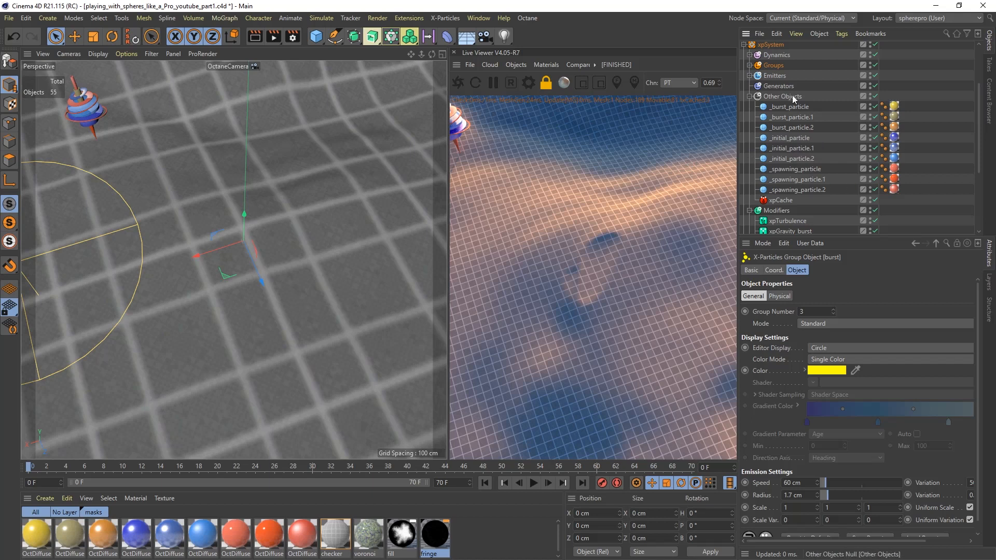
Step: Examine the Octane object tag on xpEmitter_initial, looking through the sphere objects assigned for Geometry particle rendering
{"action": "left_click", "coordinate": [789, 117]}
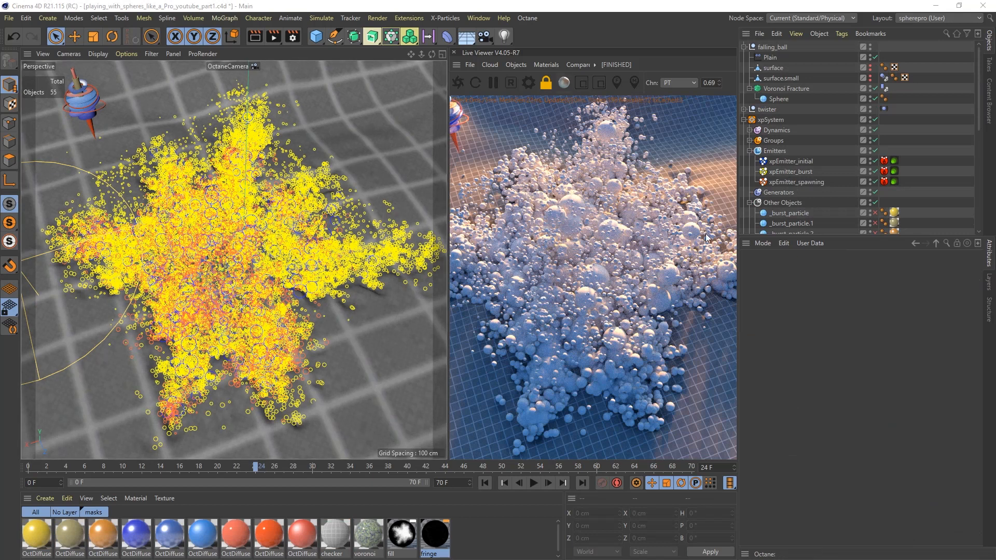
{"action": "left_click", "coordinate": [895, 161]}
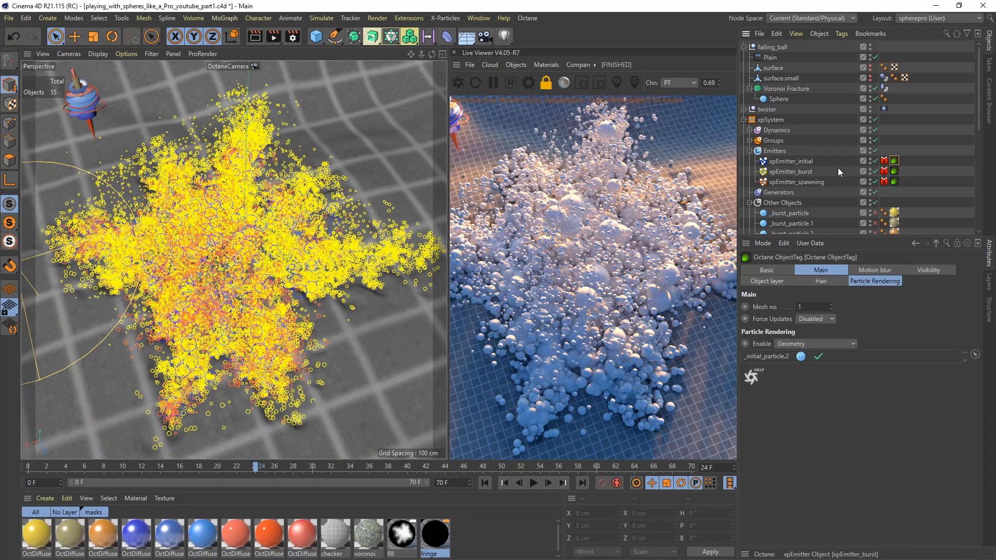
{"action": "left_click", "coordinate": [803, 162]}
{"action": "left_click", "coordinate": [895, 161]}
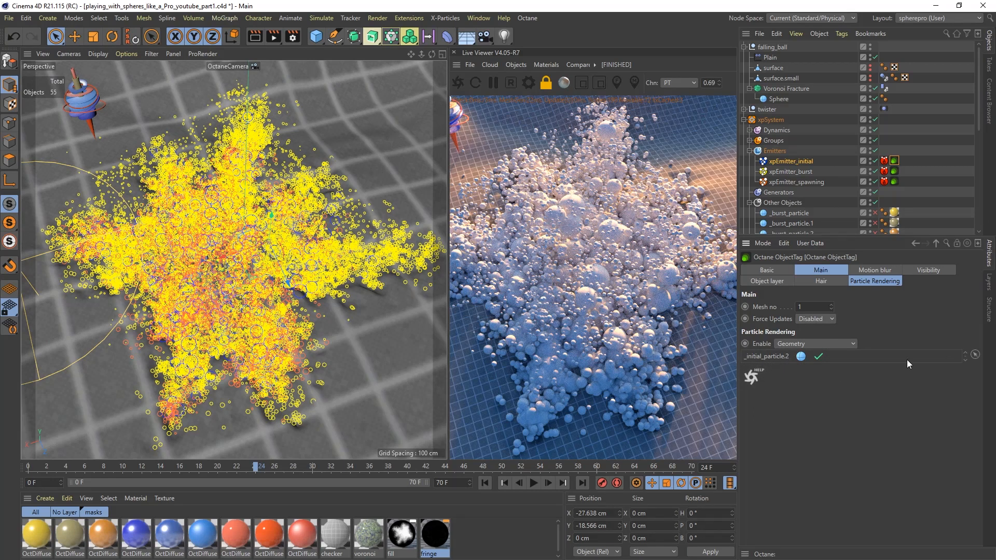
{"action": "left_click", "coordinate": [964, 360]}
{"action": "left_click", "coordinate": [964, 360]}
{"action": "left_click", "coordinate": [963, 360]}
{"action": "left_click", "coordinate": [964, 360]}
{"action": "left_click", "coordinate": [964, 360]}
{"action": "left_click", "coordinate": [964, 360]}
{"action": "left_click", "coordinate": [964, 360]}
{"action": "left_click", "coordinate": [964, 360]}
{"action": "scroll", "coordinate": [805, 154], "scroll_direction": "down", "scroll_amount": 2}
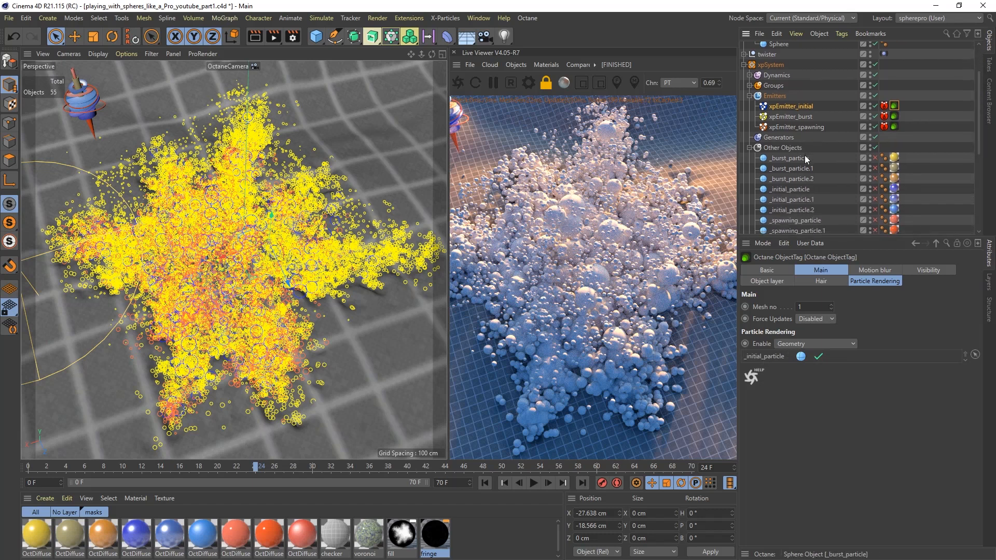
Step: Compare the properties of the burst particle spheres with the geometry list in xpEmitter_burst's Octane object tag
{"action": "left_click_drag", "start_coordinate": [804, 155], "coordinate": [792, 179]}
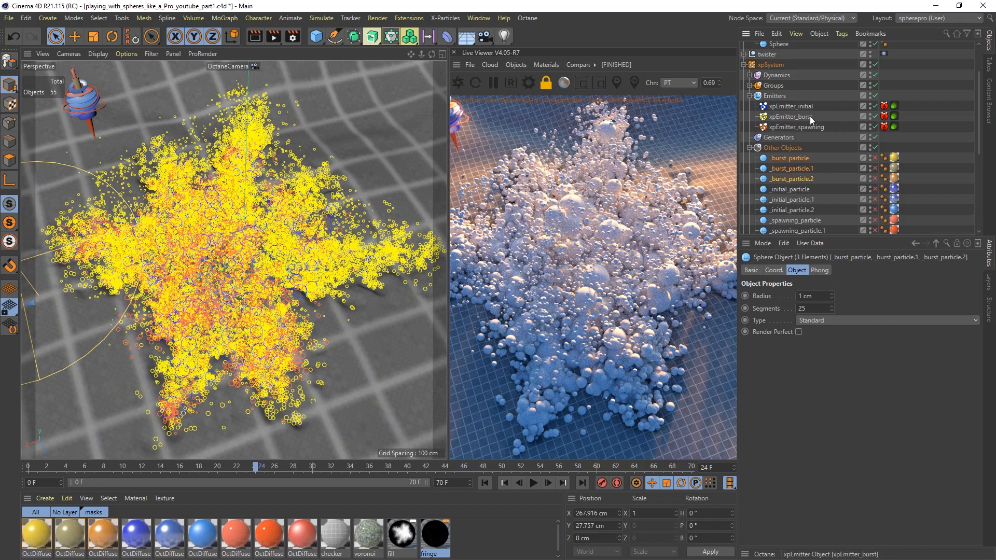
{"action": "left_click", "coordinate": [894, 117]}
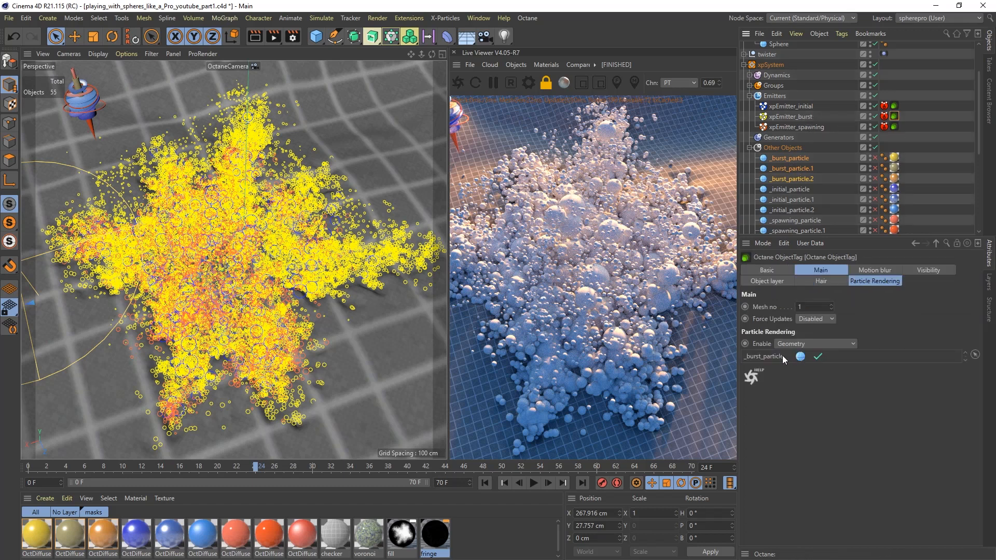
{"action": "left_click", "coordinate": [800, 158]}
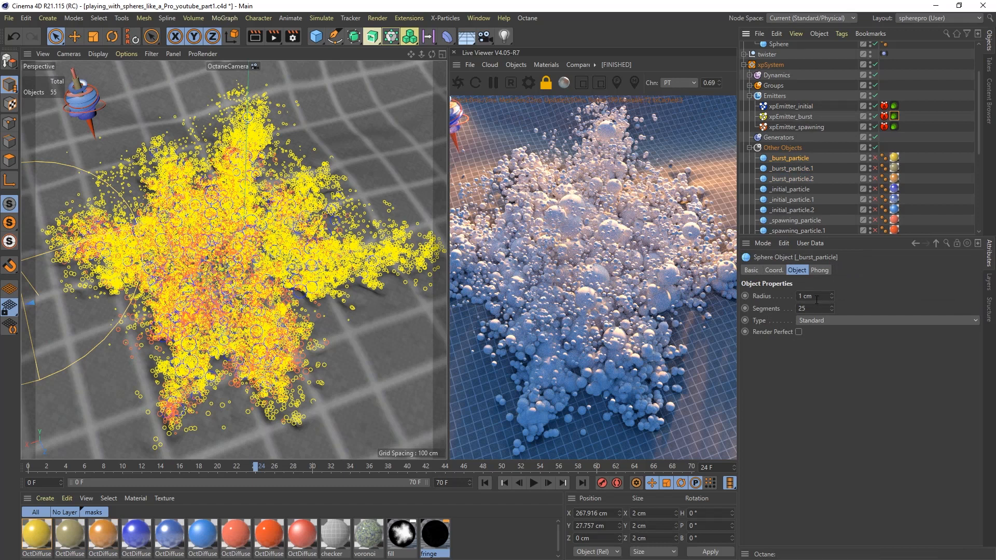
{"action": "left_click", "coordinate": [802, 179]}
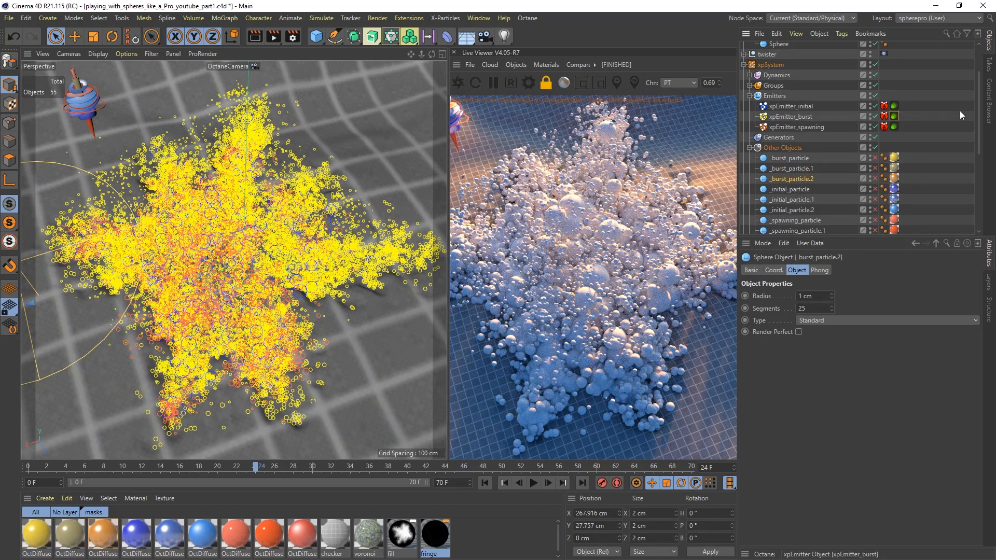
{"action": "left_click_drag", "start_coordinate": [978, 100], "coordinate": [982, 77]}
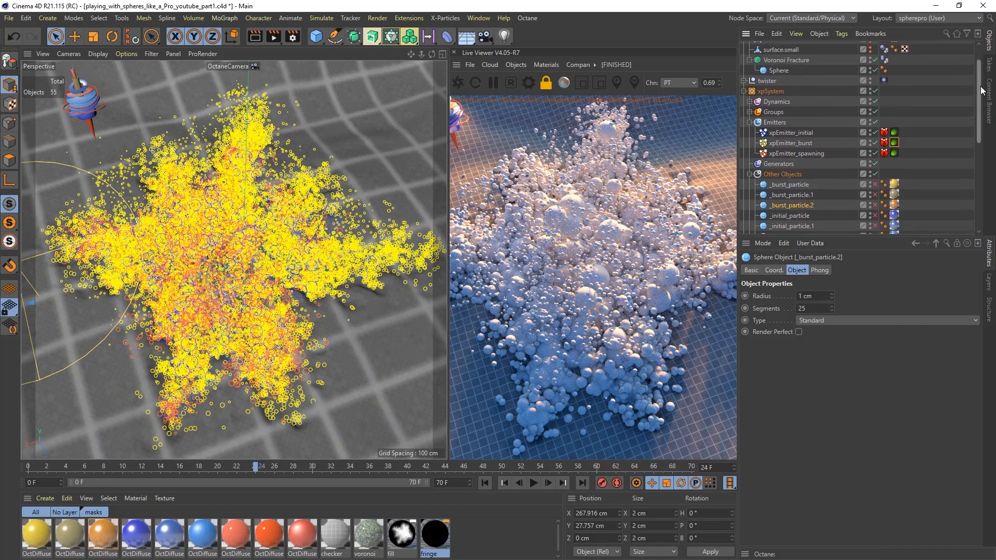
Step: Expand Groups and compare the burst group's emission radius with the radius of the _burst_particle sphere
{"action": "left_click", "coordinate": [750, 112]}
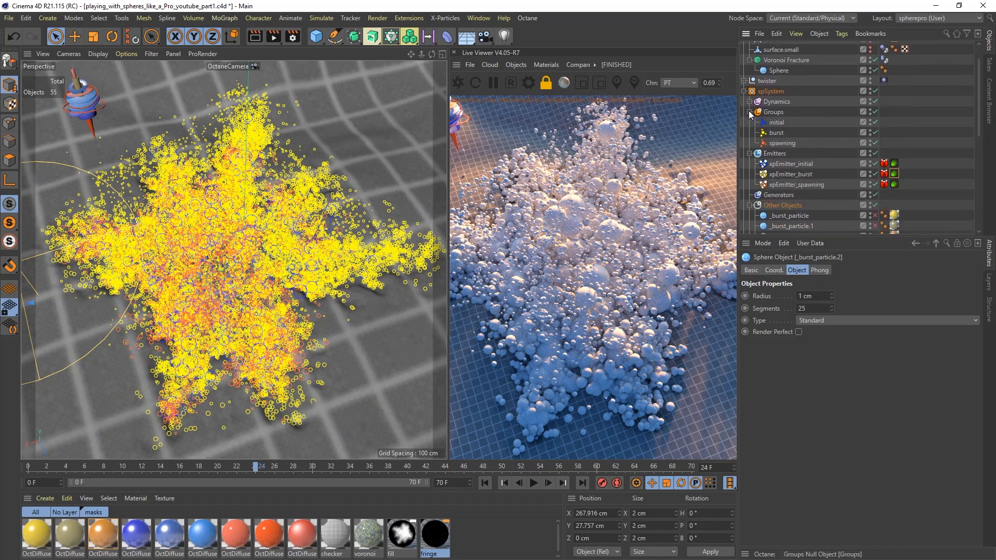
{"action": "left_click", "coordinate": [776, 133]}
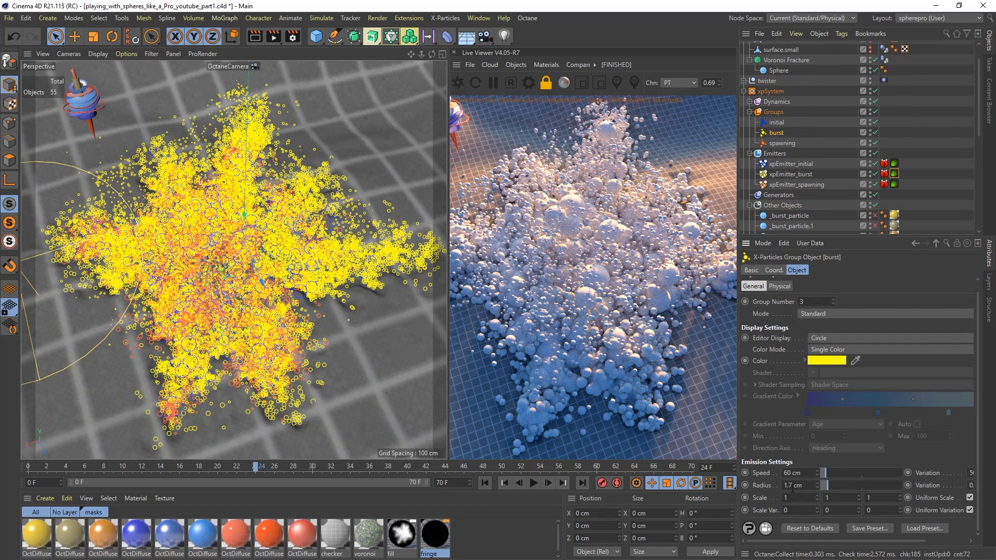
{"action": "scroll", "coordinate": [980, 127], "scroll_direction": "down", "scroll_amount": 3}
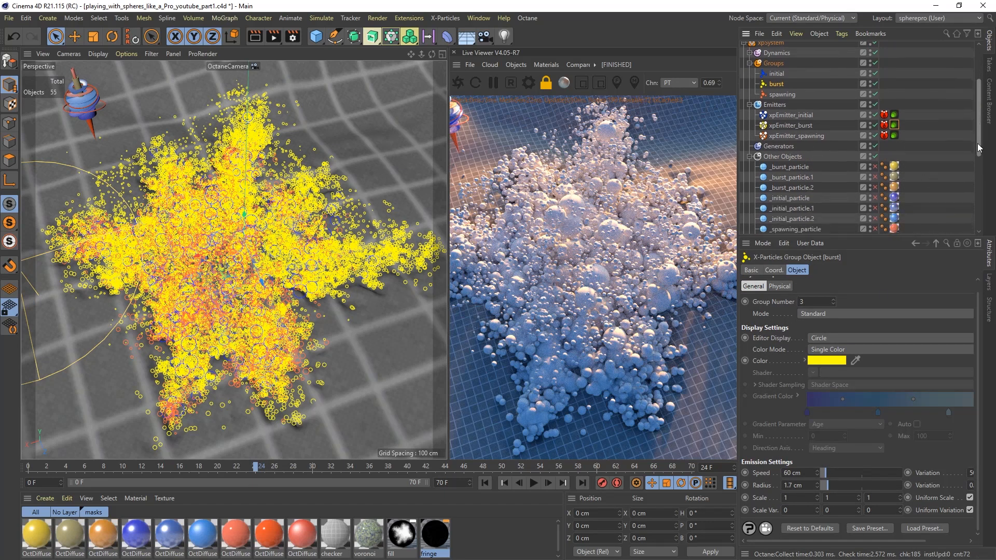
{"action": "left_click", "coordinate": [797, 171]}
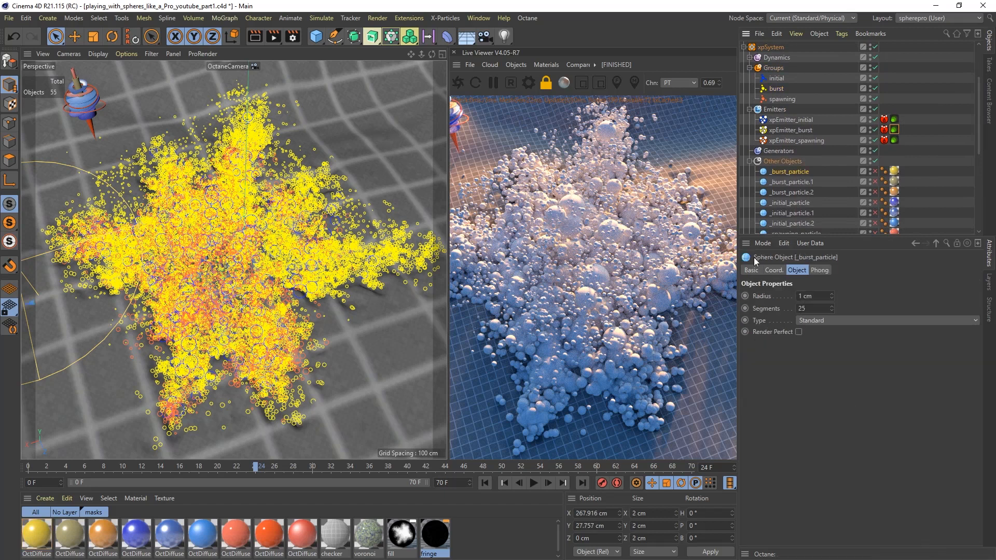
{"action": "left_click", "coordinate": [786, 90]}
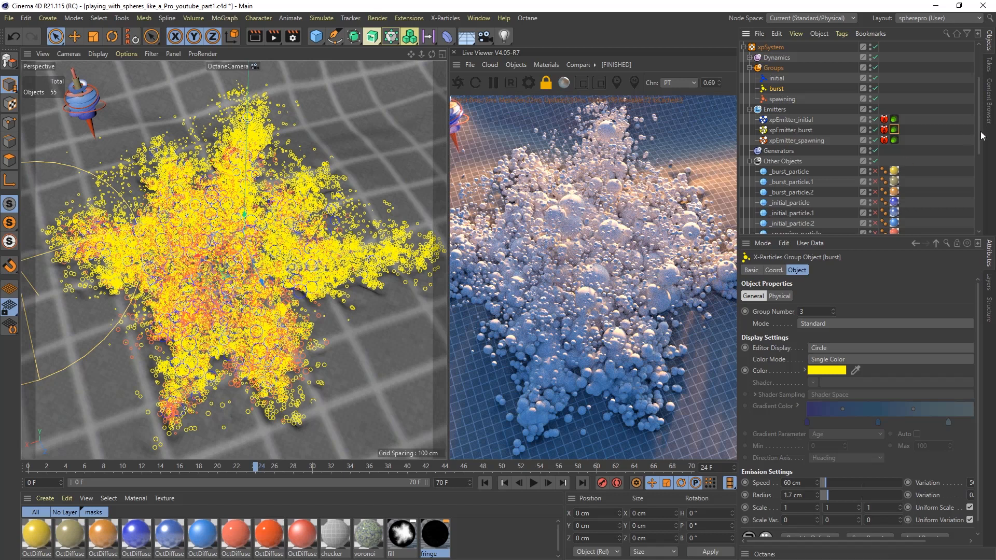
{"action": "left_click_drag", "start_coordinate": [981, 135], "coordinate": [981, 158]}
{"action": "left_click", "coordinate": [799, 116]}
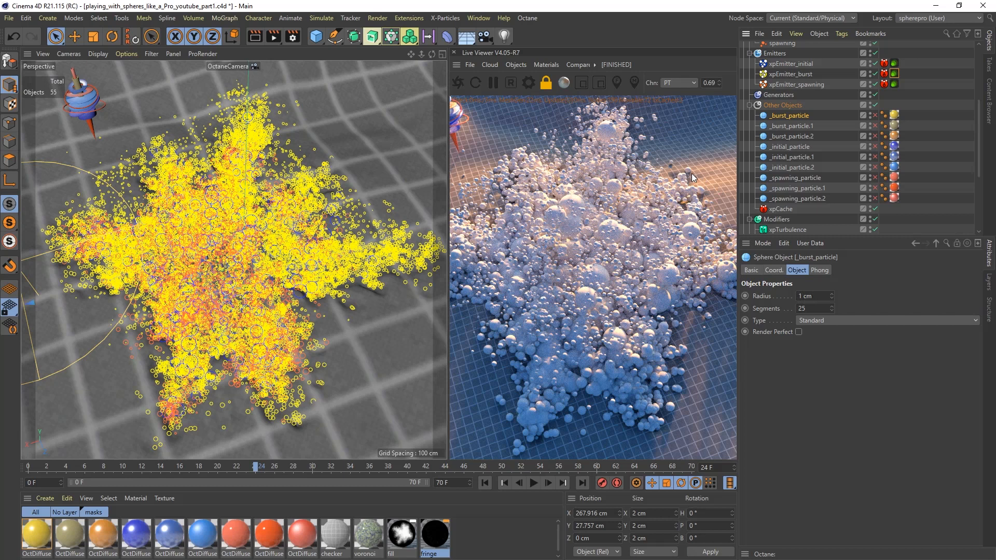
{"action": "left_click_drag", "start_coordinate": [815, 296], "coordinate": [796, 295]}
Step: Check which group xpEmitter_burst uses, and review that group's settings alongside the _burst_particle.1 sphere
{"action": "scroll", "coordinate": [977, 105], "scroll_direction": "up", "scroll_amount": 3}
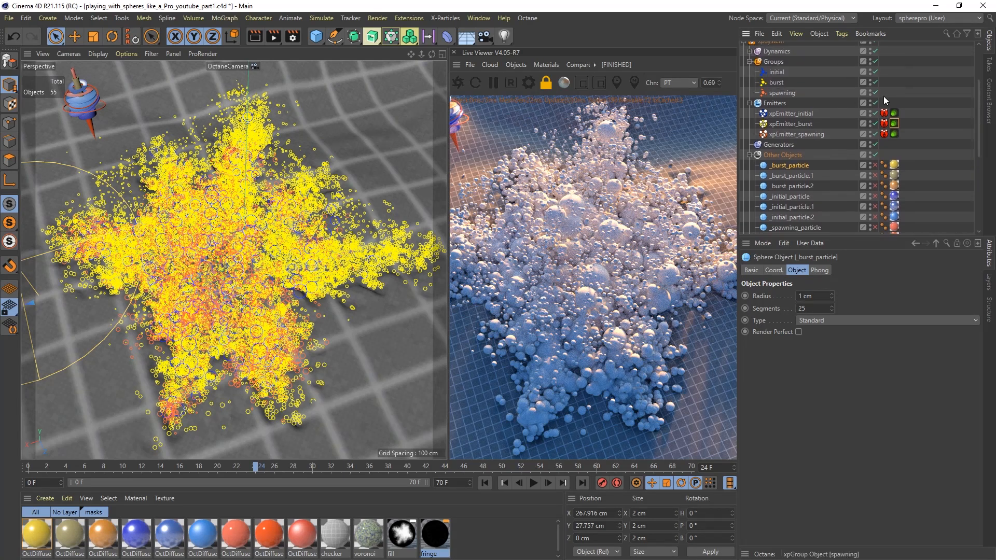
{"action": "left_click", "coordinate": [801, 125]}
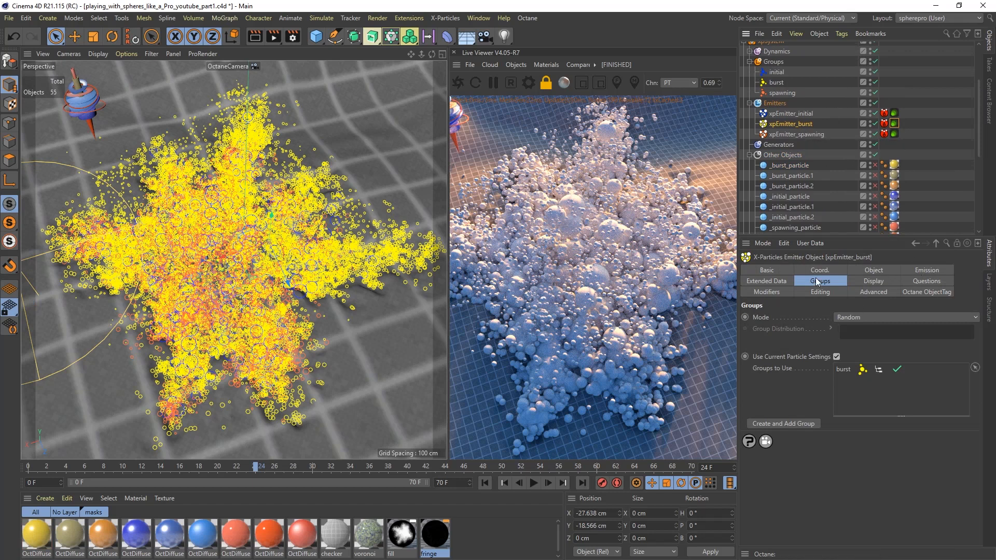
{"action": "left_click", "coordinate": [777, 82]}
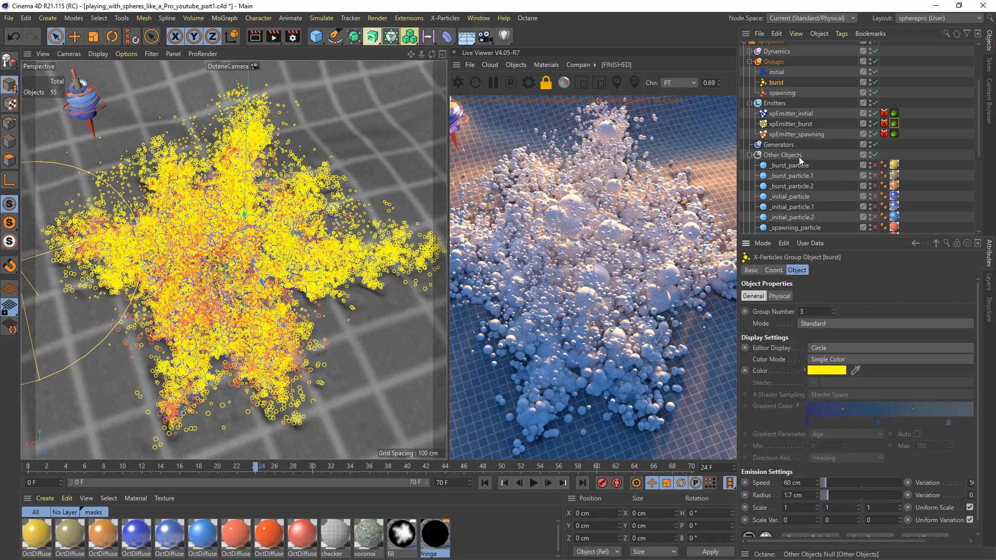
{"action": "left_click", "coordinate": [793, 176]}
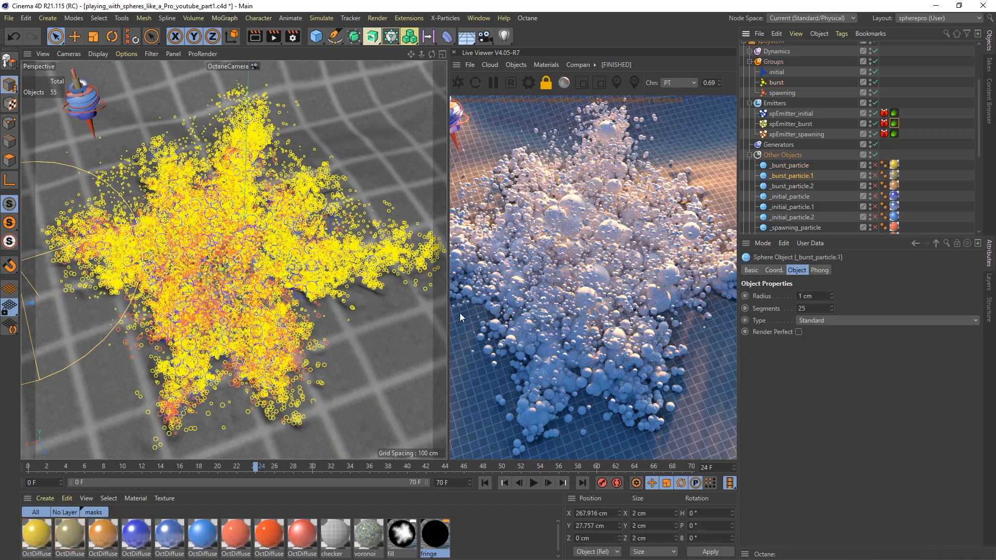
Step: Enable the three burst particle spheres and the three initial particle spheres
{"action": "left_click", "coordinate": [875, 165]}
{"action": "left_click", "coordinate": [875, 175]}
{"action": "left_click", "coordinate": [874, 186]}
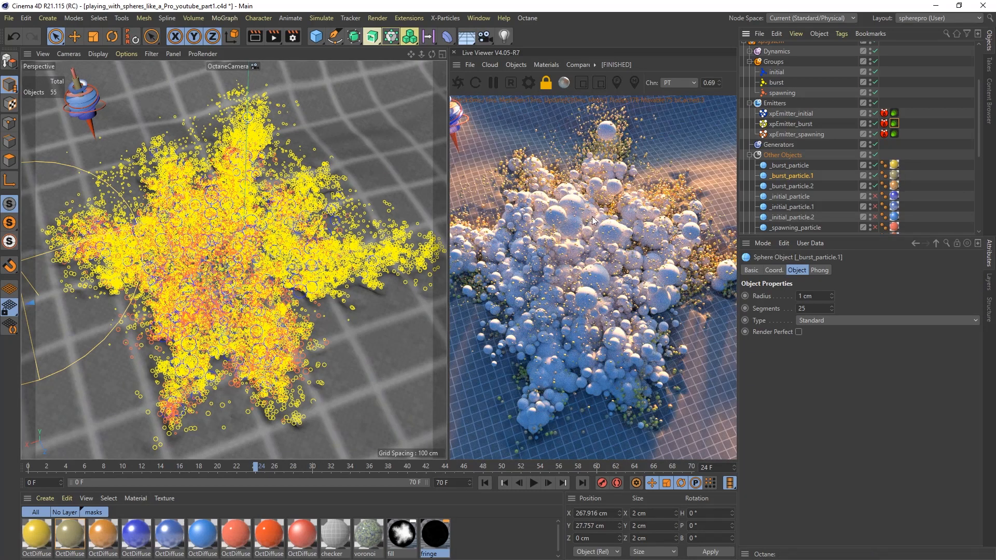
{"action": "scroll", "coordinate": [977, 145], "scroll_direction": "down", "scroll_amount": 2}
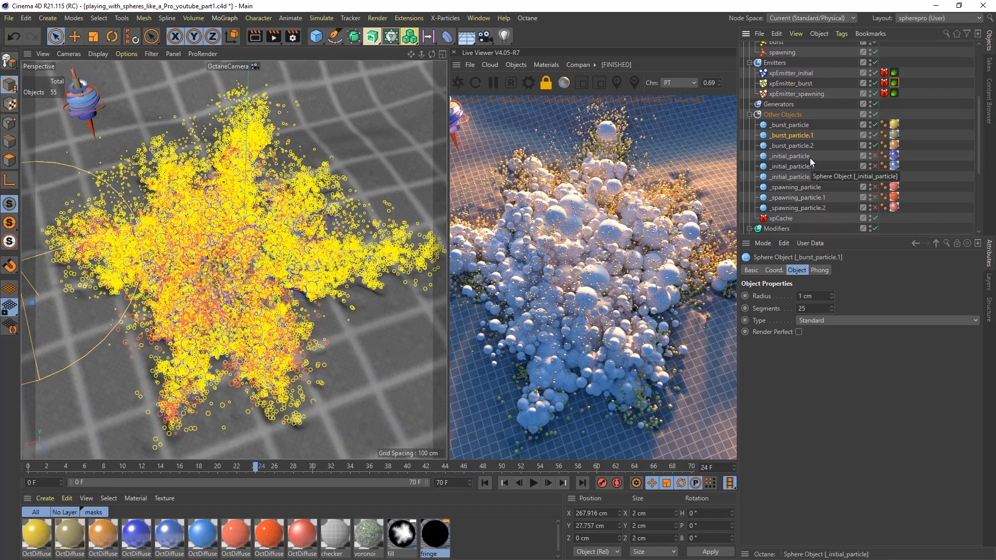
{"action": "left_click_drag", "start_coordinate": [875, 157], "coordinate": [877, 166]}
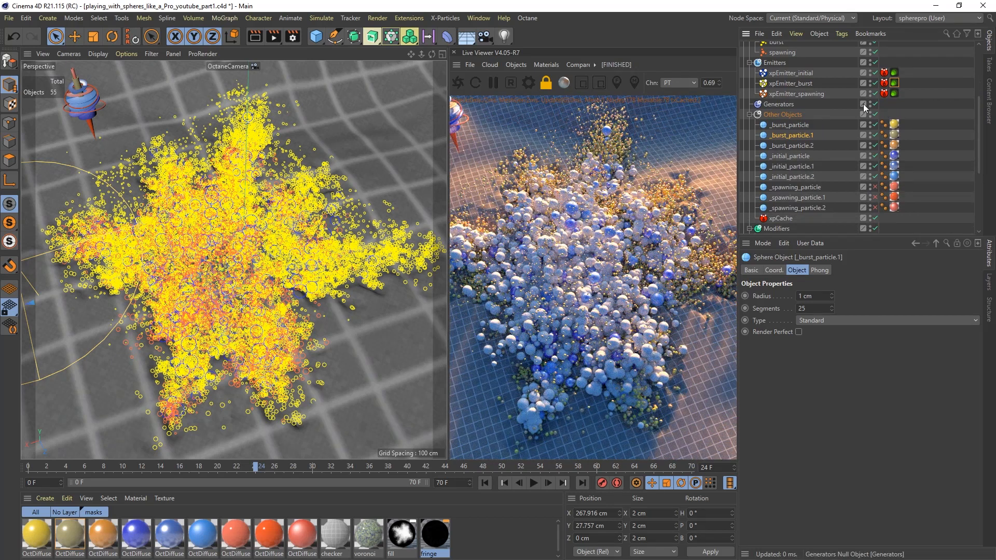
Step: Check the sphere geometry listed in xpEmitter_initial's Octane object tag against the three initial particle spheres
{"action": "left_click", "coordinate": [814, 73]}
{"action": "left_click", "coordinate": [895, 73]}
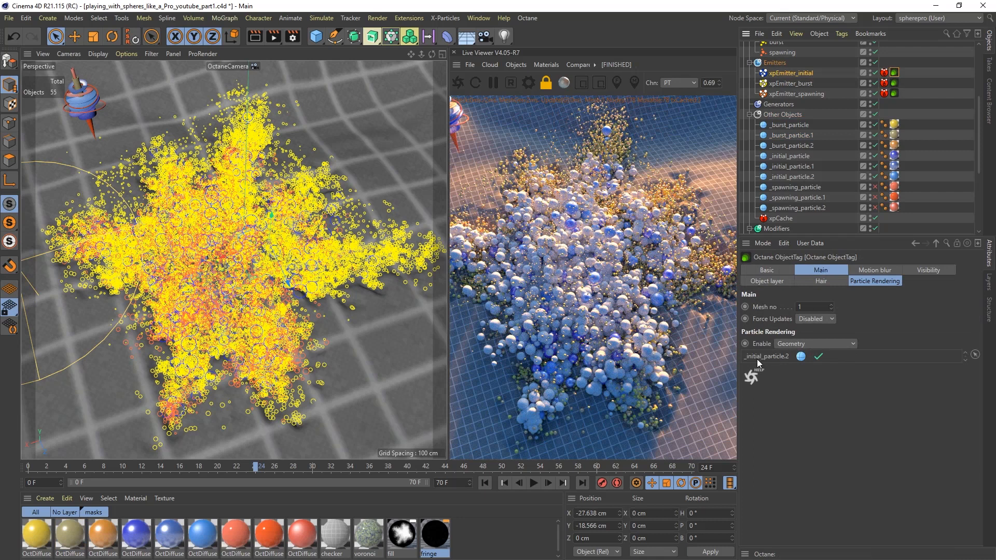
{"action": "left_click", "coordinate": [967, 361]}
{"action": "left_click", "coordinate": [967, 360]}
{"action": "left_click_drag", "start_coordinate": [829, 155], "coordinate": [802, 175]}
{"action": "left_click", "coordinate": [918, 175]}
Step: Enable the three spawning particle spheres, and check their materials and the geometry list in xpEmitter_spawning's Octane object tag
{"action": "left_click_drag", "start_coordinate": [874, 188], "coordinate": [874, 208]}
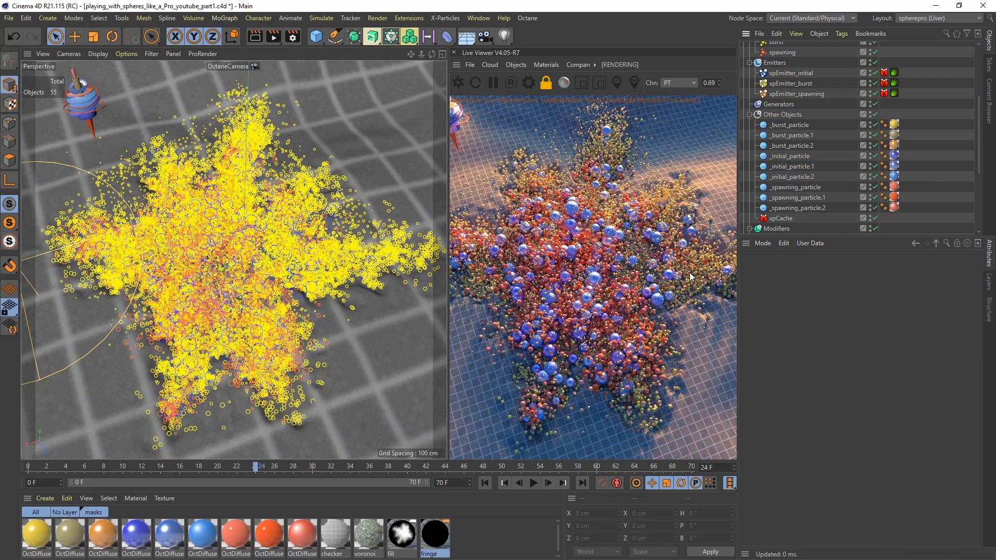
{"action": "left_click_drag", "start_coordinate": [905, 182], "coordinate": [903, 213]}
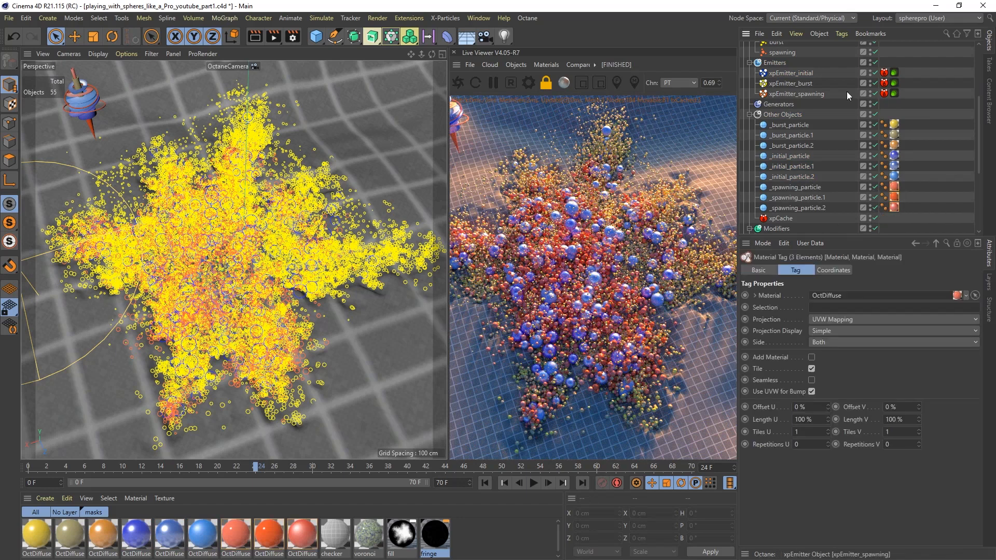
{"action": "left_click", "coordinate": [894, 93]}
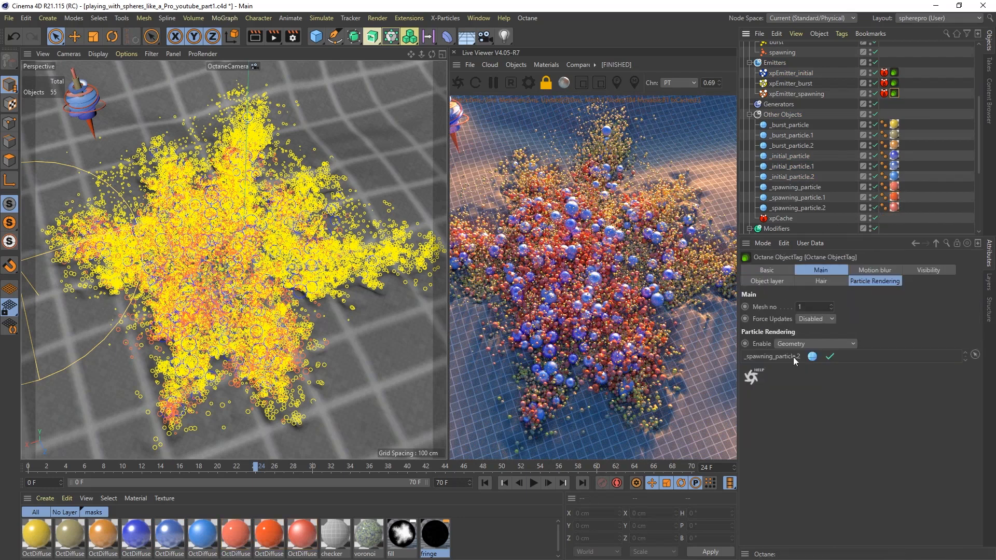
{"action": "left_click", "coordinate": [965, 360]}
{"action": "left_click", "coordinate": [964, 360]}
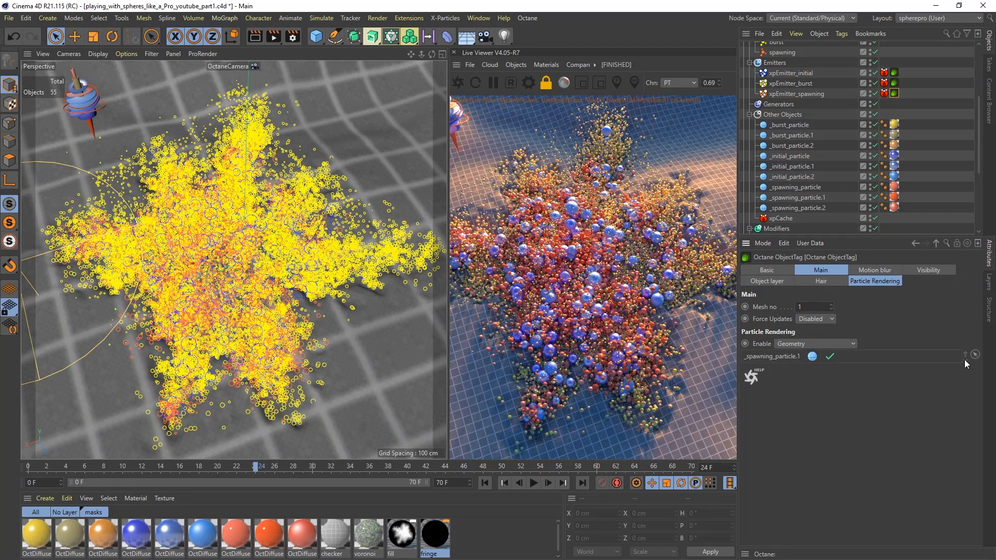
{"action": "left_click", "coordinate": [933, 165]}
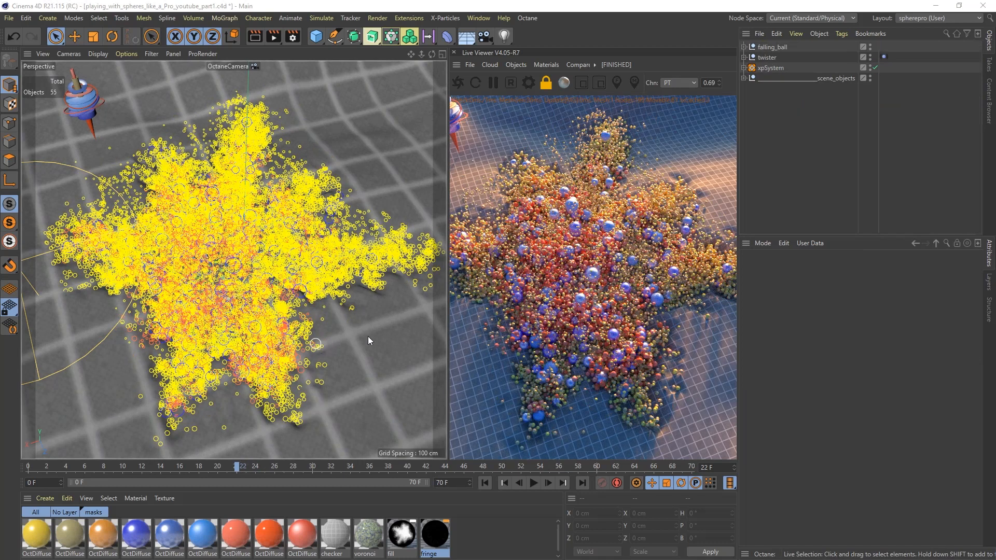
Step: Expand the falling_ball, twister, xpSystem and scene_objects hierarchies and look over the complete scene structure
{"action": "left_click", "coordinate": [744, 48]}
{"action": "left_click", "coordinate": [744, 47]}
{"action": "left_click", "coordinate": [744, 78]}
{"action": "left_click", "coordinate": [744, 68]}
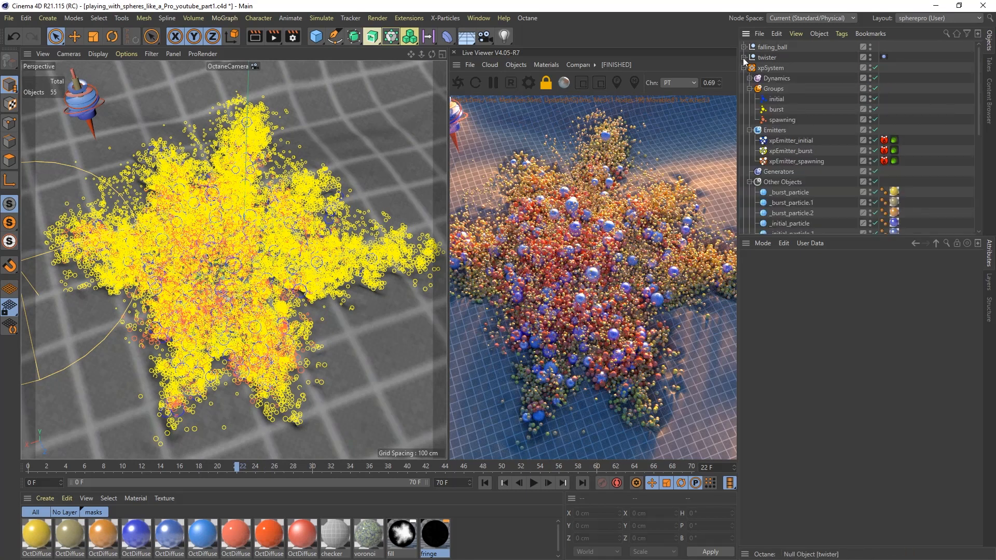
{"action": "left_click", "coordinate": [744, 58]}
{"action": "left_click", "coordinate": [744, 47]}
{"action": "scroll", "coordinate": [801, 142], "scroll_direction": "down", "scroll_amount": 8}
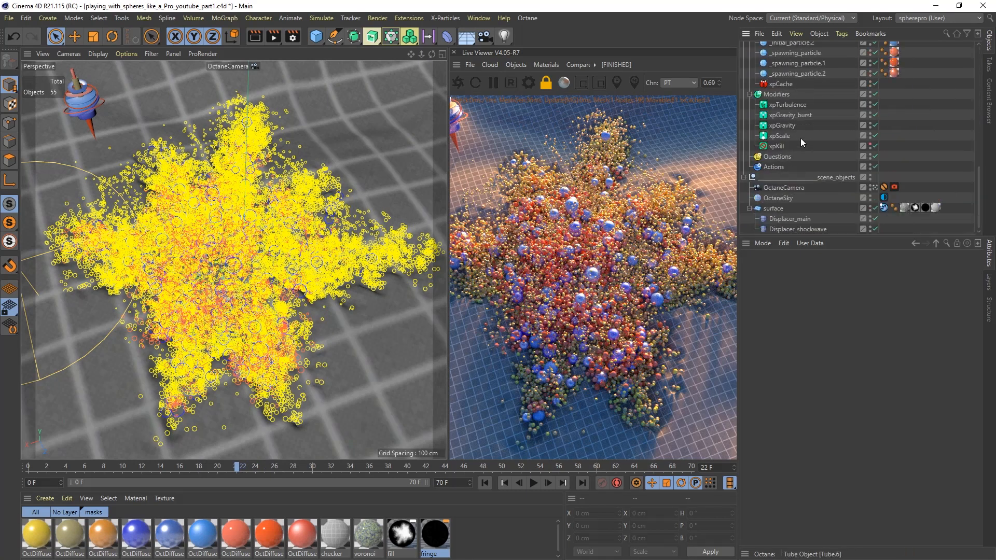
{"action": "scroll", "coordinate": [774, 116], "scroll_direction": "up", "scroll_amount": 4}
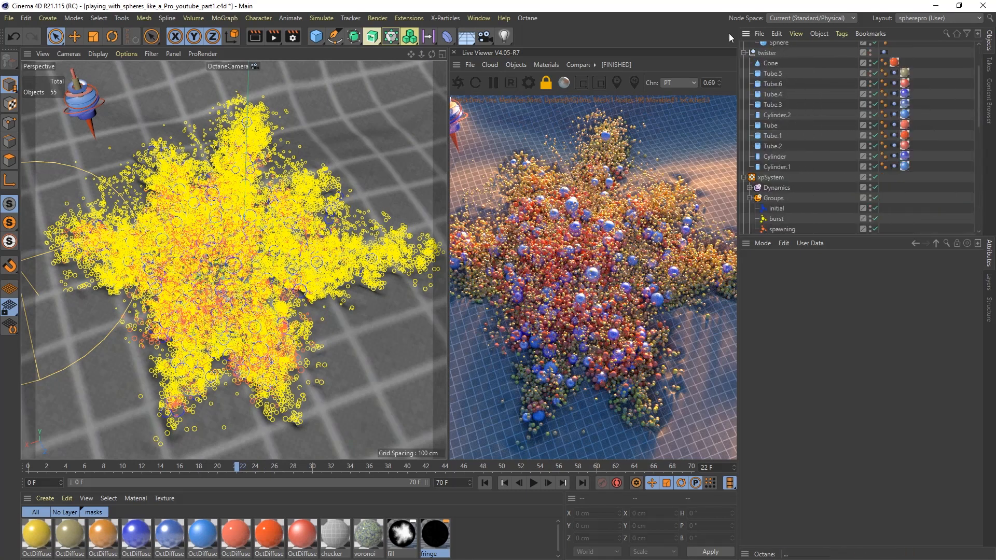
Step: Collapse the twister, falling_ball and xpSystem hierarchies, and review the camera, sky and surface objects inside scene_objects
{"action": "left_click", "coordinate": [744, 53]}
{"action": "scroll", "coordinate": [750, 91], "scroll_direction": "up", "scroll_amount": 2}
{"action": "left_click", "coordinate": [744, 47]}
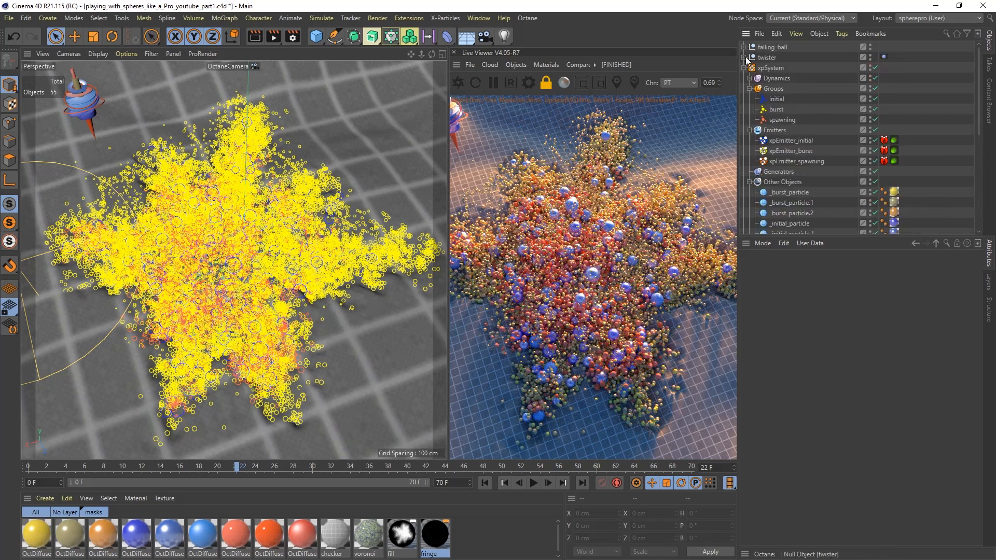
{"action": "left_click", "coordinate": [744, 68]}
{"action": "left_click", "coordinate": [745, 78]}
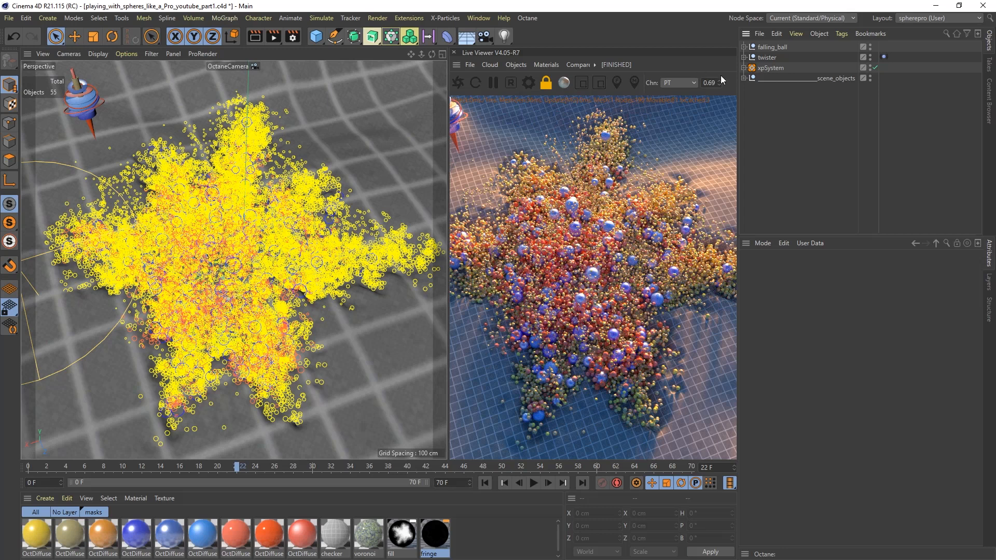
{"action": "left_click", "coordinate": [745, 78]}
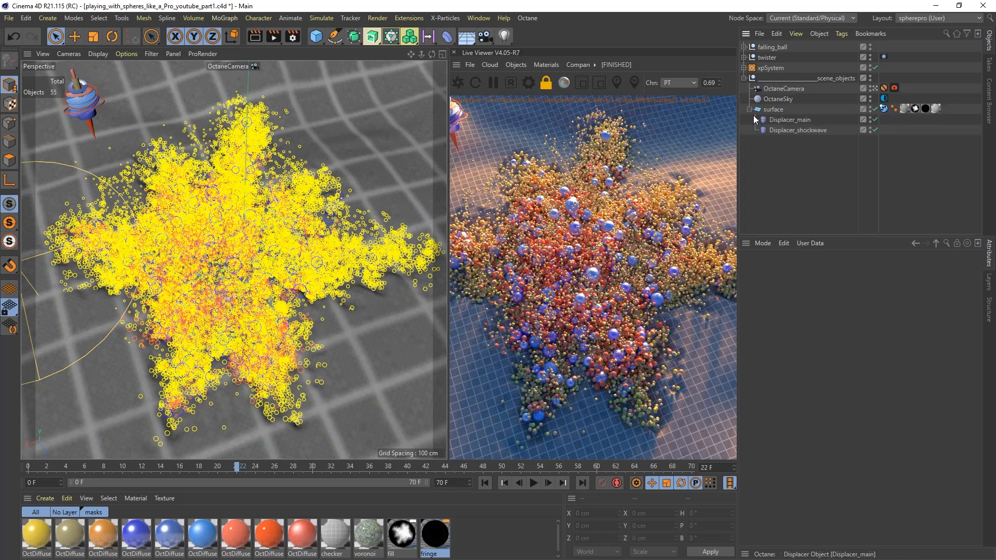
{"action": "left_click", "coordinate": [744, 78]}
{"action": "left_click", "coordinate": [744, 68]}
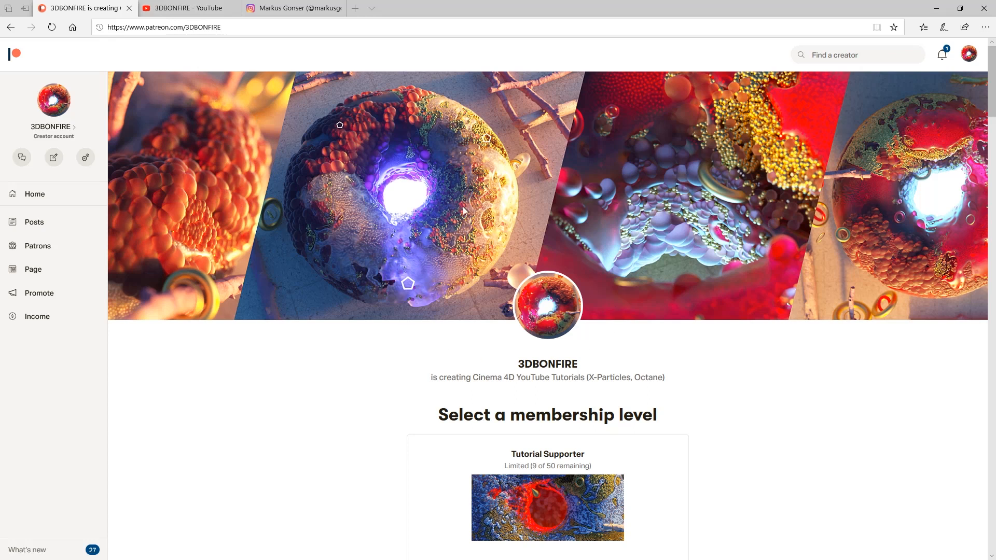
Step: Review the Tutorial Supporter membership on the 3DBONFIRE Patreon page in the browser, highlighting the text of its three listed benefits
{"action": "scroll", "coordinate": [468, 358], "scroll_direction": "down", "scroll_amount": 5}
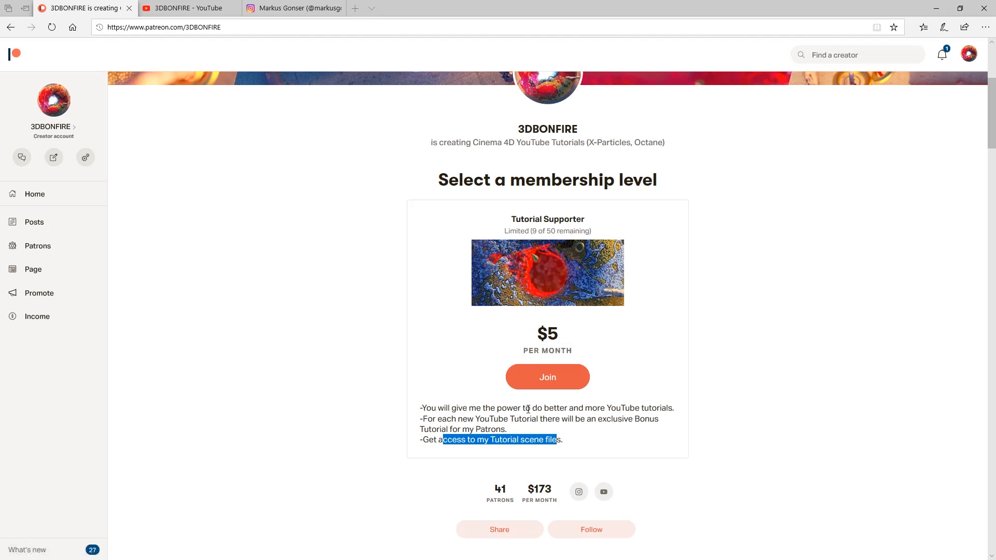
{"action": "left_click_drag", "start_coordinate": [544, 410], "coordinate": [674, 413]}
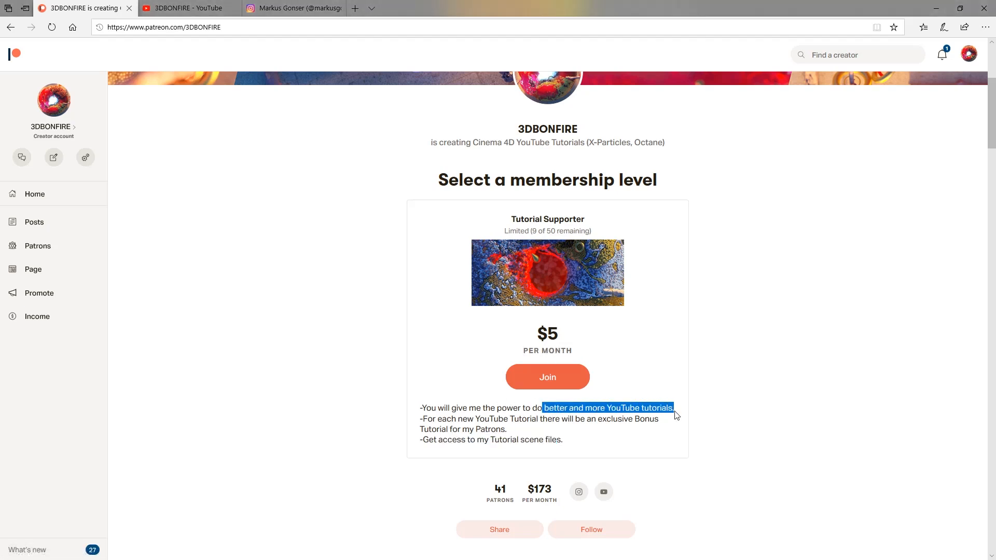
{"action": "left_click_drag", "start_coordinate": [476, 418], "coordinate": [631, 429]}
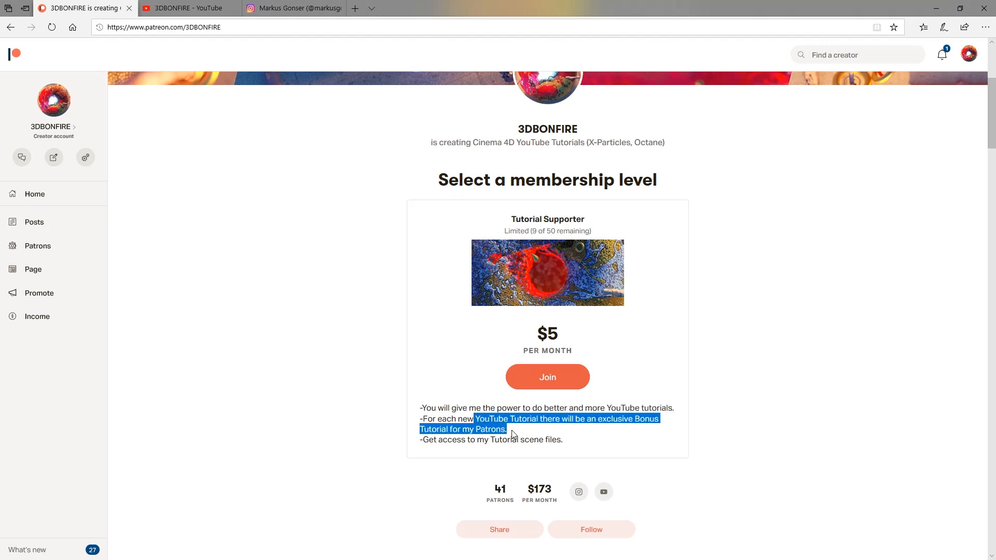
{"action": "left_click_drag", "start_coordinate": [443, 441], "coordinate": [567, 444]}
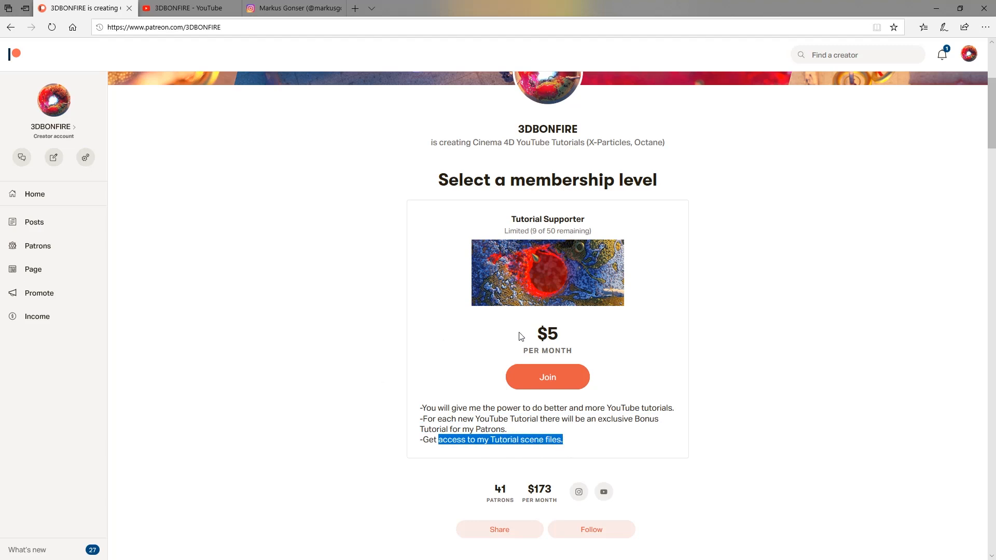
{"action": "scroll", "coordinate": [511, 290], "scroll_direction": "up", "scroll_amount": 5}
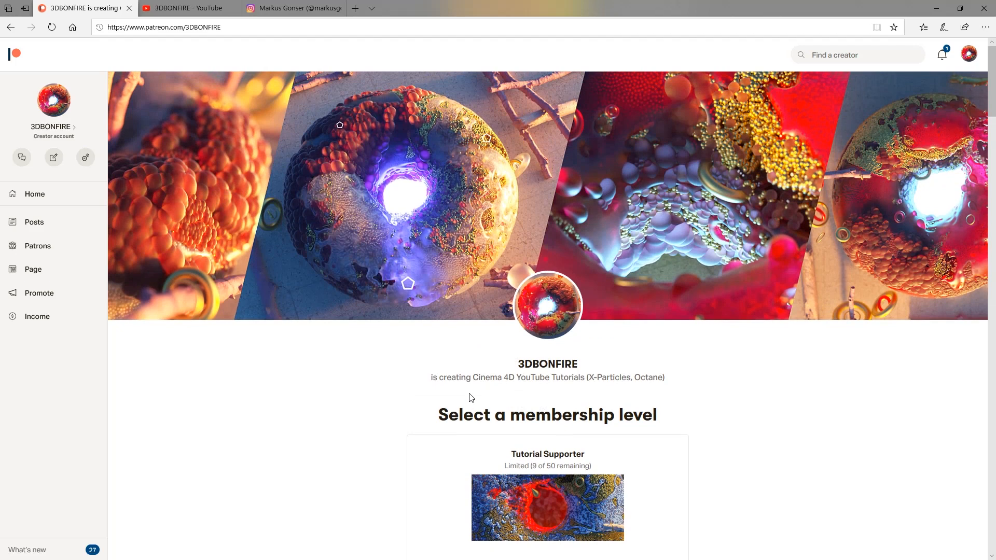
Step: Look through the About section, the funding goal and the recent posts on the 3DBONFIRE Patreon page
{"action": "scroll", "coordinate": [404, 362], "scroll_direction": "down", "scroll_amount": 20}
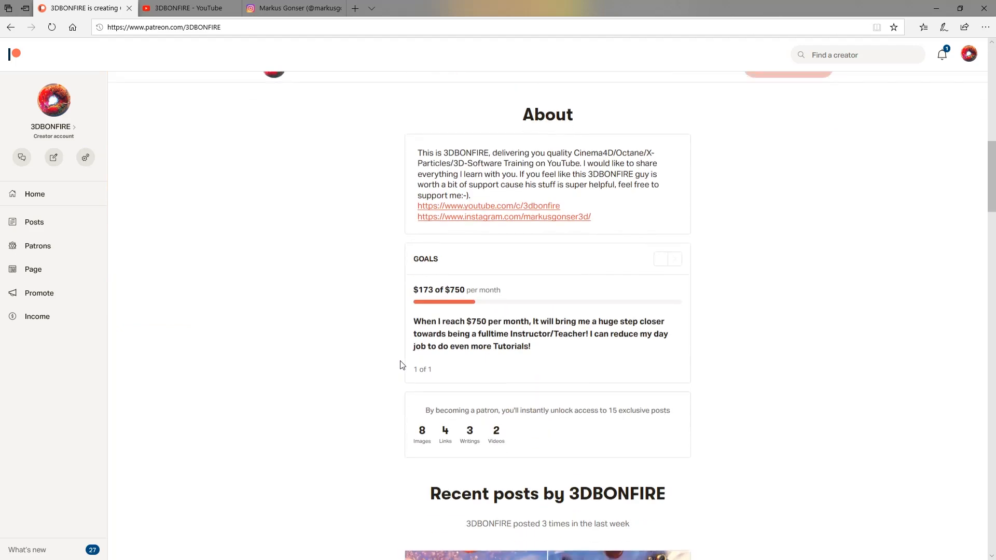
{"action": "scroll", "coordinate": [411, 294], "scroll_direction": "down", "scroll_amount": 18}
{"action": "scroll", "coordinate": [411, 293], "scroll_direction": "up", "scroll_amount": 16}
{"action": "scroll", "coordinate": [410, 294], "scroll_direction": "up", "scroll_amount": 1}
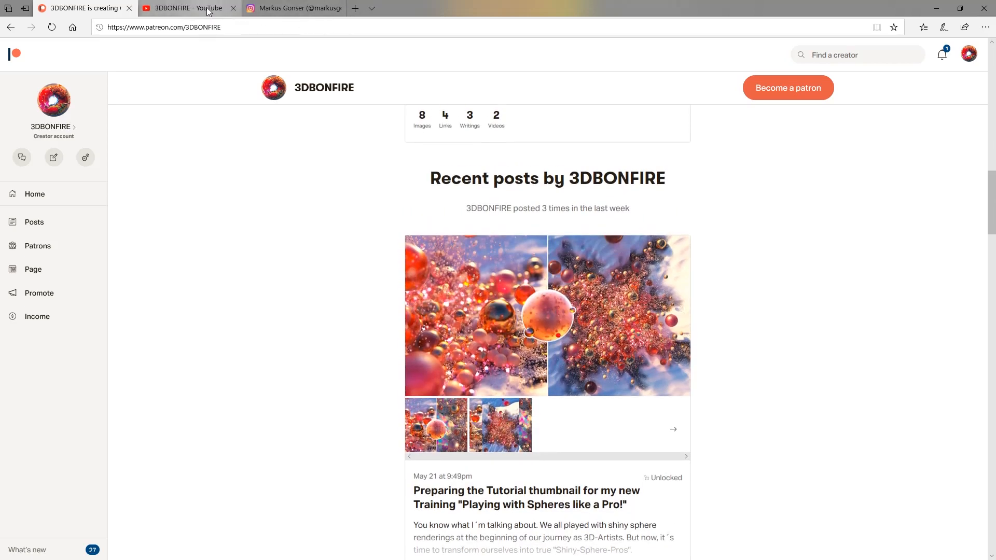
Step: Browse the posts on the creator's Instagram profile, and bring up the 3DBONFIRE YouTube channel page
{"action": "left_click", "coordinate": [289, 9]}
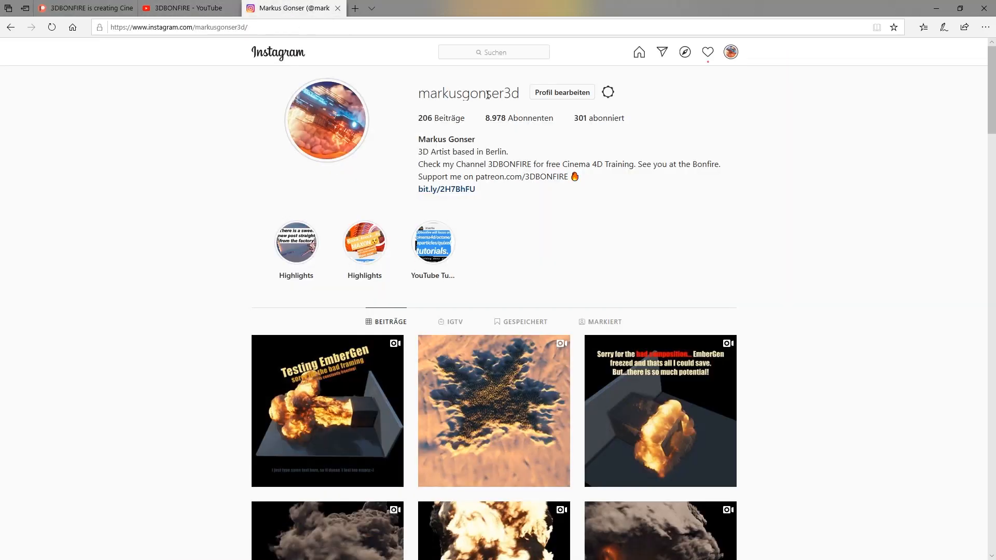
{"action": "scroll", "coordinate": [525, 258], "scroll_direction": "down", "scroll_amount": 16}
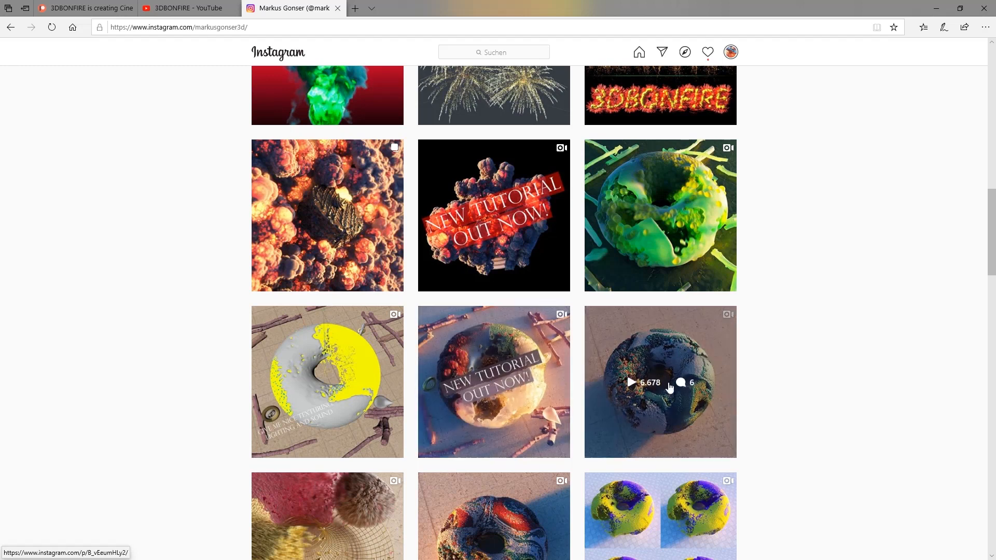
{"action": "scroll", "coordinate": [707, 388], "scroll_direction": "down", "scroll_amount": 5}
{"action": "scroll", "coordinate": [707, 388], "scroll_direction": "down", "scroll_amount": 7}
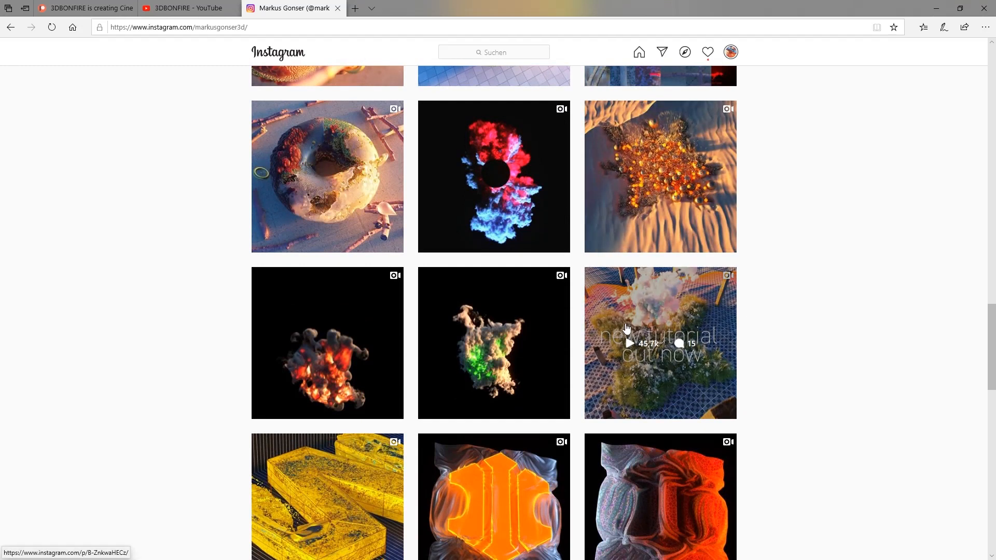
{"action": "scroll", "coordinate": [508, 338], "scroll_direction": "up", "scroll_amount": 20}
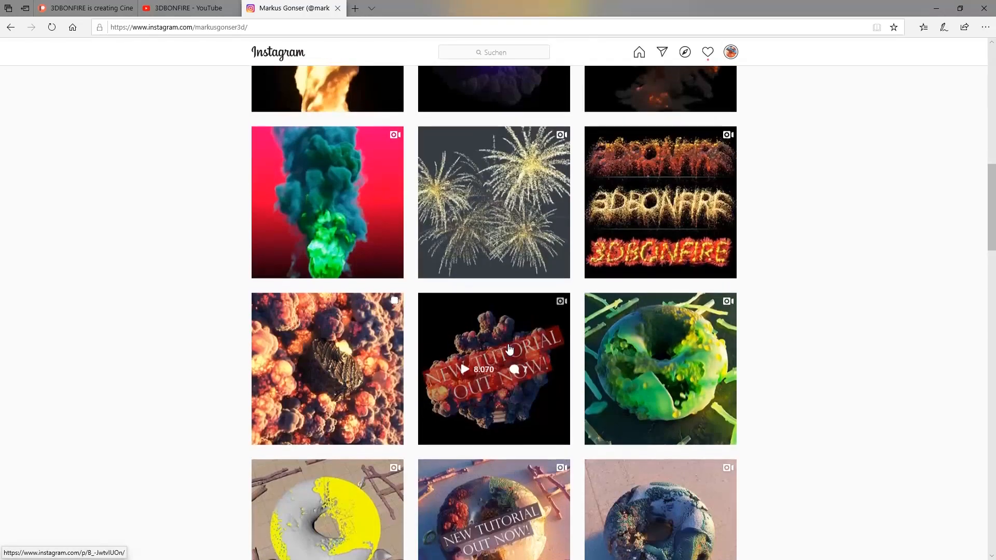
{"action": "scroll", "coordinate": [508, 338], "scroll_direction": "up", "scroll_amount": 8}
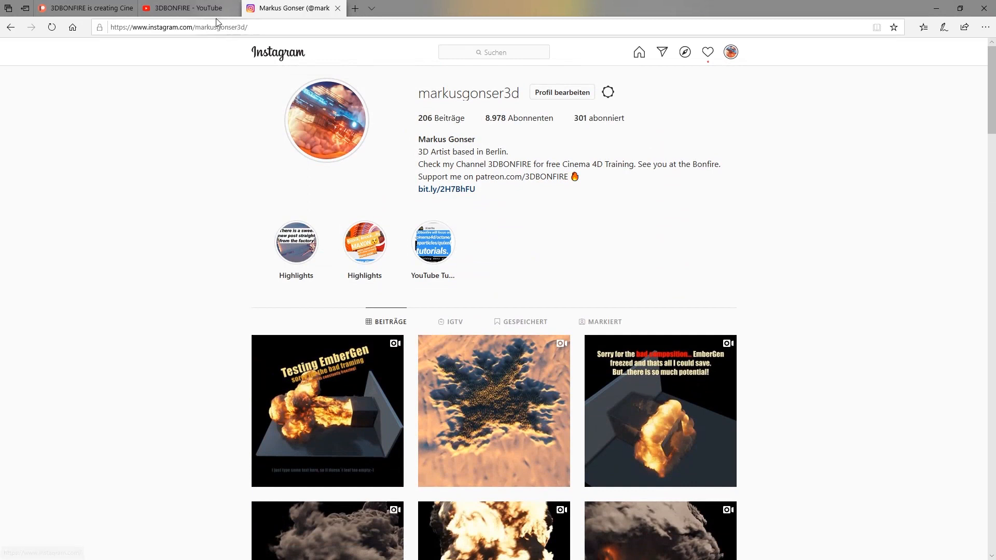
{"action": "left_click", "coordinate": [200, 12]}
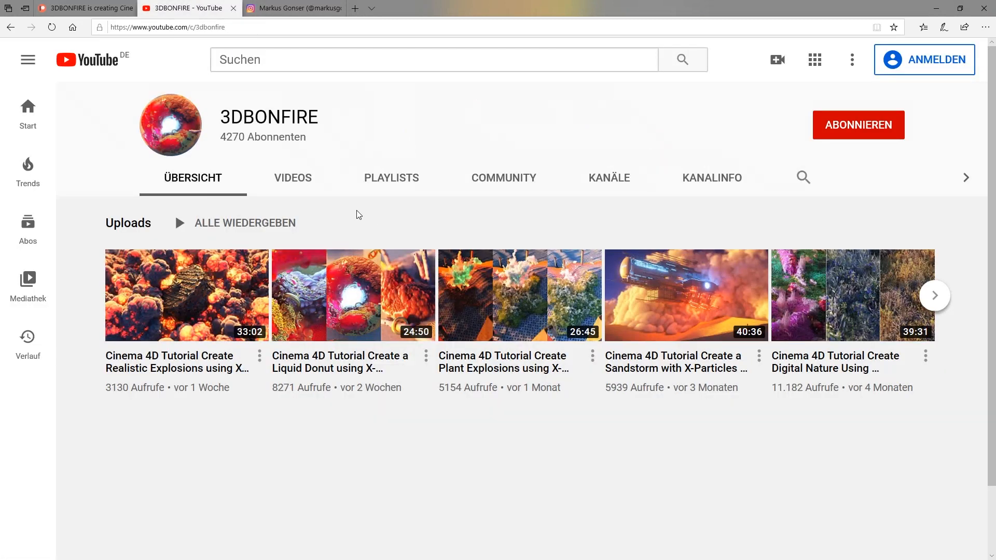